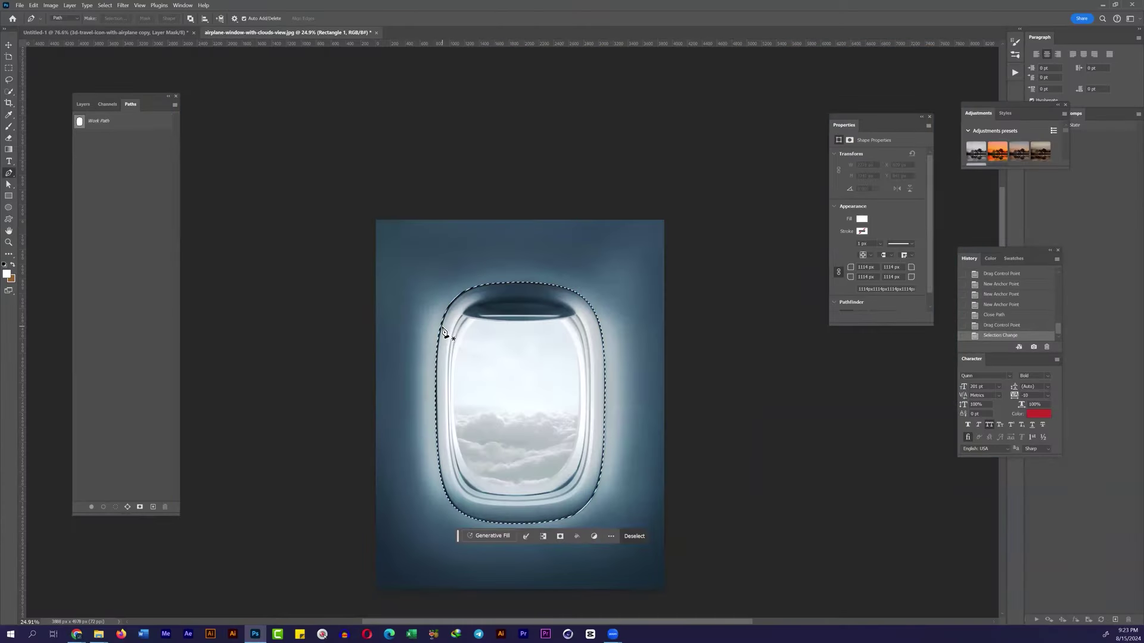
Step: Copy the window selection to a new layer and hide the original window photo
key(ctrl+j)
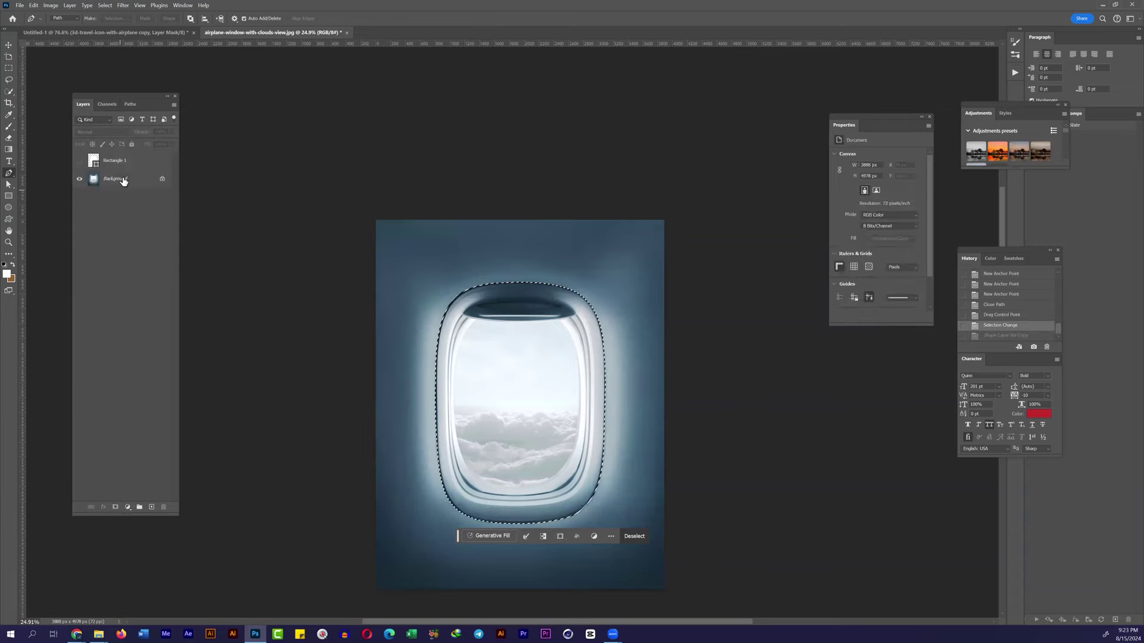
click(79, 197)
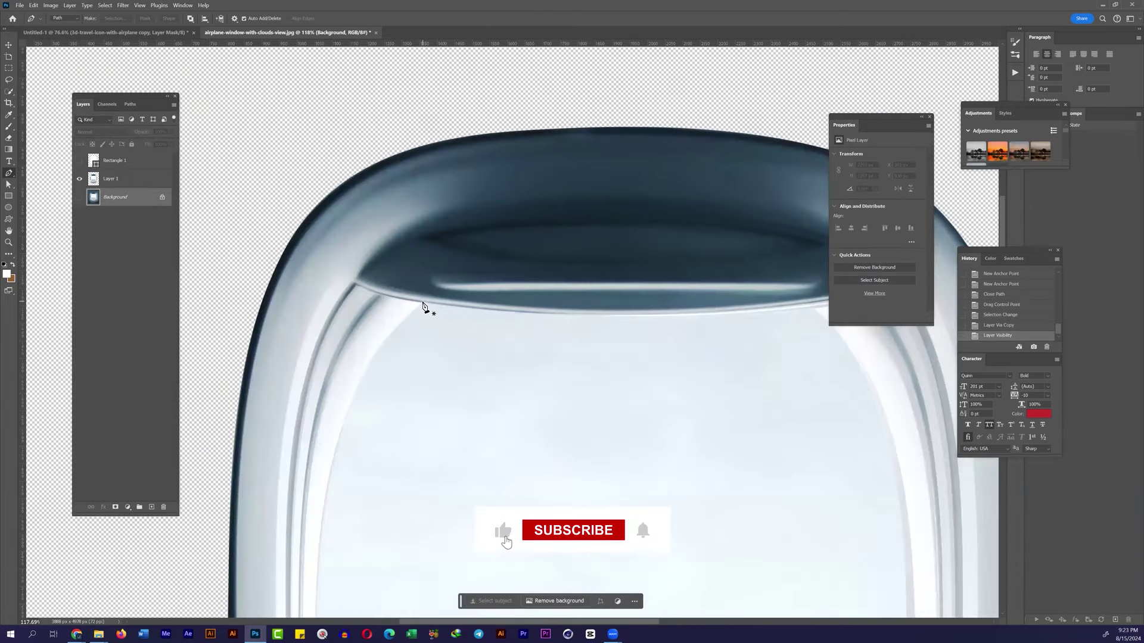
scroll(396, 329, up, 5)
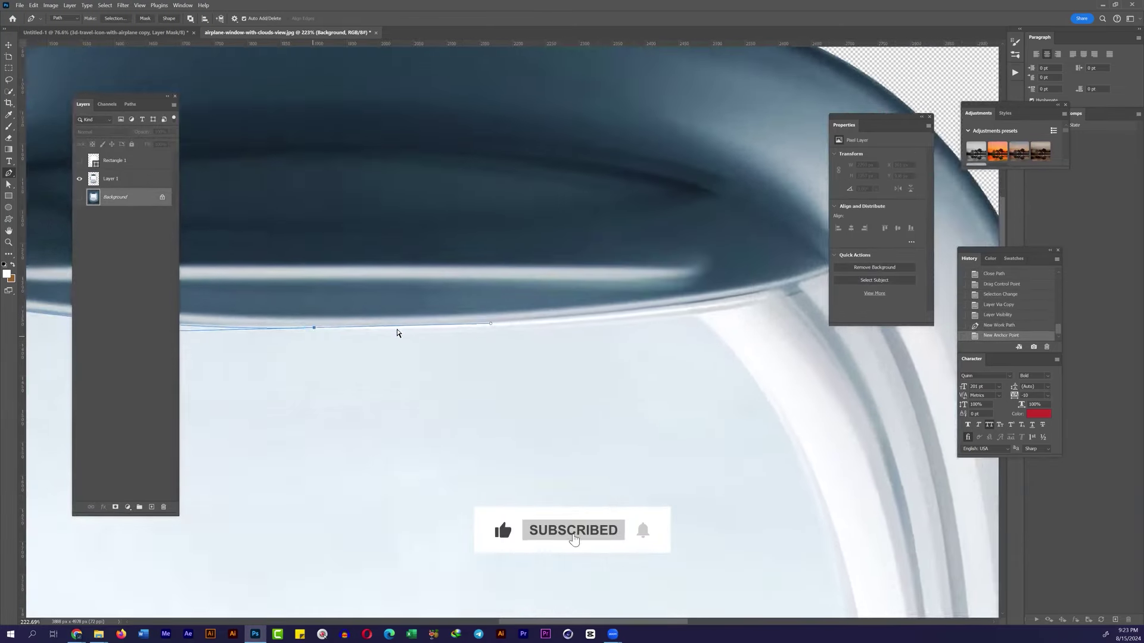
scroll(513, 334, right, 5)
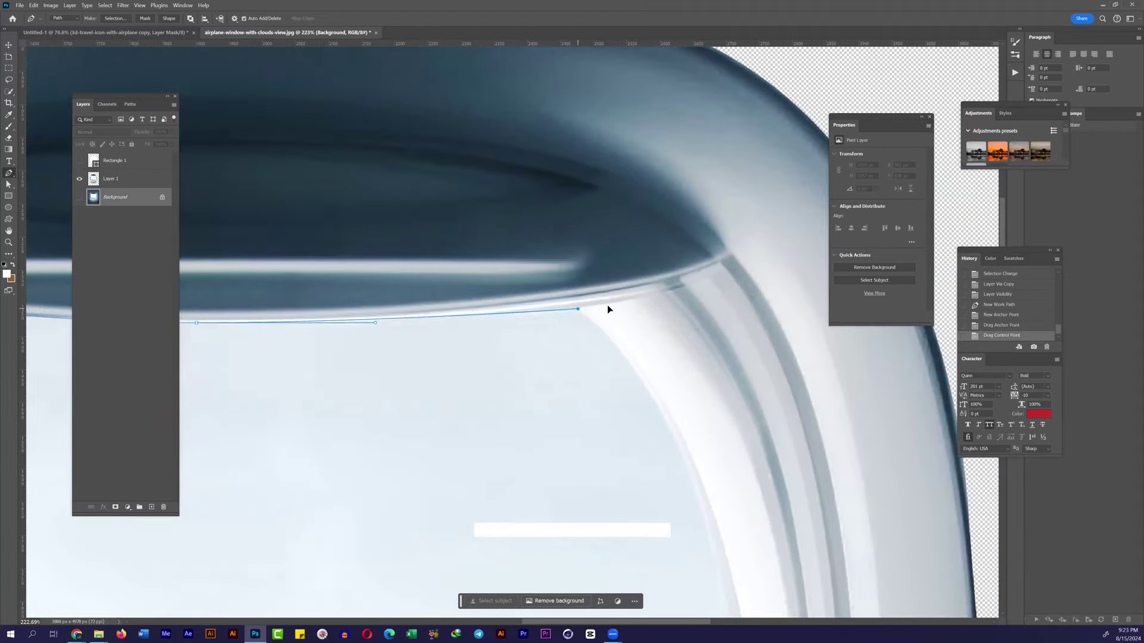
scroll(761, 459, down, 5)
Step: Trace the top and right inner edges of the window opening with Pen curves
drag(672, 398, 674, 475)
scroll(674, 474, down, 5)
scroll(616, 371, up, 4)
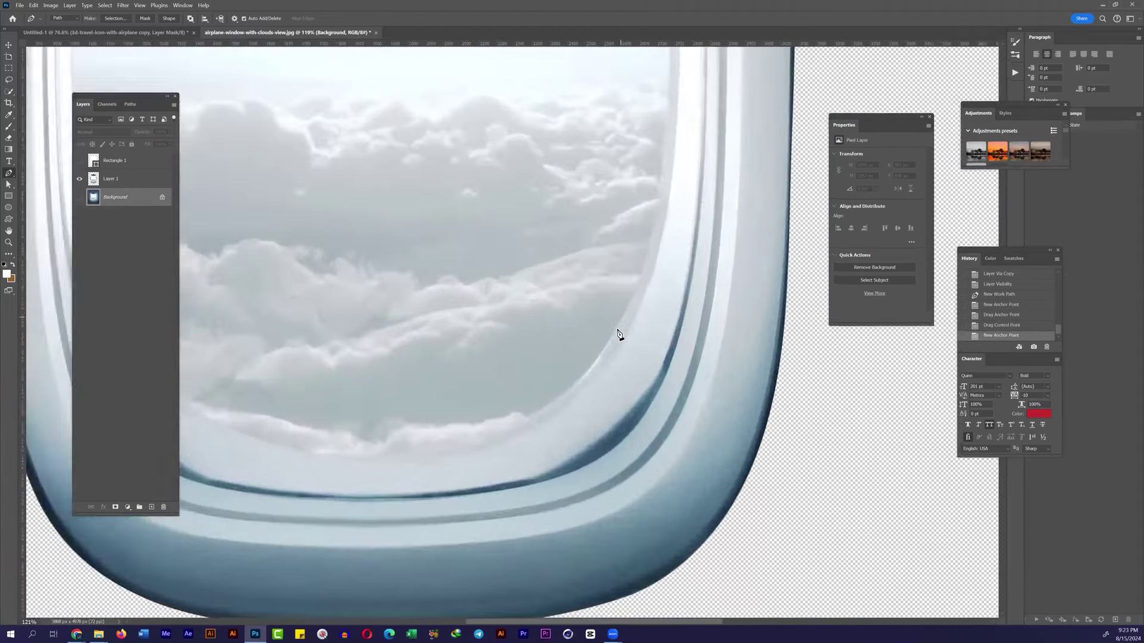
drag(612, 372, 565, 455)
scroll(649, 319, up, 3)
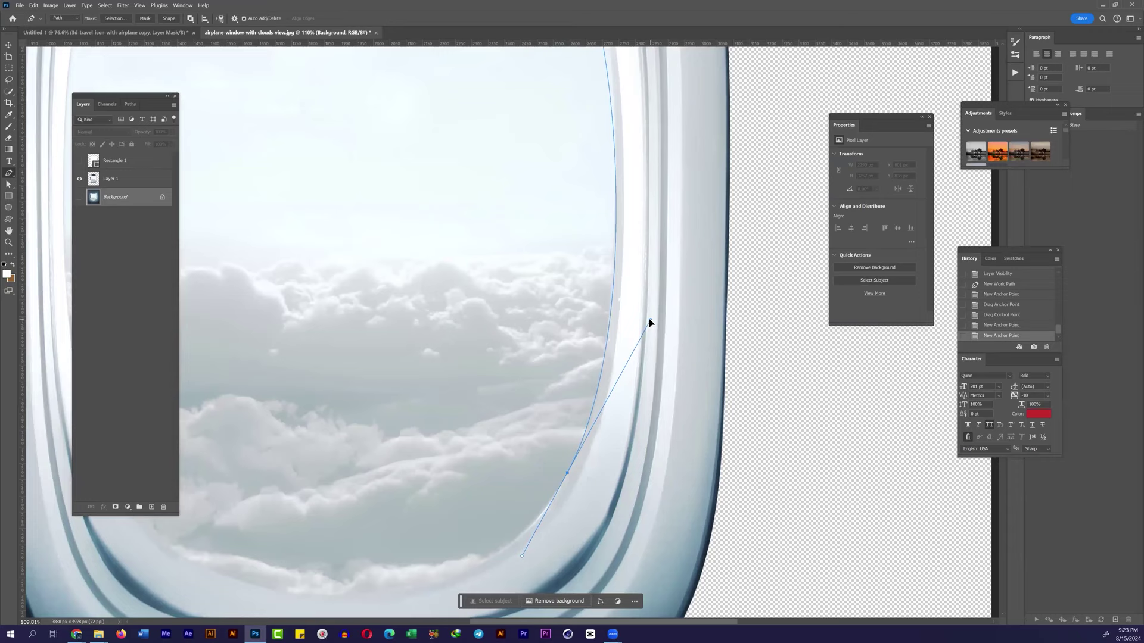
drag(649, 319, 578, 321)
scroll(574, 134, up, 5)
drag(574, 134, 572, 242)
scroll(590, 297, down, 3)
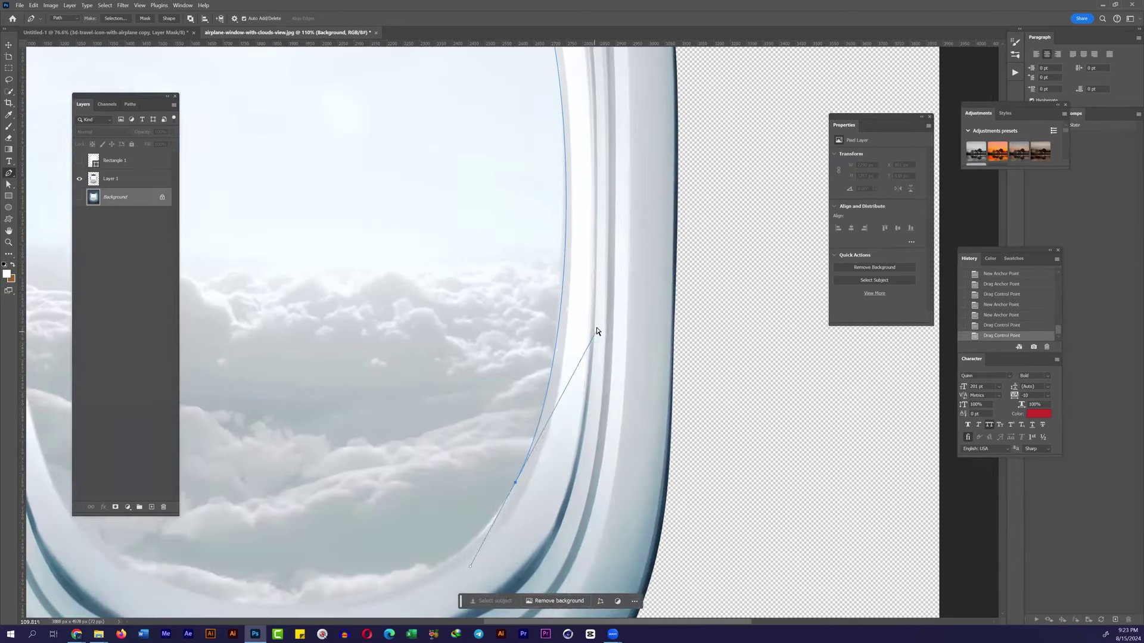
drag(595, 319, 590, 353)
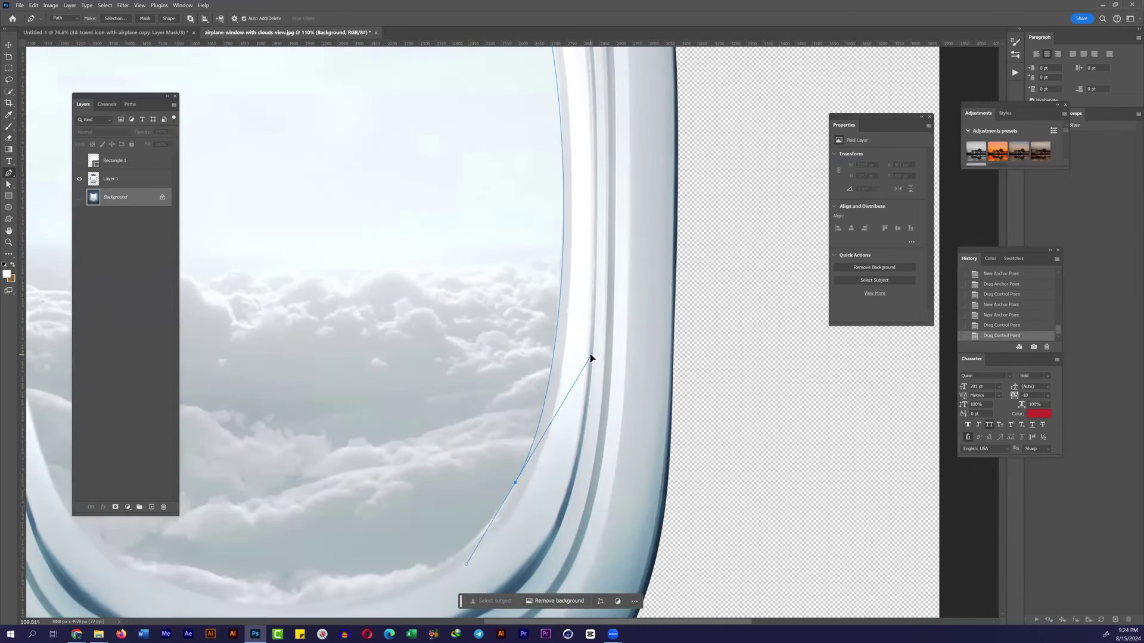
scroll(590, 353, up, 3)
click(520, 250)
drag(521, 250, 517, 395)
scroll(518, 395, down, 2)
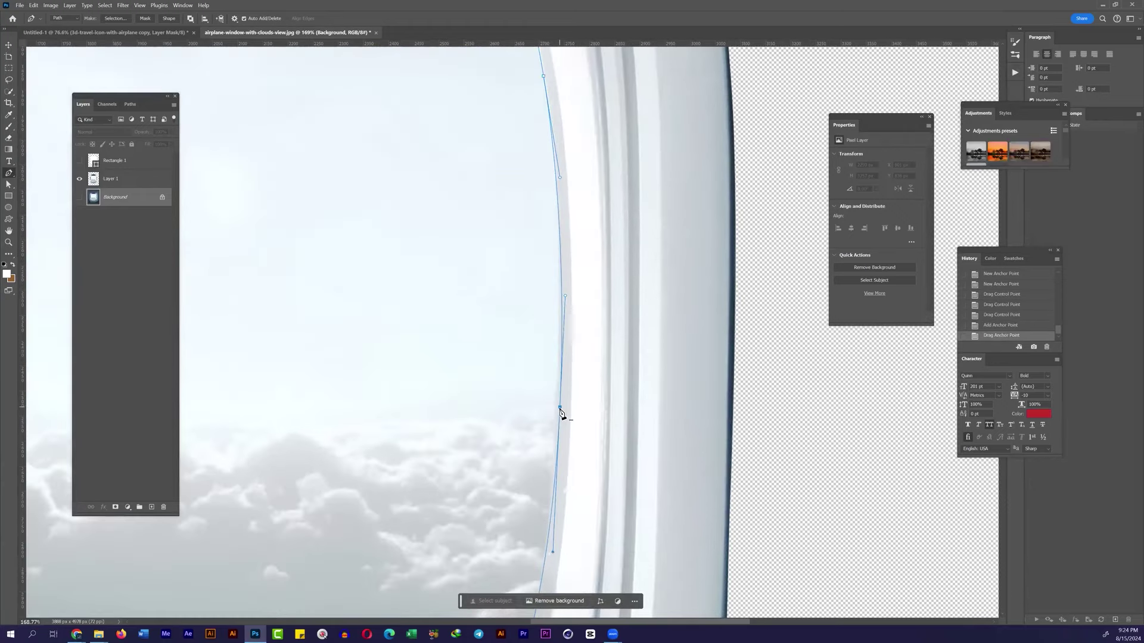
scroll(553, 414, up, 2)
drag(582, 434, 588, 427)
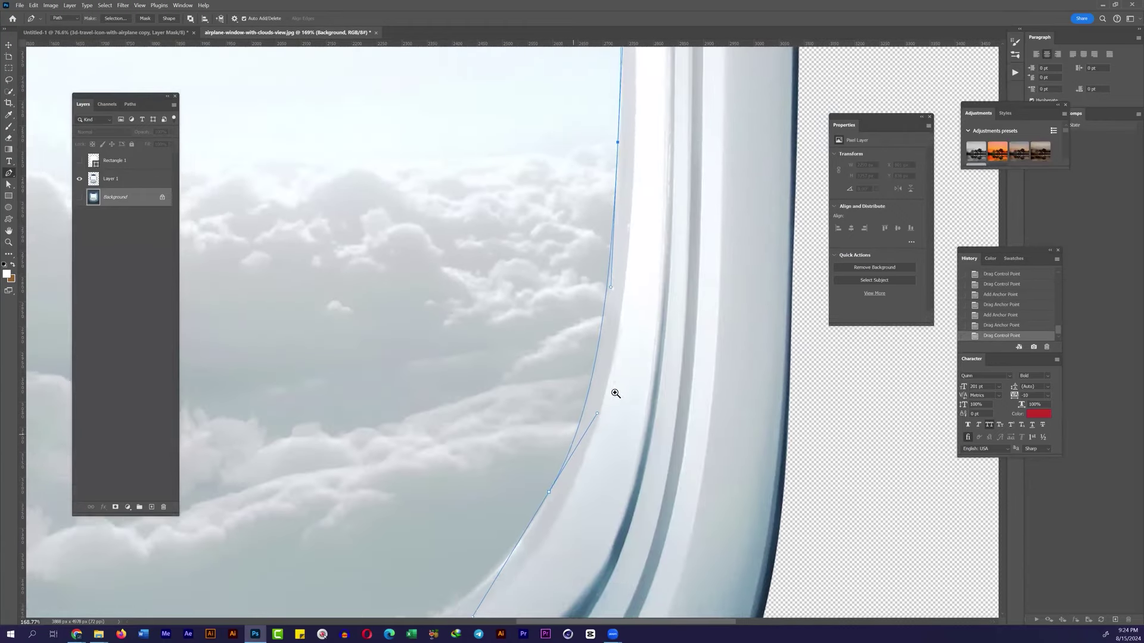
scroll(613, 390, up, 2)
scroll(588, 434, down, 2)
scroll(664, 337, down, 2)
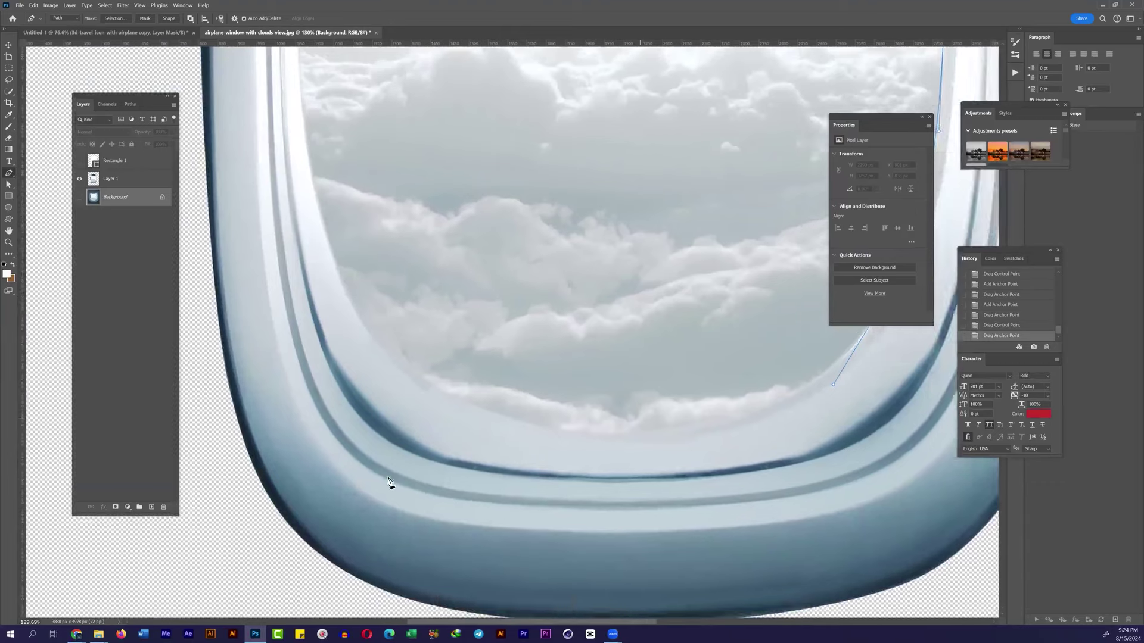
Step: Finish tracing the bottom and left inner edges and turn the path into a selection
click(388, 478)
drag(194, 506, 209, 502)
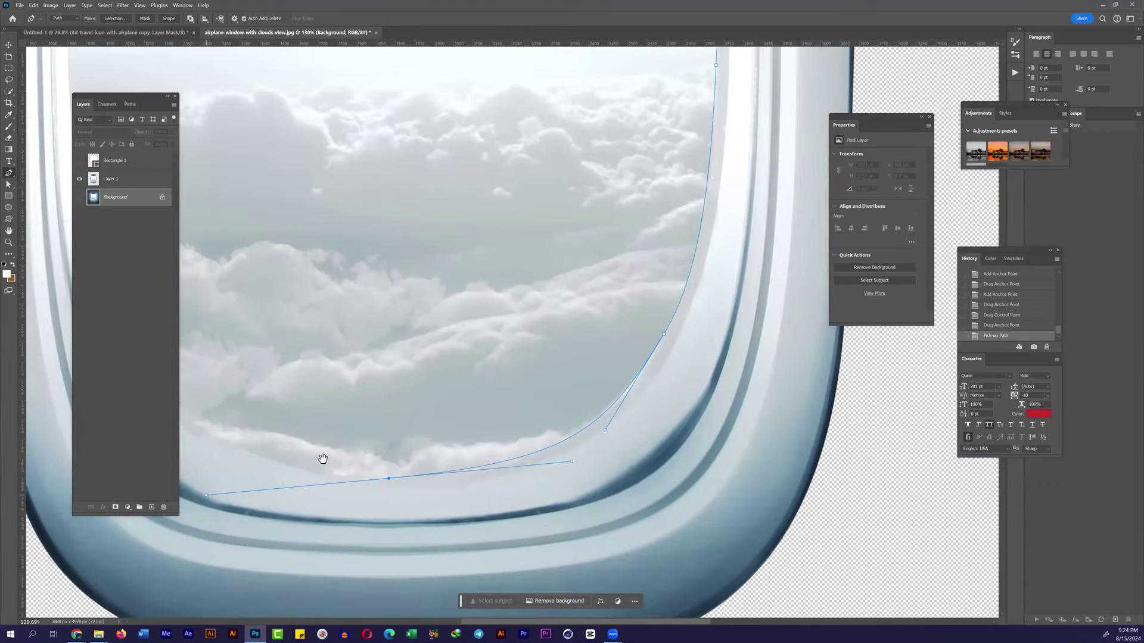
drag(324, 419, 296, 384)
click(423, 531)
mouse_move(419, 587)
mouse_down()
mouse_move(426, 578)
mouse_move(411, 575)
mouse_up()
scroll(332, 327, up, 3)
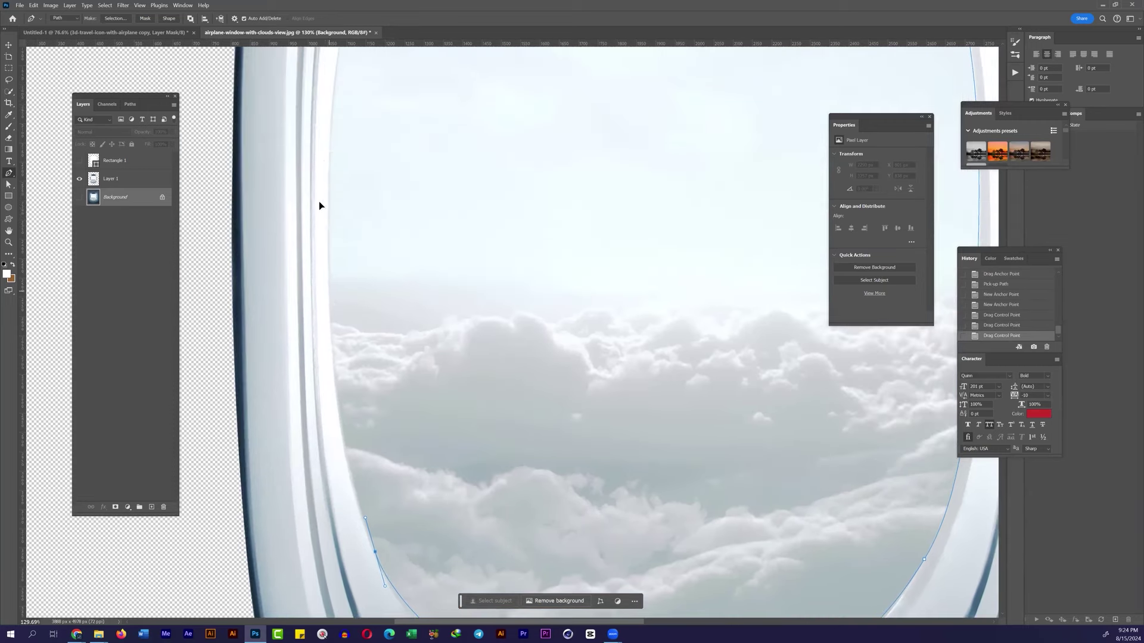
scroll(337, 300, down, 3)
scroll(417, 356, up, 3)
click(417, 356)
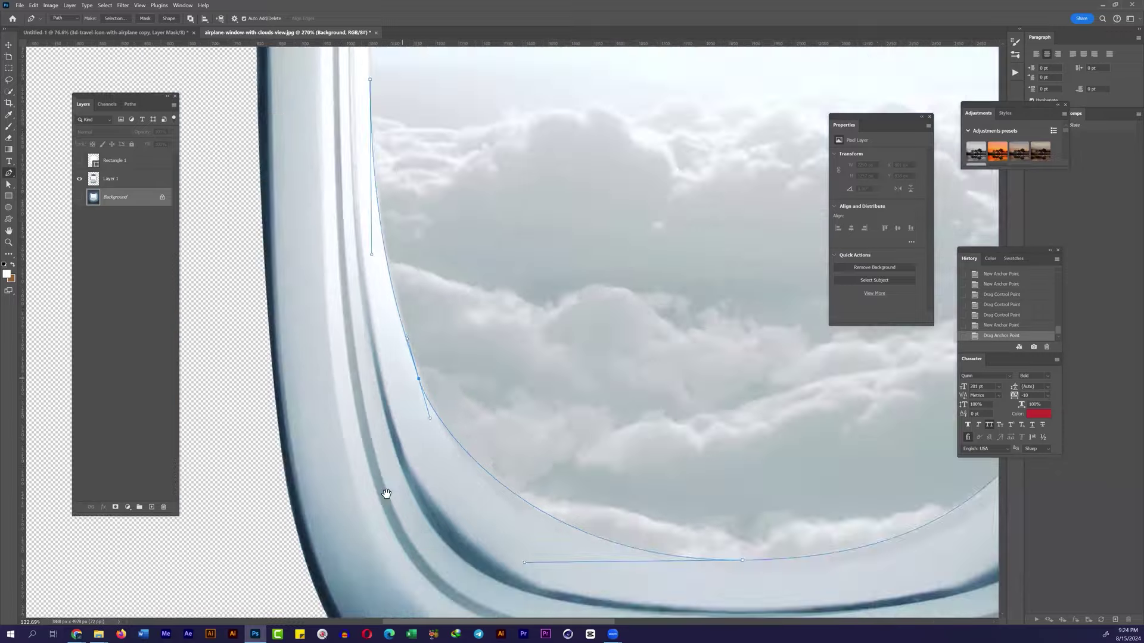
scroll(383, 171, down, 3)
click(383, 171)
scroll(357, 381, up, 8)
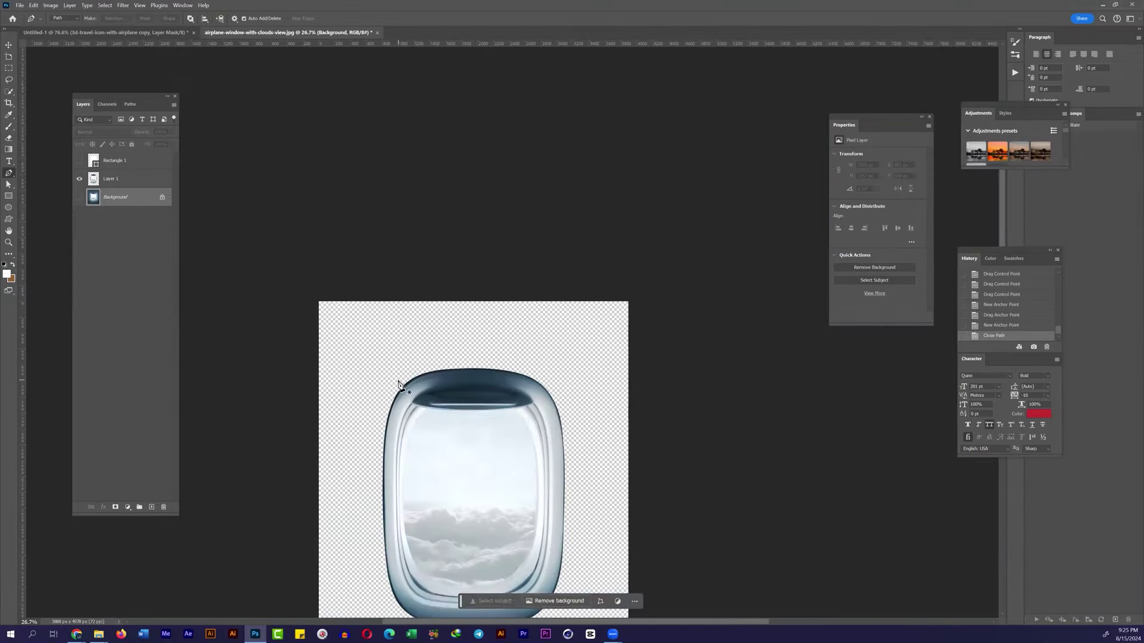
key(ctrl+Return)
click(113, 179)
Step: Mask the glass opening out of the window layer and try Color Range at maximum Fuzziness
click(115, 507)
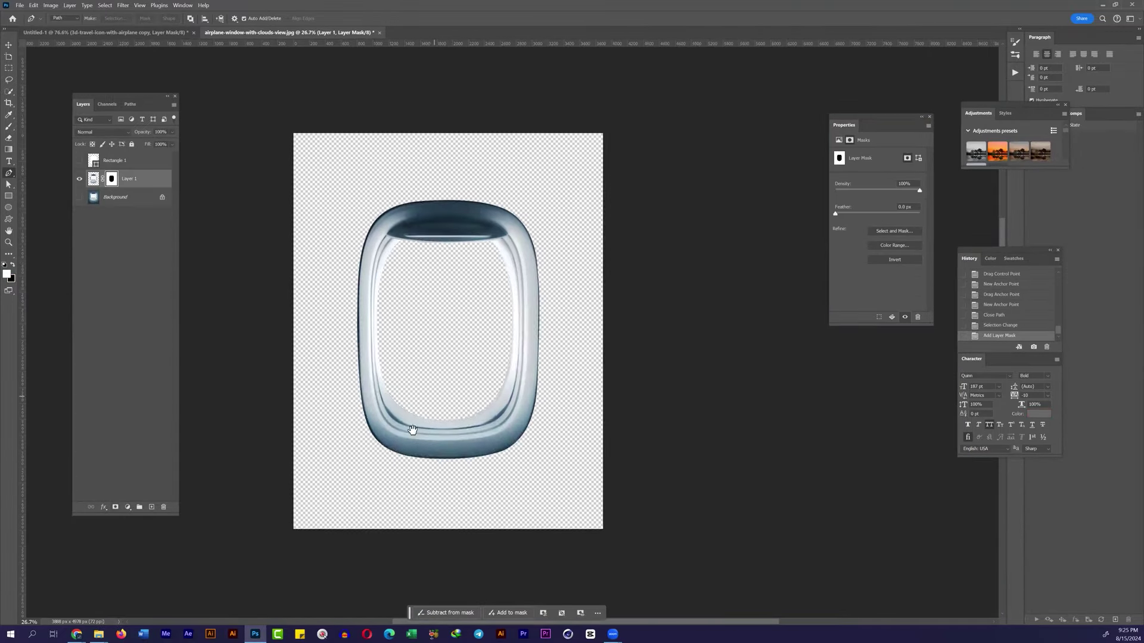
click(105, 5)
click(119, 91)
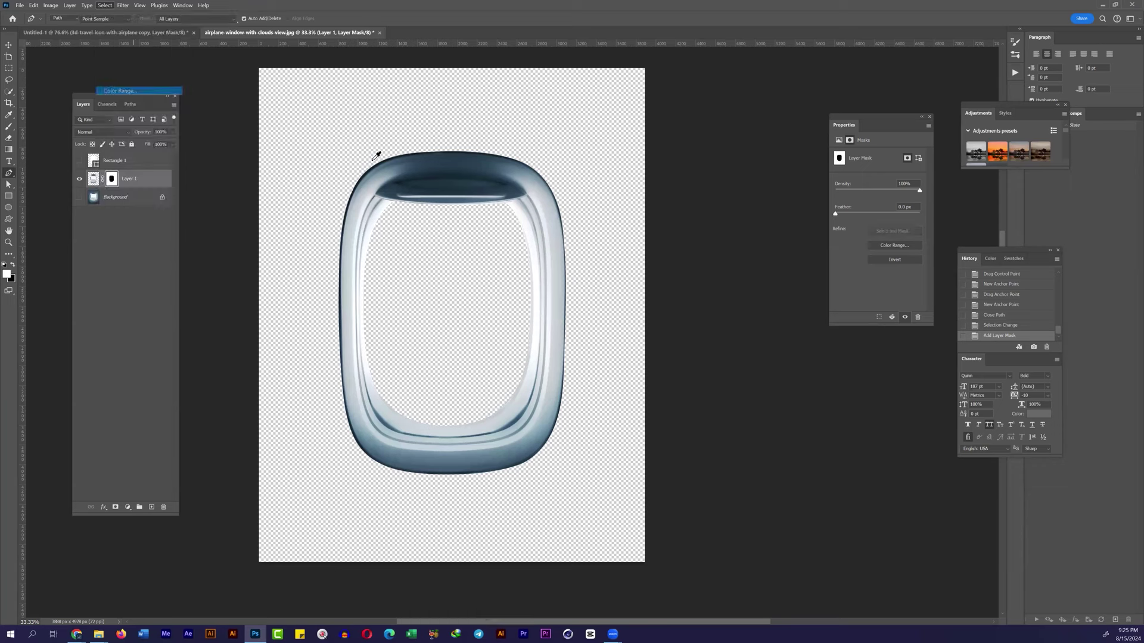
drag(745, 218, 767, 218)
key(Escape)
Step: Build a Color Range selection with Fuzziness 168, sampling two window-frame tones
click(105, 6)
click(119, 91)
drag(729, 219, 767, 219)
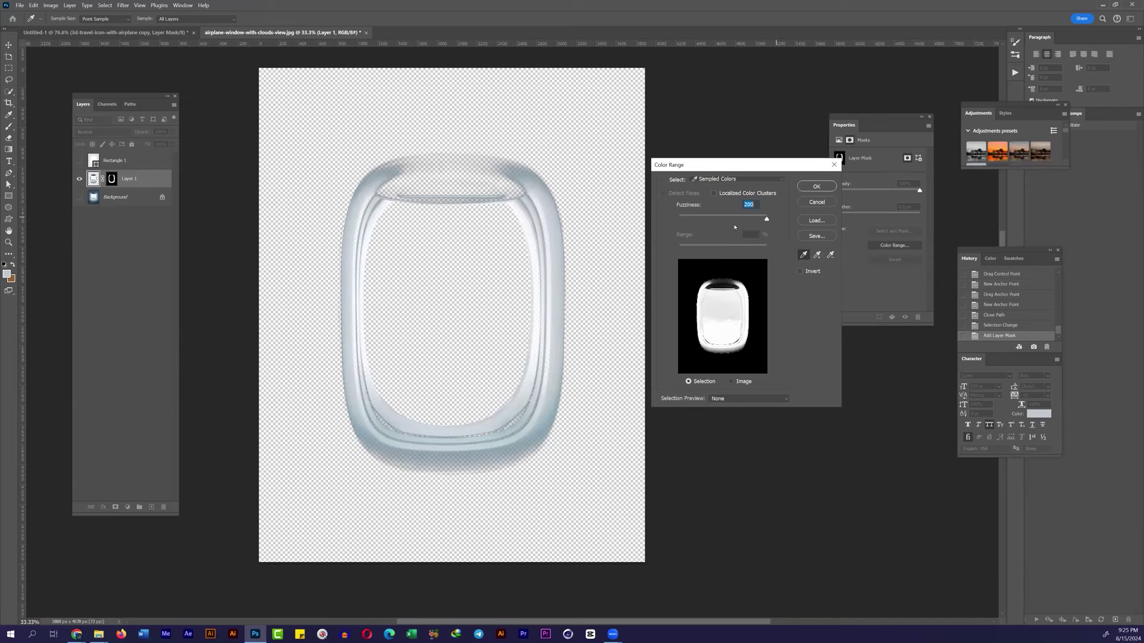
click(366, 424)
click(377, 447)
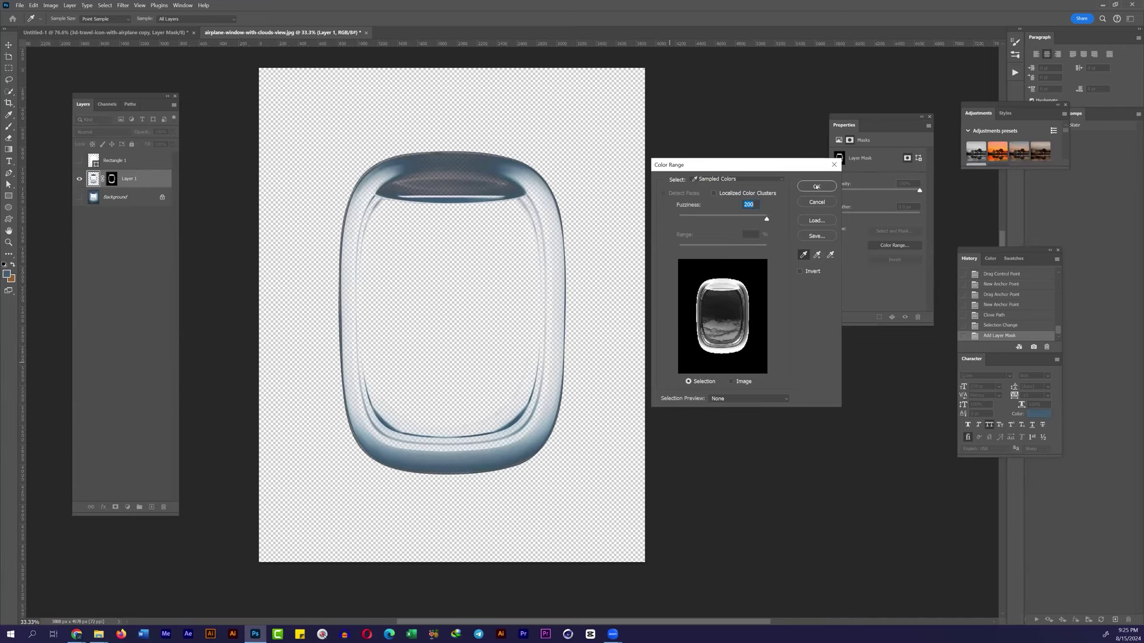
key(Return)
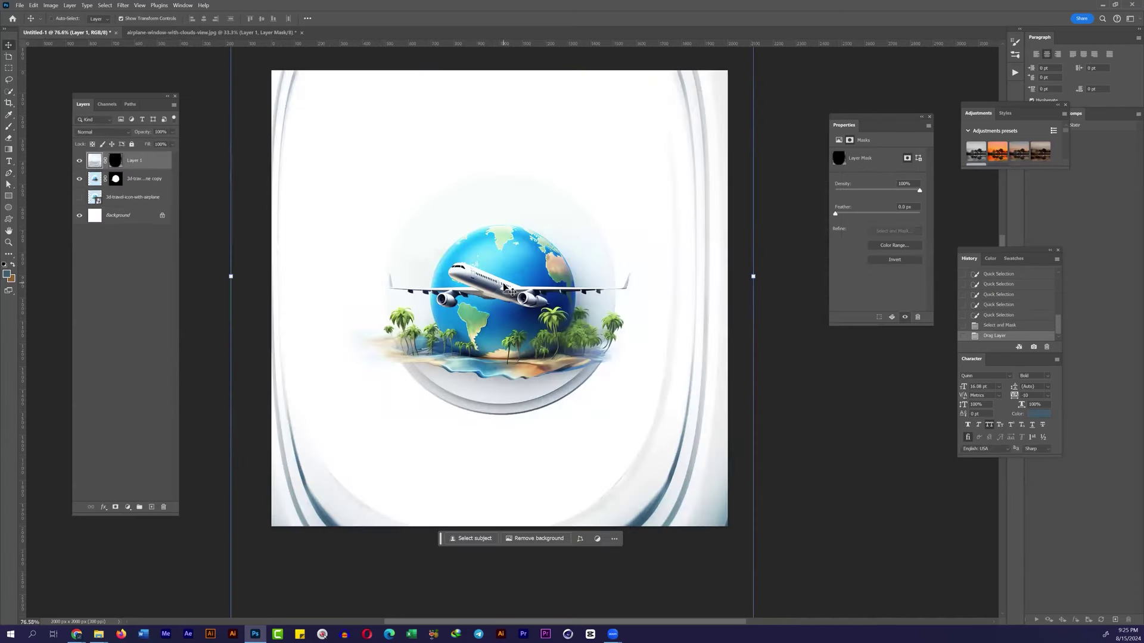
Step: Add a dark blue (#093266) Solid Color fill layer above the Background
click(119, 215)
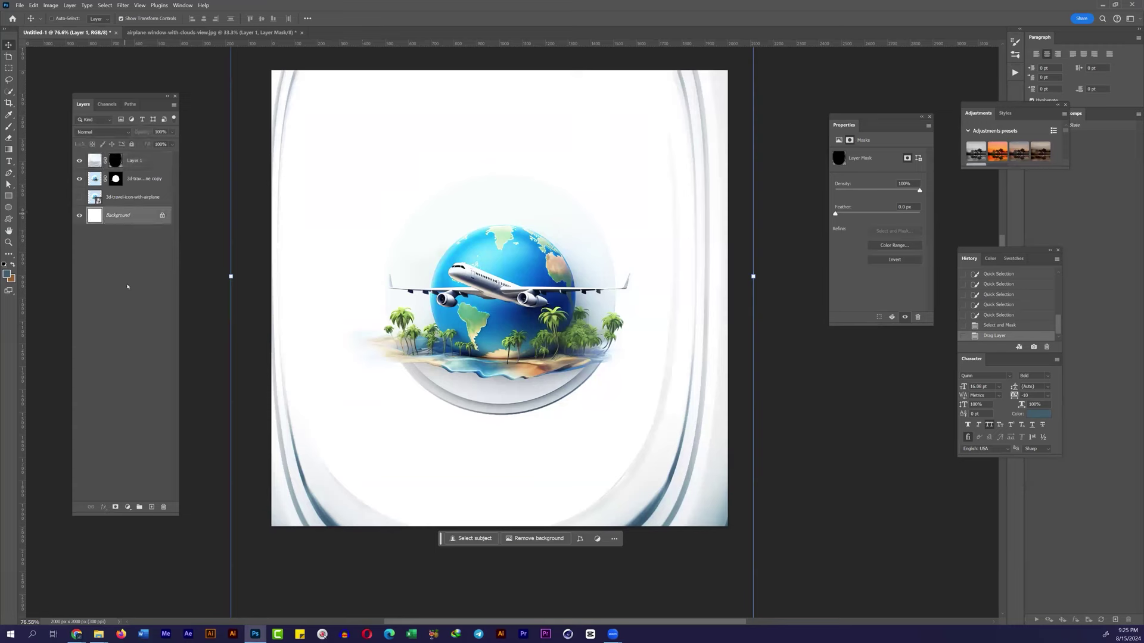
click(128, 507)
click(145, 339)
click(837, 334)
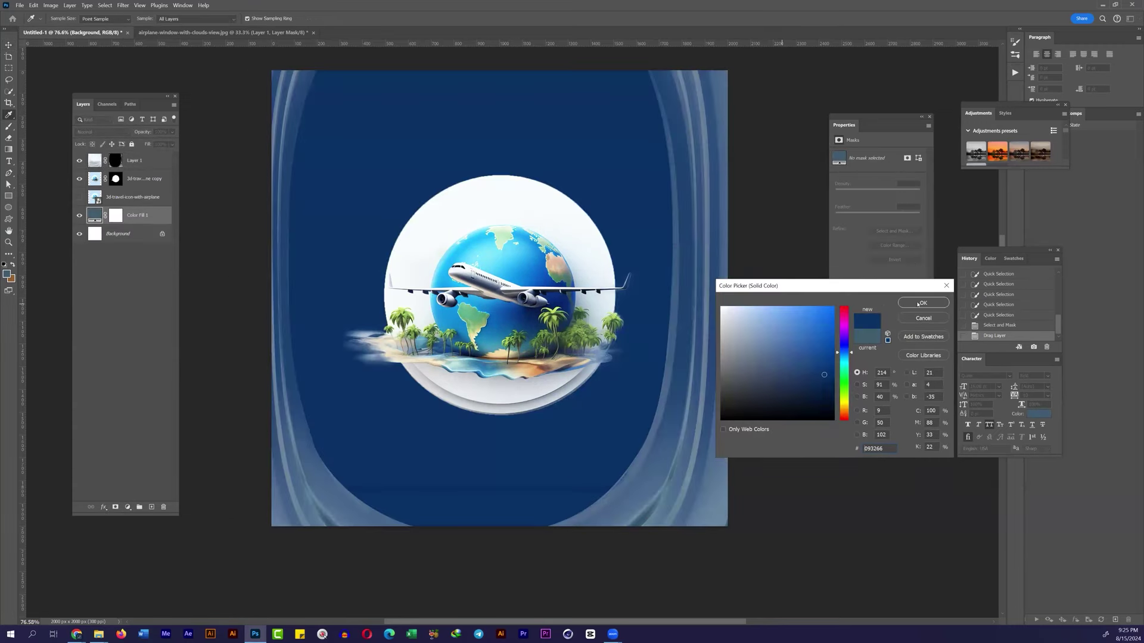
key(Return)
click(739, 278)
Step: Scale the window to about 37%, centre it over the globe, and hide the globe layer
mouse_move(753, 277)
mouse_down()
mouse_move(548, 276)
mouse_move(613, 274)
mouse_up()
drag(506, 452, 517, 397)
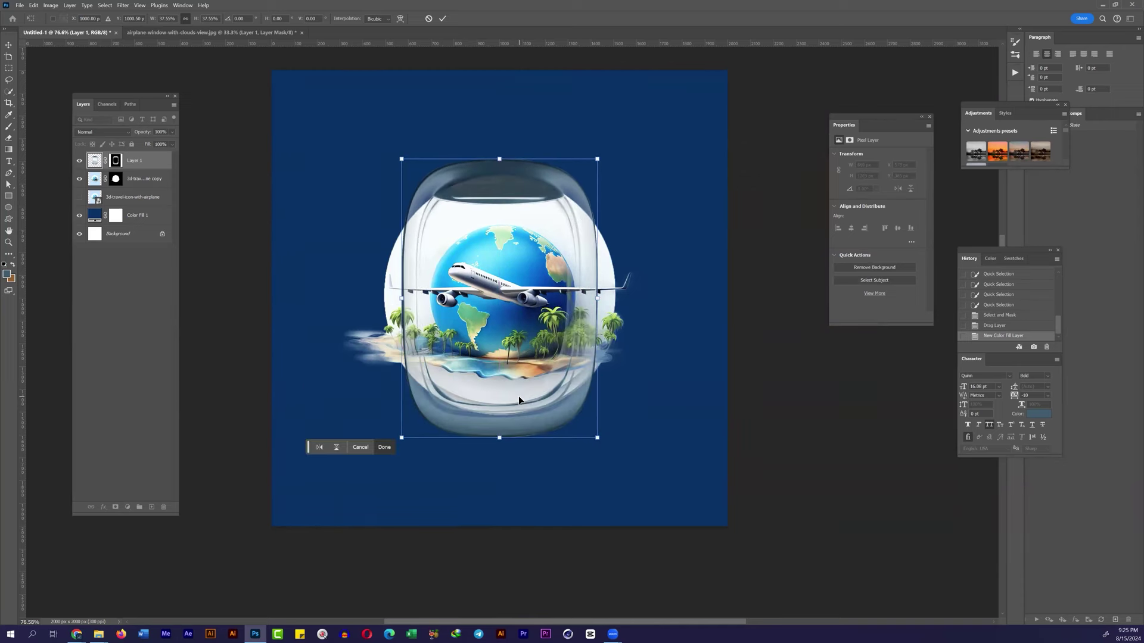
key(Return)
click(80, 179)
click(102, 132)
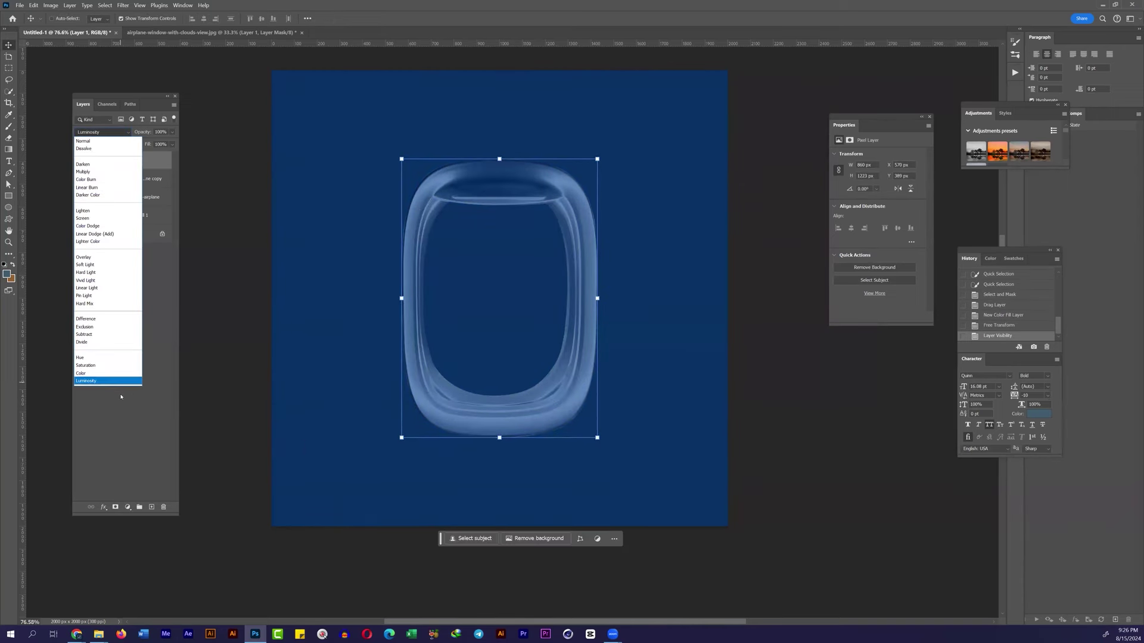
Step: Set the window to Luminosity and add a clipped Brightness/Contrast layer at brightness 150
click(108, 381)
click(128, 507)
click(153, 372)
click(866, 316)
drag(878, 179, 919, 179)
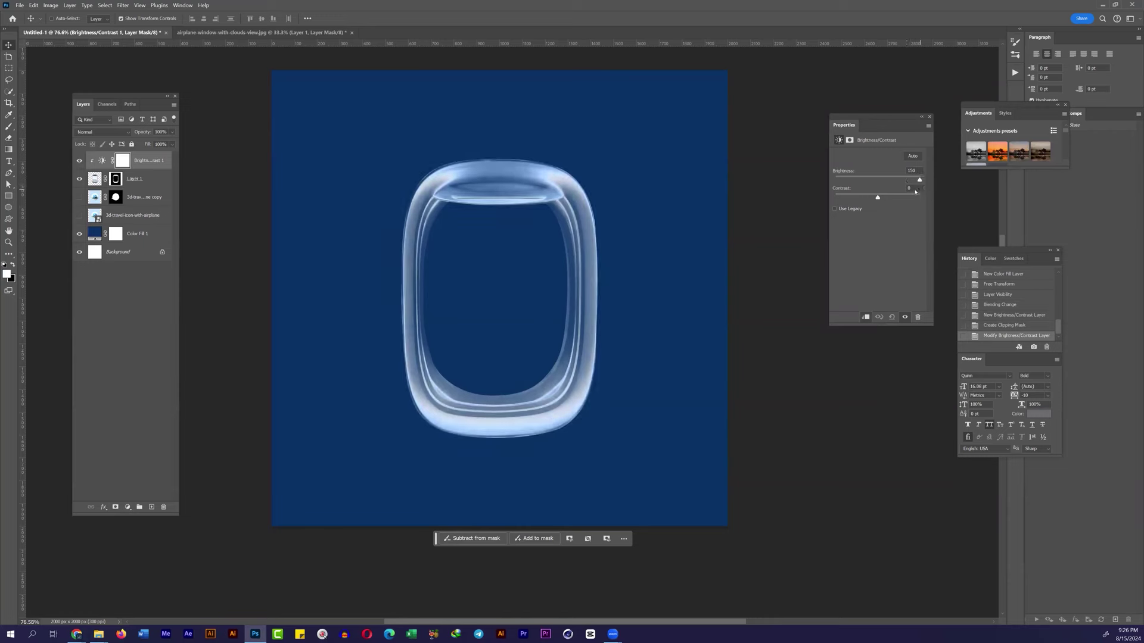
Step: Switch the window layer to Lighten blending and convert it to a smart object
click(134, 179)
click(101, 132)
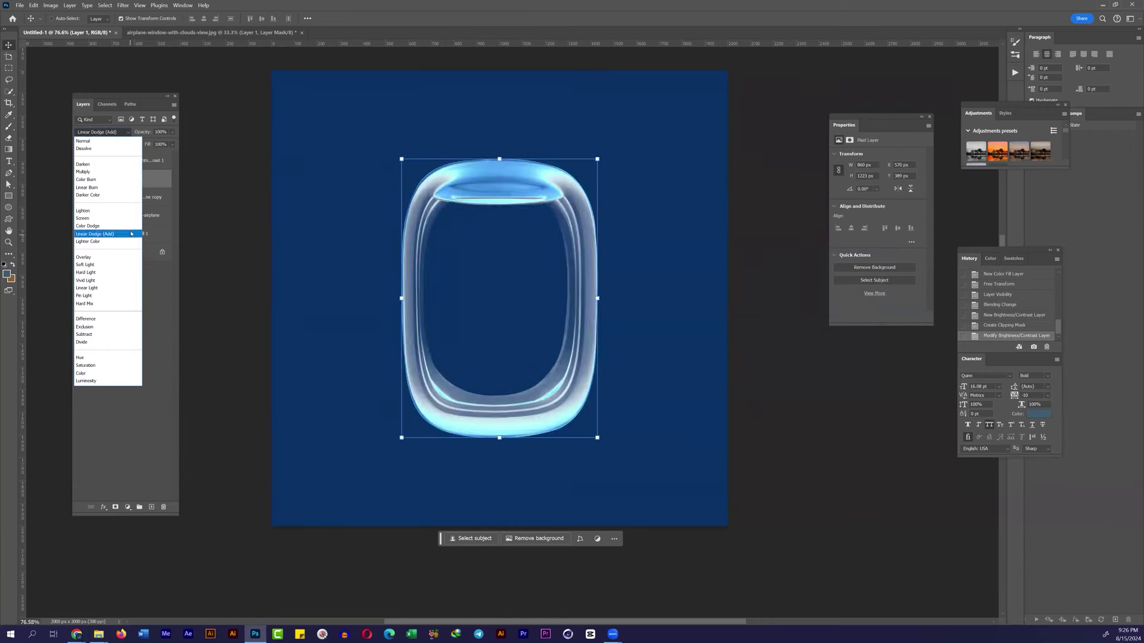
click(82, 211)
right_click(151, 178)
click(191, 359)
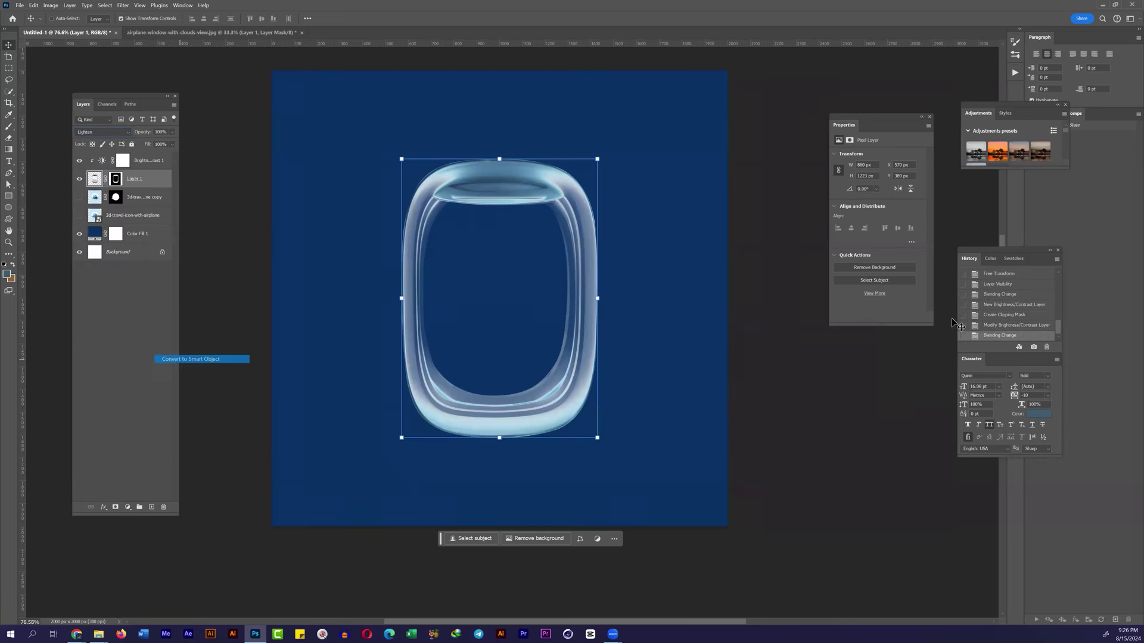
right_click(152, 181)
click(178, 185)
Step: Adjust the window's Blend If underlying-layer sliders to brighten the rim, then show the globe layer
mouse_move(759, 274)
mouse_down()
mouse_move(729, 274)
mouse_move(795, 255)
mouse_move(784, 254)
mouse_move(841, 255)
mouse_move(771, 249)
mouse_up()
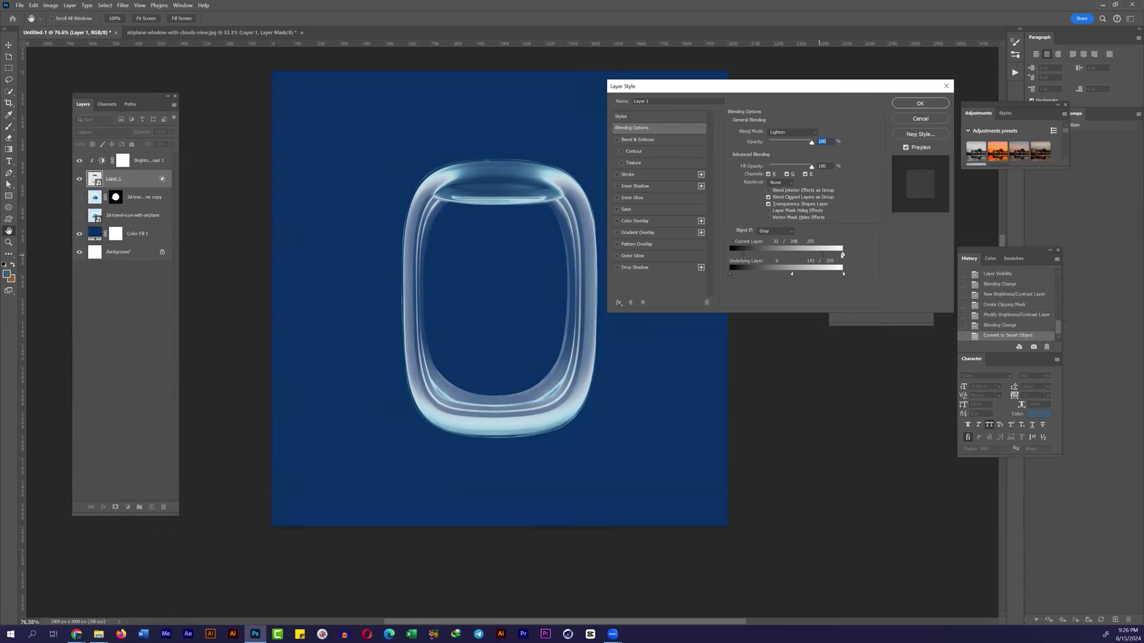
mouse_move(846, 255)
mouse_down()
mouse_move(749, 274)
mouse_move(841, 255)
mouse_up()
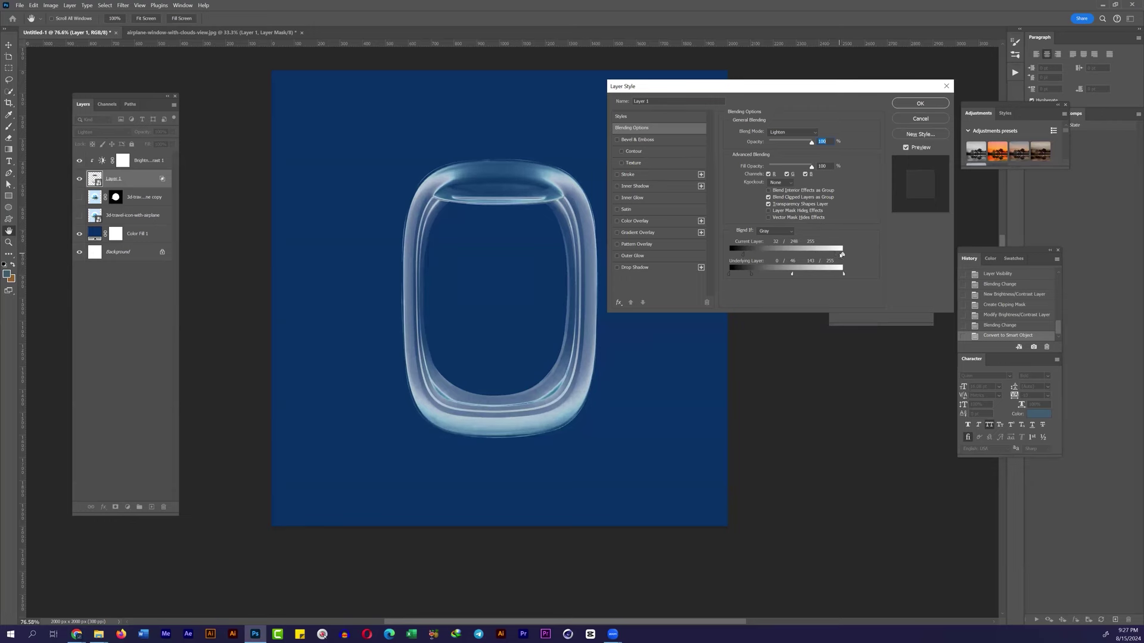
click(920, 104)
click(79, 197)
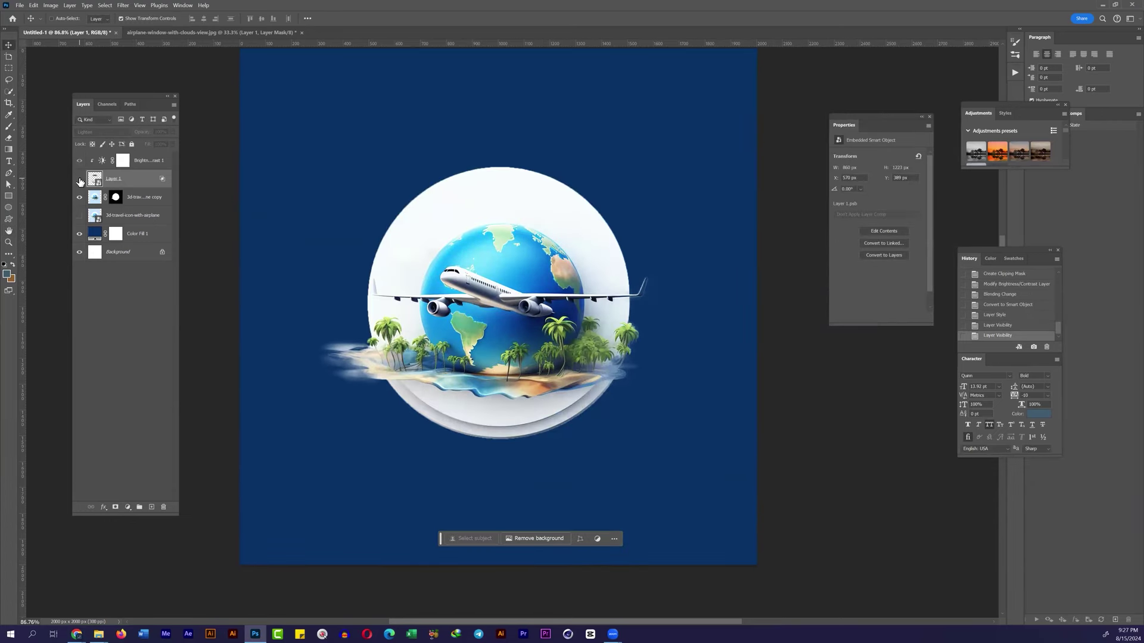
click(79, 179)
click(78, 198)
click(78, 197)
Step: Copy the clouds inside the window opening to a new layer and release its clipping mask
click(79, 197)
click(116, 184)
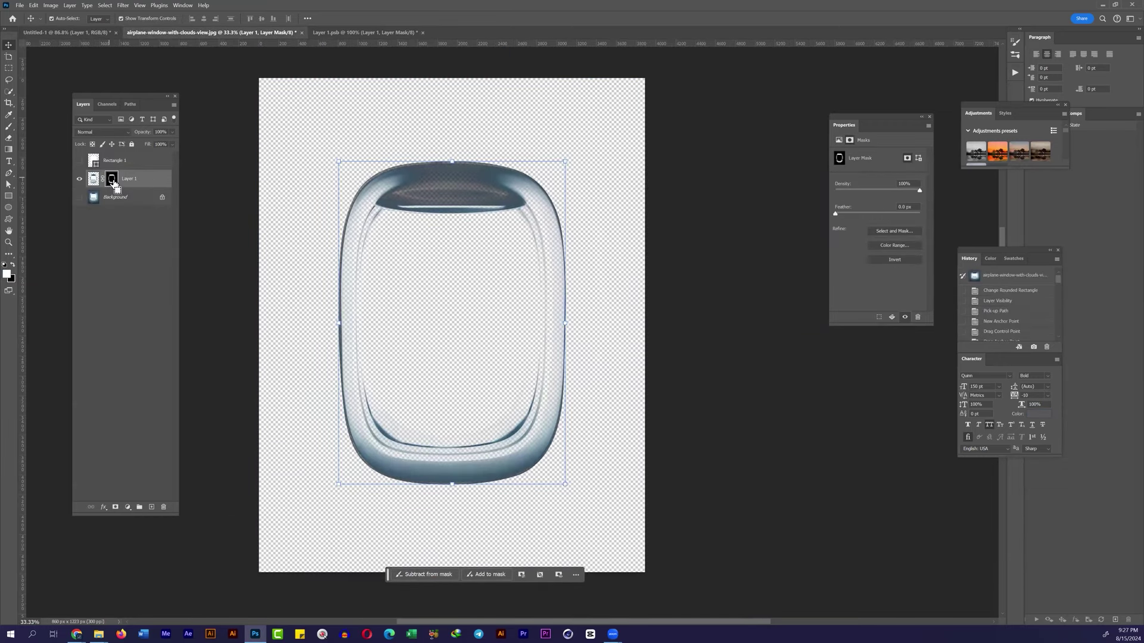
ctrl+click(112, 179)
click(118, 197)
key(ctrl+j)
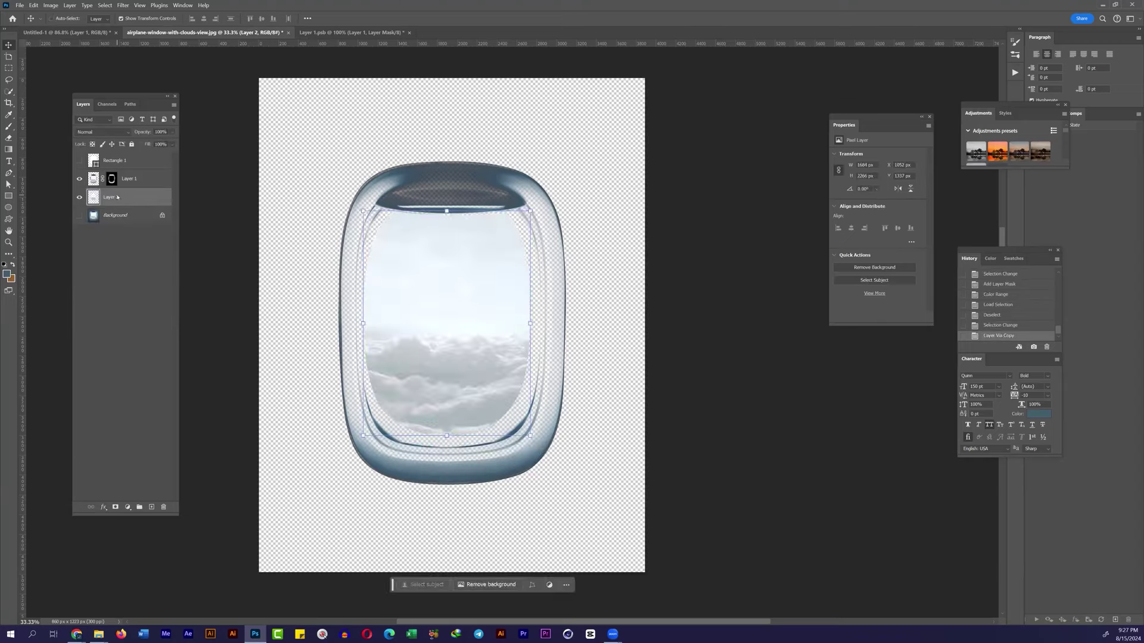
right_click(140, 168)
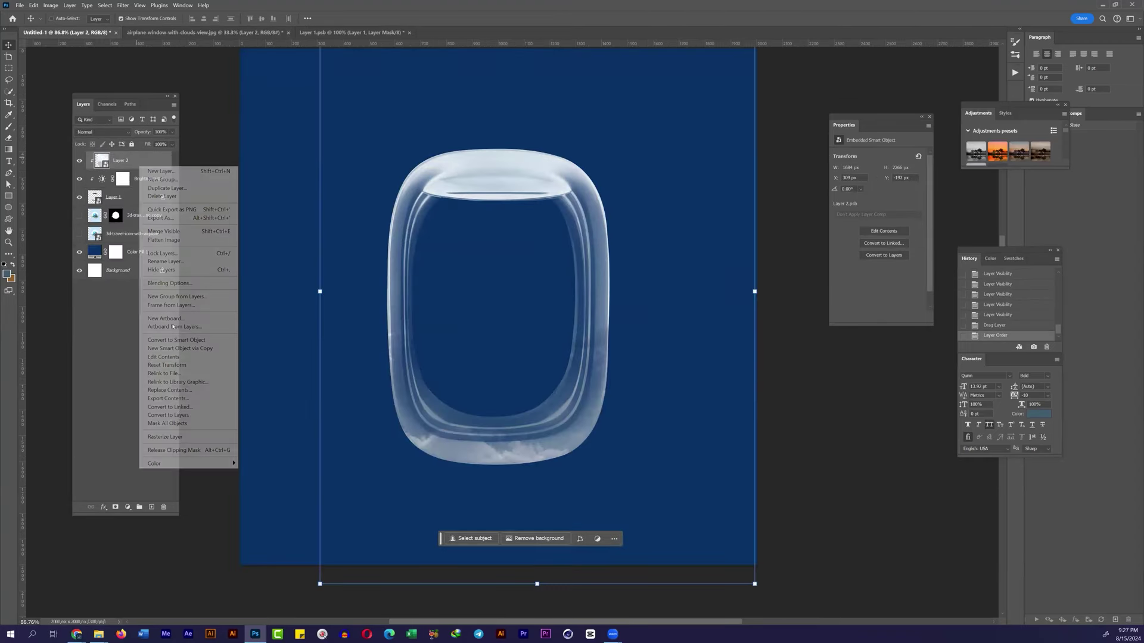
click(176, 449)
Step: Scale the clouds down and nudge them left and up to fit inside the window opening
key(ctrl+t)
drag(754, 291, 526, 266)
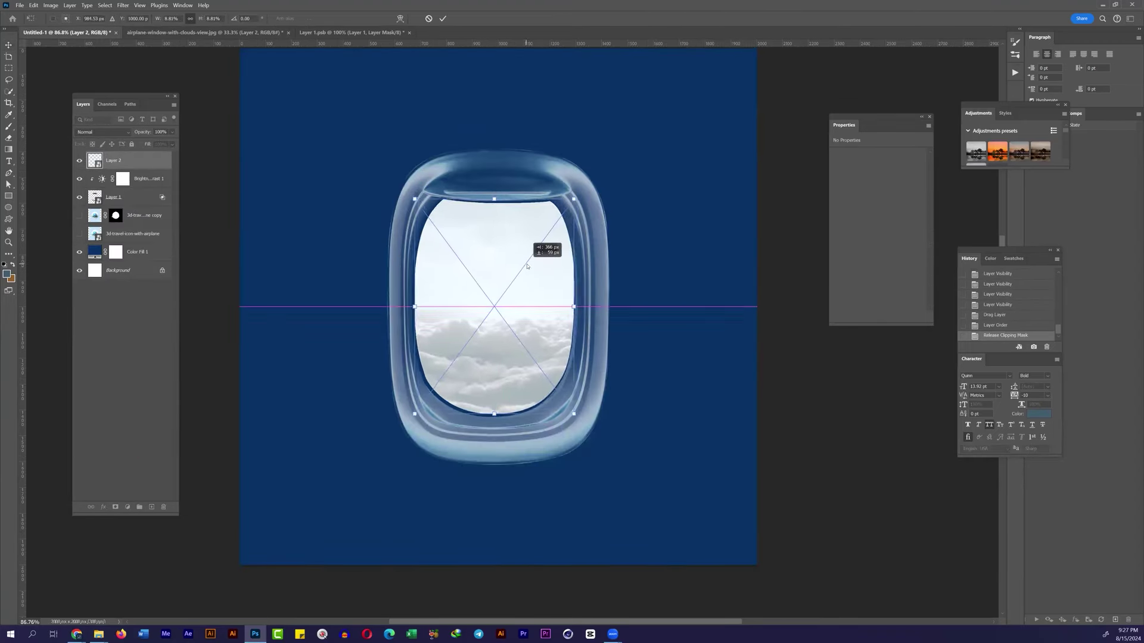
scroll(530, 248, up, 5)
scroll(536, 238, down, 4)
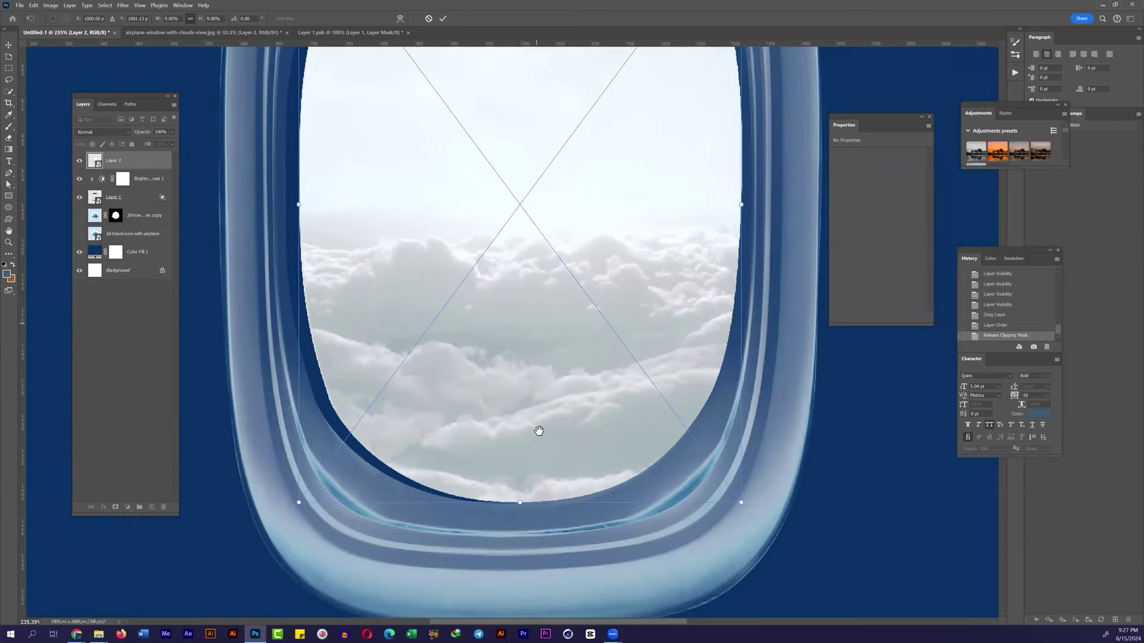
scroll(539, 431, up, 4)
drag(569, 392, 556, 392)
scroll(523, 143, up, 2)
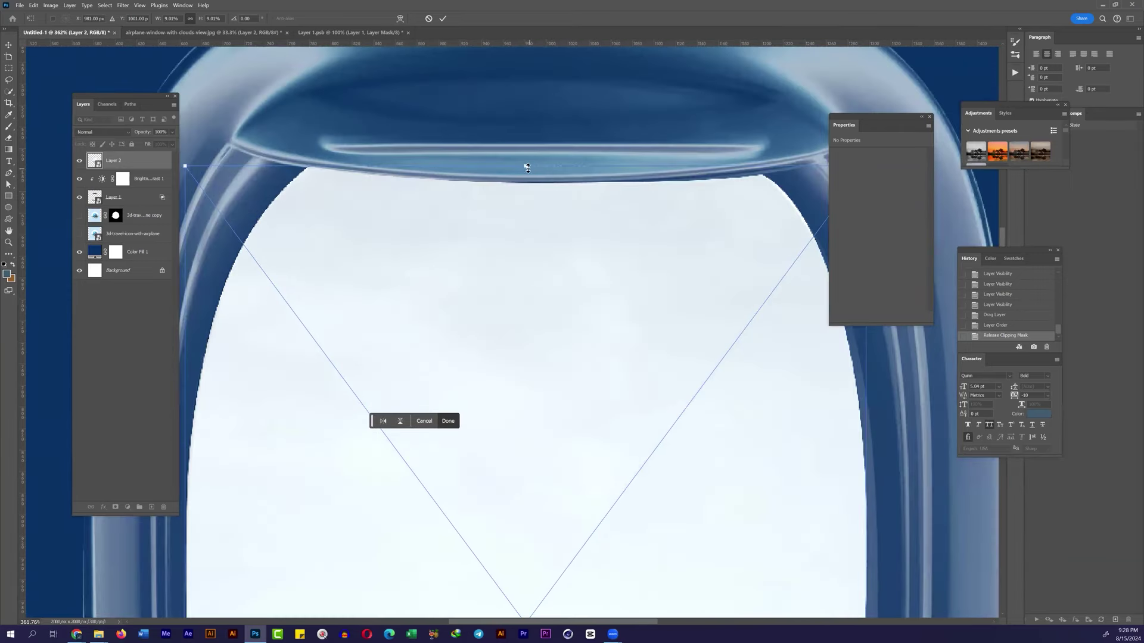
drag(526, 163, 524, 167)
scroll(566, 406, down, 3)
scroll(566, 406, down, 5)
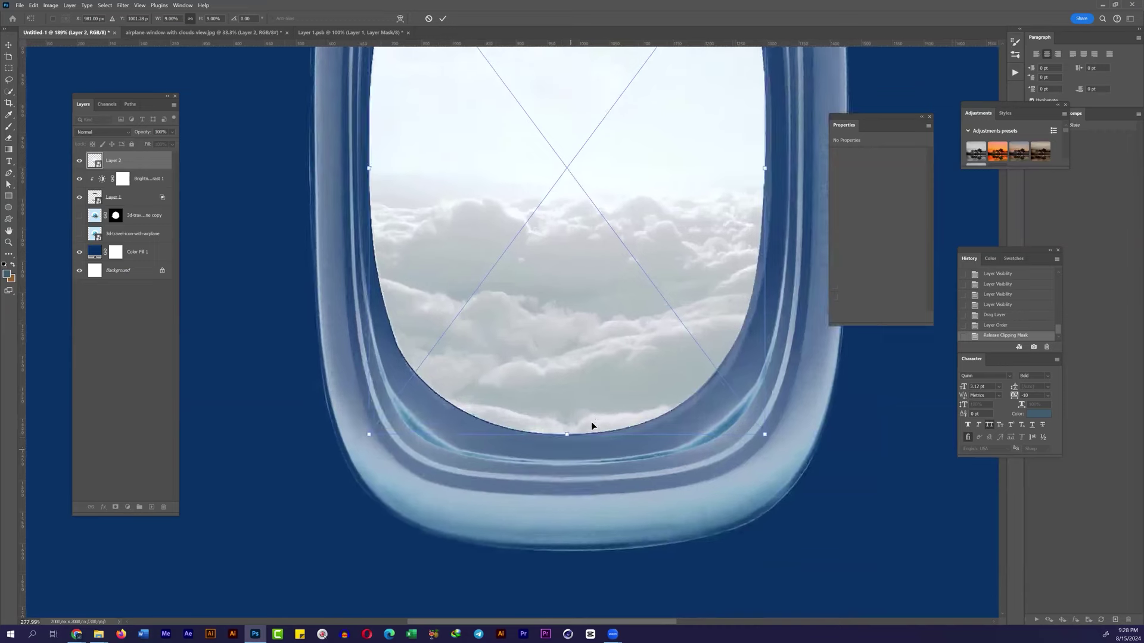
scroll(592, 429, up, 5)
scroll(641, 461, up, 2)
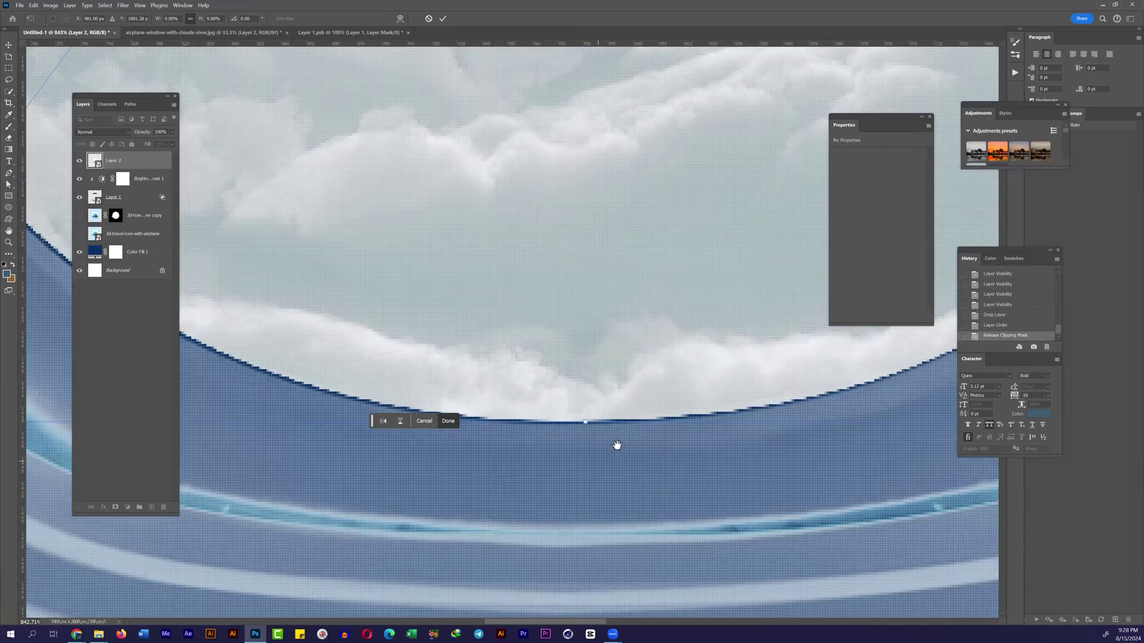
Step: Commit the clouds resize, clip the globe-and-airplane icon inside the window, and duplicate it
key(Return)
key(ctrl+0)
right_click(143, 196)
click(256, 357)
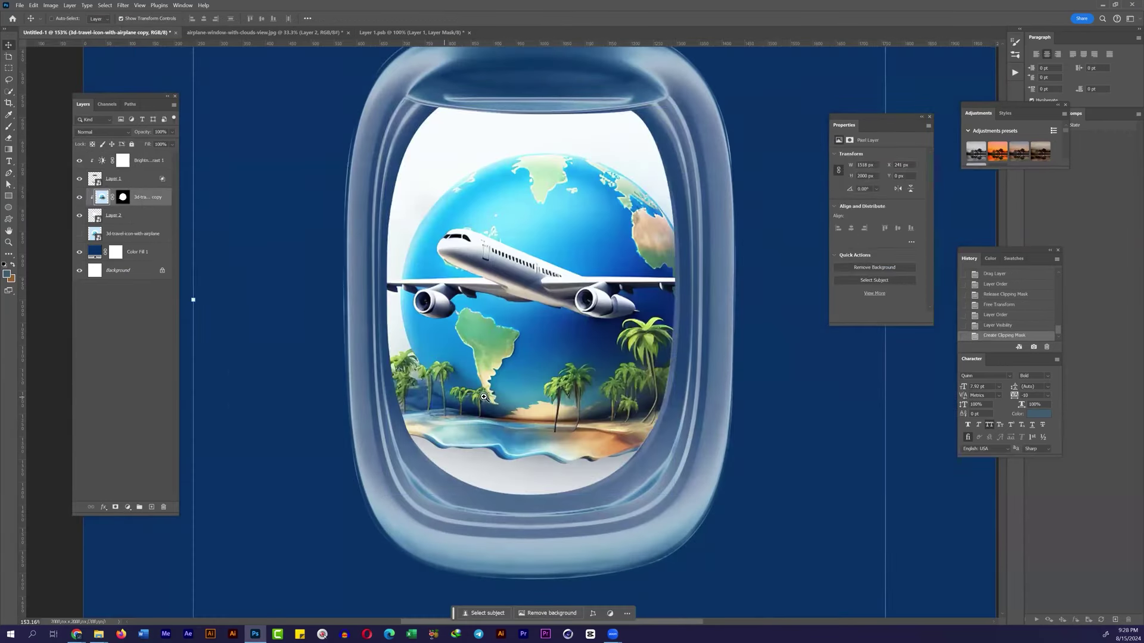
key(ctrl+j)
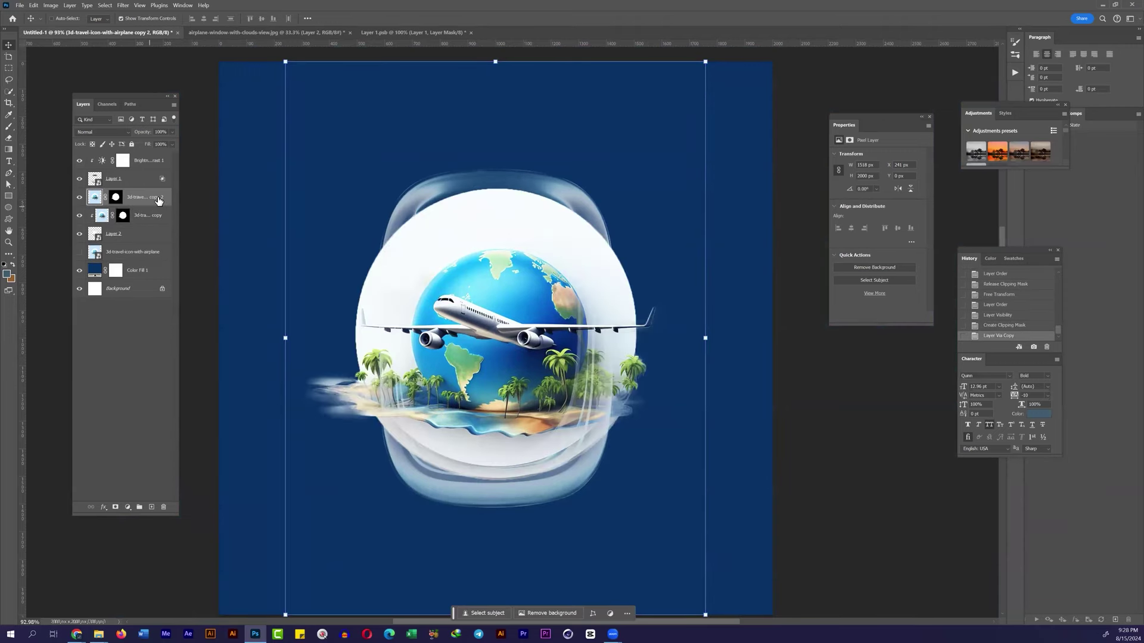
click(113, 132)
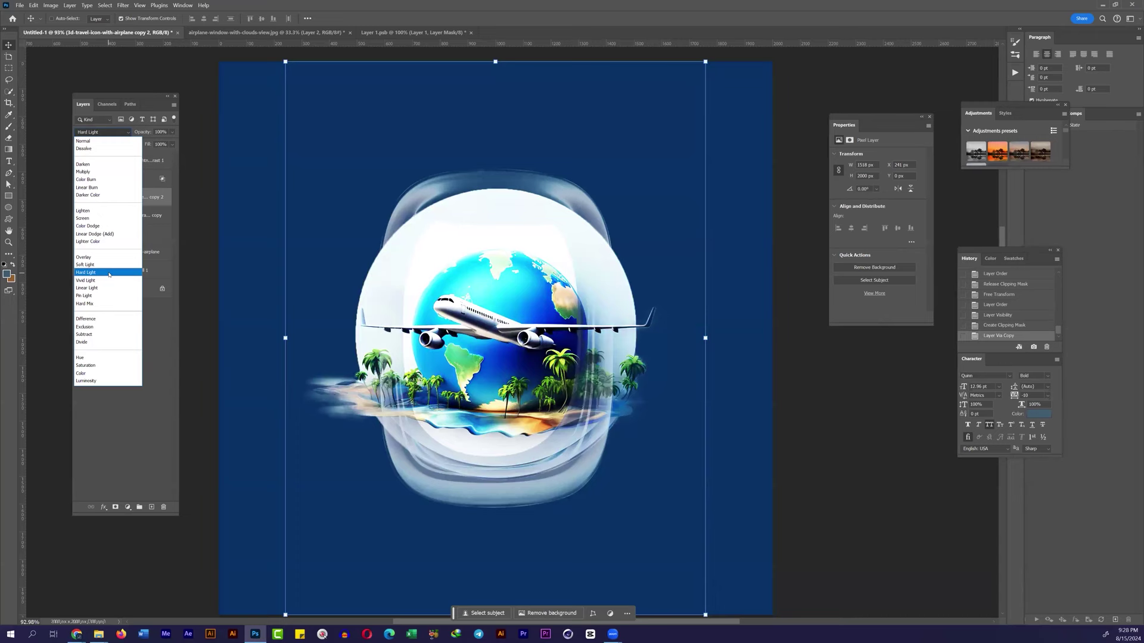
key(Escape)
Step: Convert the duplicate globe icon layer (copy 2) to a Smart Object
click(117, 197)
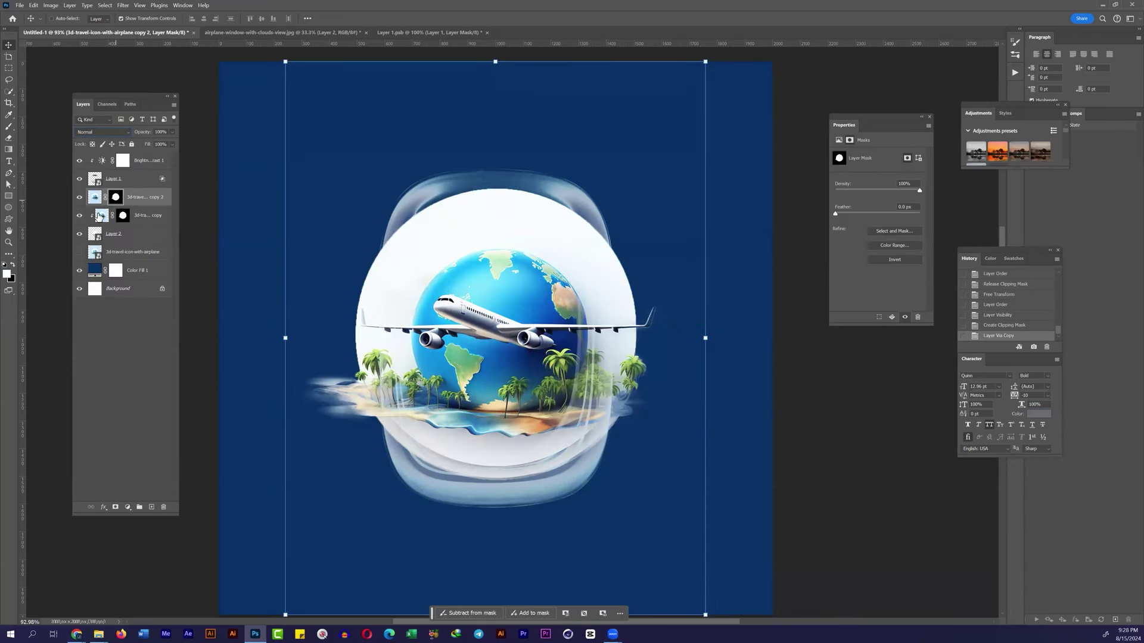
key(b)
scroll(425, 349, up, 2)
right_click(143, 198)
click(179, 316)
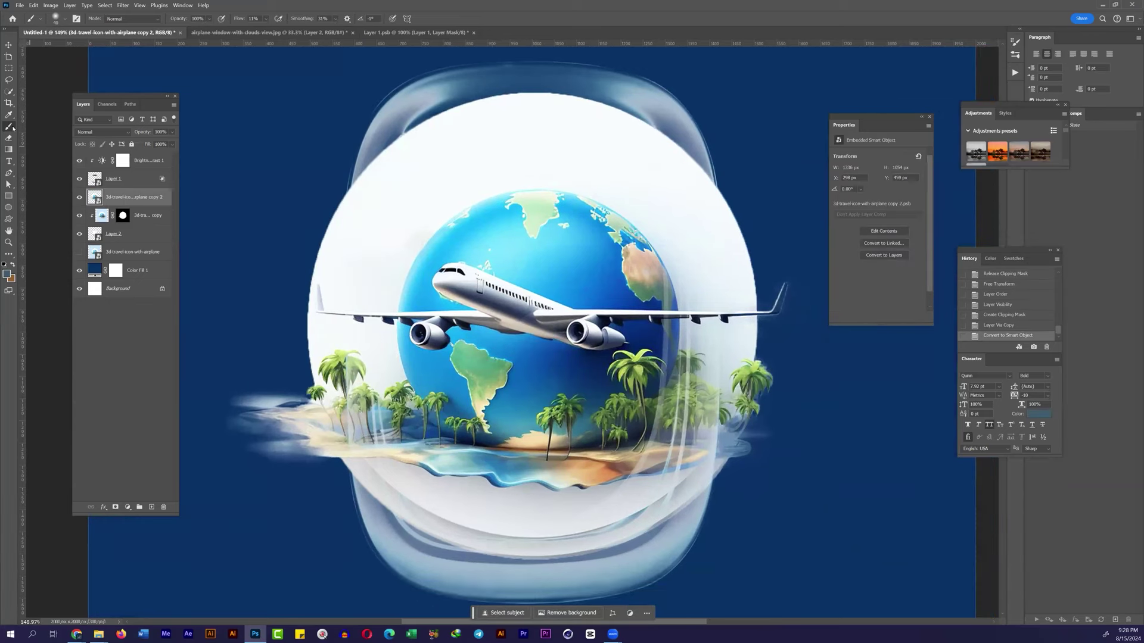
Step: Quick-select the globe top and the right and left palm trees
key(w)
click(387, 274)
key(ctrl+d)
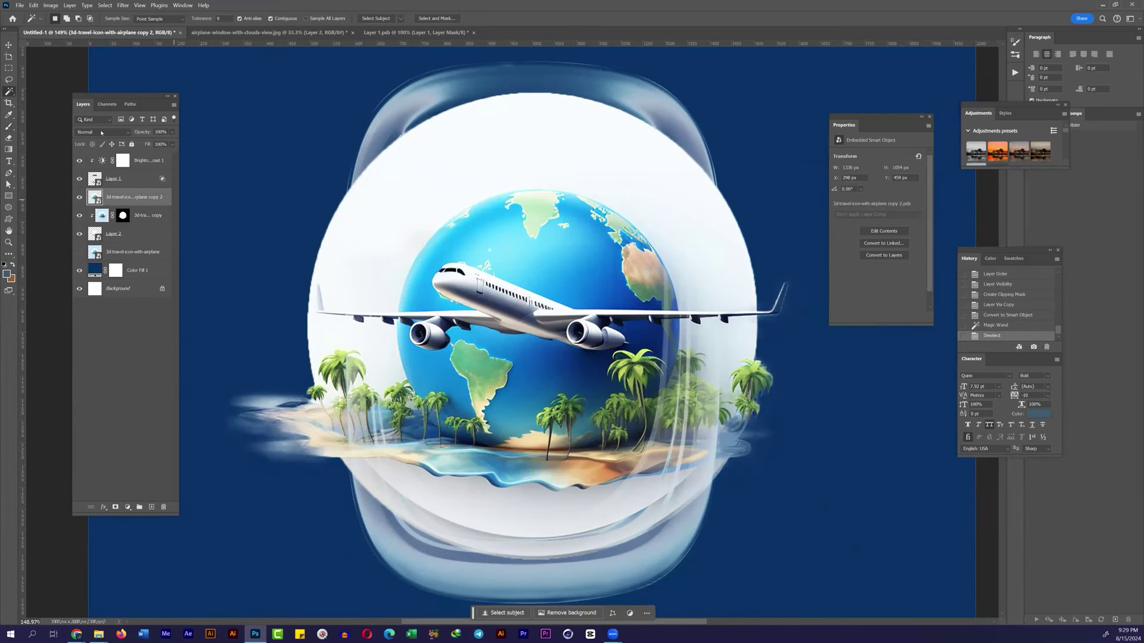
click(37, 92)
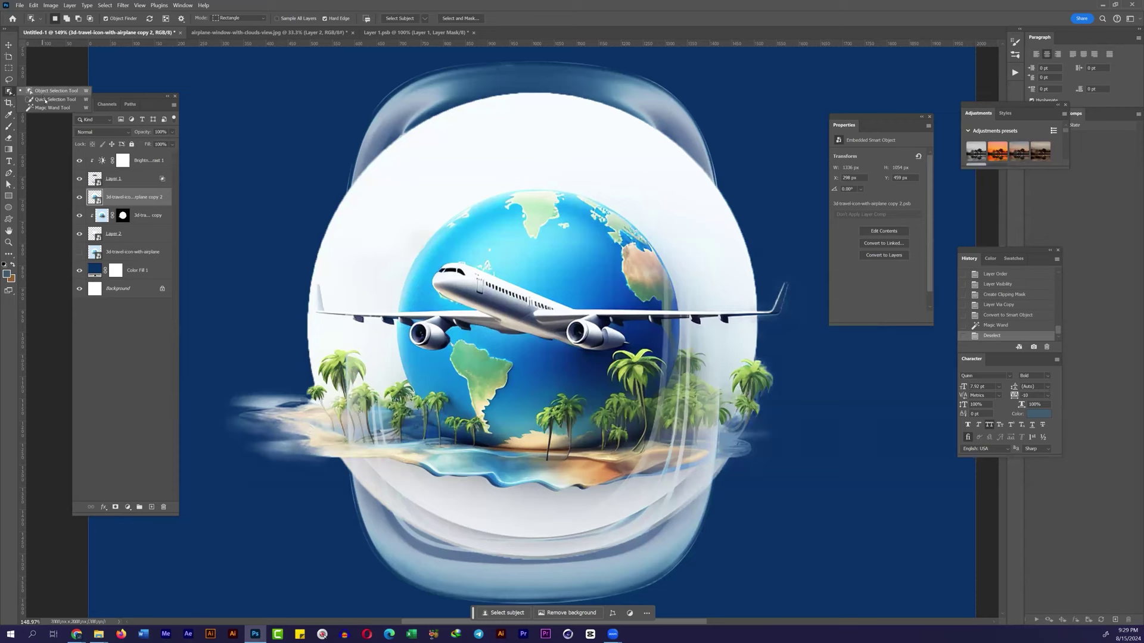
click(44, 101)
drag(421, 166, 639, 242)
drag(672, 327, 736, 393)
click(449, 265)
drag(375, 348, 333, 387)
click(356, 370)
scroll(345, 301, up, 3)
scroll(345, 301, up, 3)
Step: Pen-trace the airplane tail and wing top, adding the path to the selection
key(p)
click(249, 226)
click(277, 227)
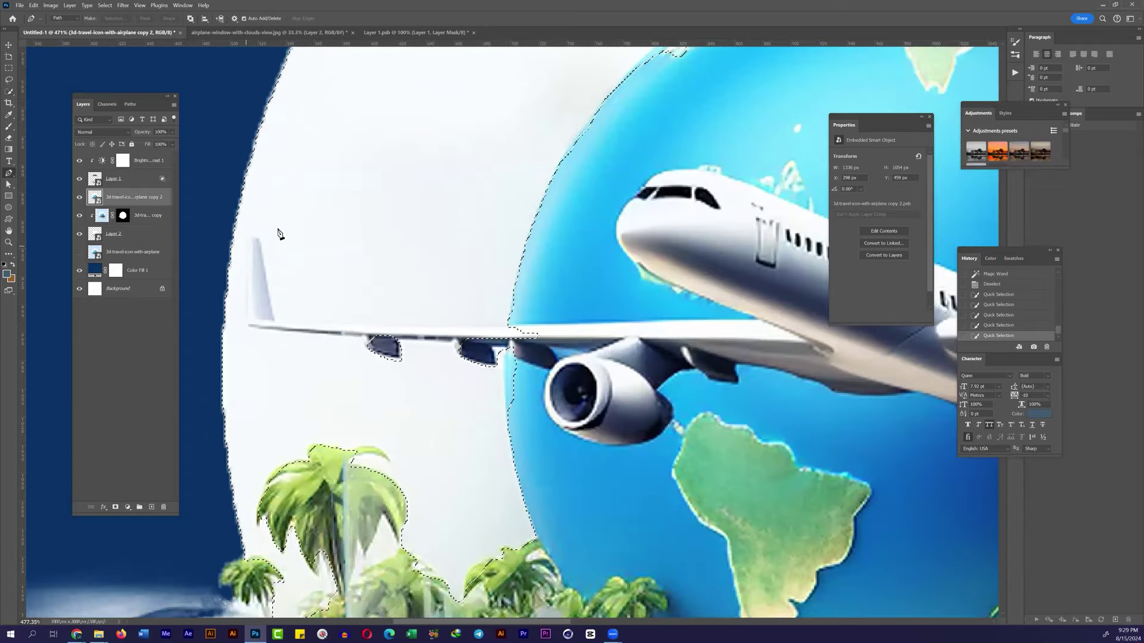
scroll(277, 232, up, 2)
scroll(278, 232, up, 2)
scroll(685, 379, right, 5)
click(595, 405)
click(649, 420)
scroll(567, 405, down, 2)
scroll(438, 388, up, 2)
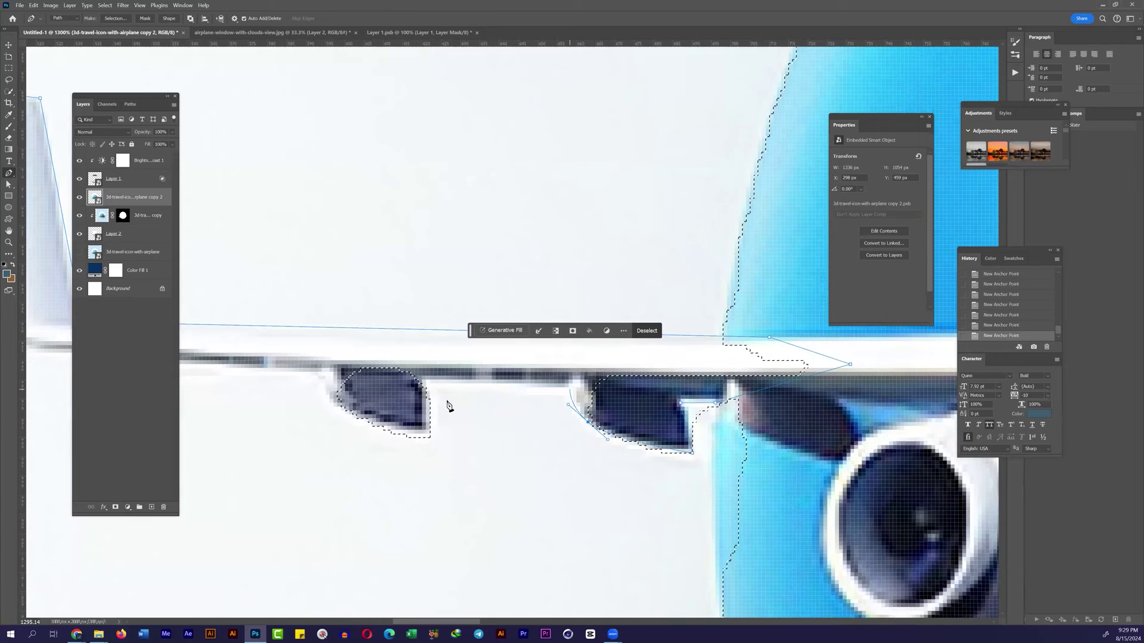
scroll(398, 265, down, 4)
click(405, 256)
key(ctrl+shift+Return)
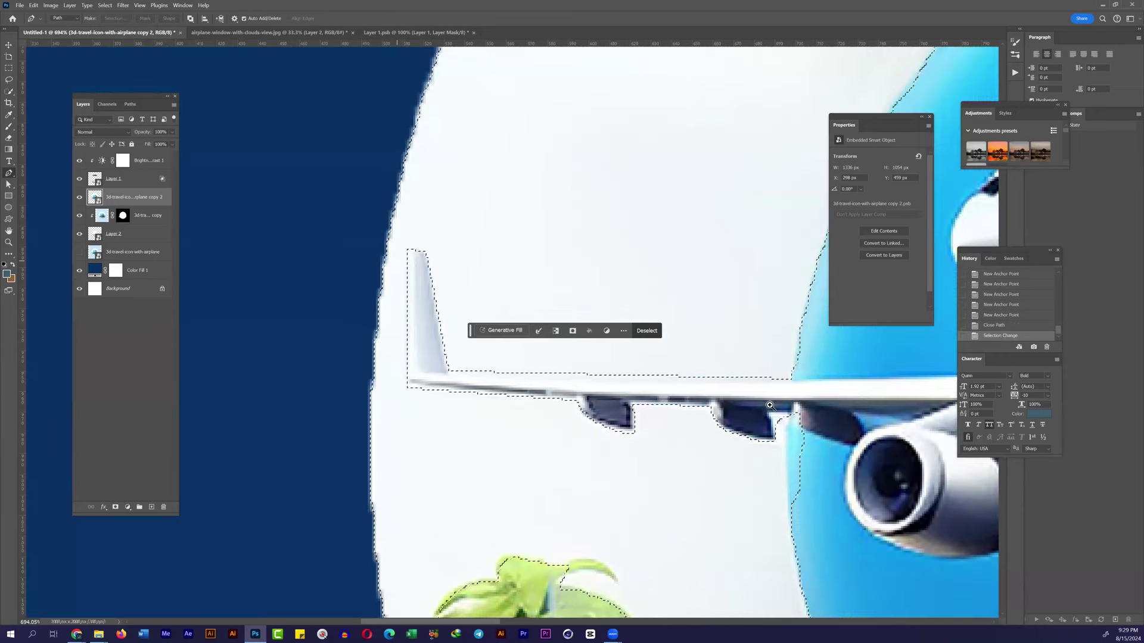
Step: Trace another part of the wing with the Pen and add it to the selection
scroll(833, 418, up, 2)
scroll(833, 418, up, 2)
click(832, 417)
click(796, 423)
click(778, 441)
key(ctrl+Return)
Step: Pen-trace the right wing, wingtip and flaps, adding the path to the selection
scroll(446, 326, down, 2)
scroll(446, 326, down, 2)
scroll(490, 272, down, 1)
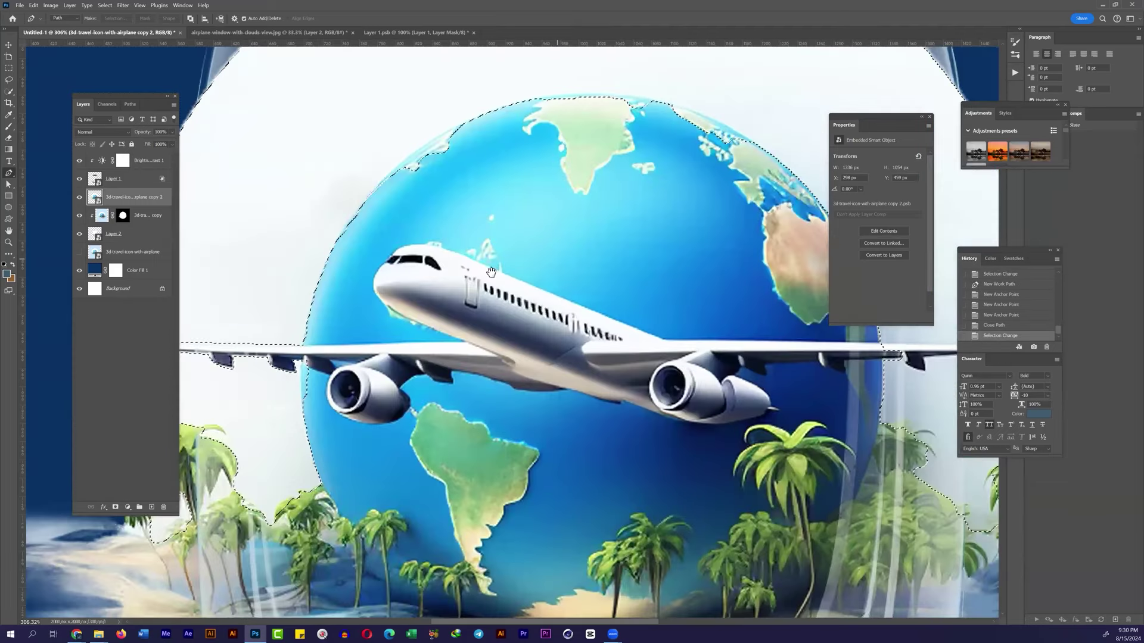
scroll(491, 273, up, 3)
scroll(602, 284, up, 2)
click(712, 281)
click(765, 162)
drag(779, 174, 777, 194)
click(751, 279)
drag(732, 288, 726, 288)
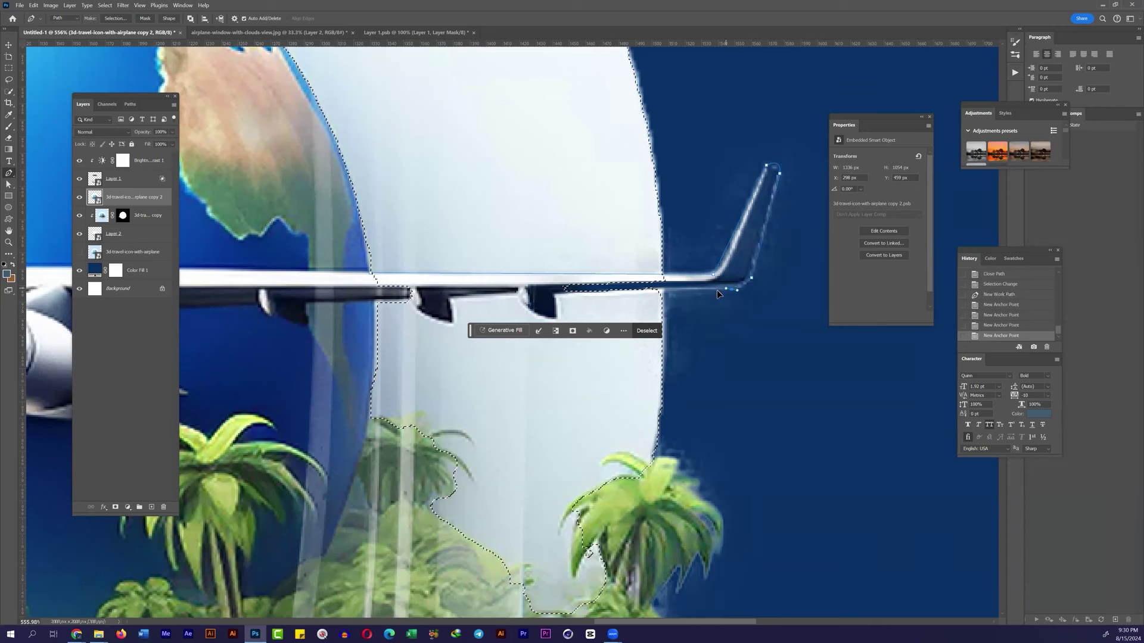
click(554, 295)
click(555, 320)
click(518, 296)
click(454, 298)
key(ctrl+shift+Return)
Step: Fit the whole image in view and hide the window frame layers
scroll(356, 292, down, 5)
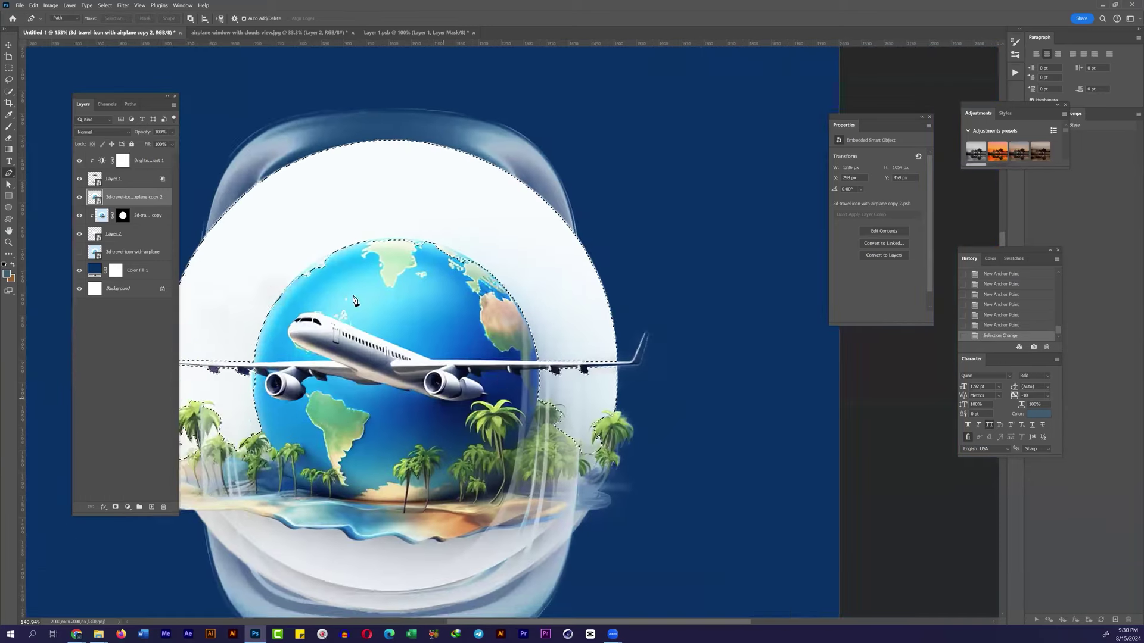
scroll(215, 395, up, 5)
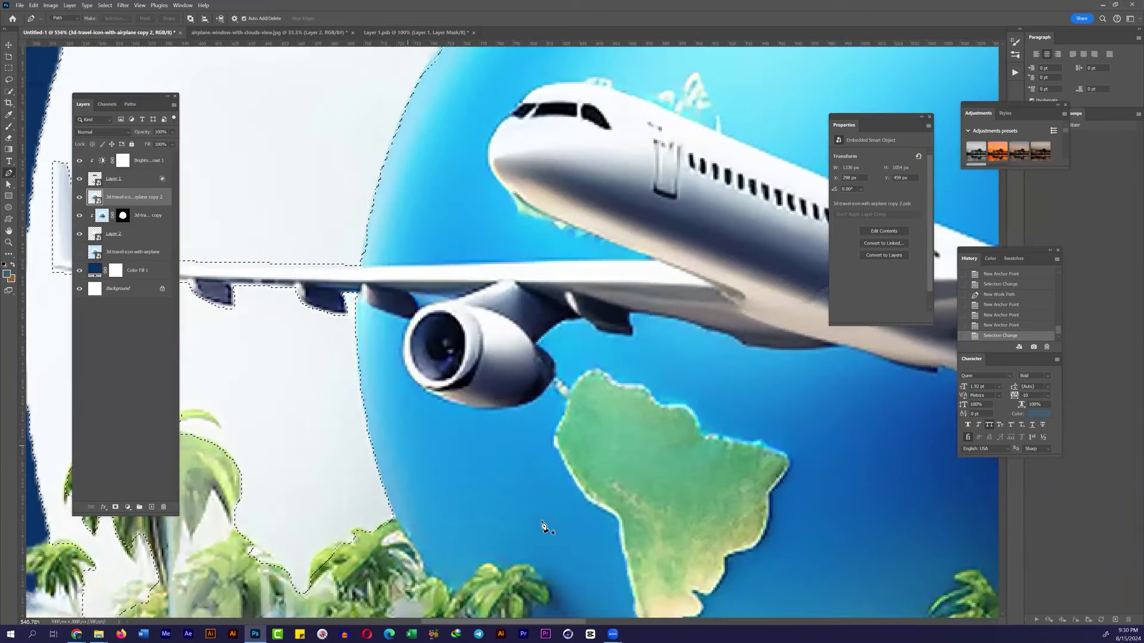
key(ctrl+0)
click(79, 233)
click(79, 179)
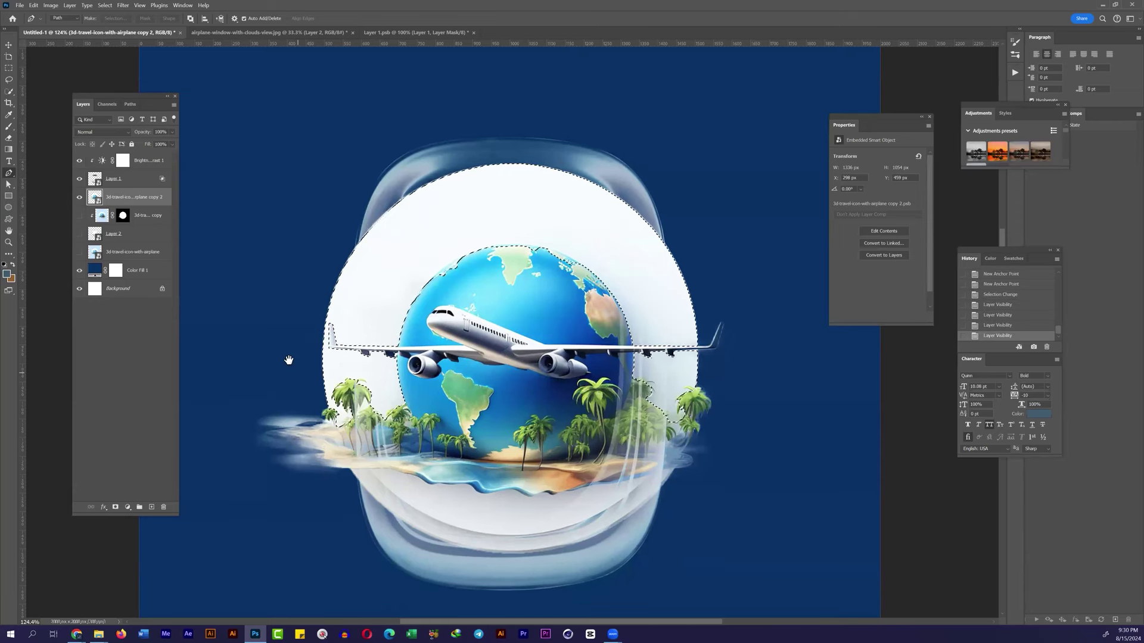
scroll(288, 359, down, 2)
Step: Add the beach and bottom of the disc to the selection with Quick Selection
key(w)
mouse_move(381, 398)
mouse_down()
mouse_move(459, 433)
mouse_move(528, 391)
mouse_up()
click(314, 18)
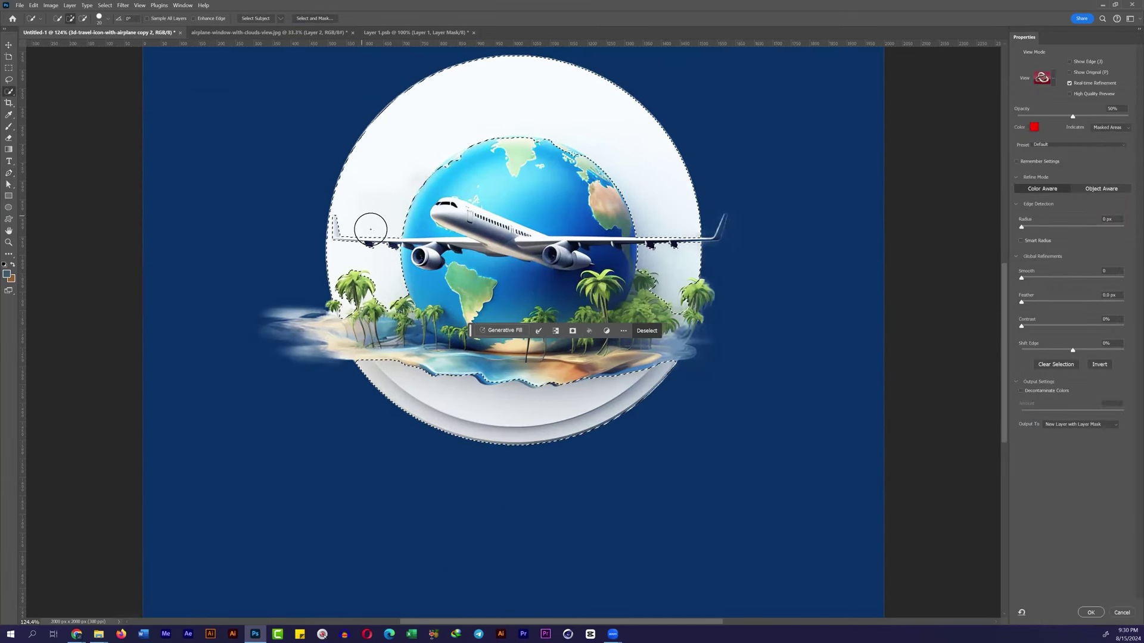
scroll(483, 194, up, 5)
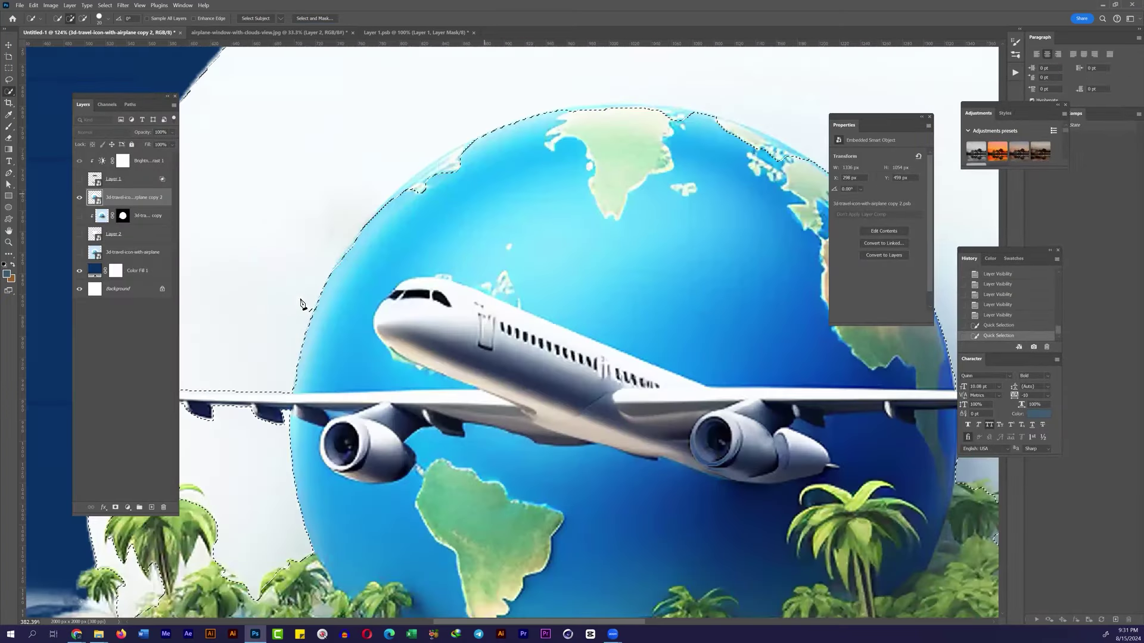
Step: Refine the selection with a Pen path along the globe's top edge
key(p)
click(299, 297)
drag(434, 159, 534, 94)
drag(696, 93, 778, 100)
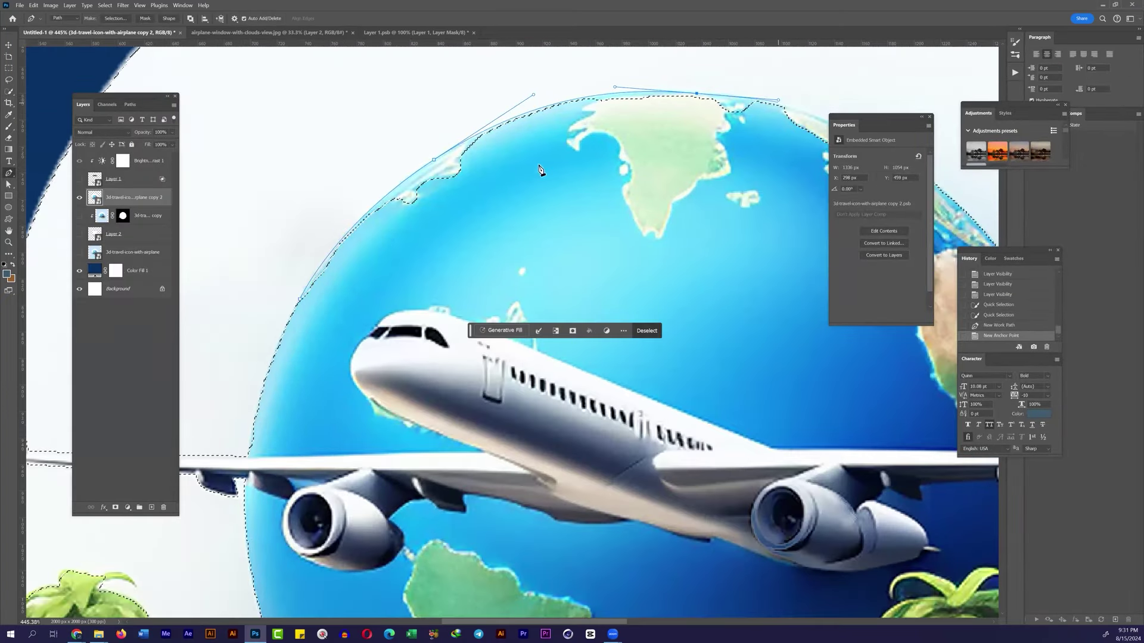
scroll(613, 227, right, 5)
click(665, 319)
scroll(399, 393, down, 5)
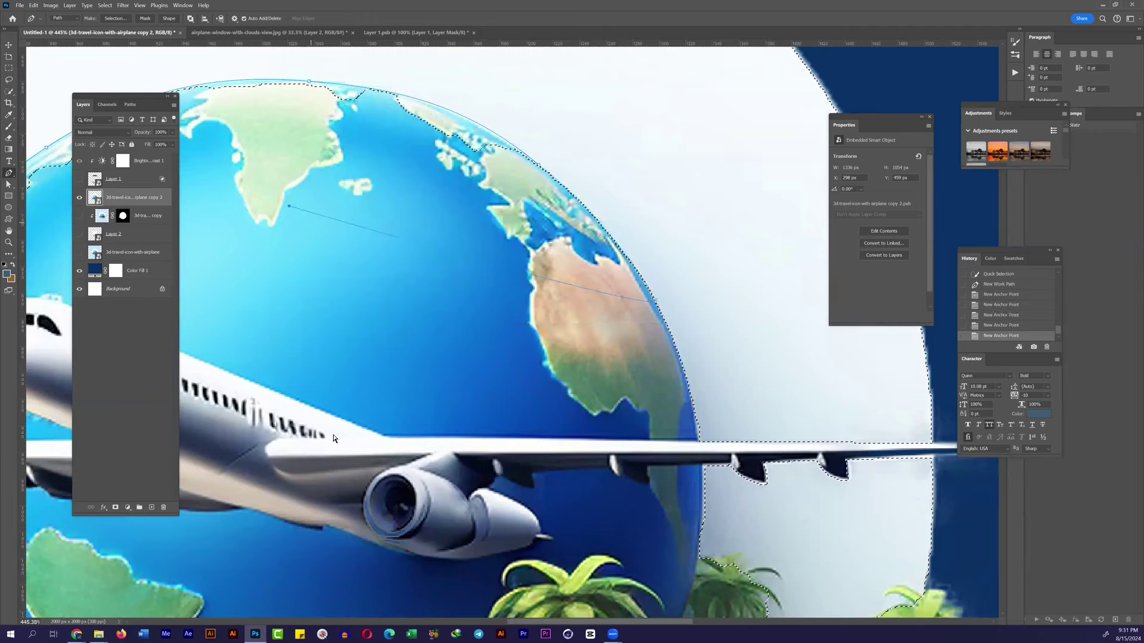
scroll(409, 225, down, 2)
Step: Invert the selection and output it from Select and Mask to a new layer with mask
key(ctrl+shift+i)
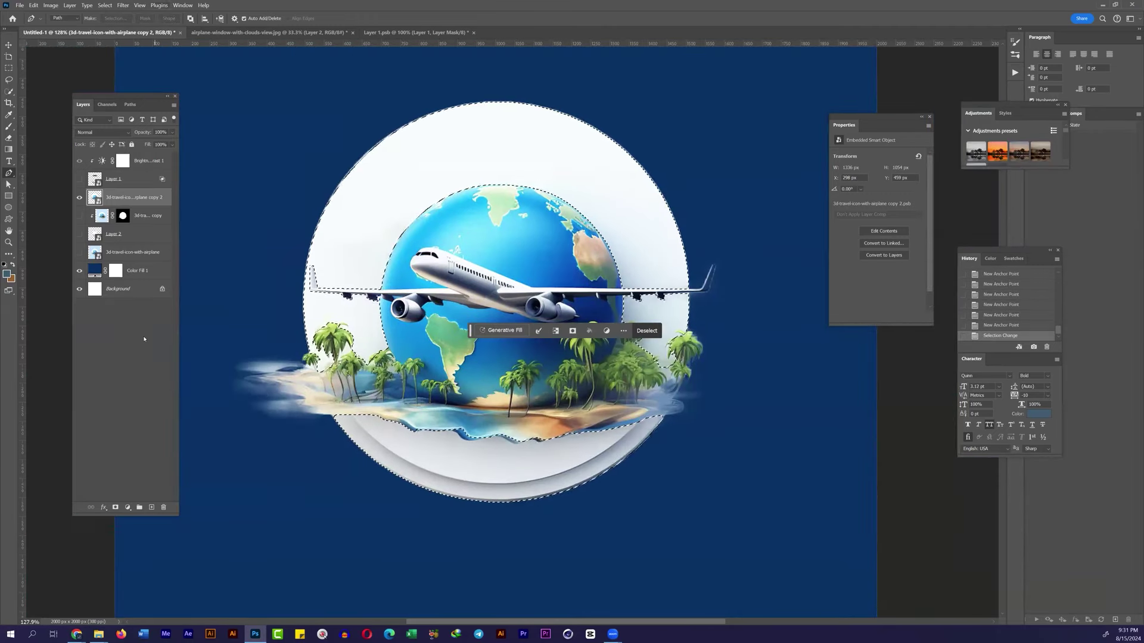
click(159, 5)
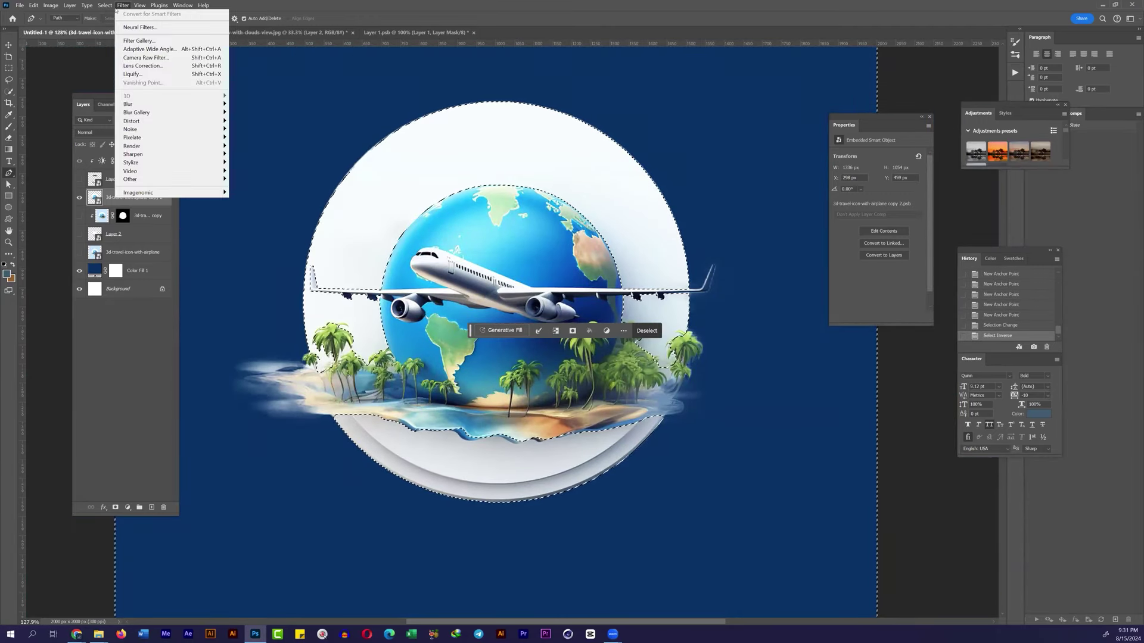
click(126, 132)
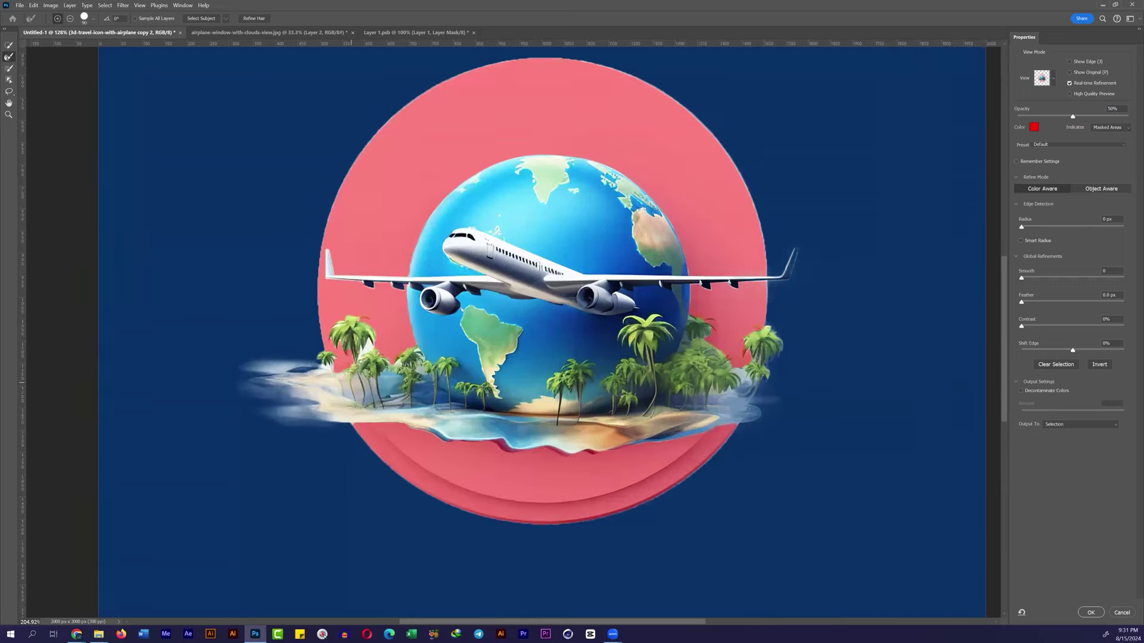
scroll(345, 365, up, 3)
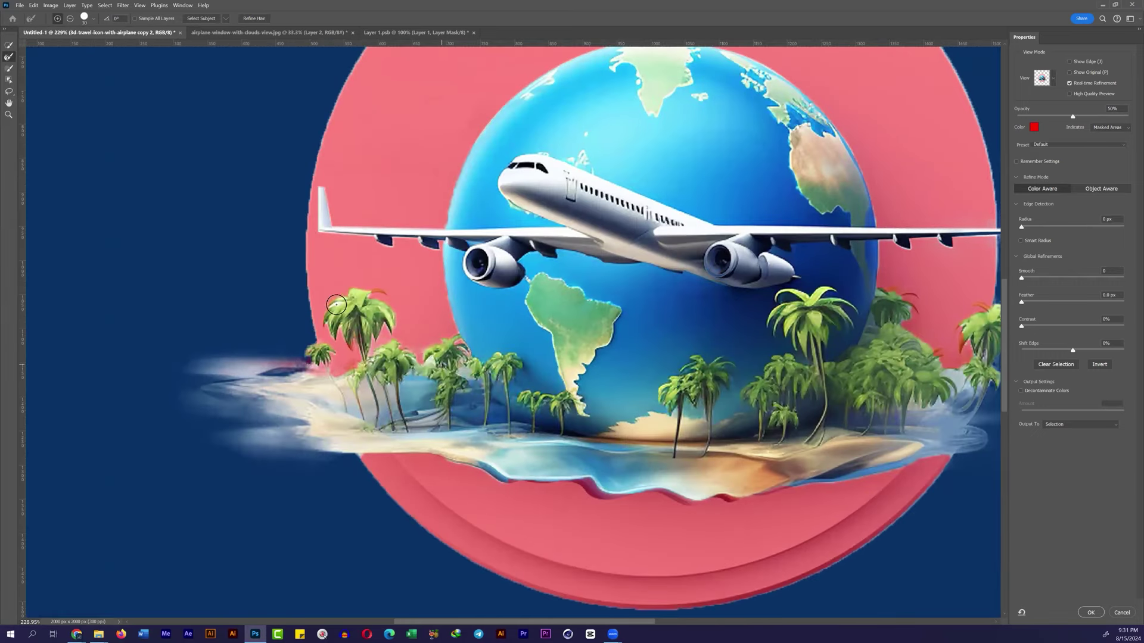
scroll(726, 367, right, 2)
scroll(807, 386, right, 3)
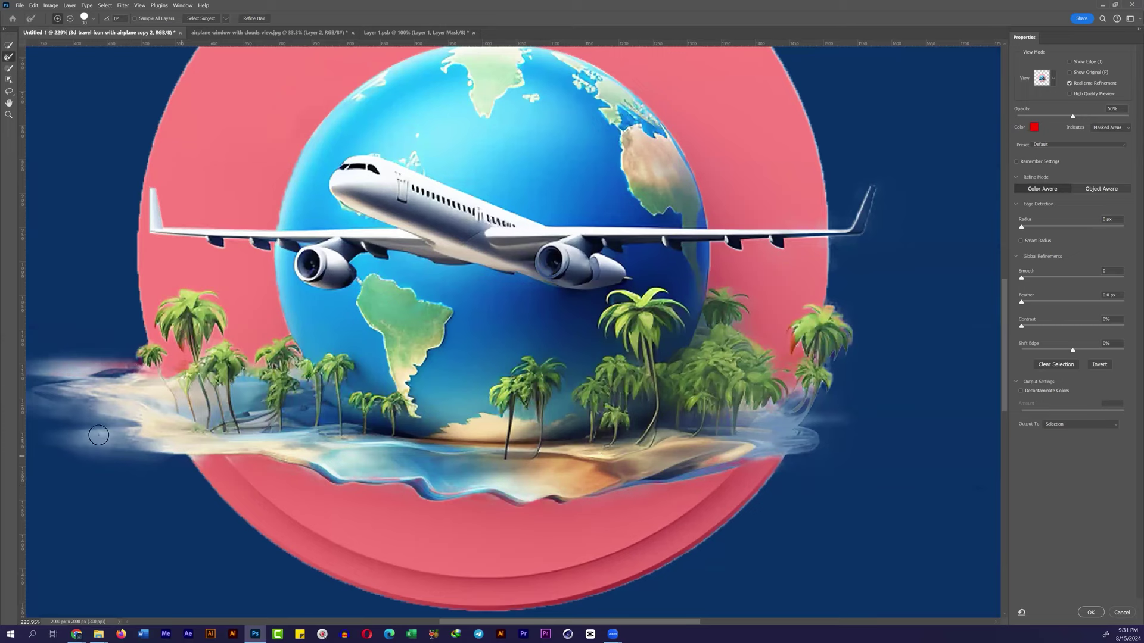
click(1090, 613)
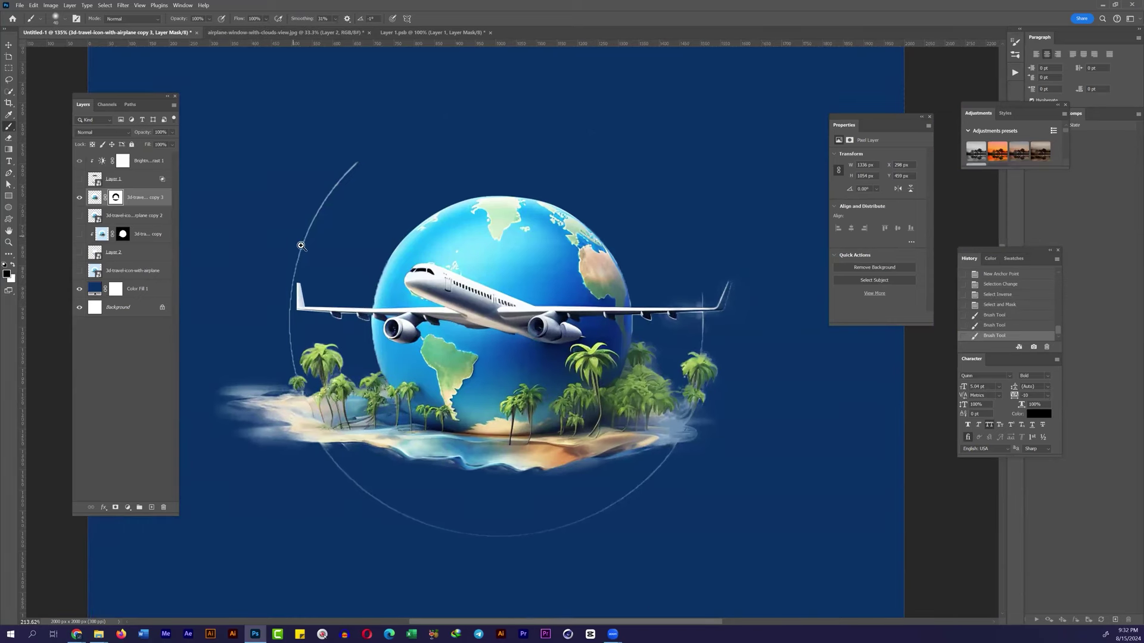
Step: Show Layer 2's white circle and Layer 1's window frame, then toggle the icon copy to compare
scroll(301, 245, up, 3)
scroll(310, 253, up, 2)
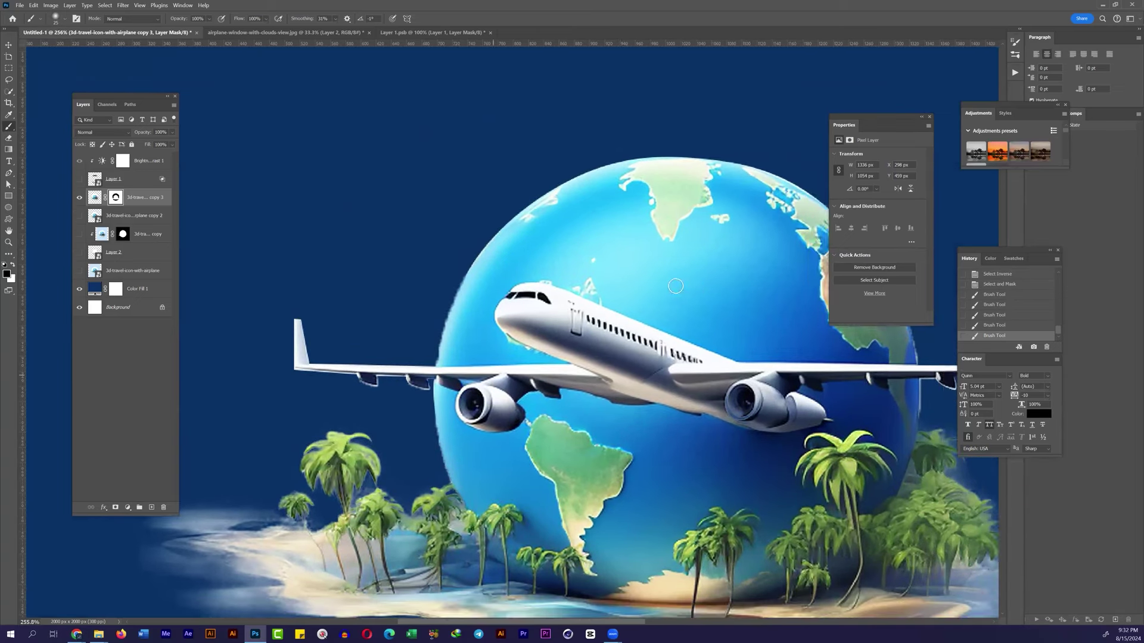
scroll(596, 322, down, 3)
scroll(596, 322, right, 5)
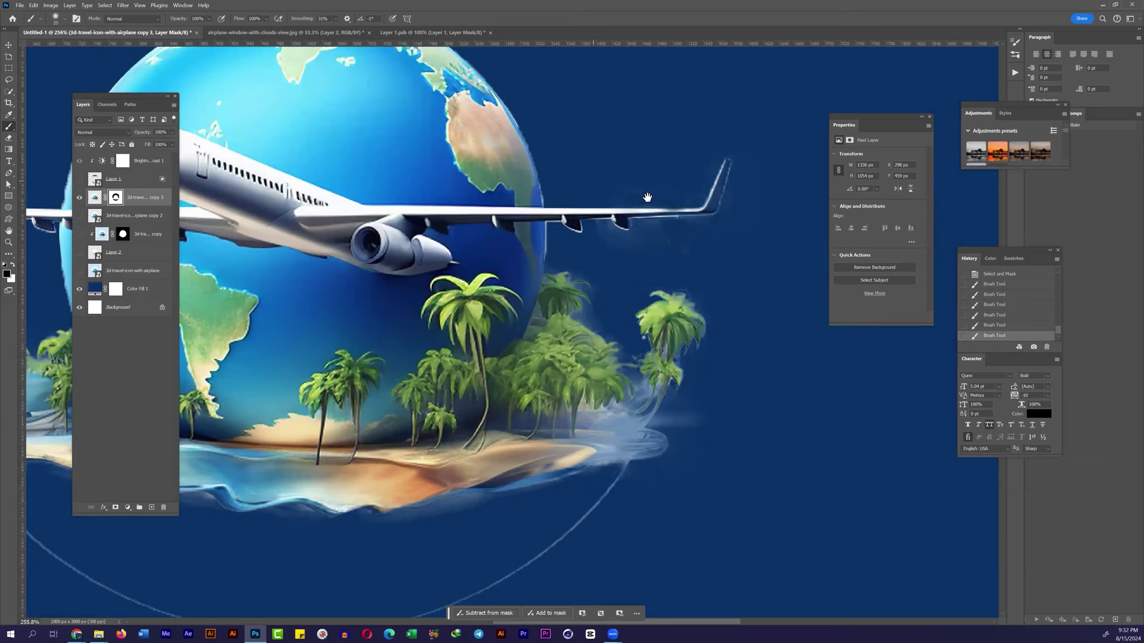
scroll(703, 226, down, 5)
scroll(756, 246, up, 2)
scroll(771, 248, up, 4)
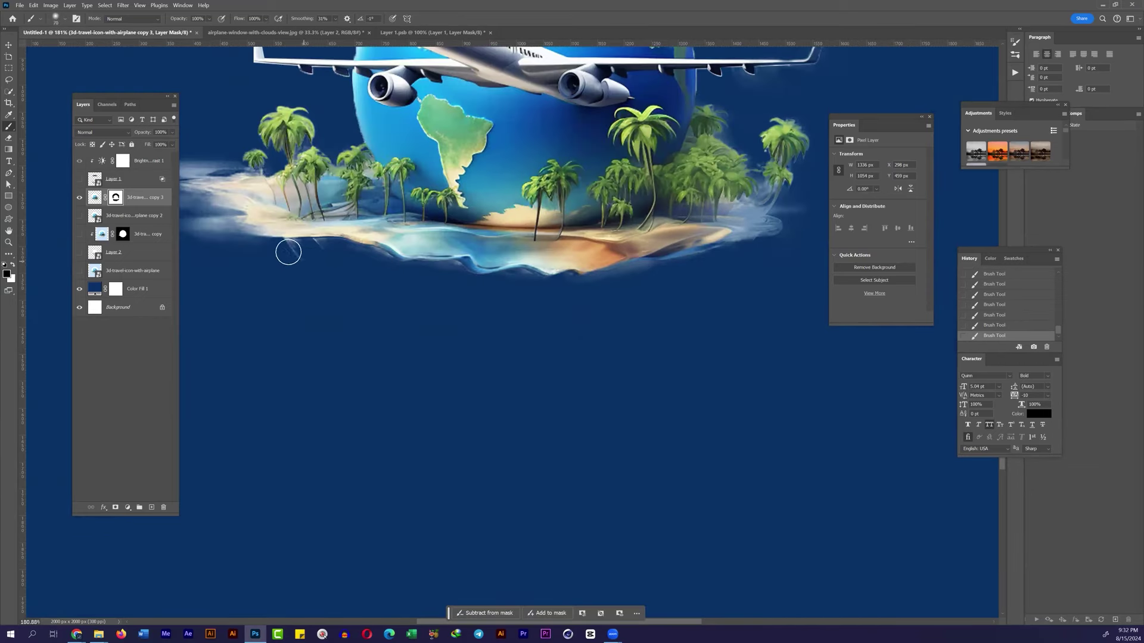
scroll(497, 406, down, 4)
scroll(321, 326, up, 2)
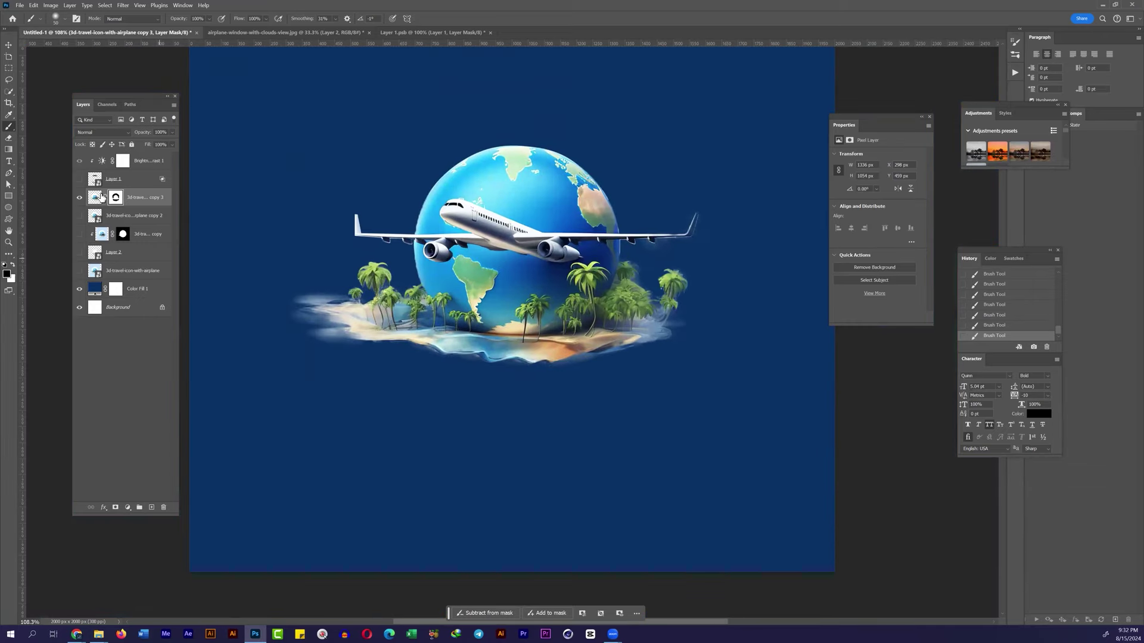
click(79, 252)
click(79, 179)
click(80, 197)
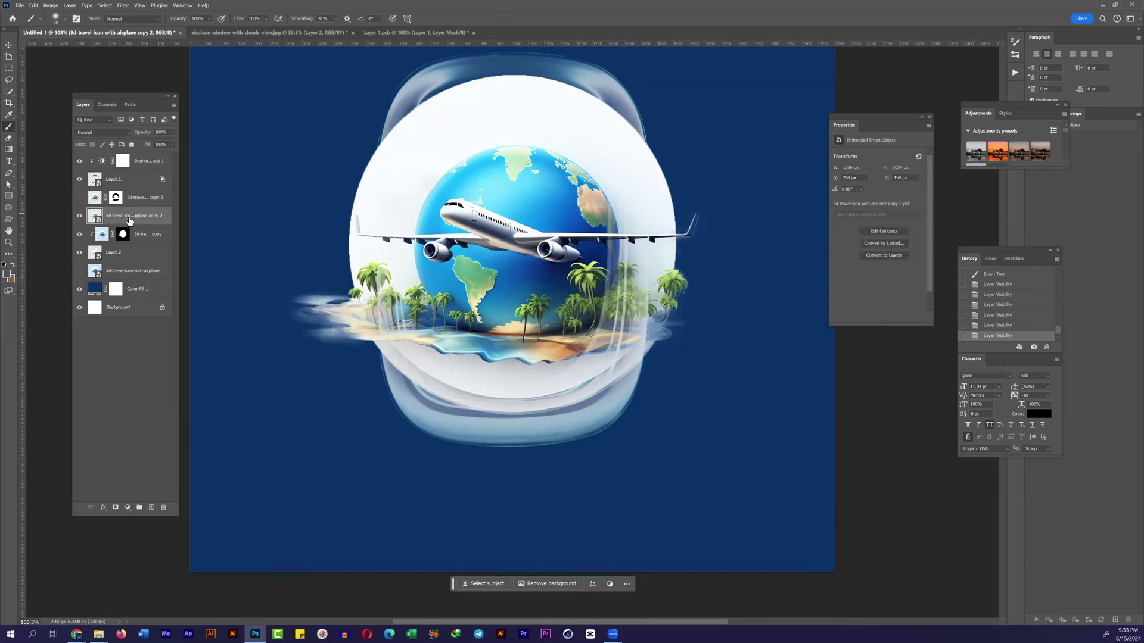
Step: Hide copy 2, move copy 3 lower, set it to Pin Light, and target its mask
click(79, 215)
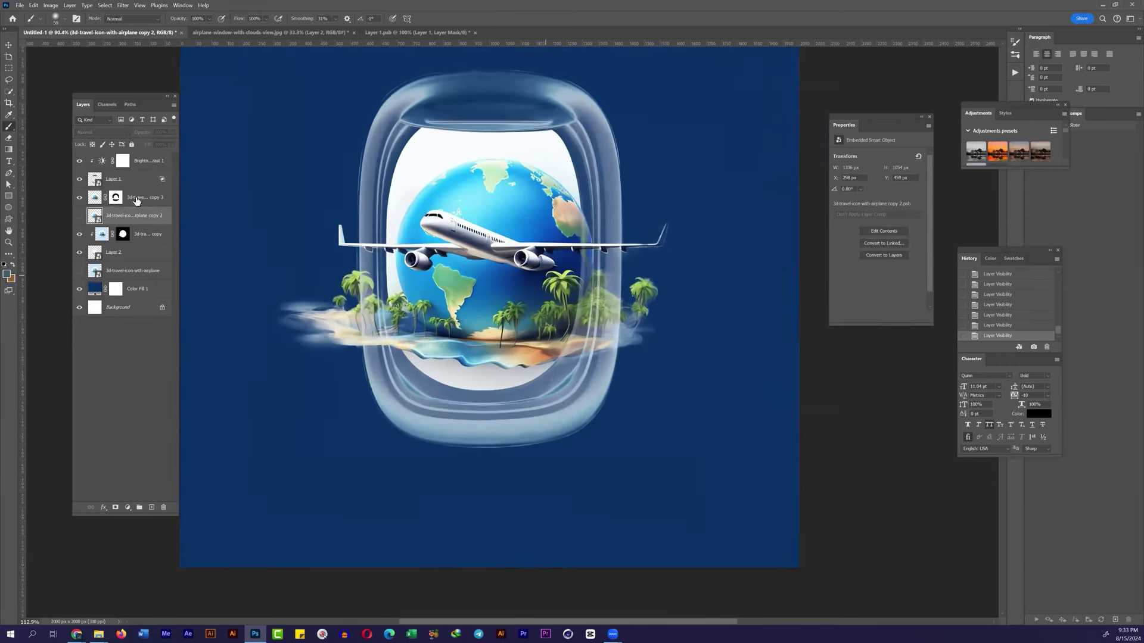
drag(137, 197, 137, 253)
click(101, 133)
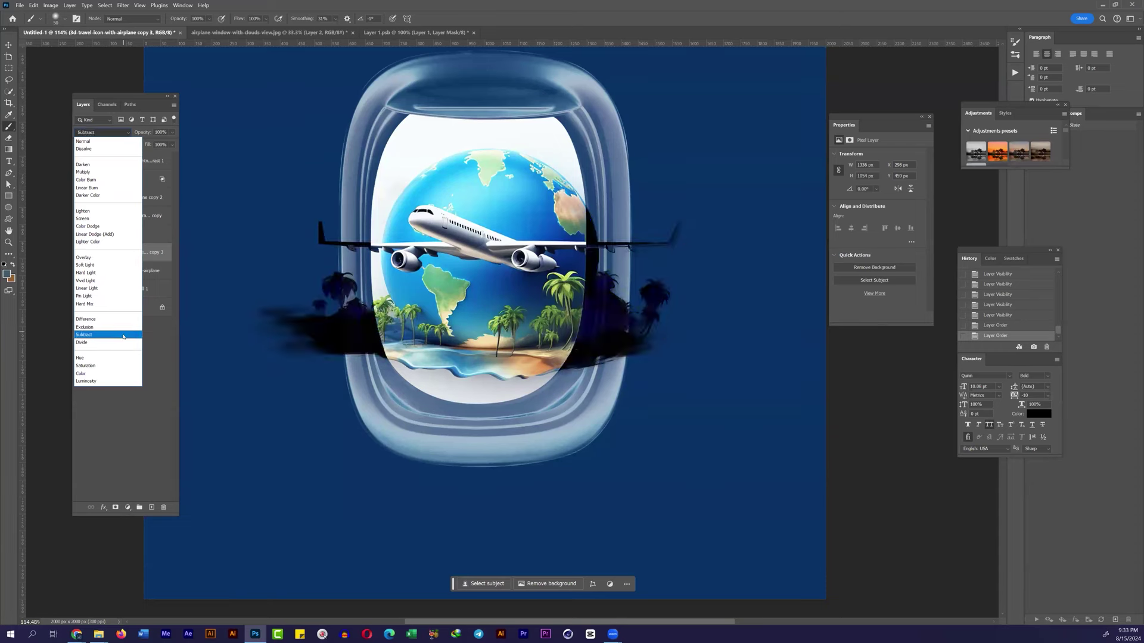
click(86, 296)
scroll(440, 340, down, 3)
scroll(441, 339, up, 5)
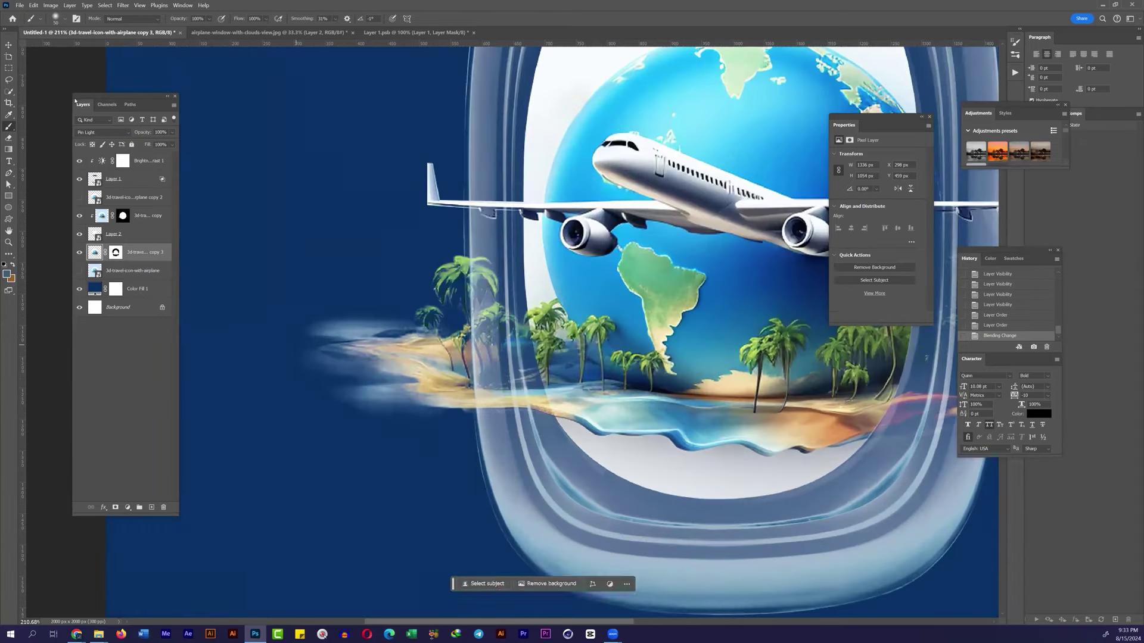
click(115, 252)
Step: Fade the island's ends on the mask with black-to-transparent gradients at 37% opacity
key(g)
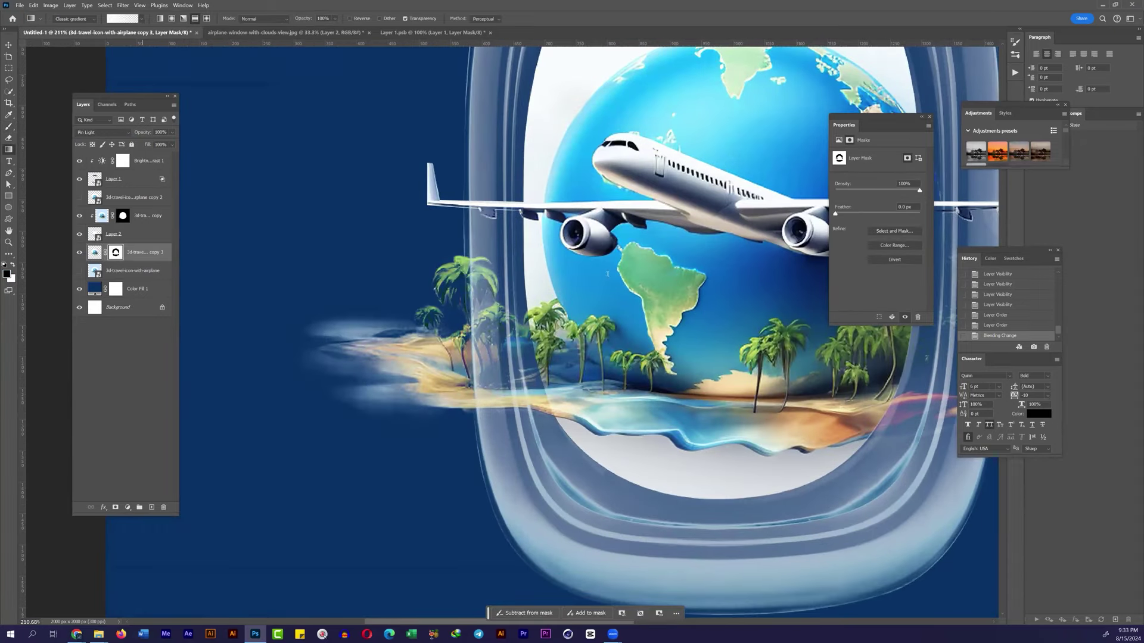
click(122, 18)
click(335, 19)
drag(352, 28, 315, 28)
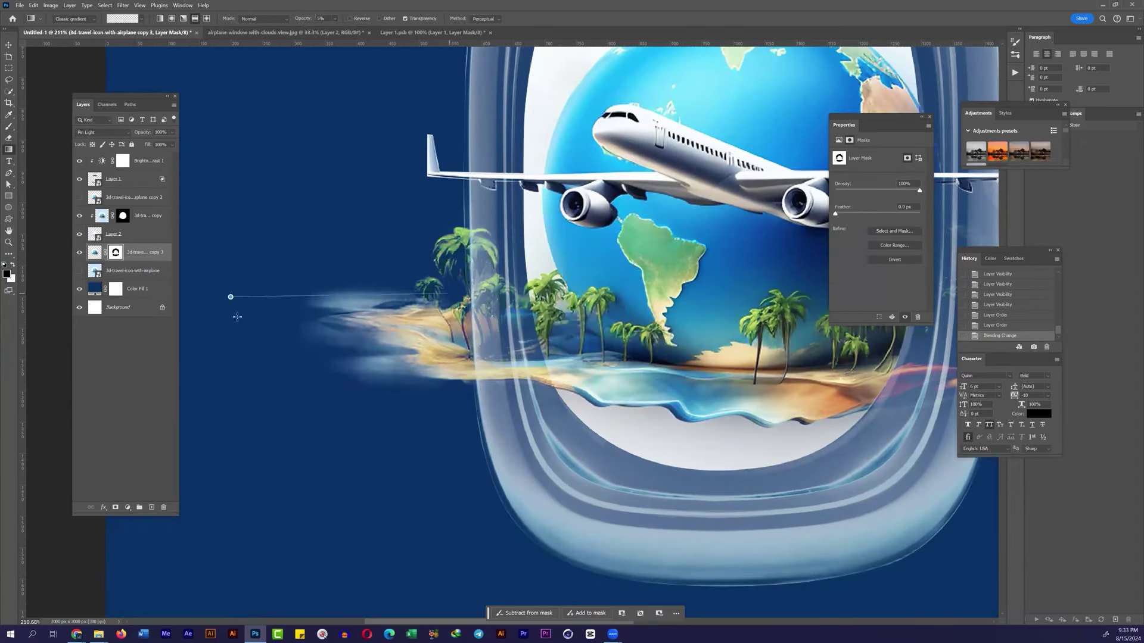
drag(281, 315, 292, 325)
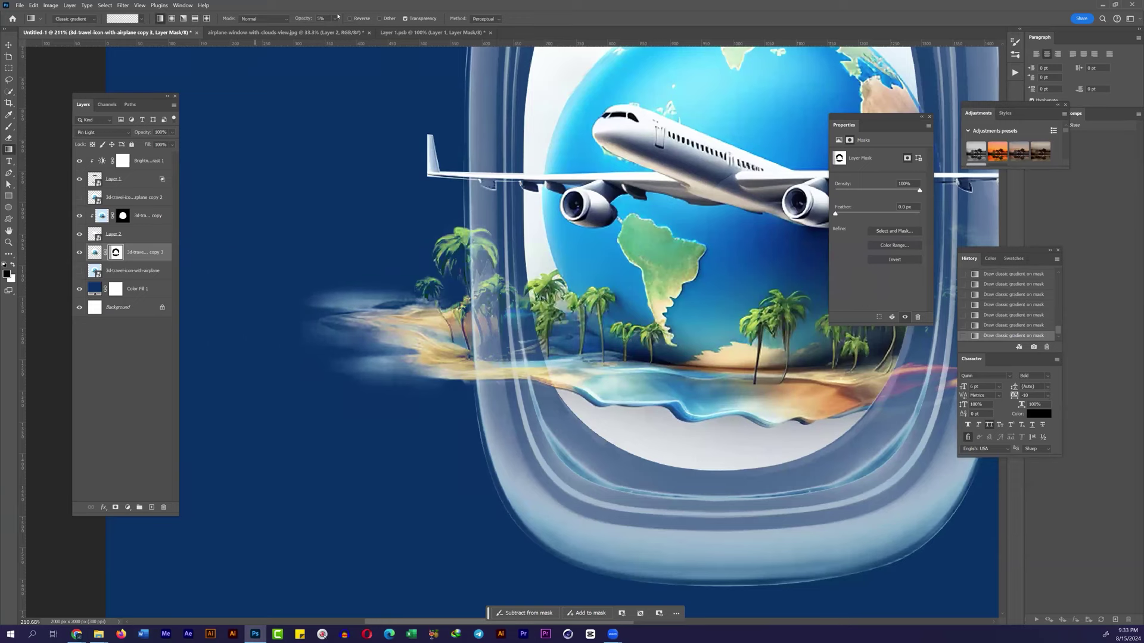
drag(357, 37, 352, 37)
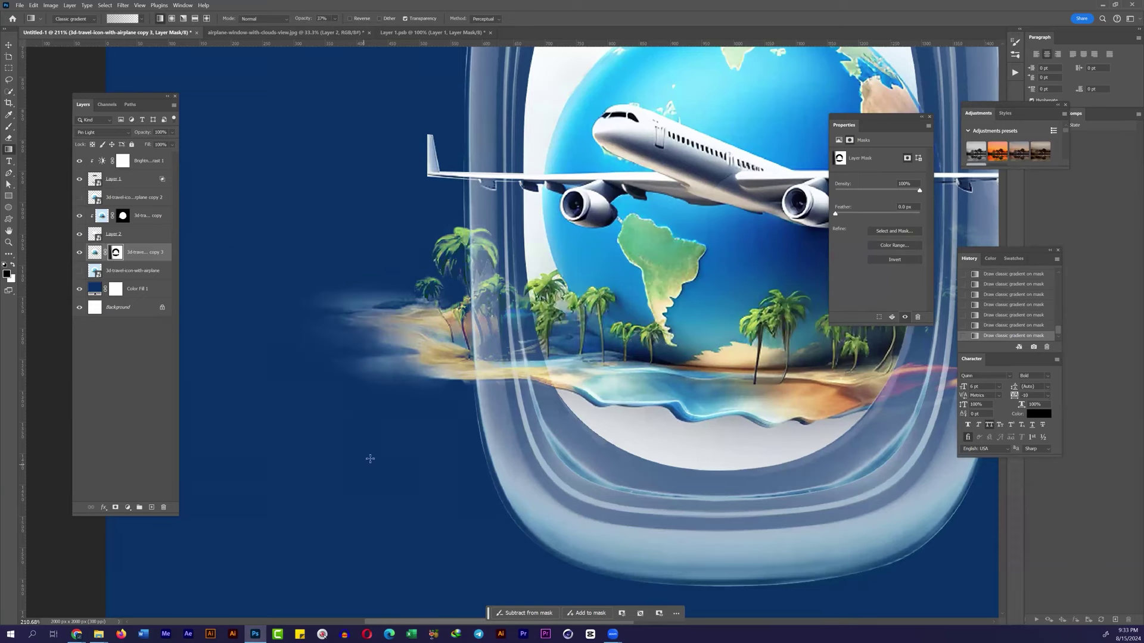
scroll(437, 404, down, 3)
scroll(749, 390, up, 3)
Step: Paint the mask with a 150 px Overlay brush, then return to the full image
alt+click(116, 252)
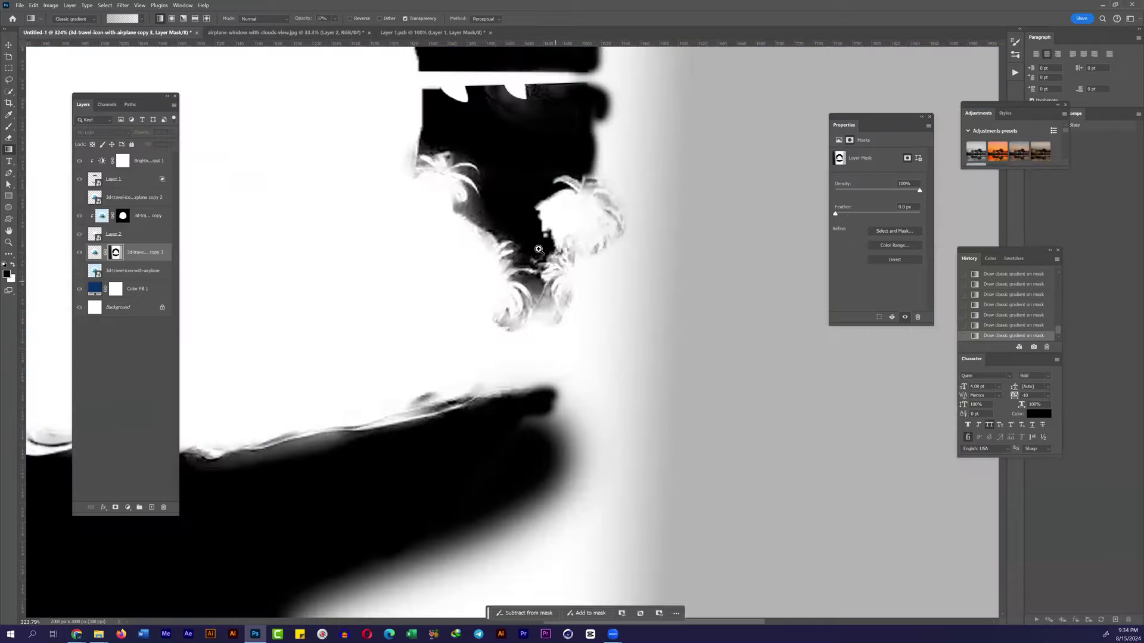
click(131, 18)
click(125, 179)
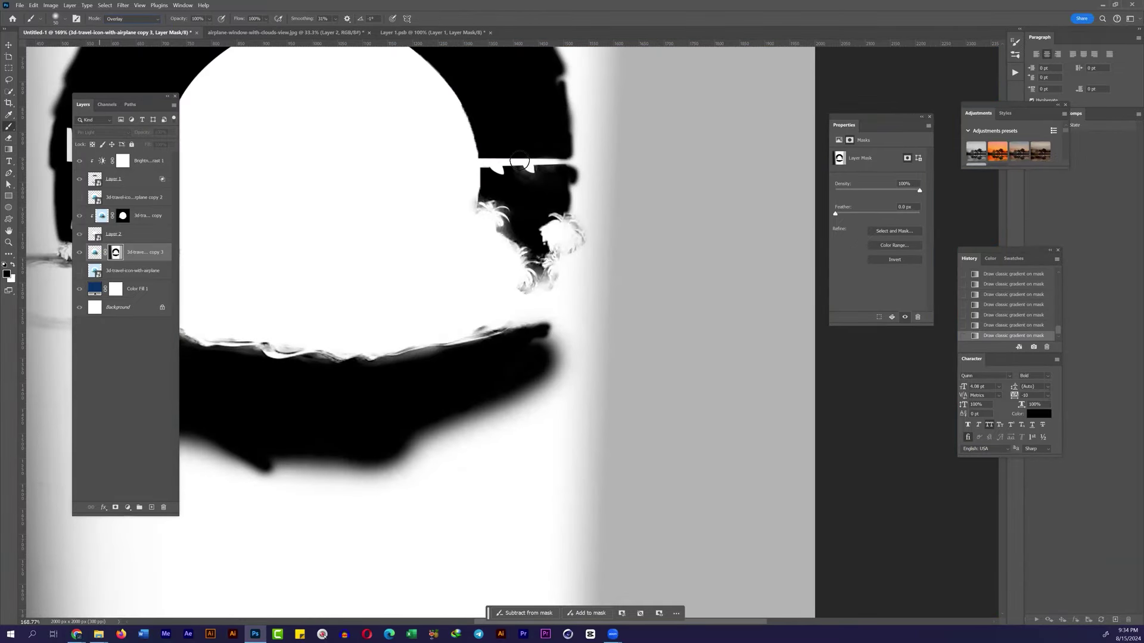
click(68, 20)
text(150)
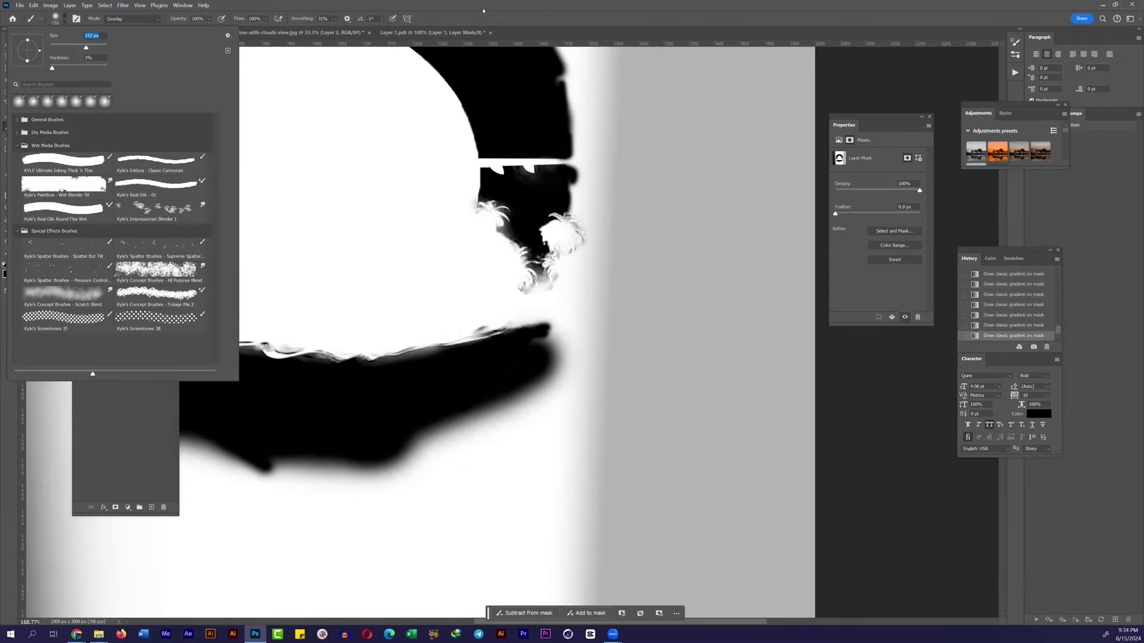
key(Return)
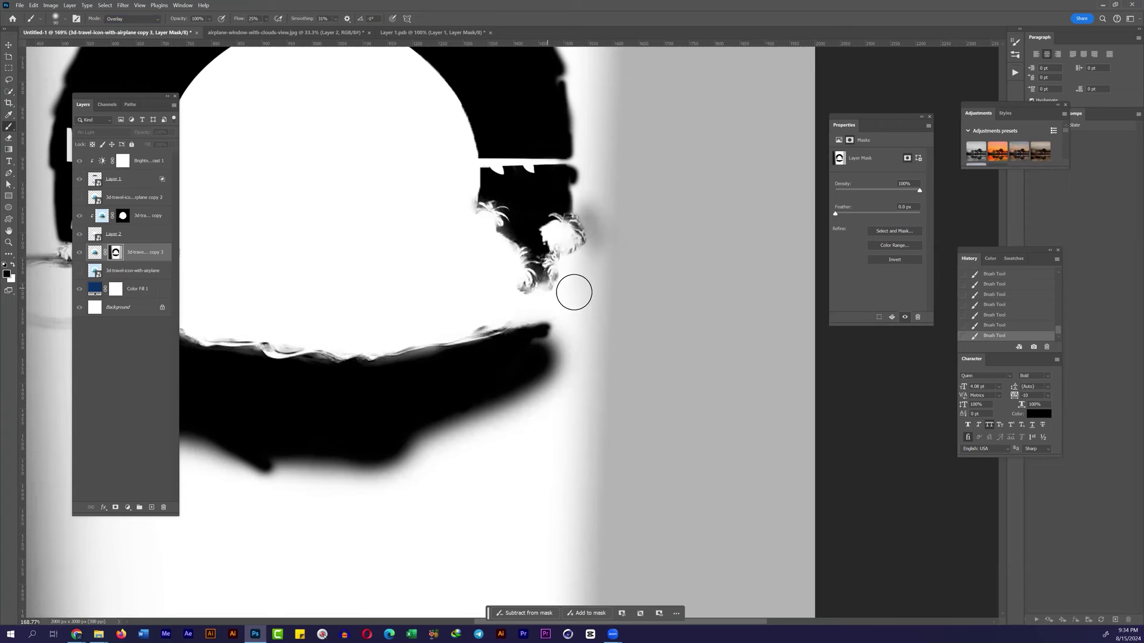
scroll(302, 375, left, 5)
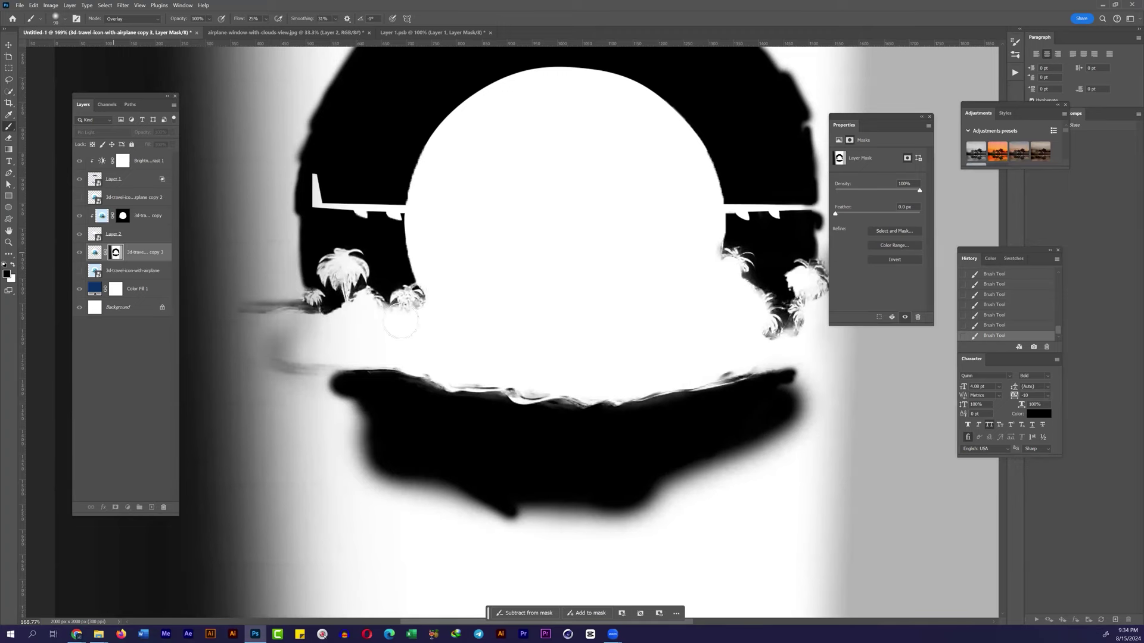
key(alt+backslash)
scroll(573, 314, down, 5)
scroll(573, 314, up, 4)
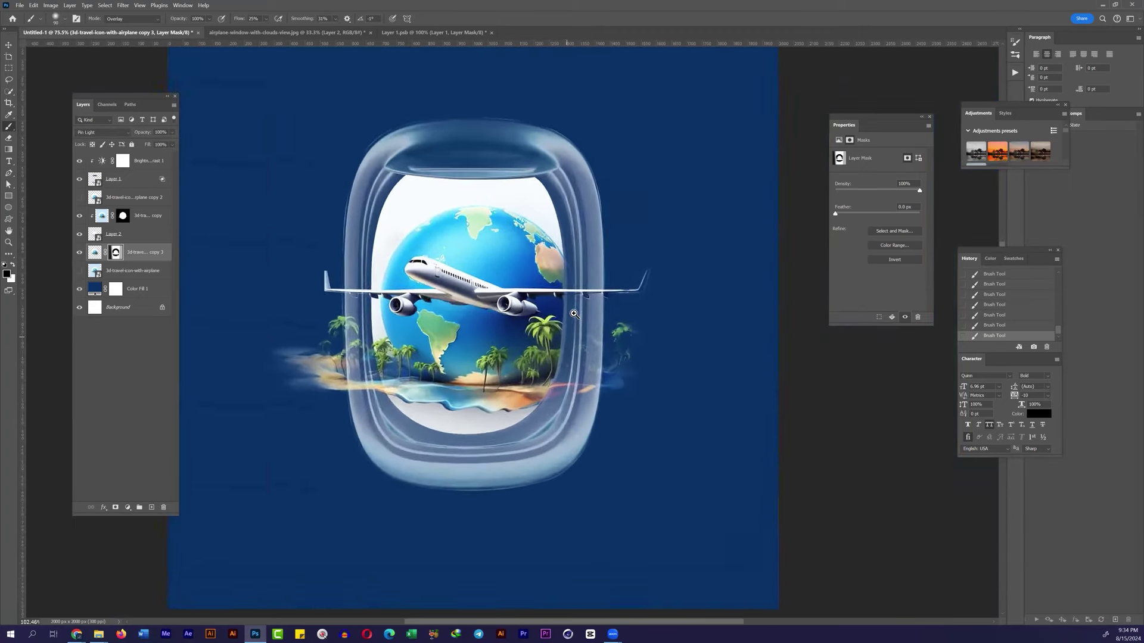
scroll(573, 314, up, 3)
scroll(574, 314, down, 4)
scroll(573, 314, up, 1)
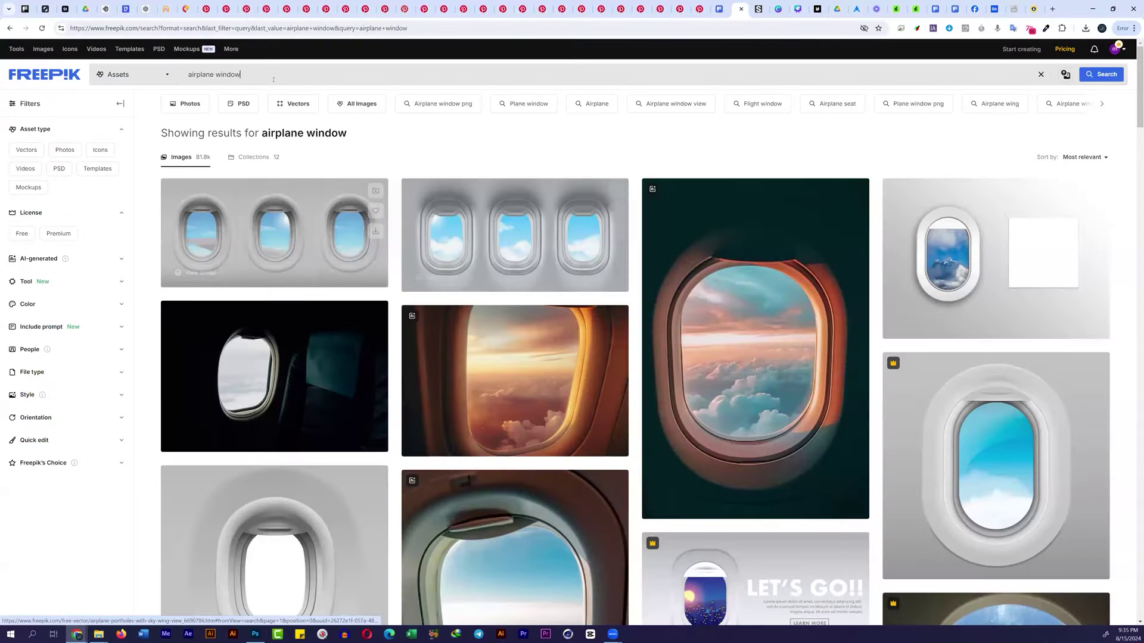
click(44, 590)
text(tra)
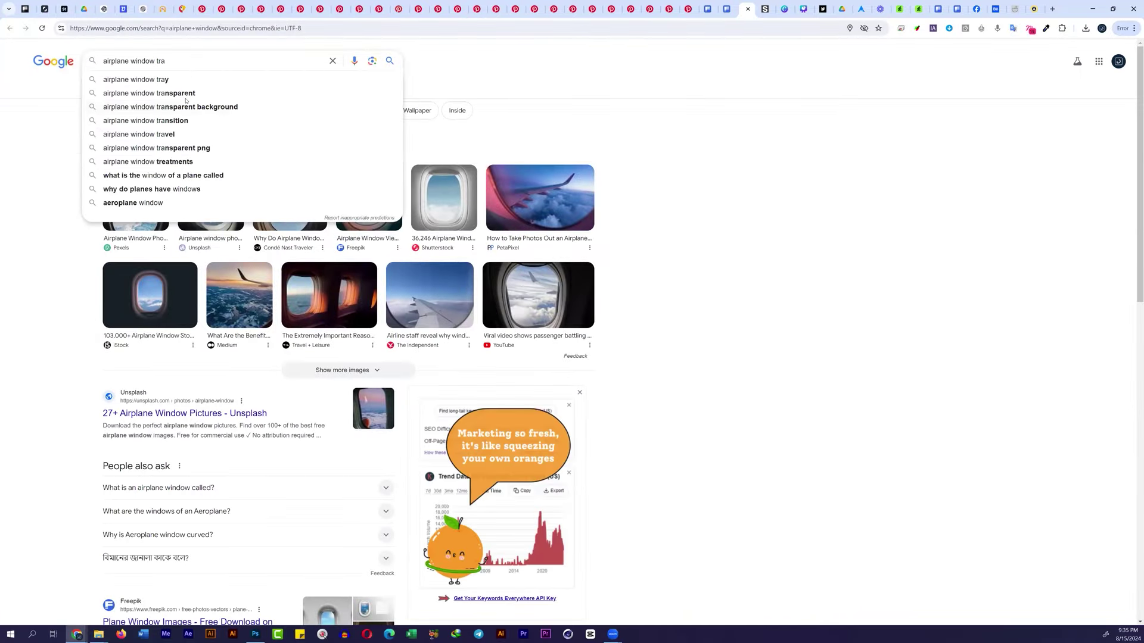
click(186, 94)
text(effect)
key(Return)
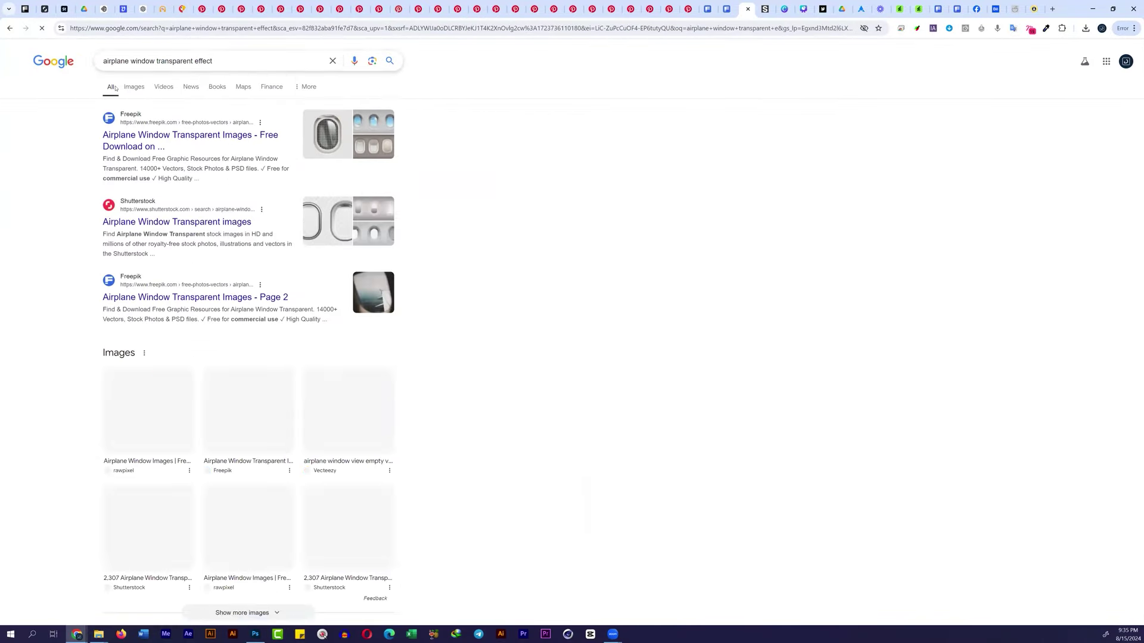
click(134, 87)
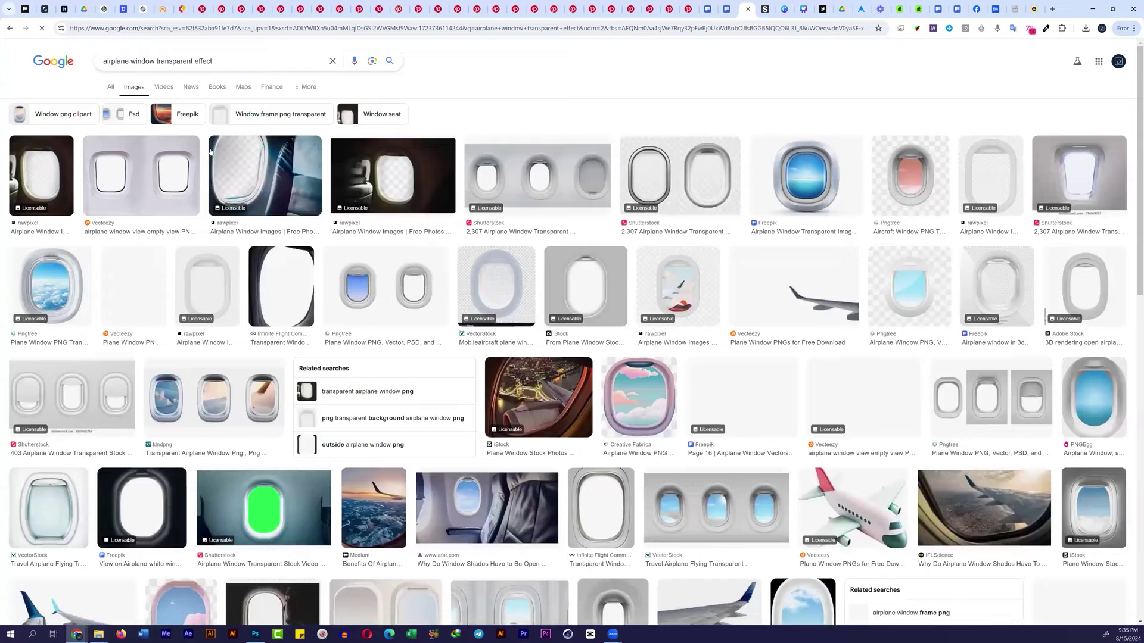
scroll(226, 119, down, 4)
scroll(245, 70, up, 4)
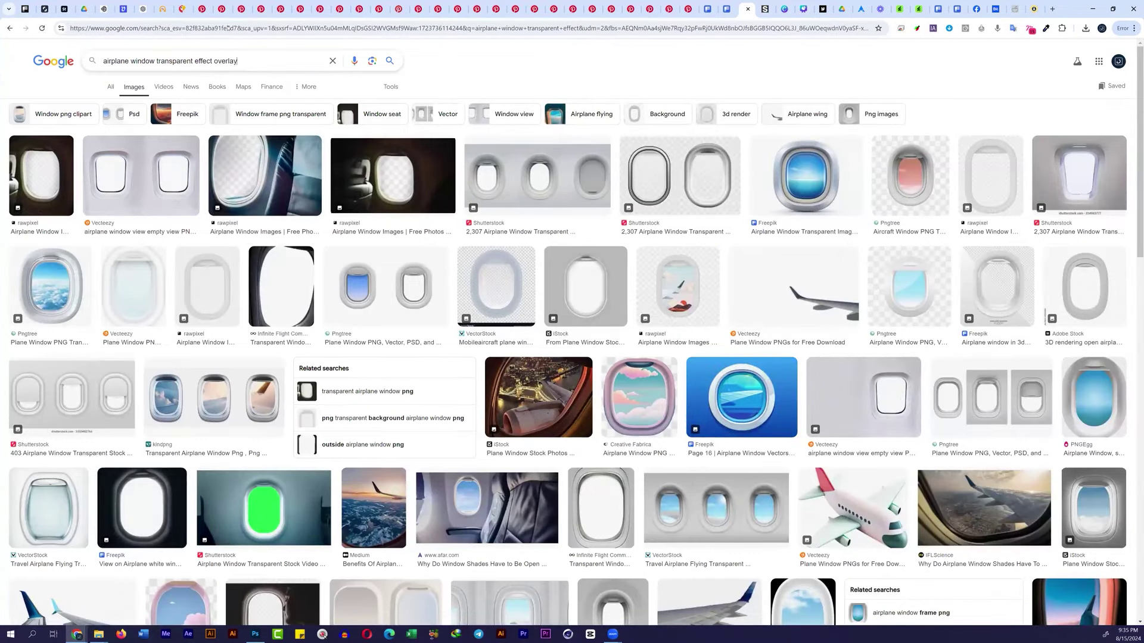
key(Return)
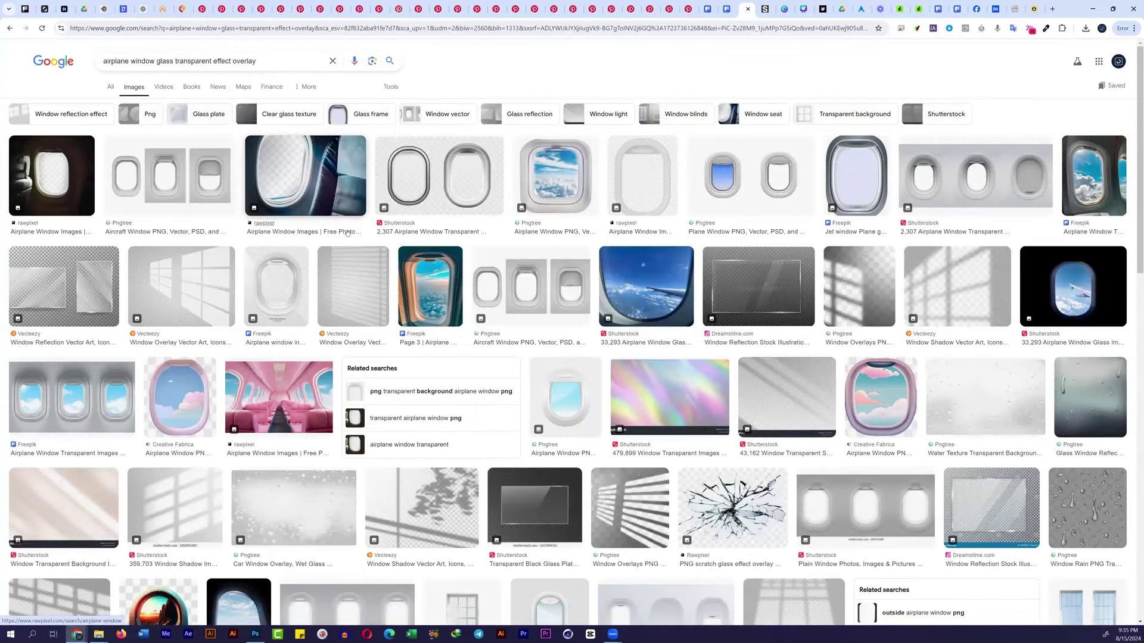
scroll(197, 61, down, 5)
scroll(217, 120, up, 5)
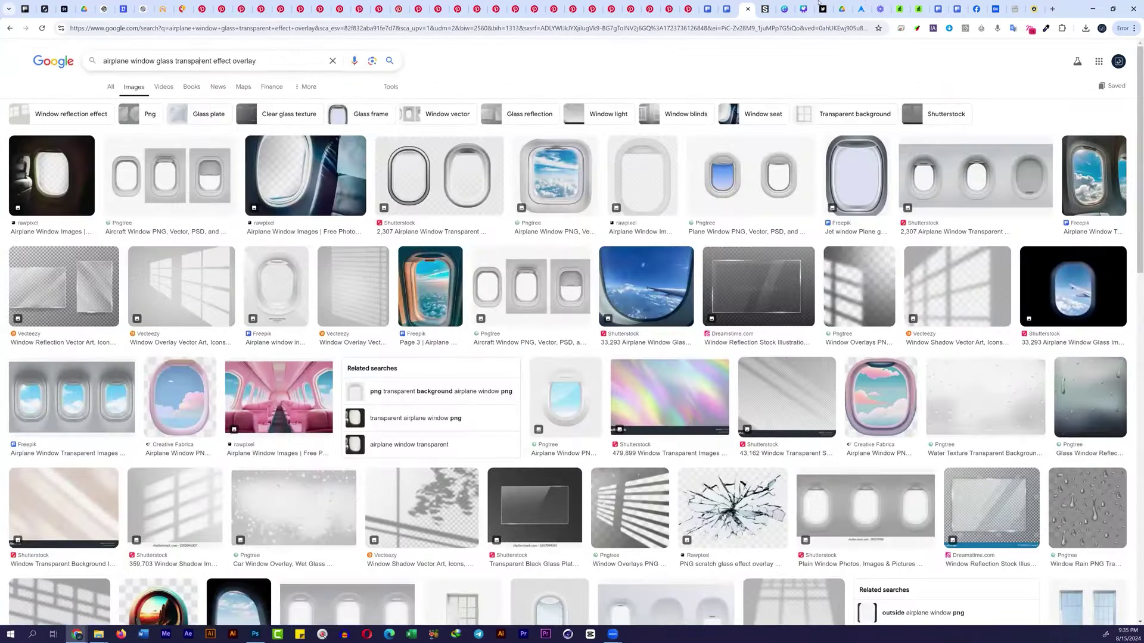
click(727, 9)
triple_click(238, 54)
key(ctrl+v)
key(Return)
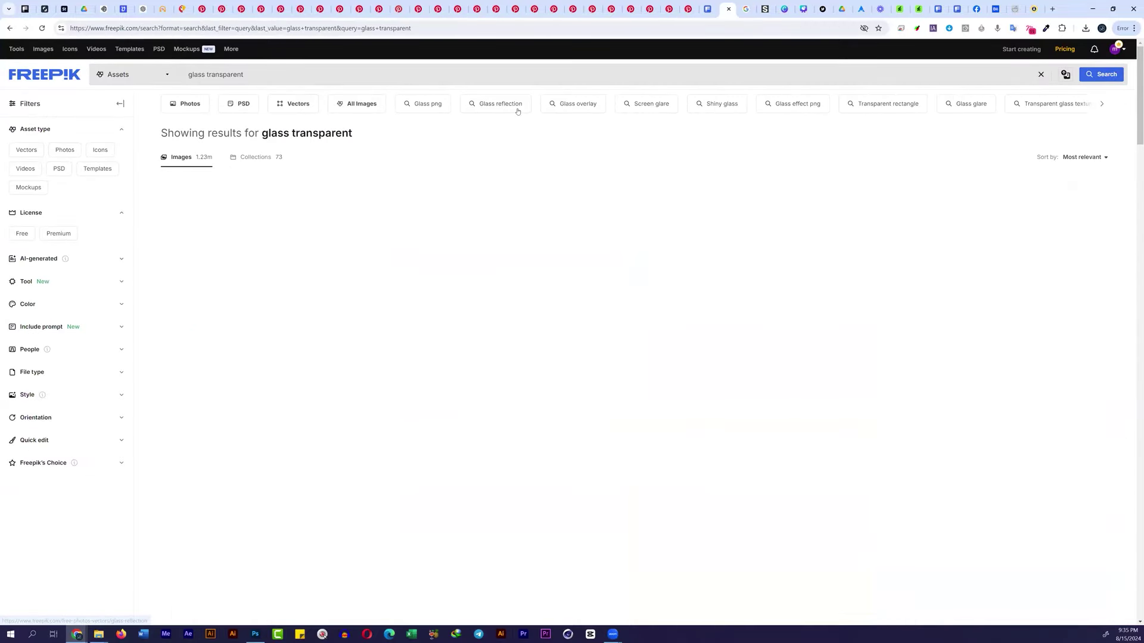
scroll(532, 243, down, 3)
scroll(532, 243, up, 3)
scroll(532, 244, down, 4)
scroll(532, 243, down, 4)
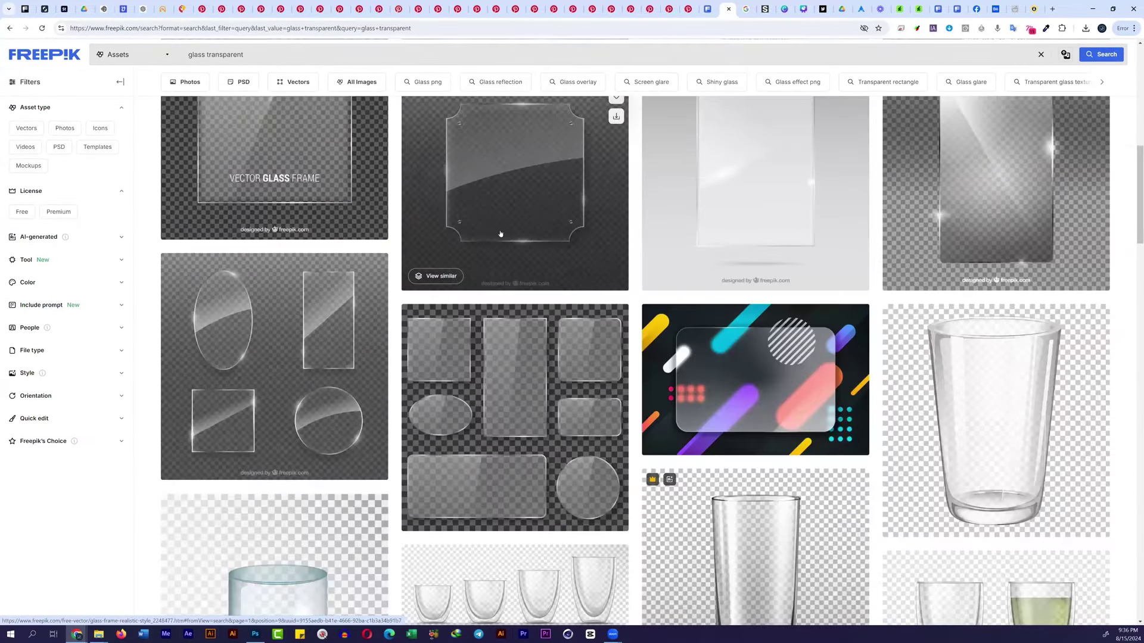
scroll(60, 149, down, 3)
click(59, 146)
scroll(284, 203, down, 3)
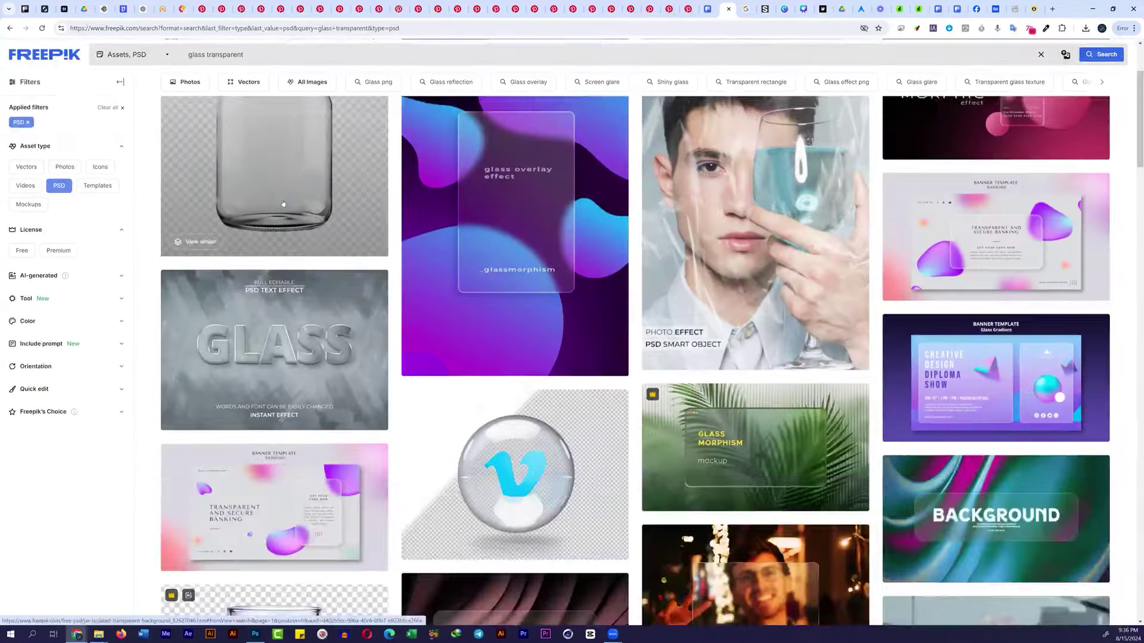
scroll(283, 203, down, 2)
scroll(284, 203, down, 5)
scroll(284, 203, down, 5)
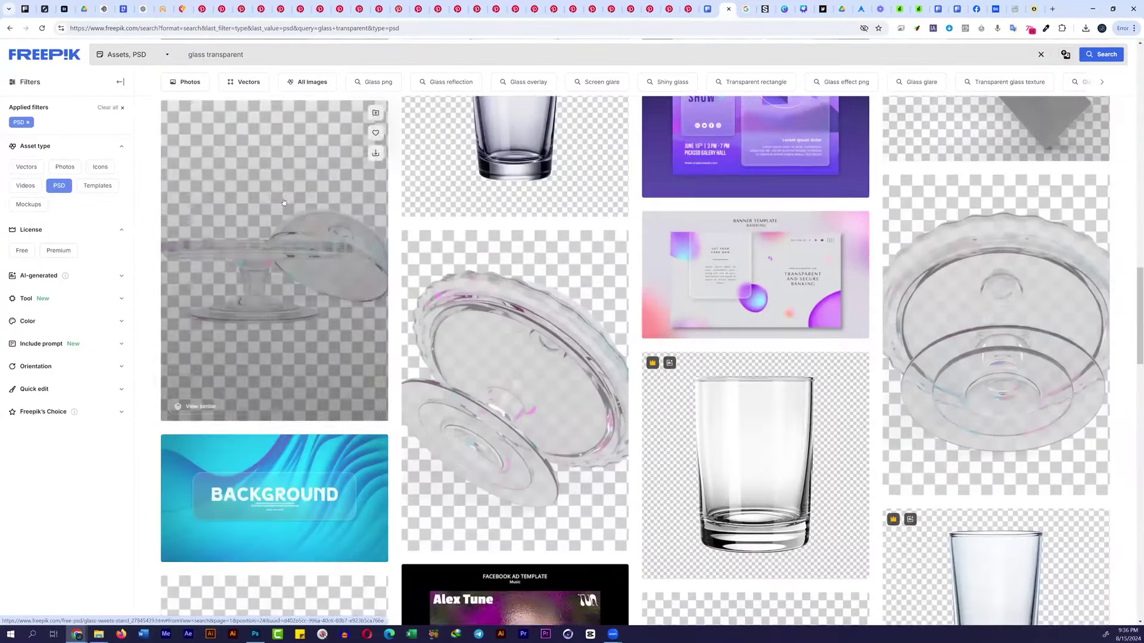
scroll(284, 203, down, 4)
scroll(572, 617, down, 5)
click(605, 618)
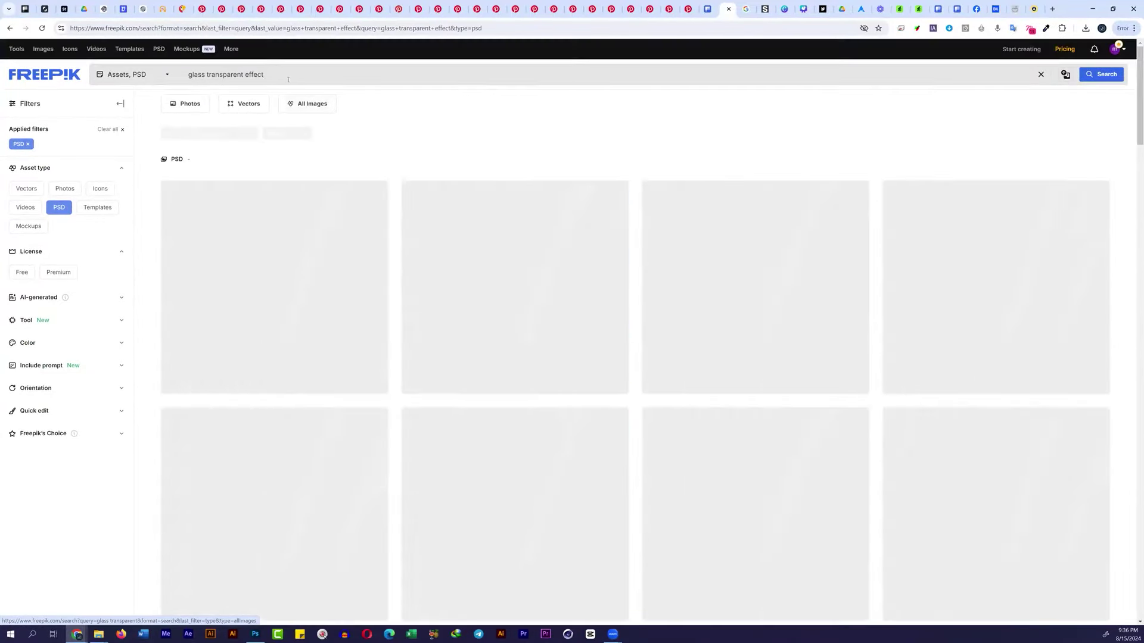
scroll(383, 229, down, 5)
scroll(453, 250, down, 1)
scroll(495, 262, down, 5)
scroll(534, 278, down, 5)
scroll(535, 278, down, 5)
scroll(535, 278, down, 4)
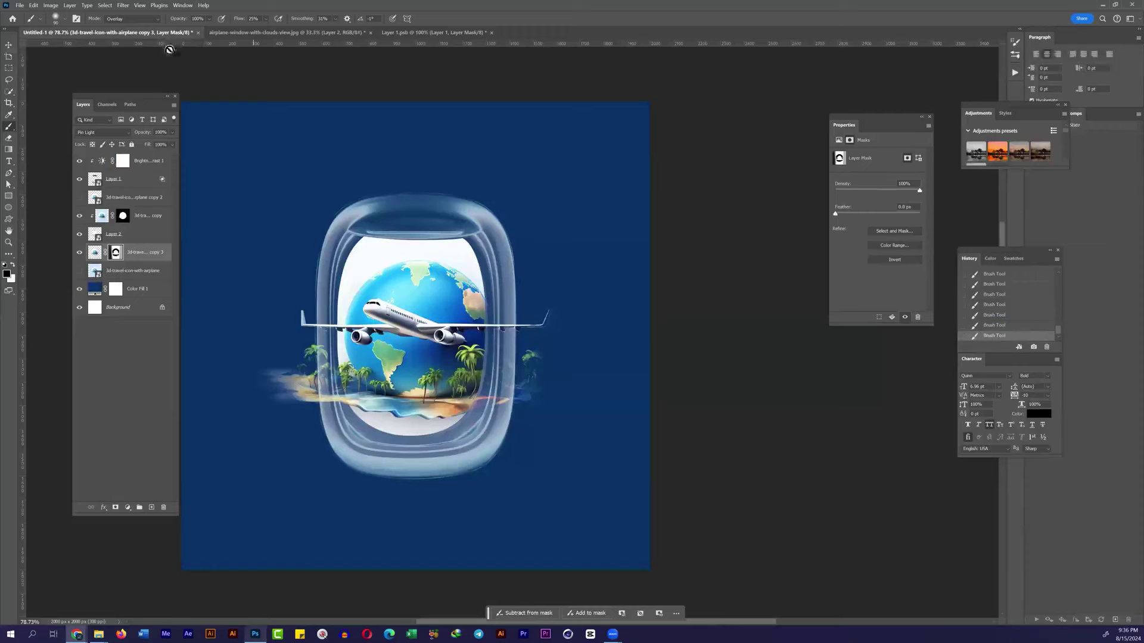
click(123, 5)
Step: Apply the Spatter brush-stroke effect from the Filter Gallery to the window frame
click(388, 173)
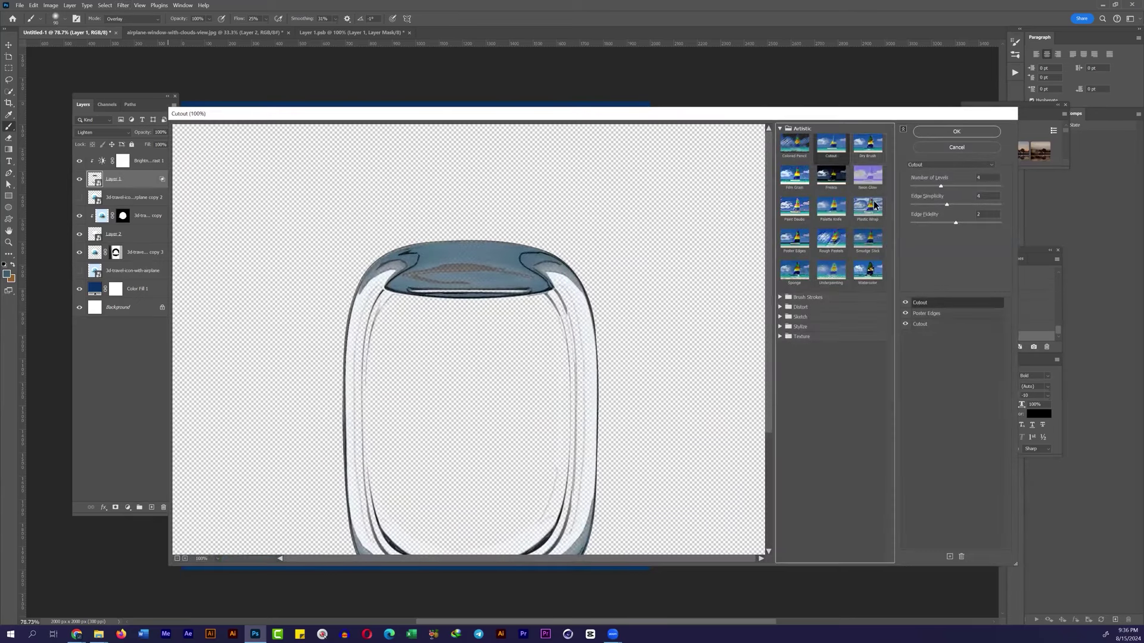
click(784, 296)
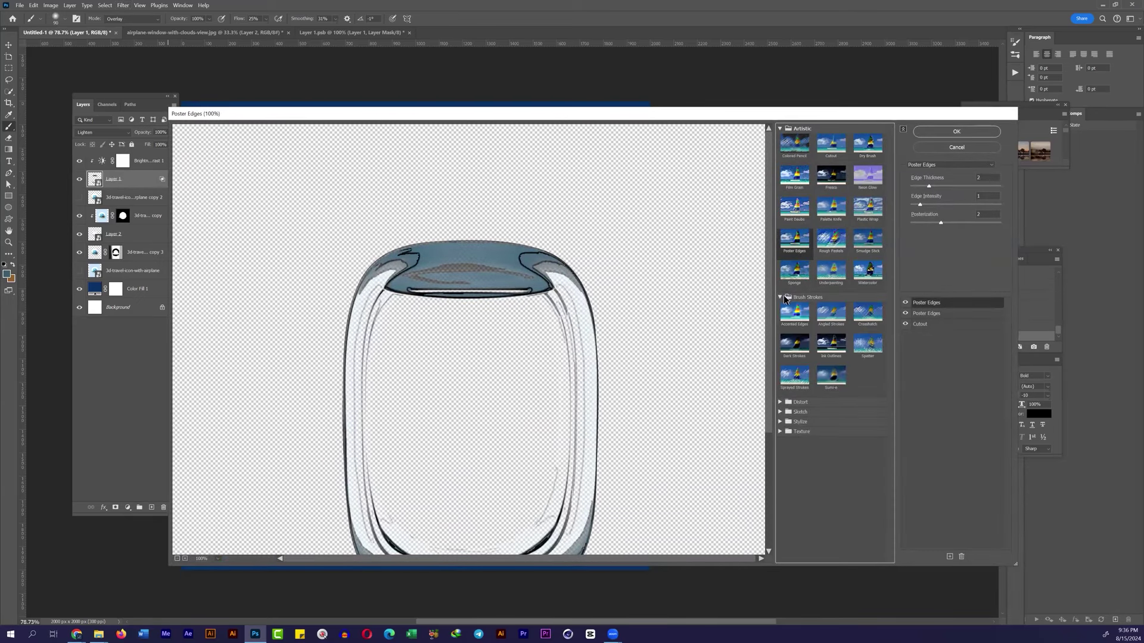
click(868, 342)
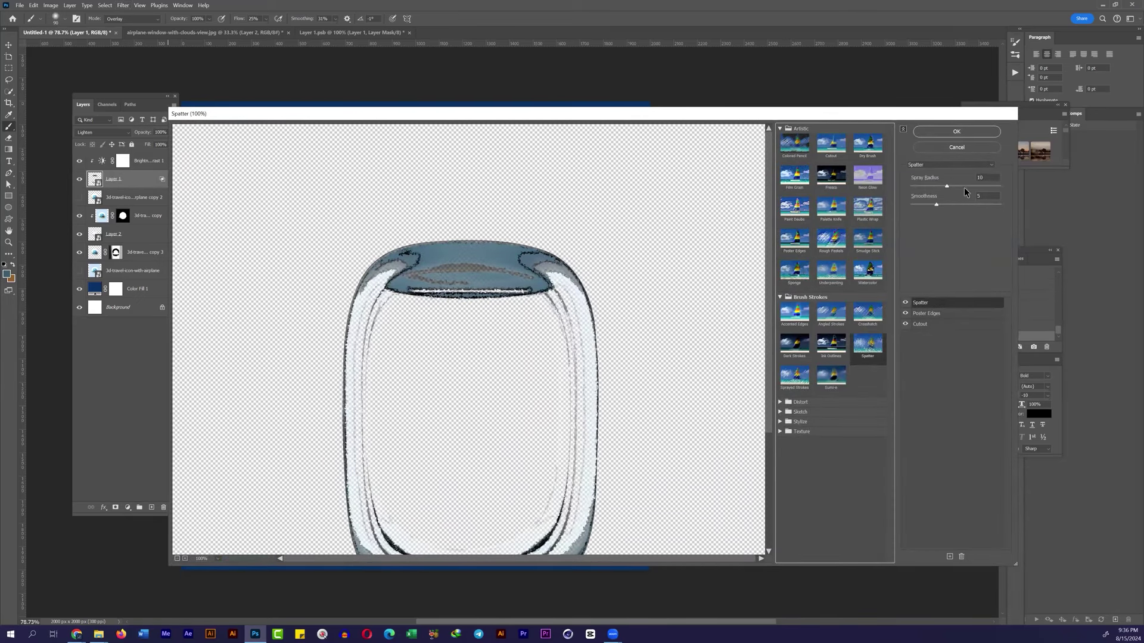
click(957, 132)
Step: Remove an effect from the filter stack, then shape a Curves adjustment to darken the frame's shadows
double_click(123, 209)
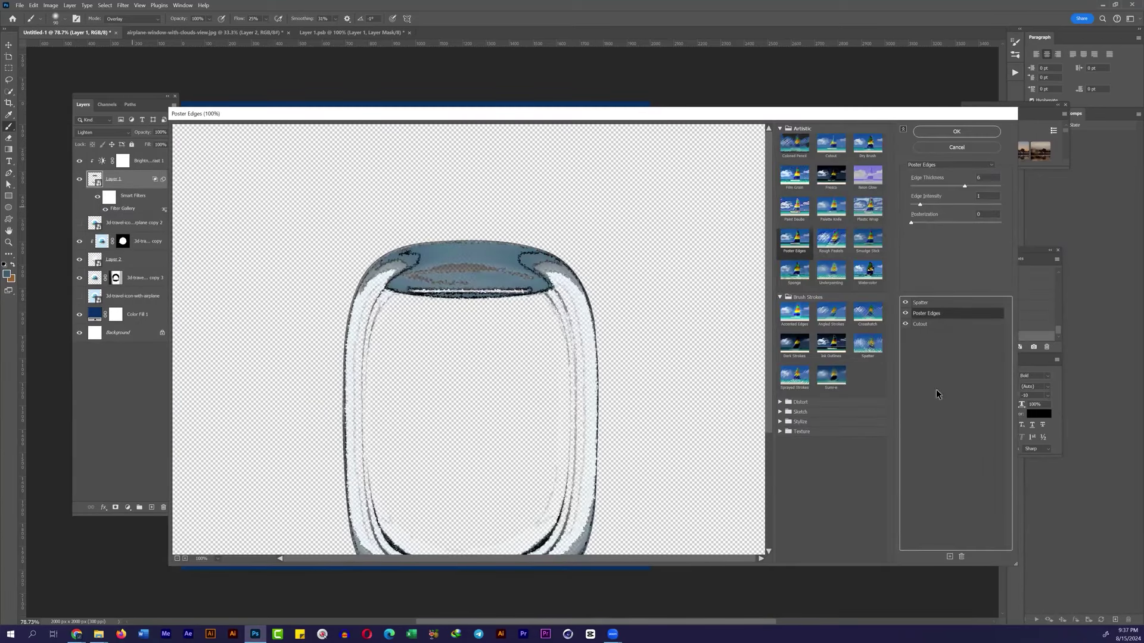
click(961, 557)
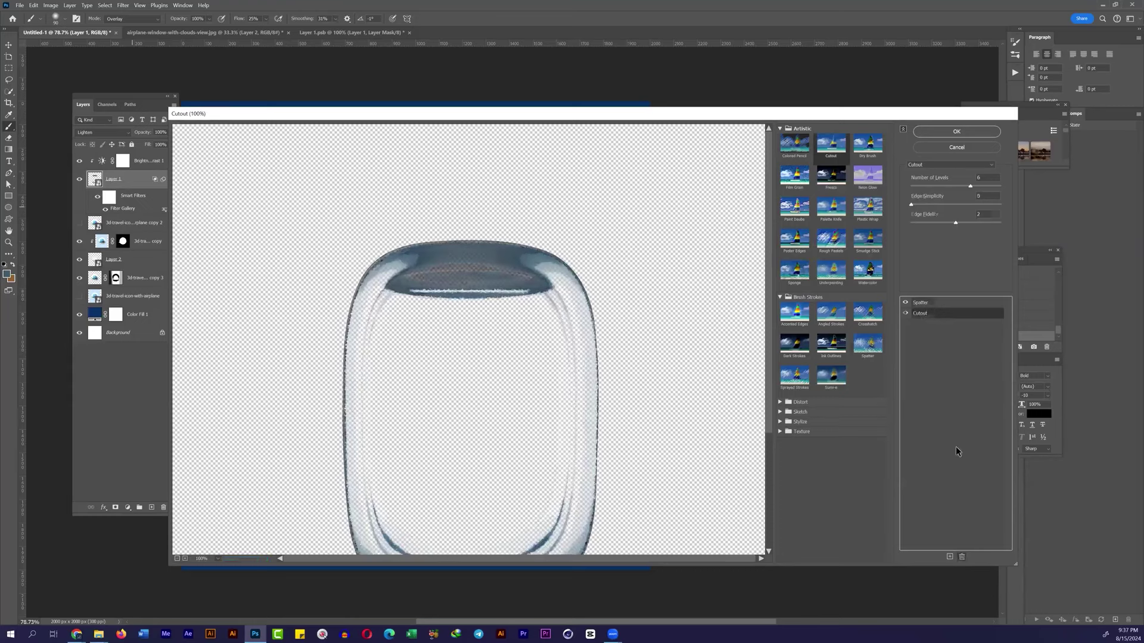
click(871, 349)
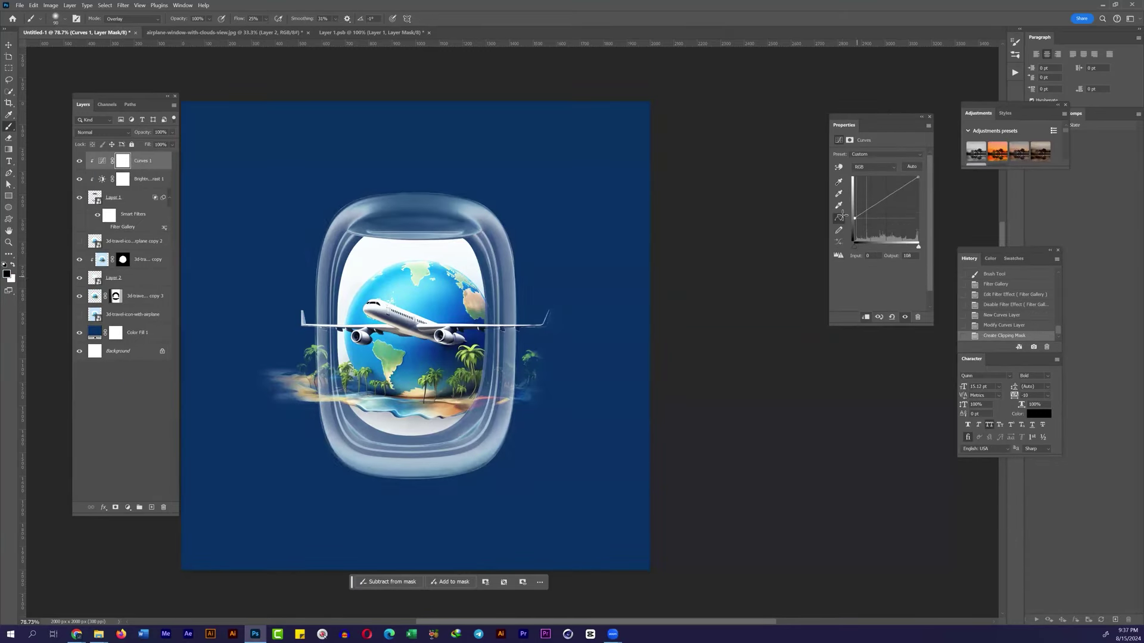
mouse_move(855, 218)
mouse_down()
mouse_move(854, 241)
mouse_move(903, 203)
mouse_up()
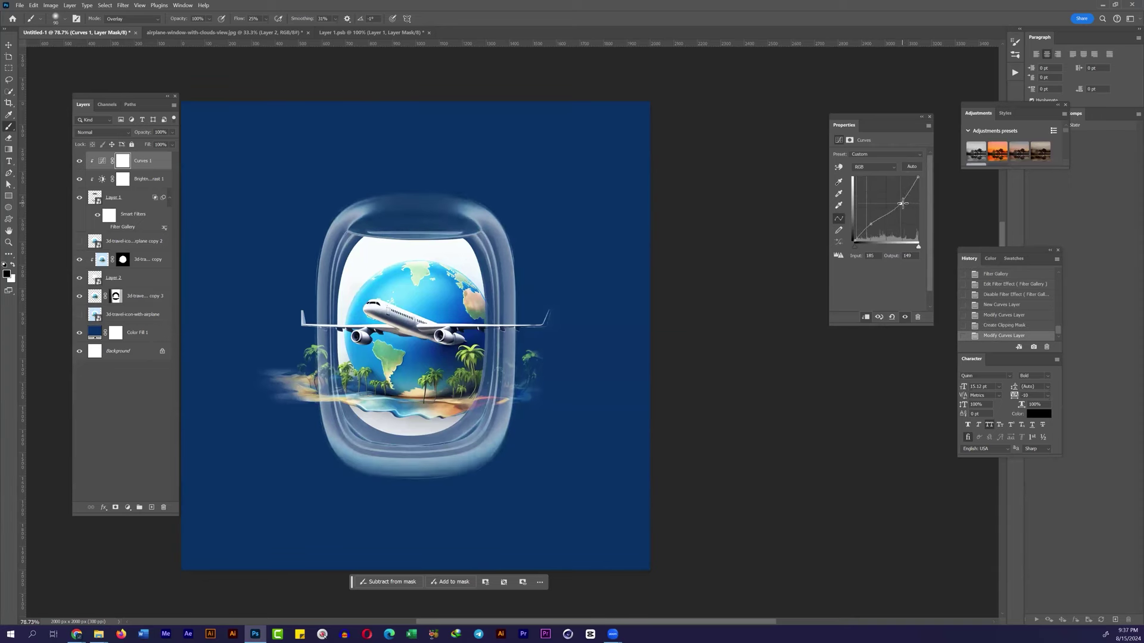
Step: Delete Curves 1 and undo the accidental Brightness/Contrast deletion
click(917, 317)
click(563, 237)
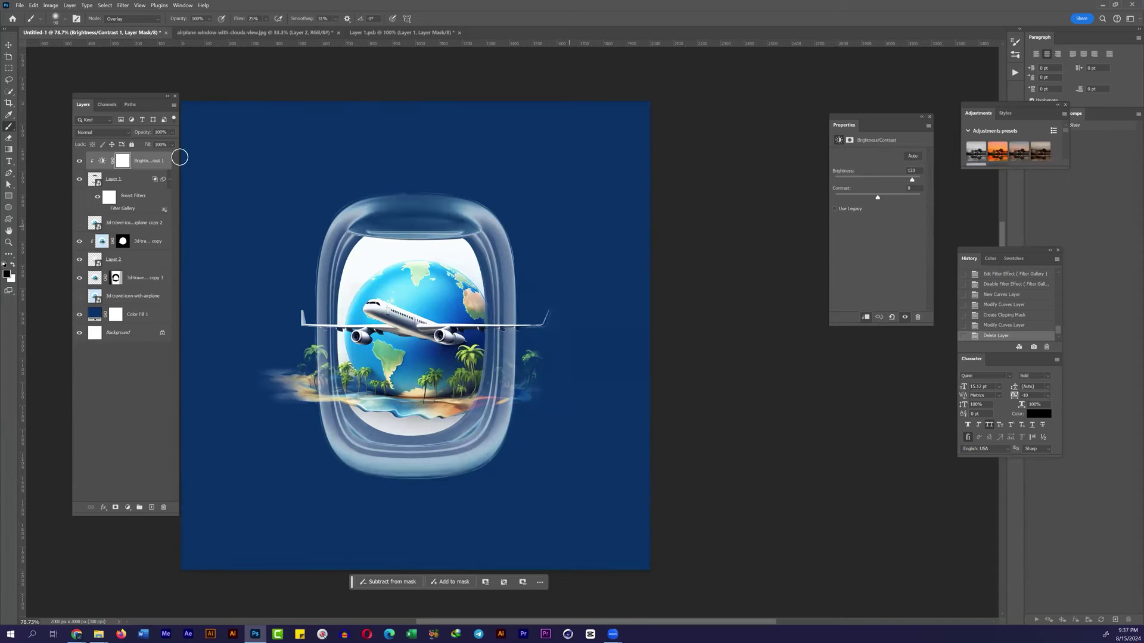
key(Delete)
right_click(121, 333)
key(Escape)
key(ctrl+z)
Step: Add a clipped Curves adjustment darkening the midtones, then delete it
click(127, 507)
click(143, 390)
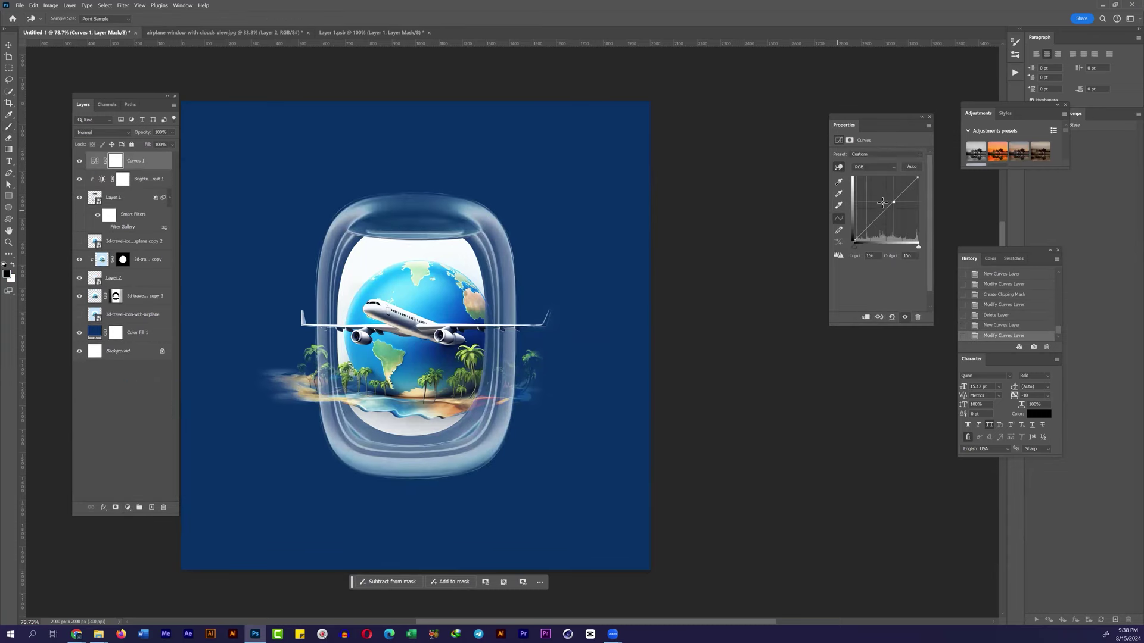
mouse_move(346, 222)
mouse_down()
mouse_move(357, 246)
mouse_move(366, 235)
mouse_up()
key(ctrl+alt+g)
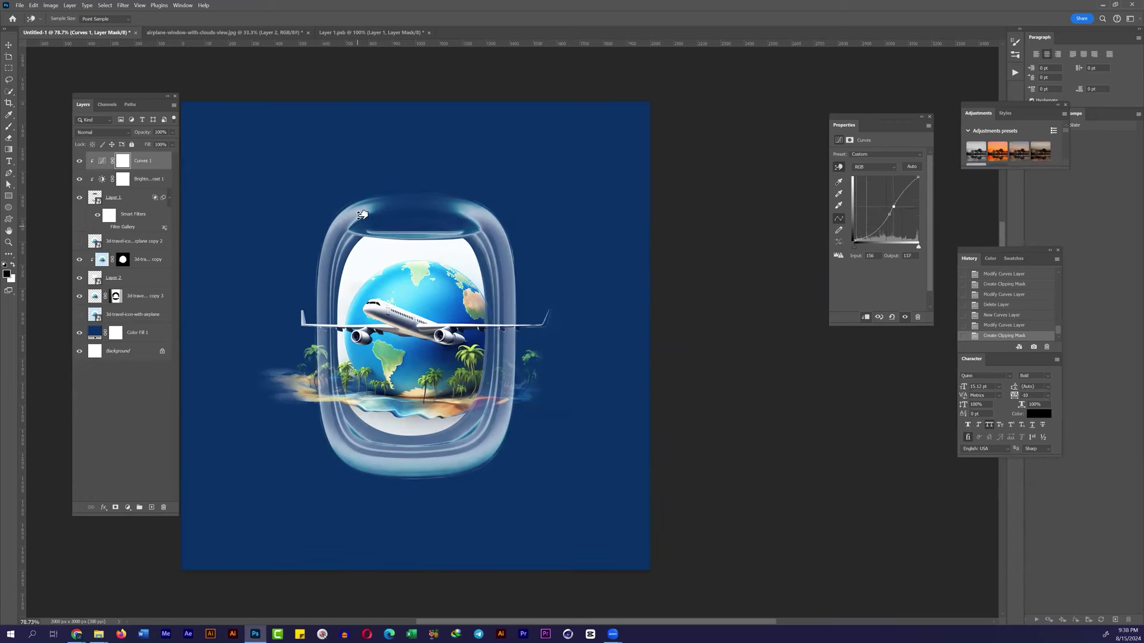
click(917, 317)
click(563, 233)
Step: Paint copy 3's mask with a Normal brush to hide part of the icon and set Fill to 40%
key(b)
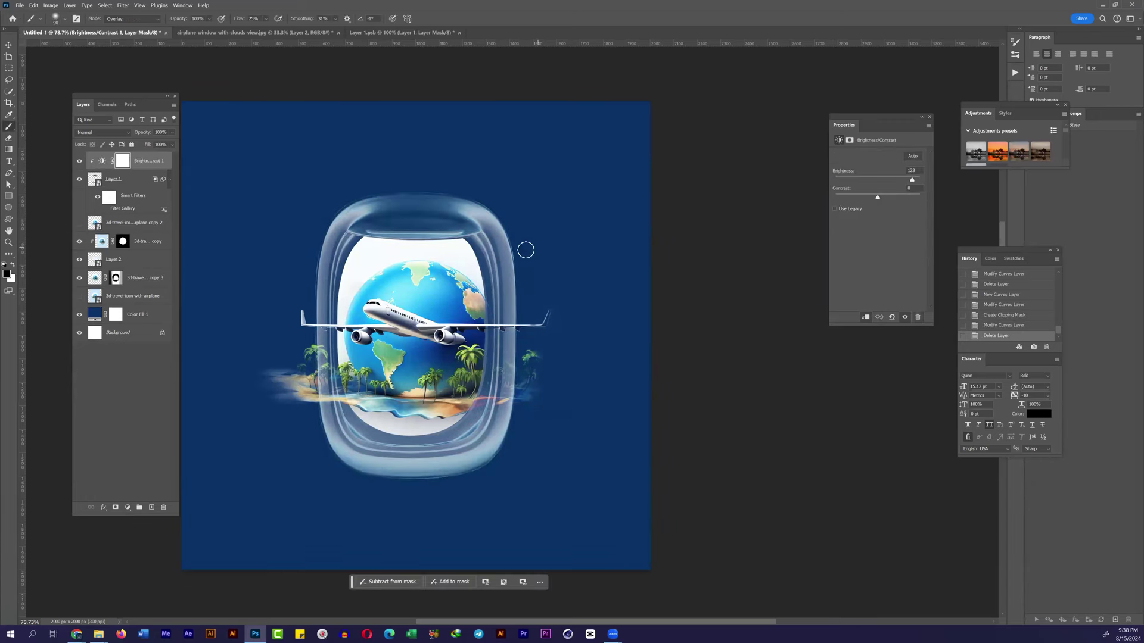
click(141, 277)
scroll(432, 369, up, 3)
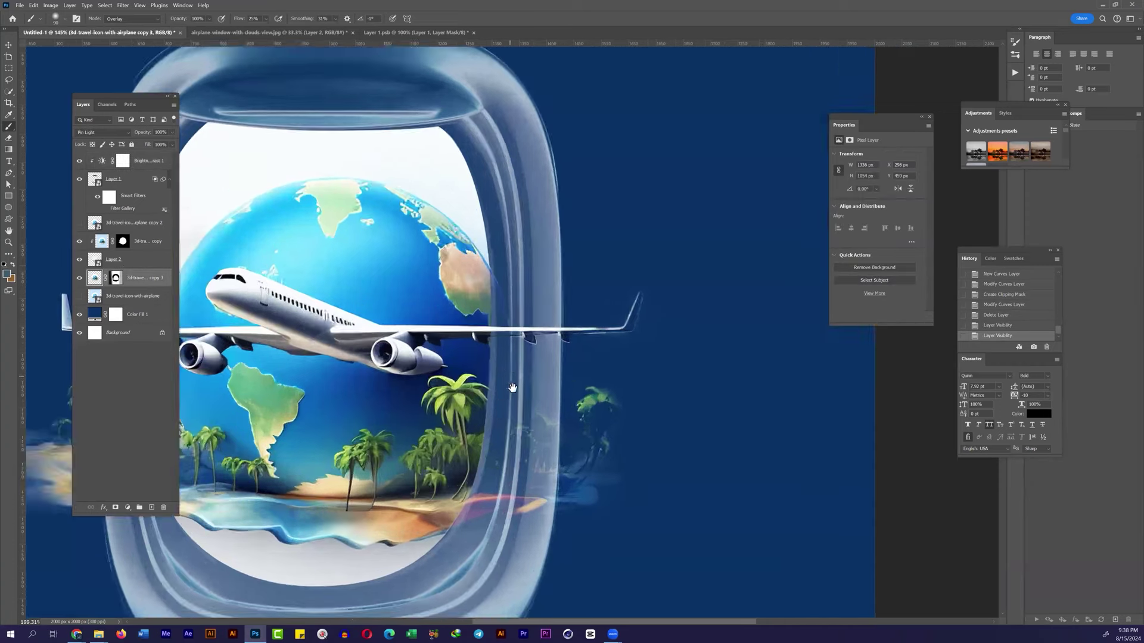
scroll(284, 364, up, 1)
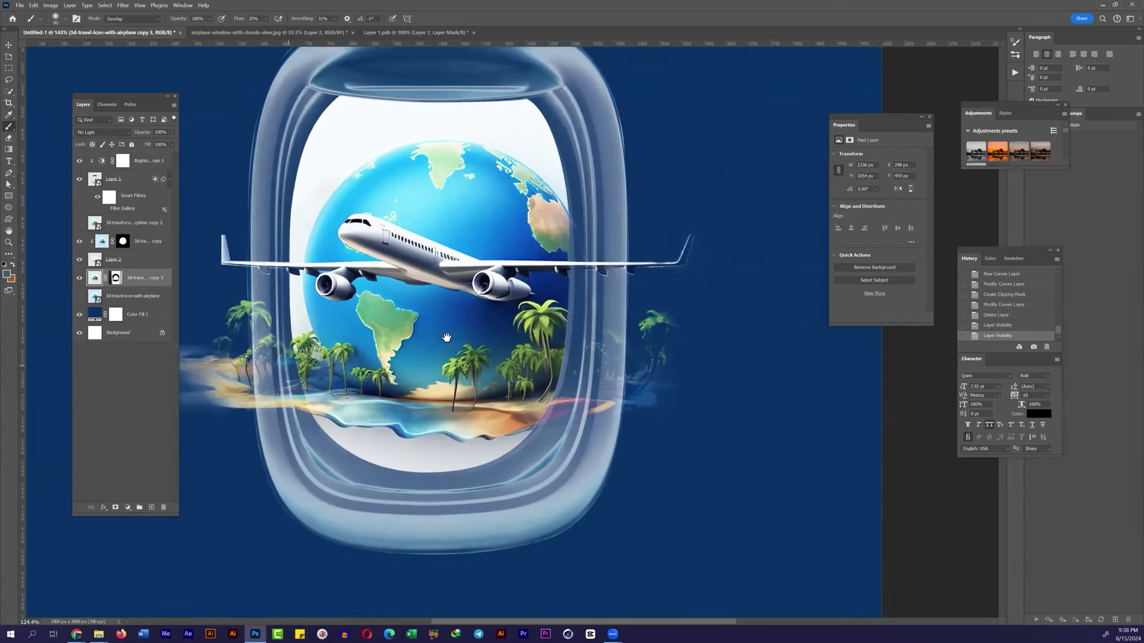
click(117, 279)
drag(486, 268, 514, 337)
click(131, 18)
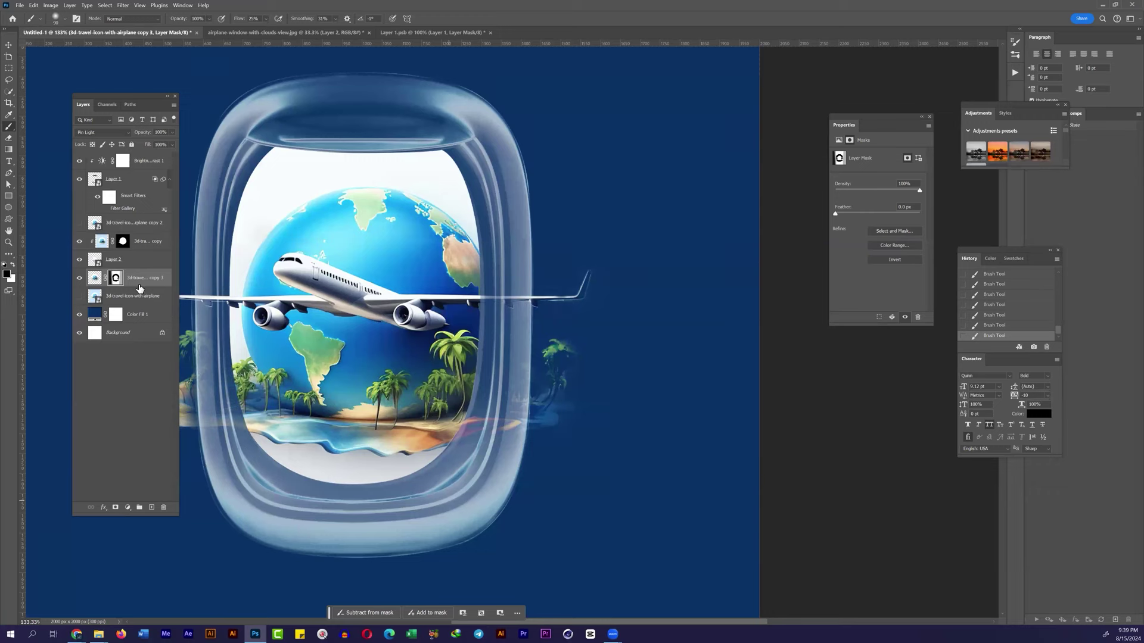
drag(149, 160, 148, 160)
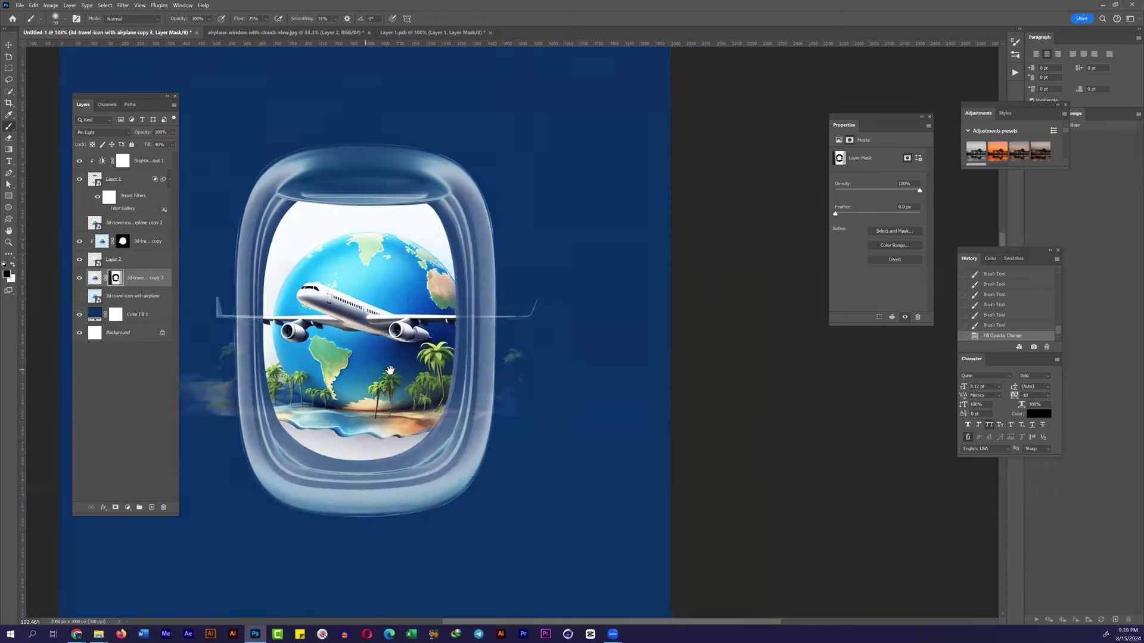
scroll(257, 319, up, 1)
Step: Duplicate the icon, lasso its lower wings and clouds, convert to Smart Object and mask it
key(ctrl+j)
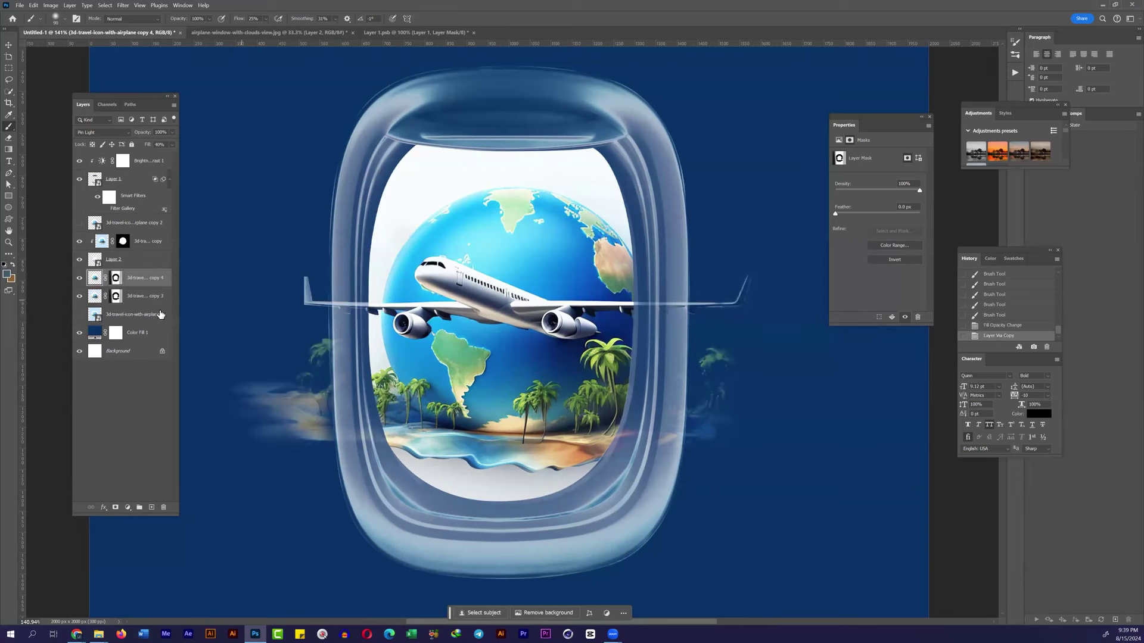
key(l)
drag(288, 319, 365, 331)
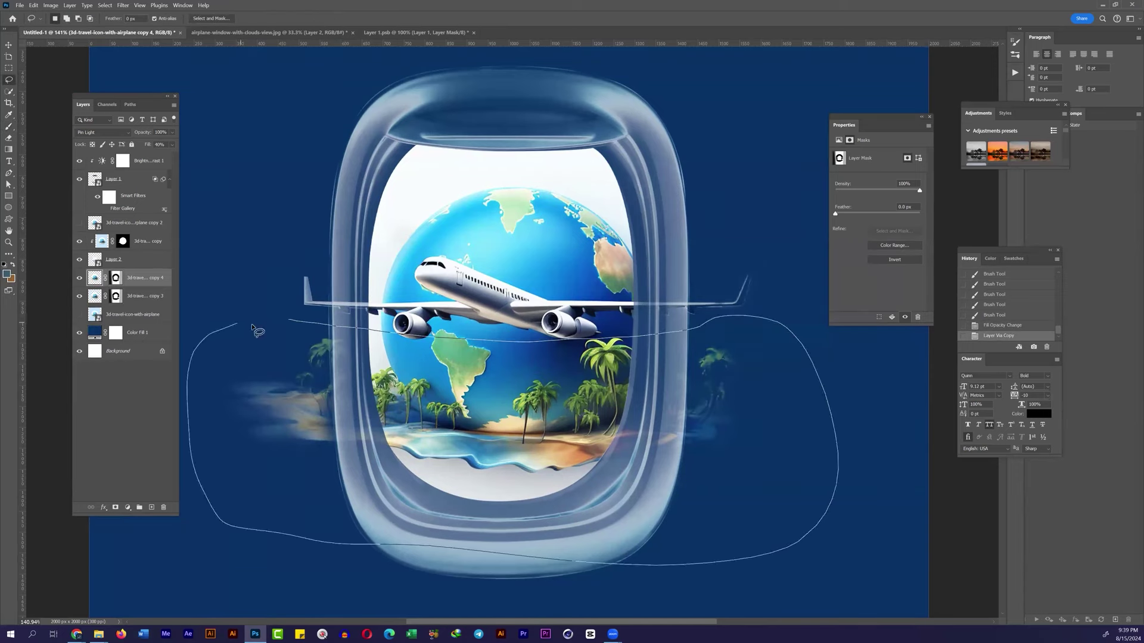
drag(258, 331, 244, 325)
right_click(149, 278)
click(197, 351)
click(112, 508)
click(79, 278)
click(79, 278)
click(80, 278)
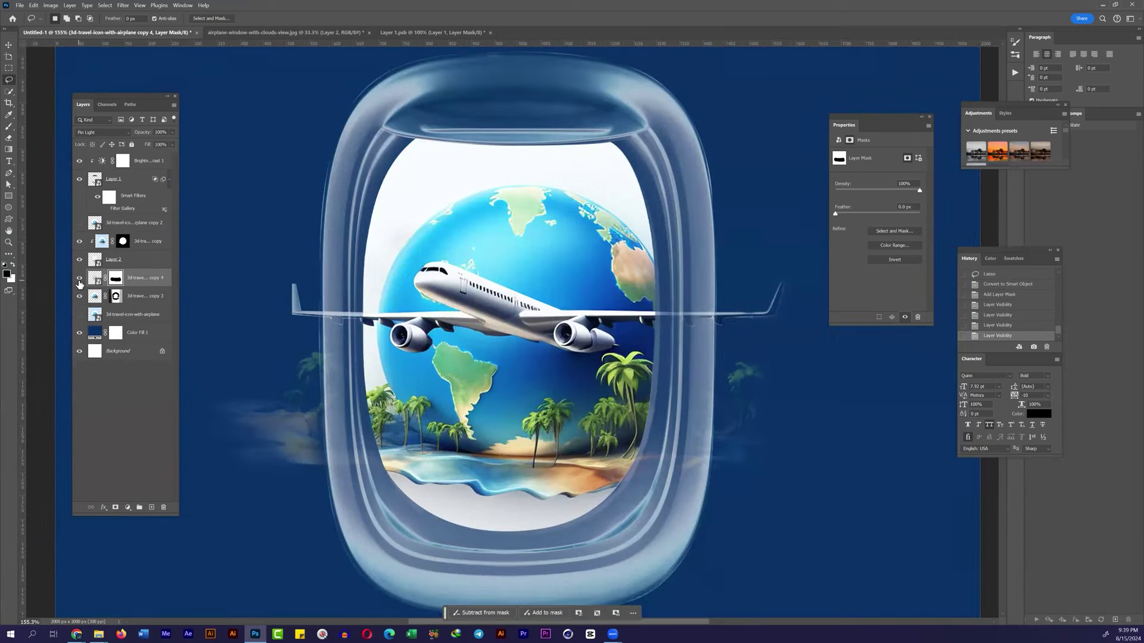
Step: Duplicate the masked copy to stack several more copies
key(ctrl+j)
key(ctrl+j)
key(ctrl+j)
scroll(766, 319, down, 2)
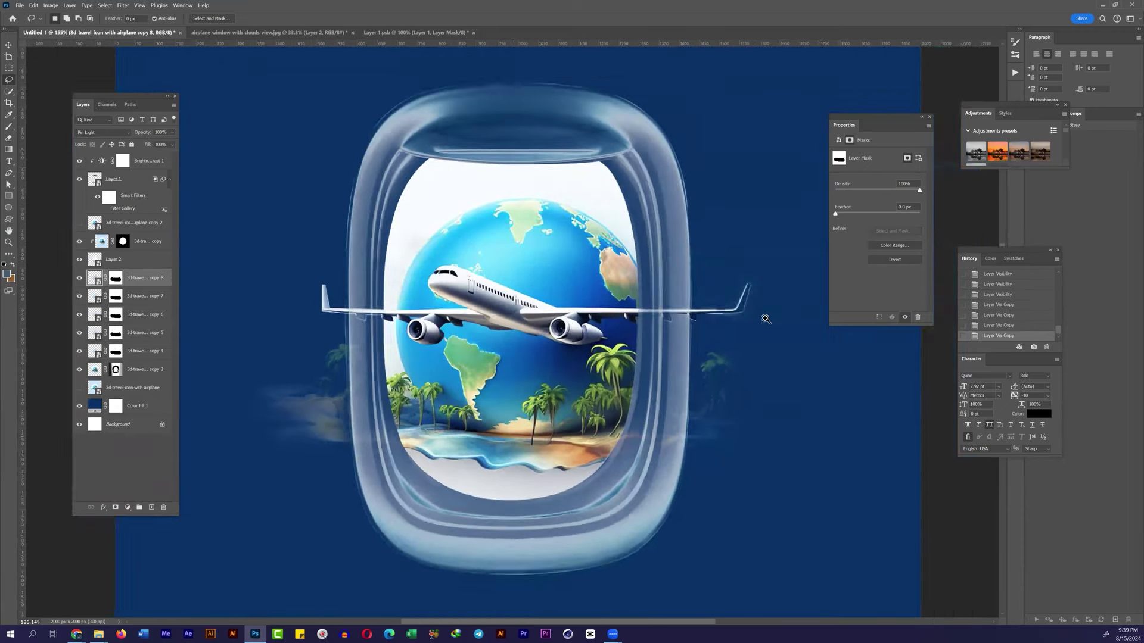
scroll(766, 319, up, 3)
scroll(635, 316, down, 3)
scroll(635, 316, up, 2)
Step: Lasso the haze above the right wing tip, excluding the white wing stripe
scroll(635, 316, up, 3)
drag(433, 159, 639, 328)
drag(364, 236, 417, 162)
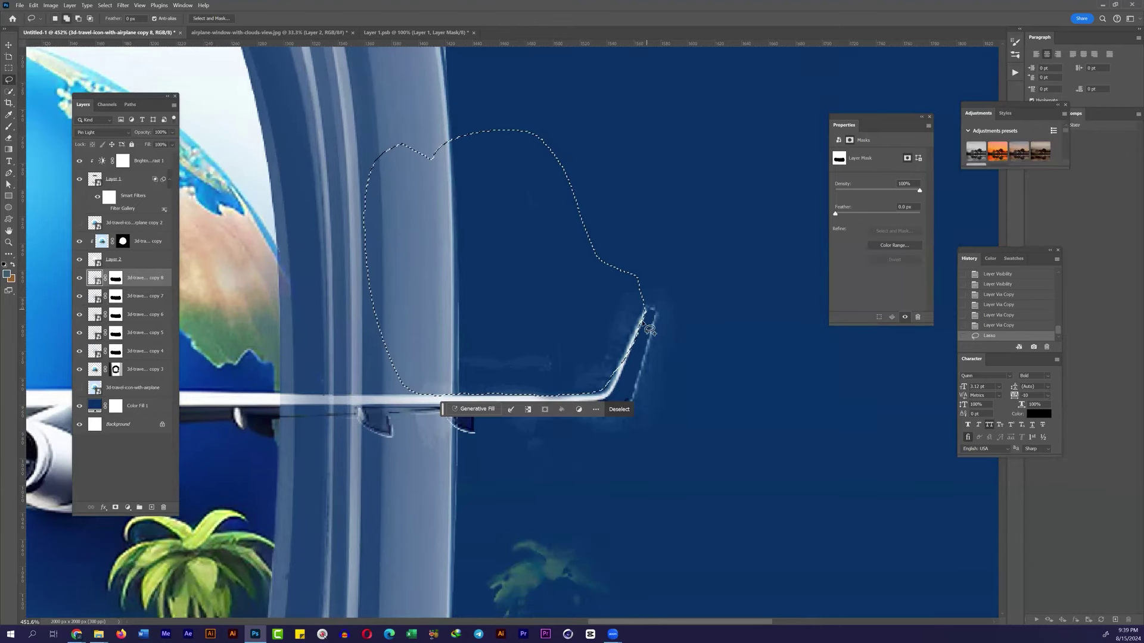
scroll(635, 316, up, 3)
scroll(671, 304, up, 2)
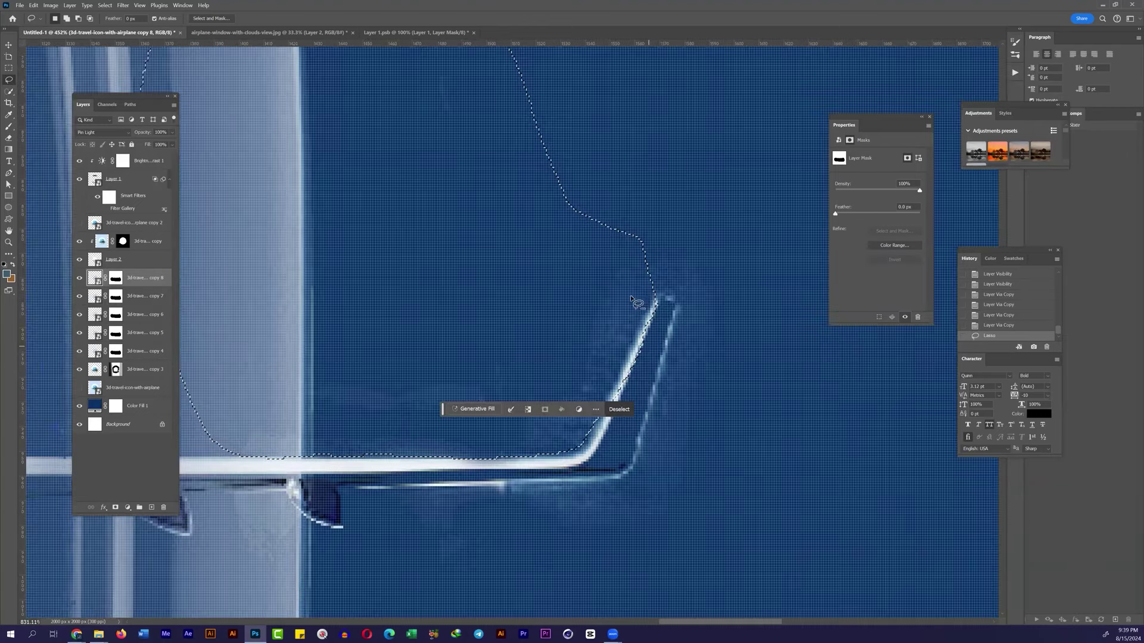
drag(655, 247, 621, 321)
drag(614, 375, 590, 393)
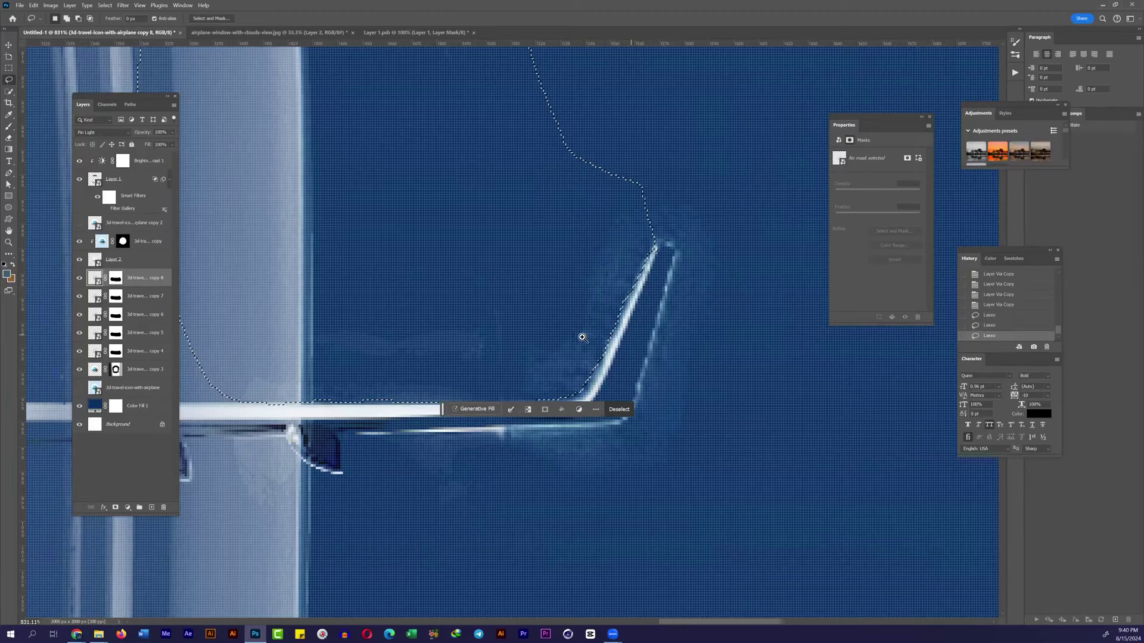
Step: Group the stacked icon copies and mask the group with the selection
shift+click(141, 352)
key(ctrl+g)
click(115, 507)
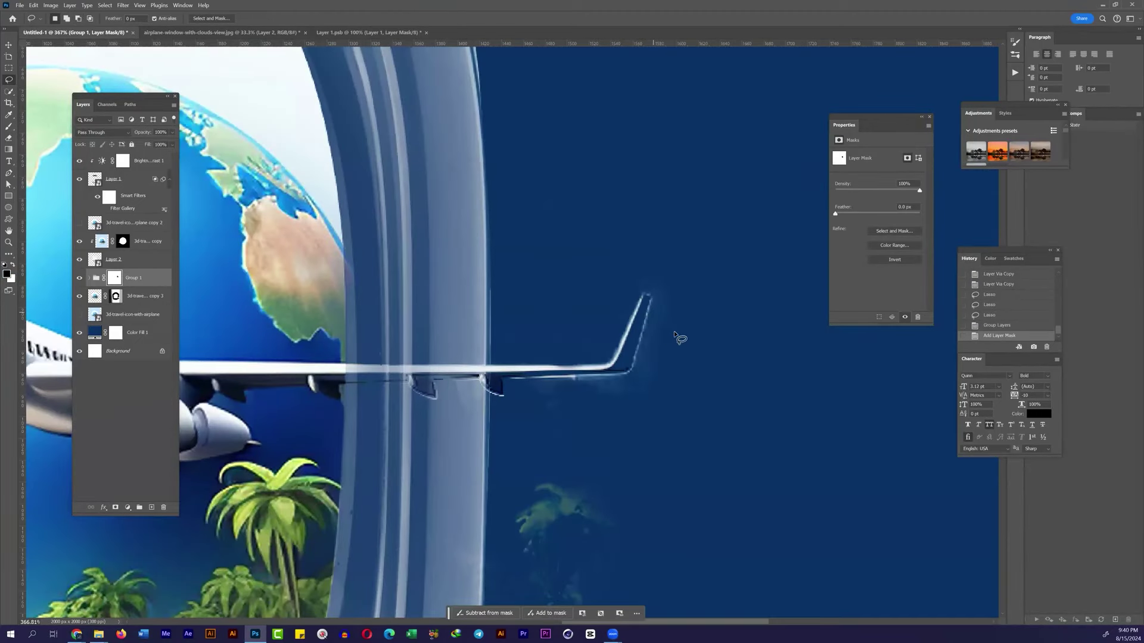
scroll(633, 291, up, 3)
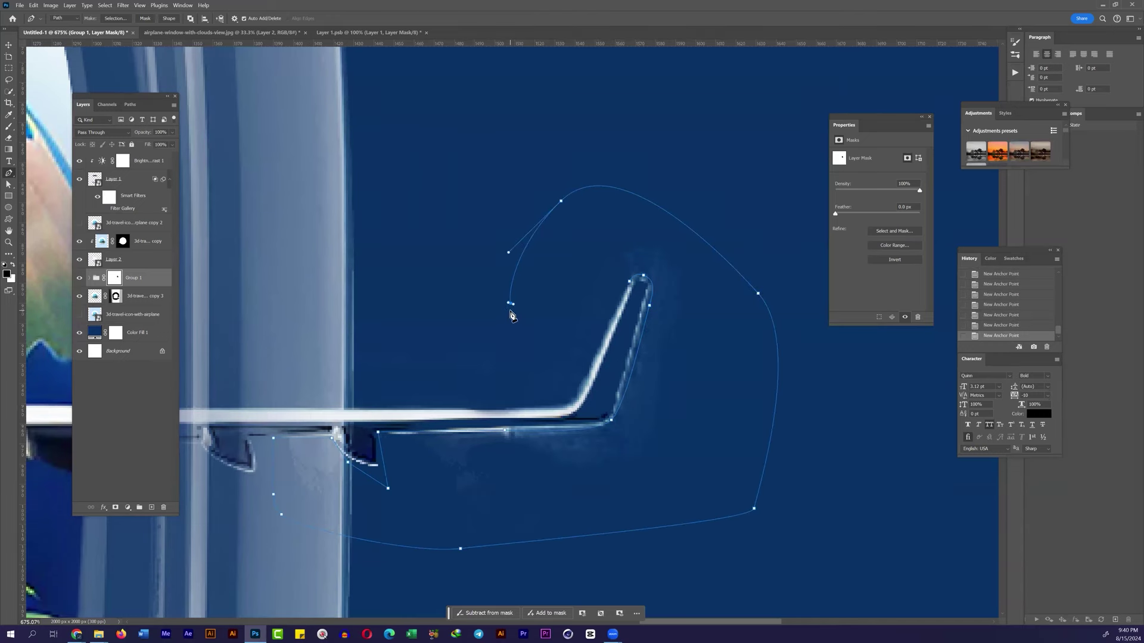
Step: Turn the path into a feathered selection, brush out the wing-tip haze, then deselect
key(ctrl+Return)
key(shift+F6)
key(Return)
key(b)
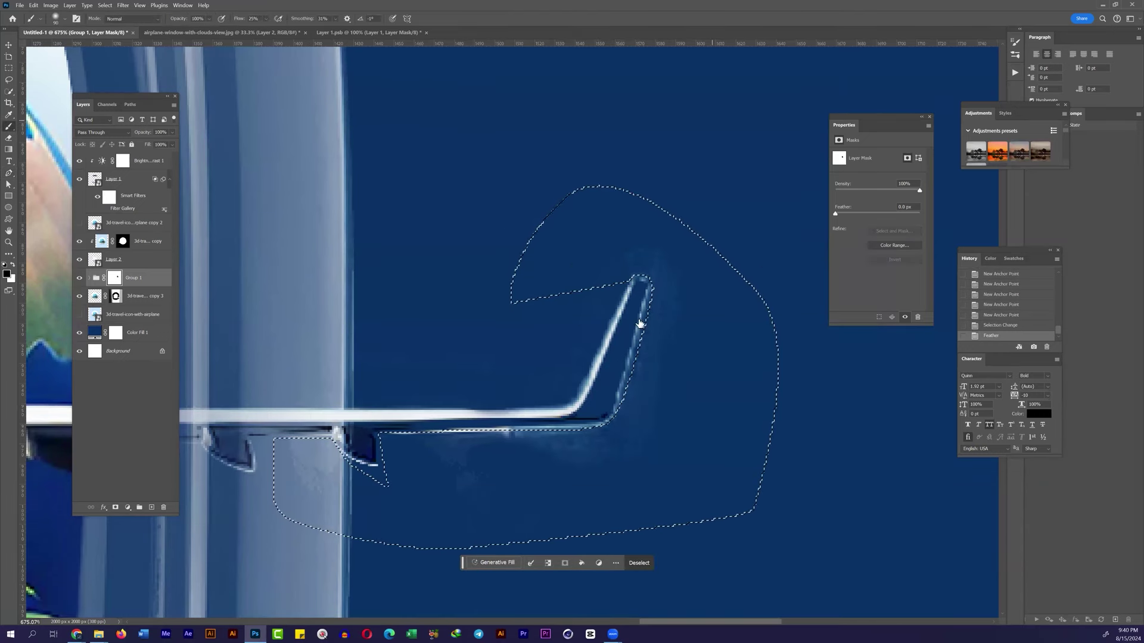
mouse_move(448, 488)
mouse_down()
mouse_move(549, 511)
mouse_move(566, 332)
mouse_up()
scroll(608, 383, down, 5)
key(ctrl+d)
Step: Select all layers and scale the whole artwork down to about 81%
mouse_move(522, 416)
mouse_down()
mouse_move(449, 196)
mouse_move(381, 197)
mouse_up()
key(ctrl+alt+a)
key(v)
key(ctrl+t)
drag(684, 442, 517, 391)
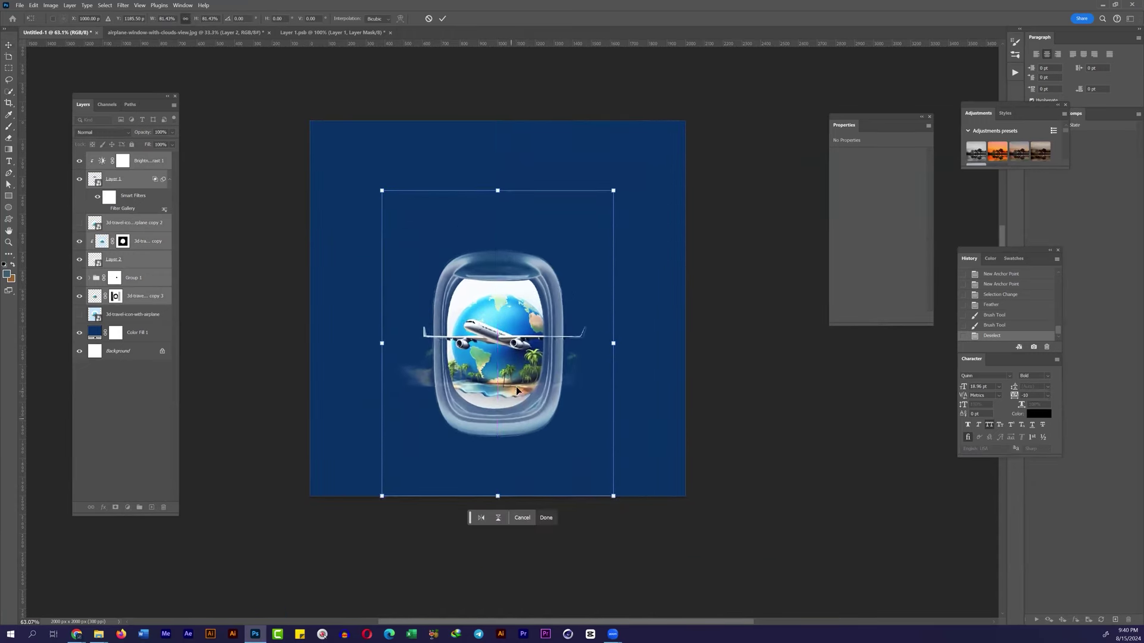
click(8, 68)
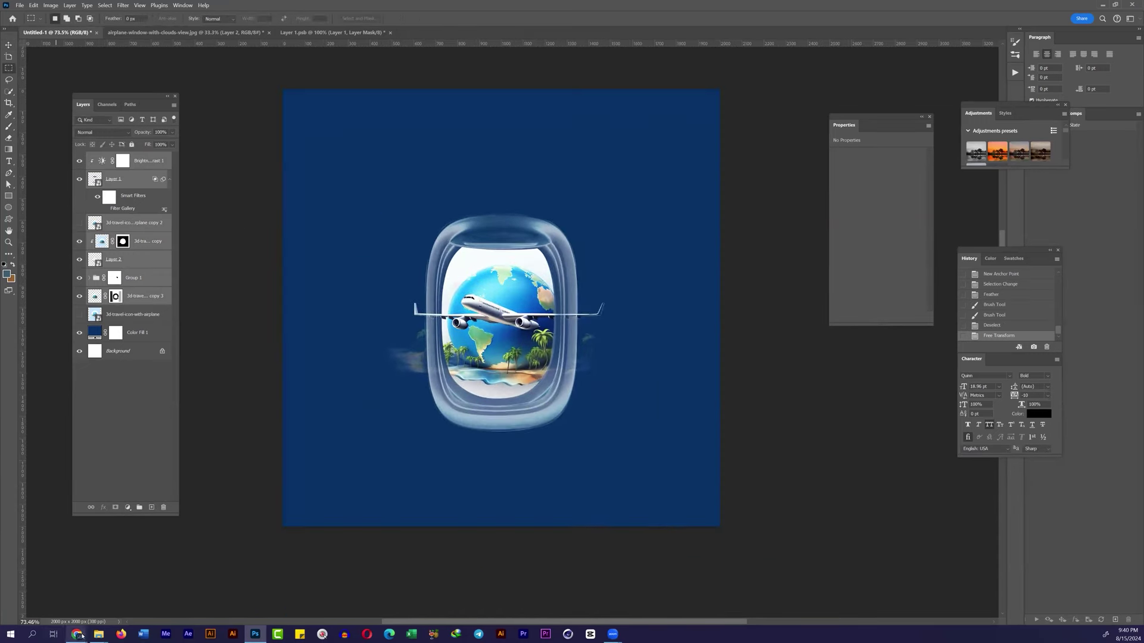
Step: Browse Google Images results in Chrome and preview a glass window image
click(78, 635)
key(ctrl+Tab)
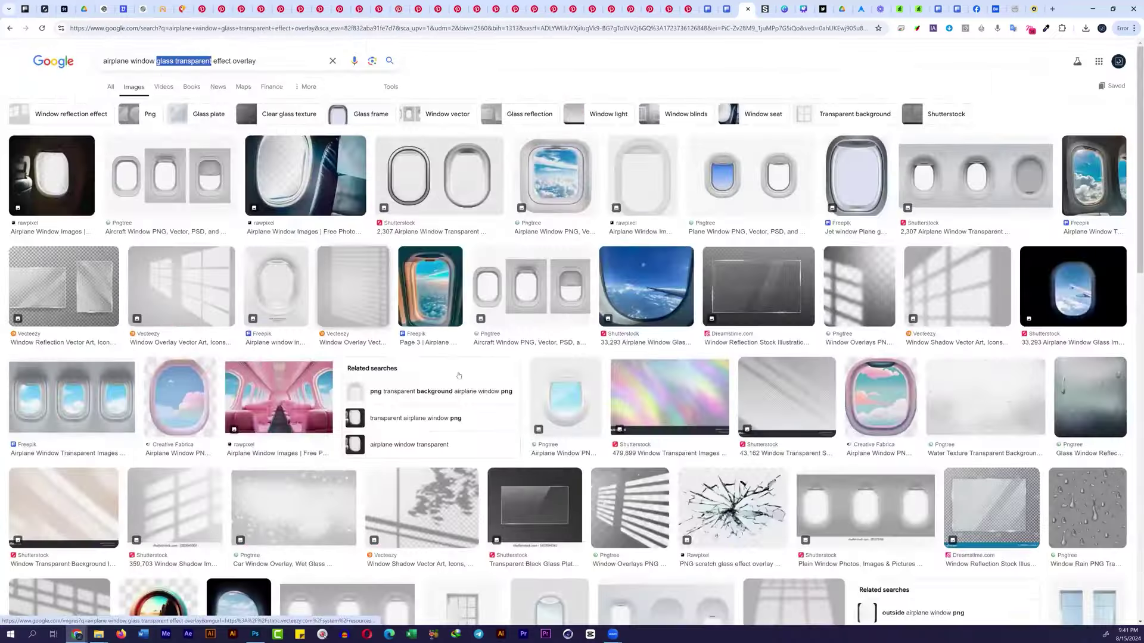
scroll(168, 317, down, 5)
scroll(168, 317, down, 5)
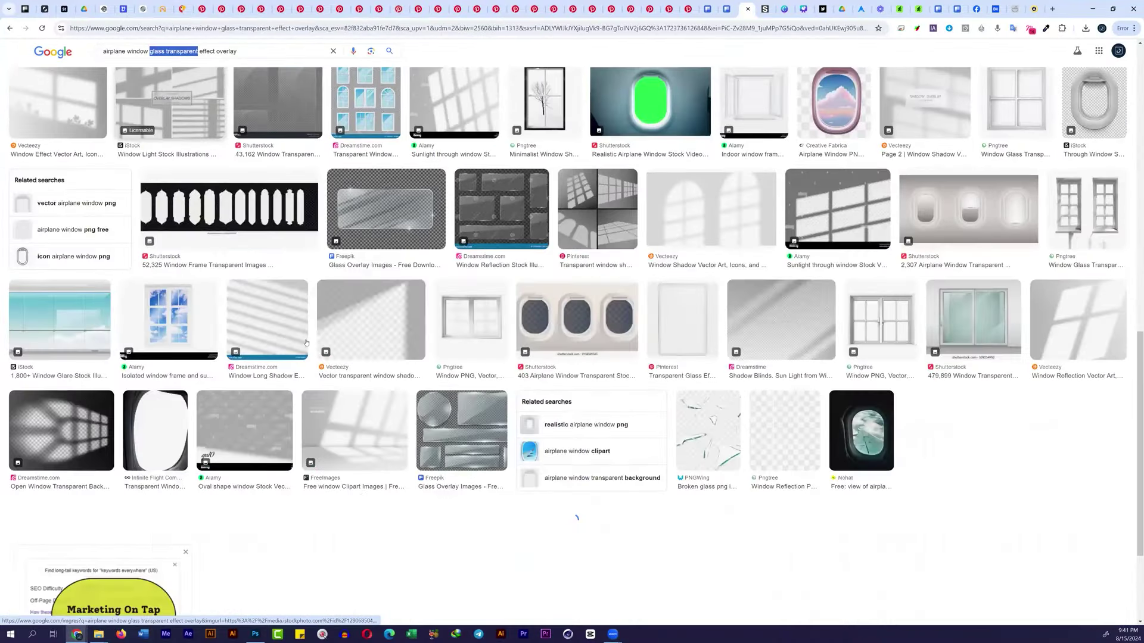
scroll(406, 457, down, 3)
scroll(405, 457, down, 5)
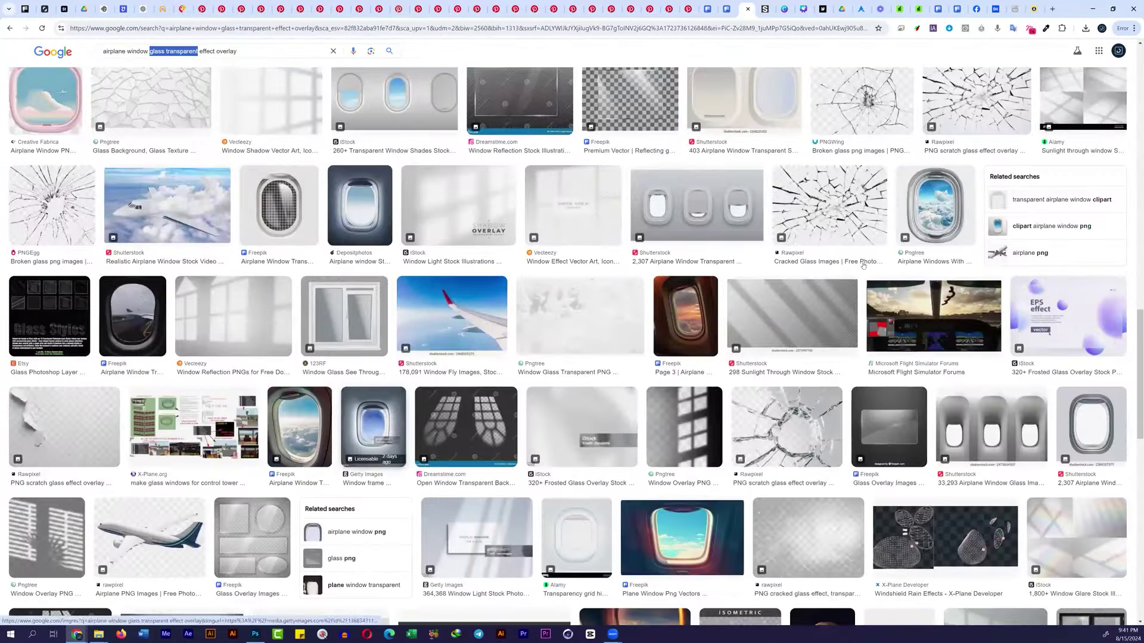
click(889, 427)
Step: Search Freepik for 'window glass transparent' images
key(ctrl+shift+Tab)
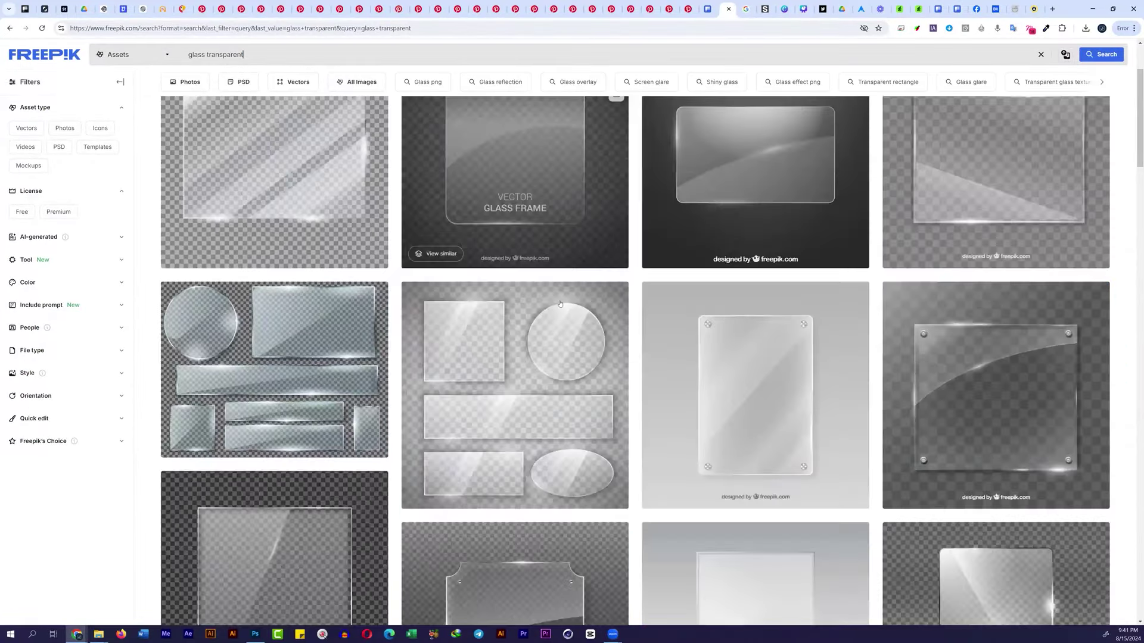
scroll(560, 304, down, 5)
scroll(560, 304, down, 5)
scroll(560, 304, down, 5)
scroll(417, 191, down, 3)
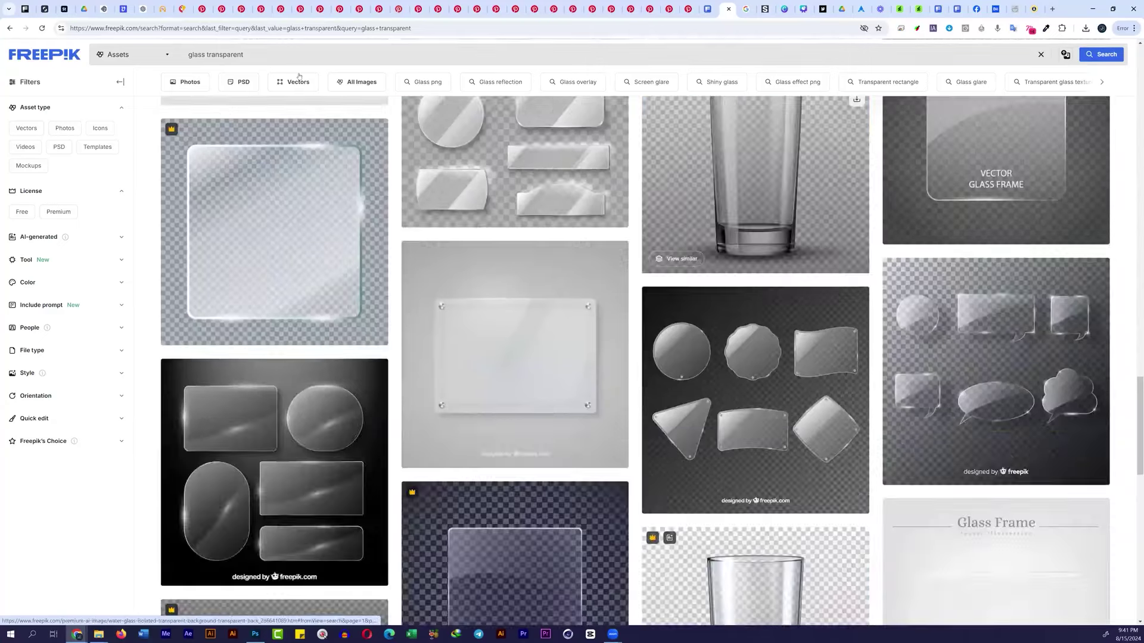
scroll(214, 108, down, 2)
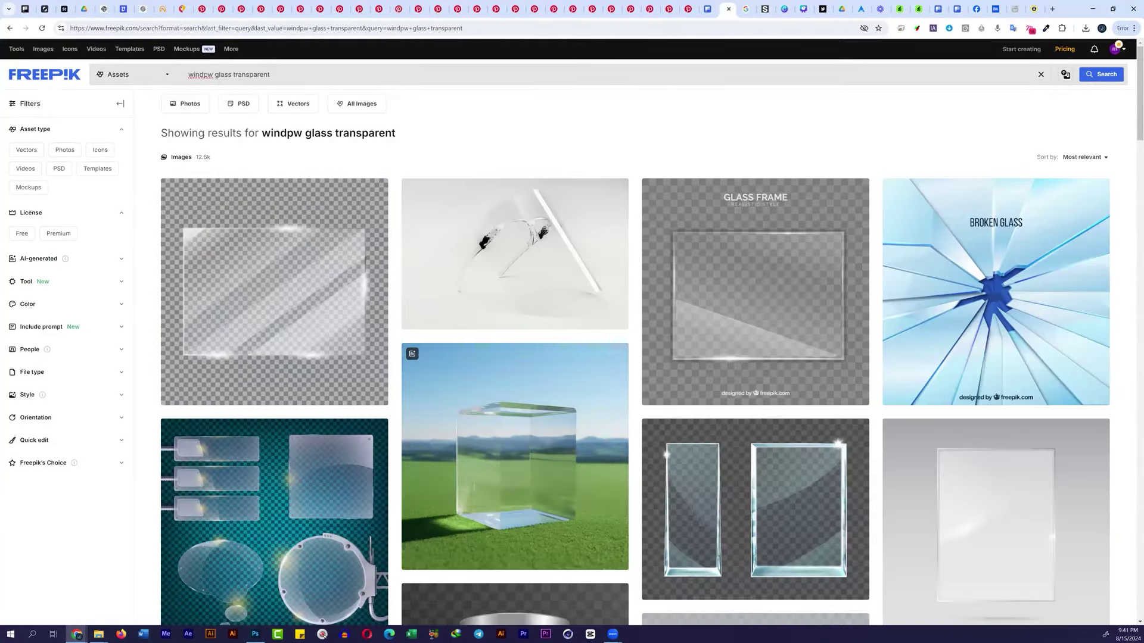
key(Return)
Step: Refine the Freepik search to '3d window glass transparent'
scroll(249, 238, down, 5)
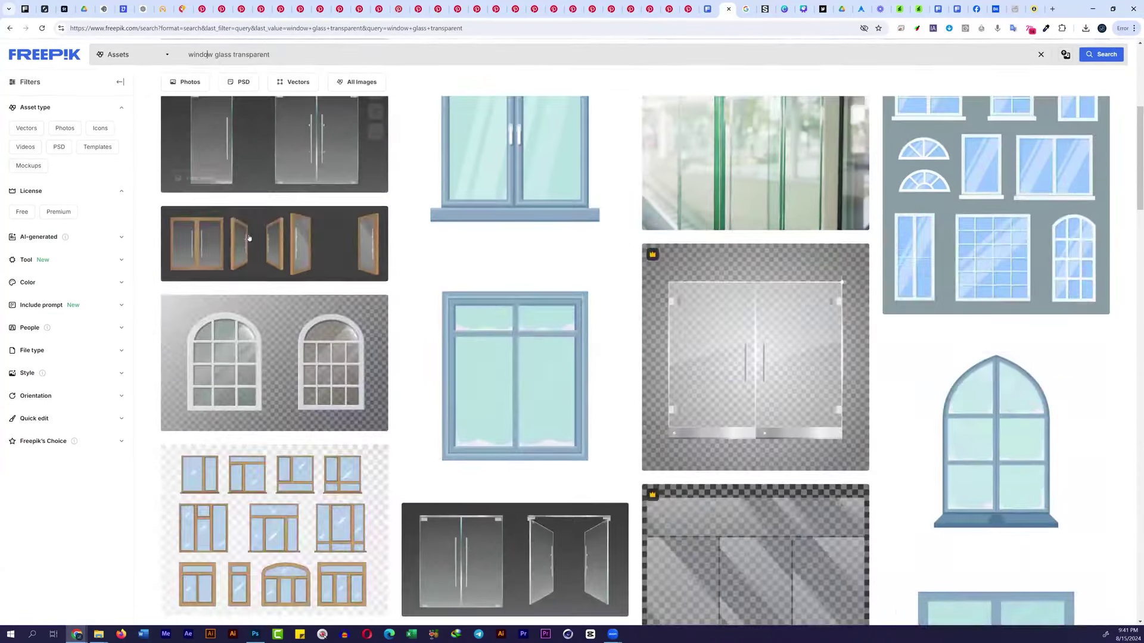
scroll(249, 238, down, 5)
scroll(249, 238, down, 5)
scroll(239, 179, down, 2)
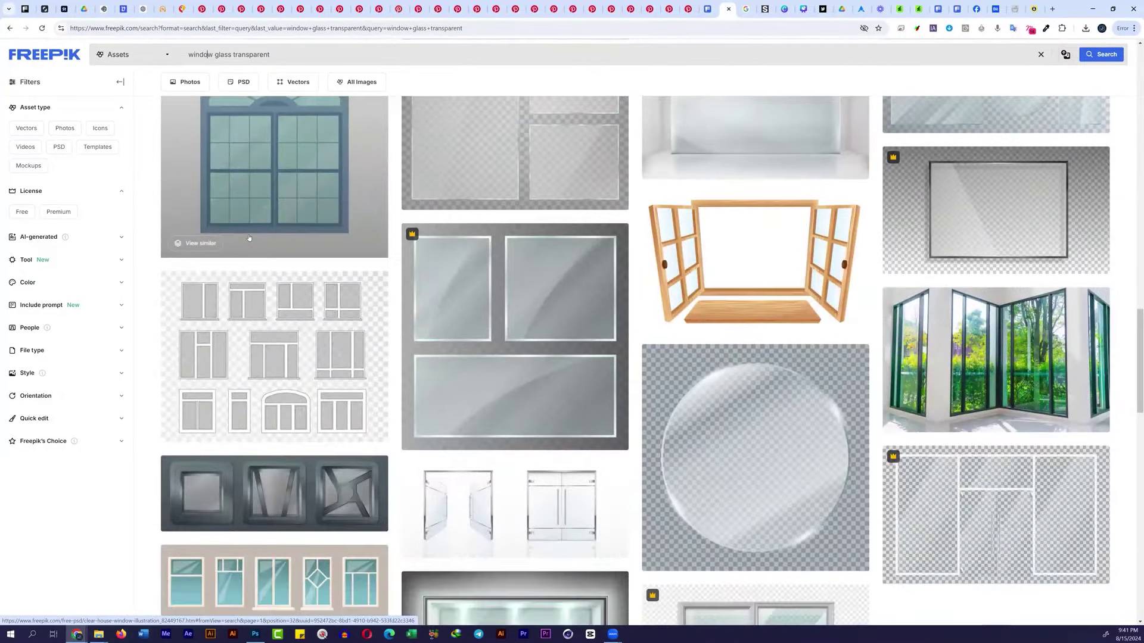
scroll(232, 128, down, 2)
scroll(232, 128, down, 3)
text(3d)
key(Return)
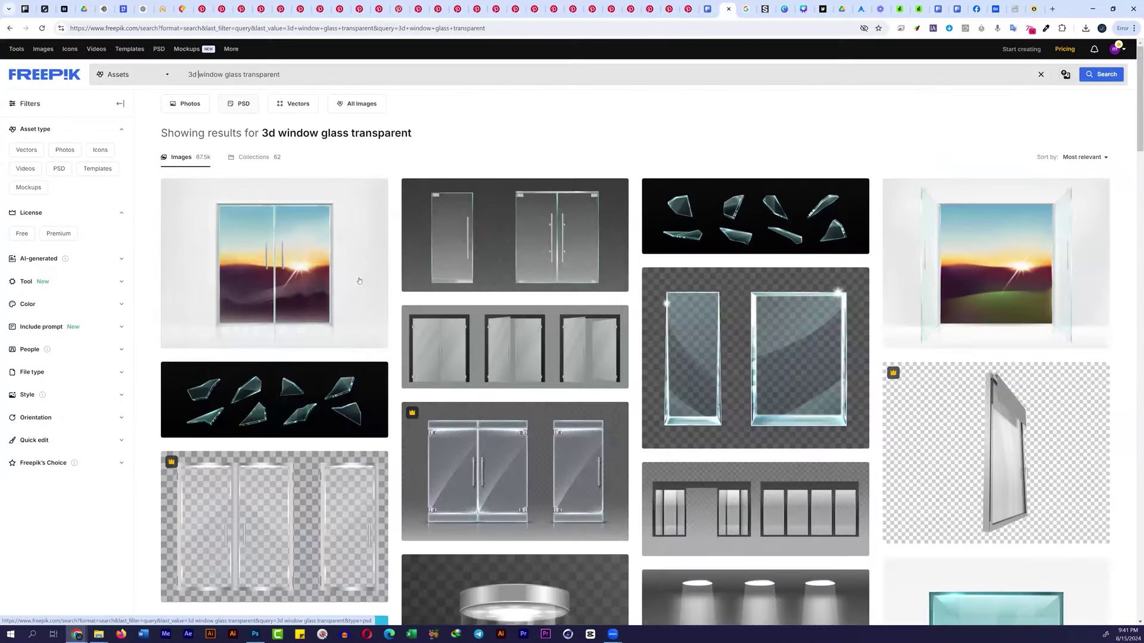
Step: Preview the 3D rendering of a green rectangle, then return to the results
scroll(359, 281, down, 5)
scroll(361, 286, down, 5)
scroll(364, 292, down, 5)
scroll(366, 299, down, 3)
scroll(366, 299, down, 5)
click(692, 354)
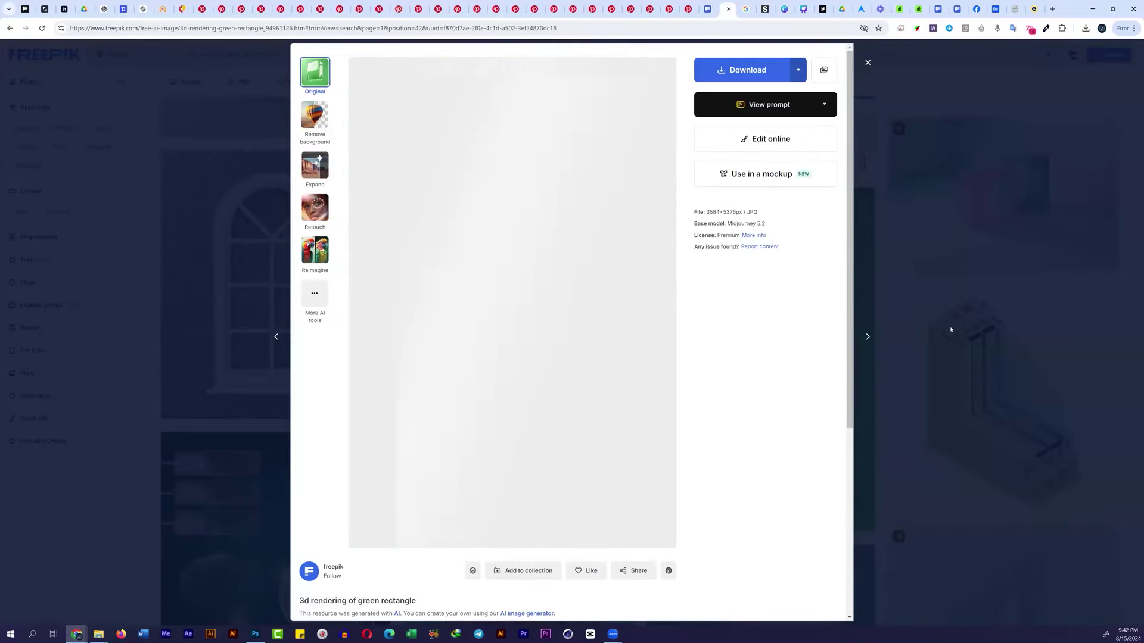
key(Escape)
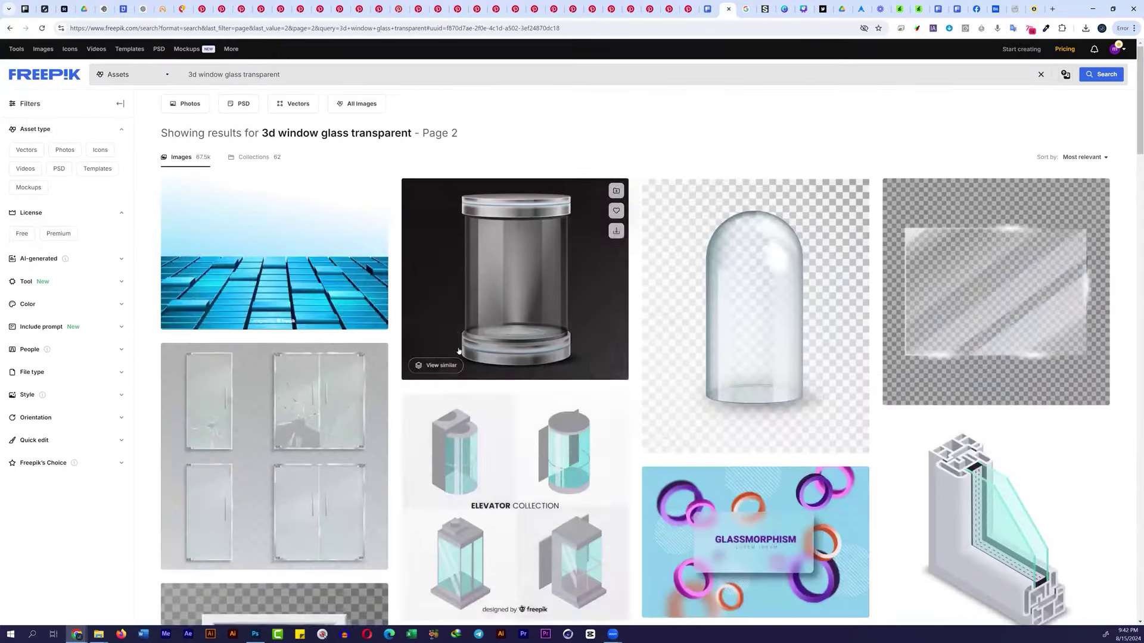
Step: Show the downloaded glass dome zip in its folder
scroll(459, 352, down, 5)
scroll(459, 352, down, 5)
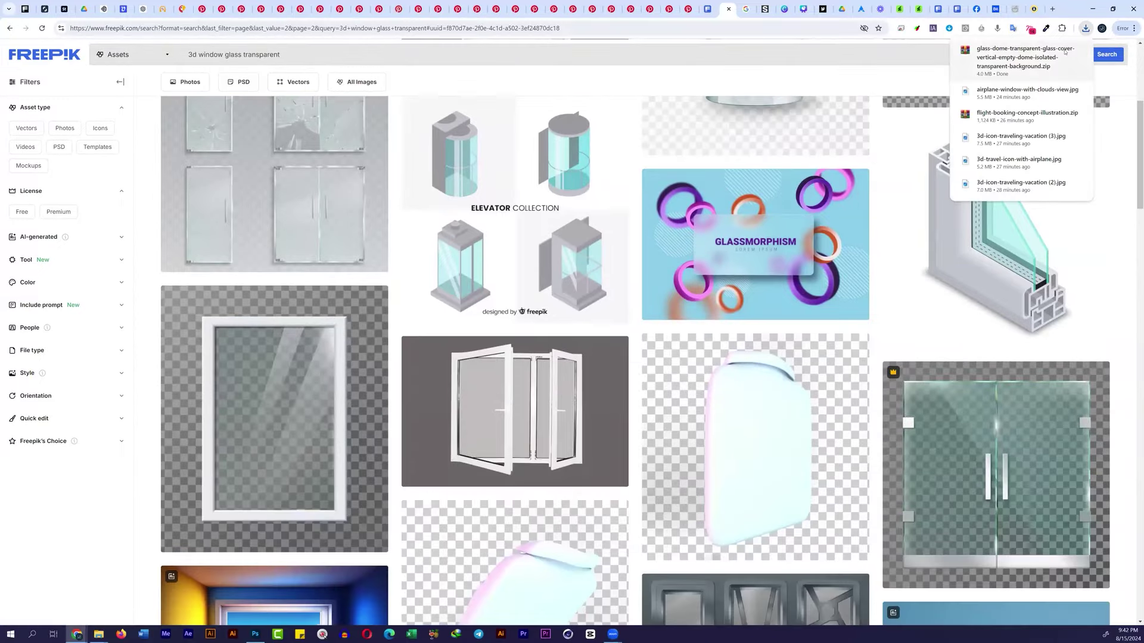
click(1064, 53)
Step: Extract the glass dome zip, open its EPS in Illustrator, and drag the glass shape out
right_click(356, 109)
click(378, 173)
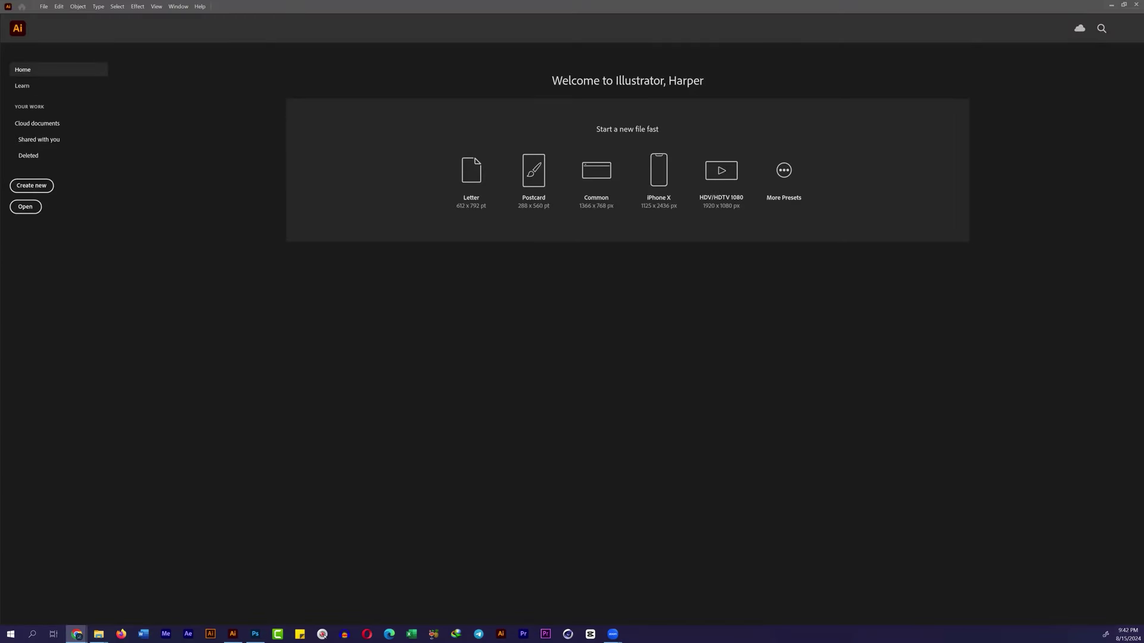
click(98, 634)
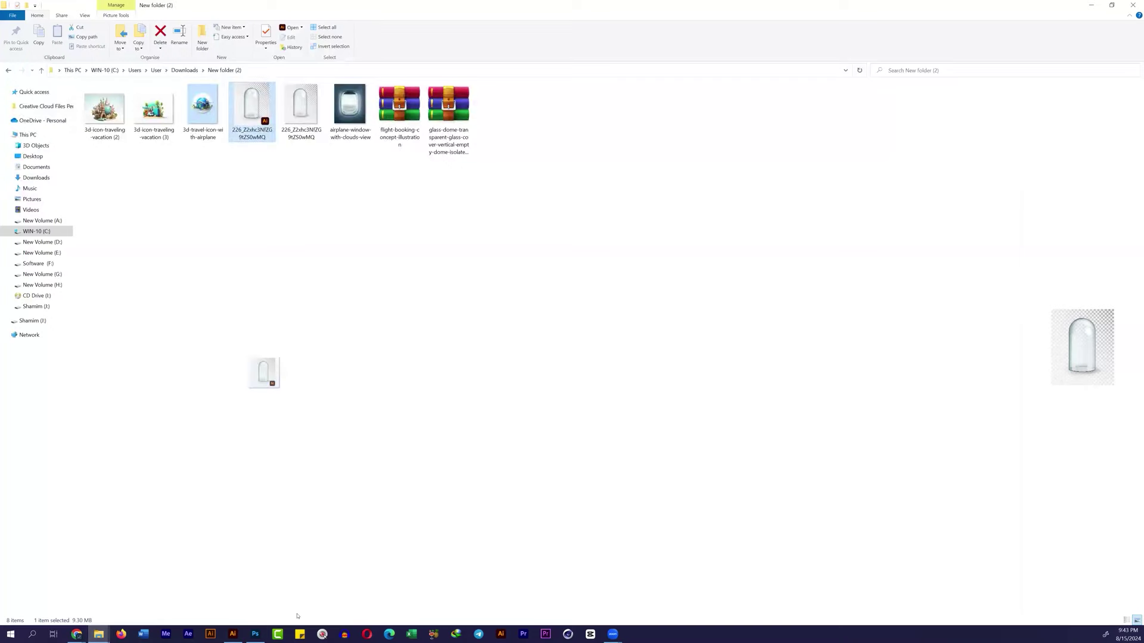
drag(143, 595, 390, 411)
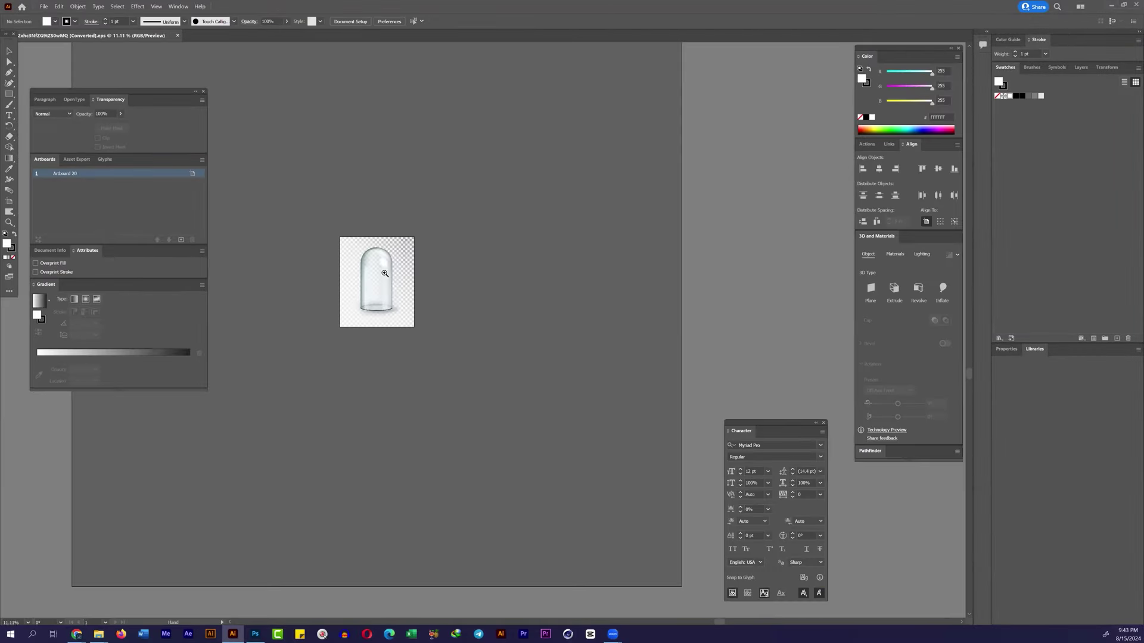
mouse_move(375, 271)
mouse_down()
mouse_move(584, 266)
mouse_move(555, 395)
mouse_up()
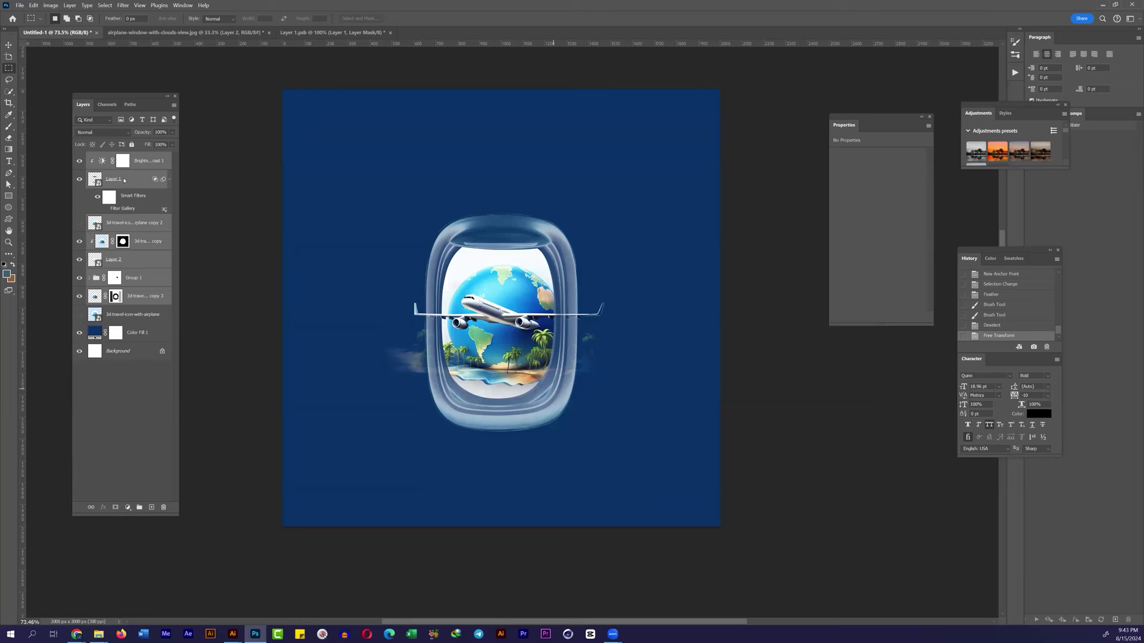
Step: Place the glass dome as a clipped layer, reposition it, then hide it
drag(145, 156, 146, 161)
right_click(146, 162)
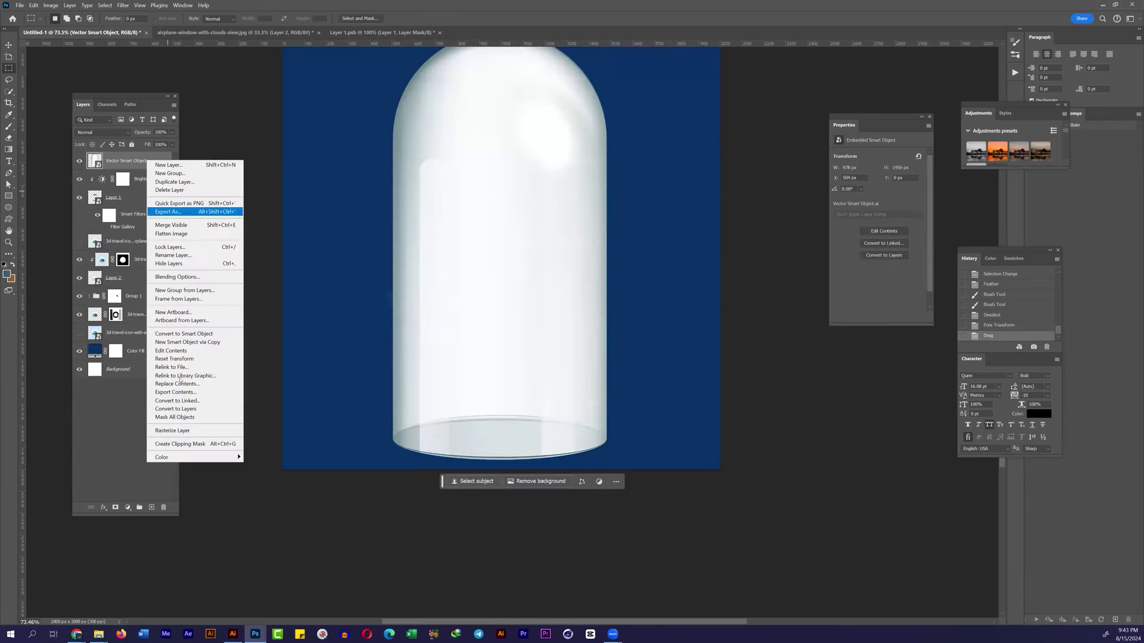
click(179, 445)
drag(501, 318, 513, 228)
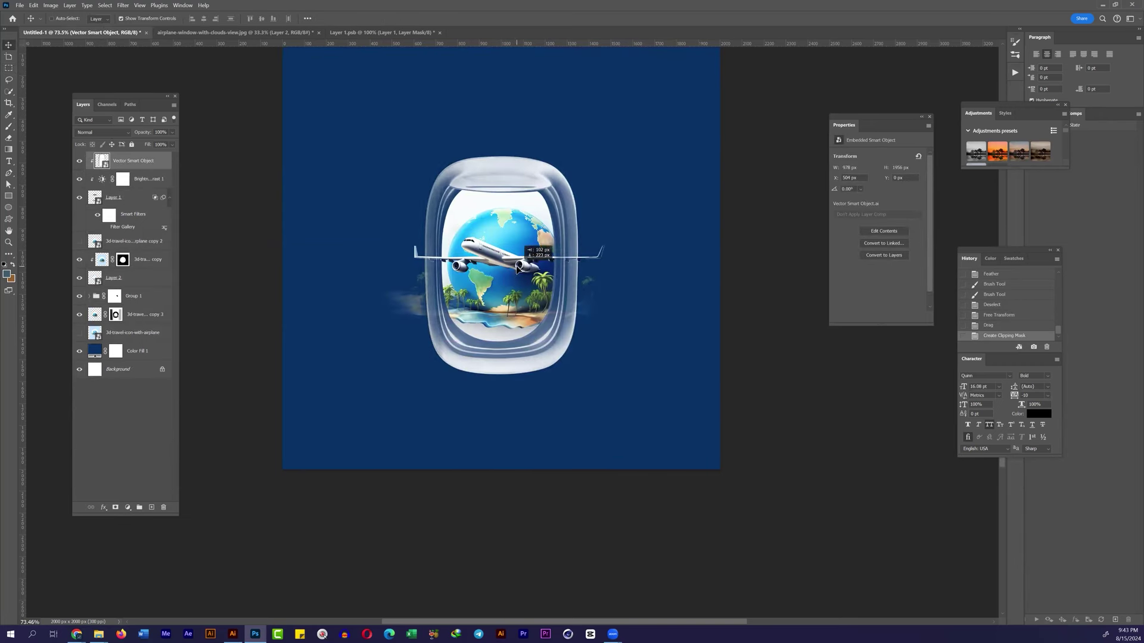
drag(517, 268, 518, 268)
click(79, 160)
Step: Set the airplane window layer to Normal blending with Fill 79%
click(117, 201)
click(102, 132)
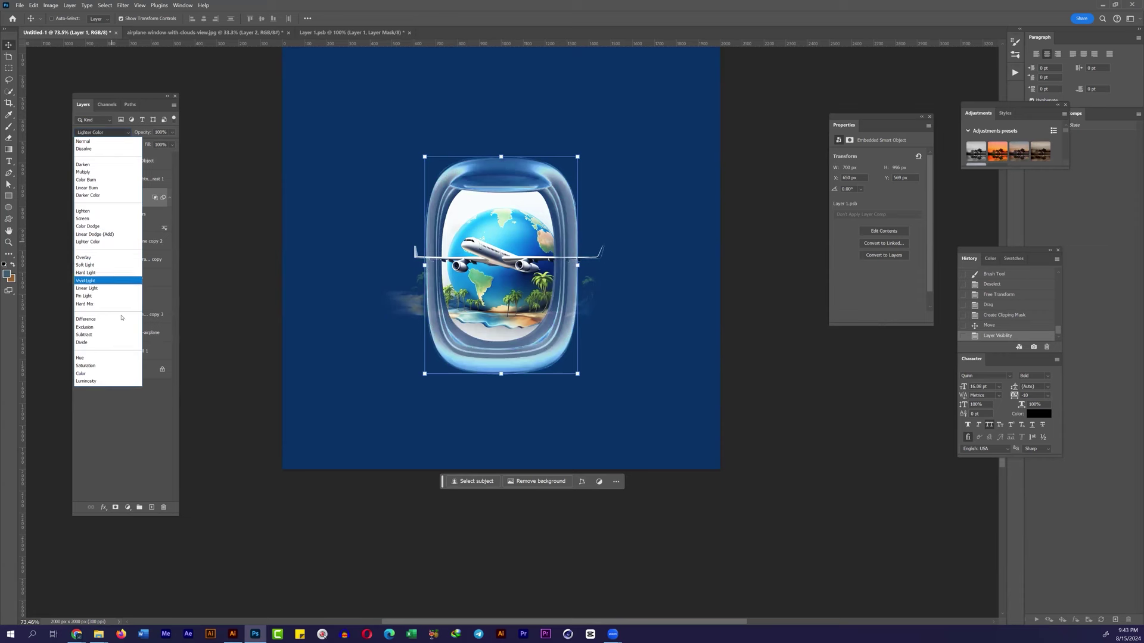
click(90, 135)
drag(173, 144, 149, 156)
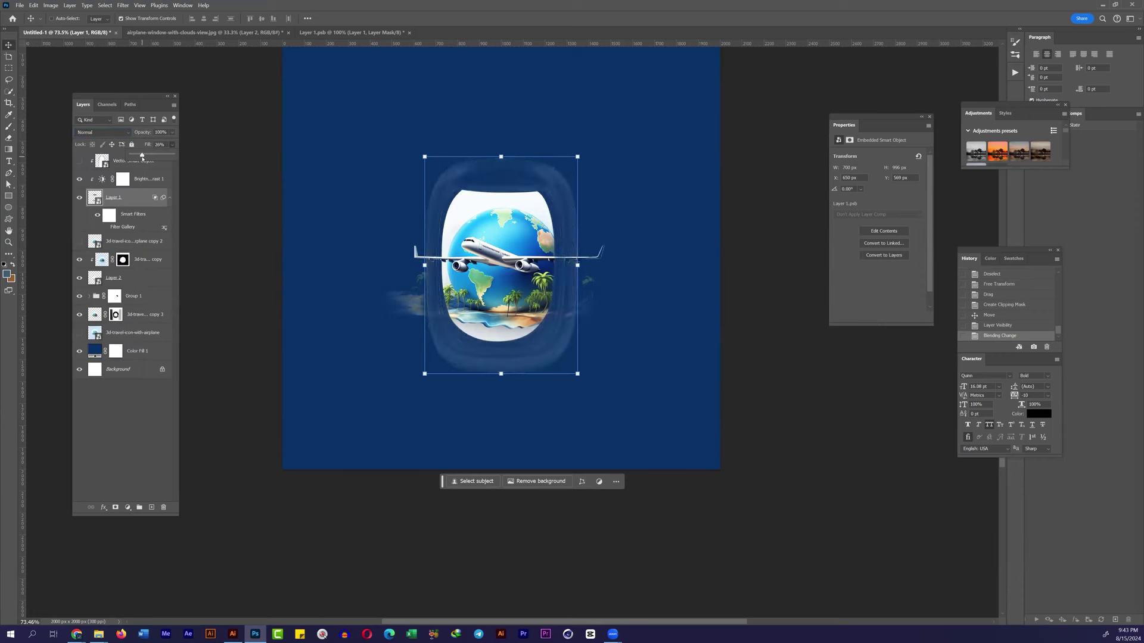
click(123, 179)
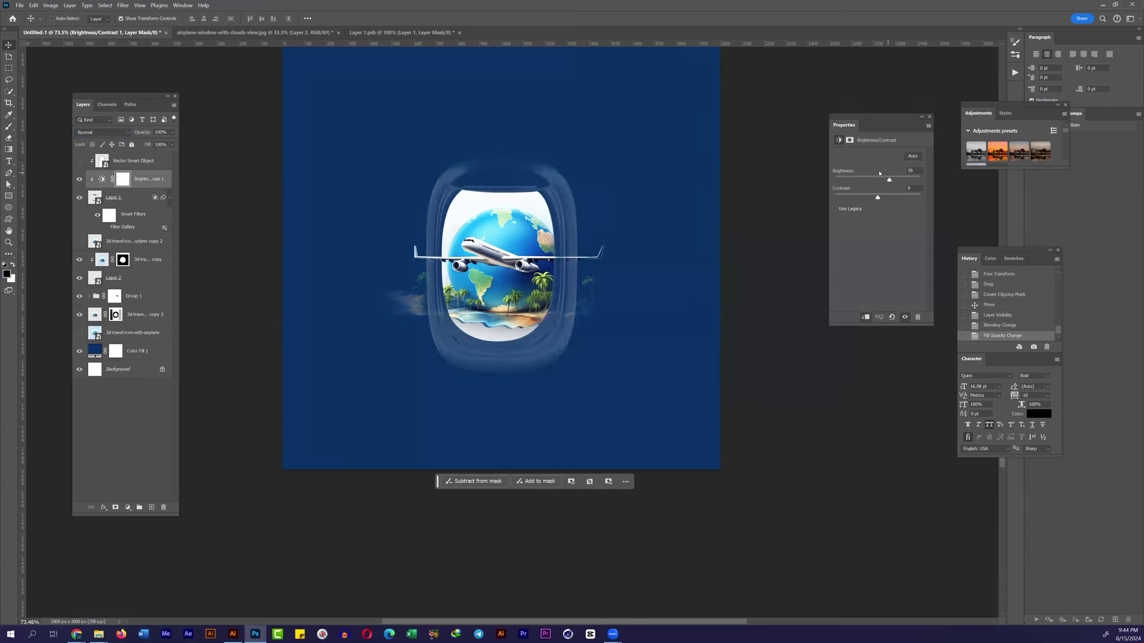
click(128, 197)
drag(160, 156, 164, 156)
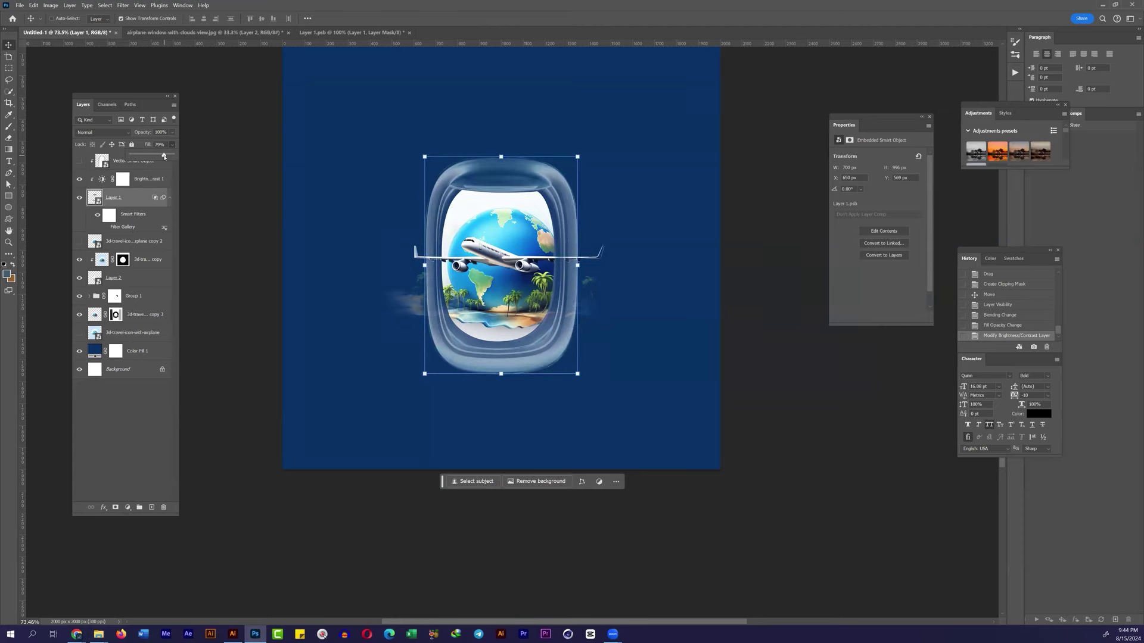
Step: Duplicate the window and icon layers and clip the window copy to the layer below
click(9, 68)
click(564, 284)
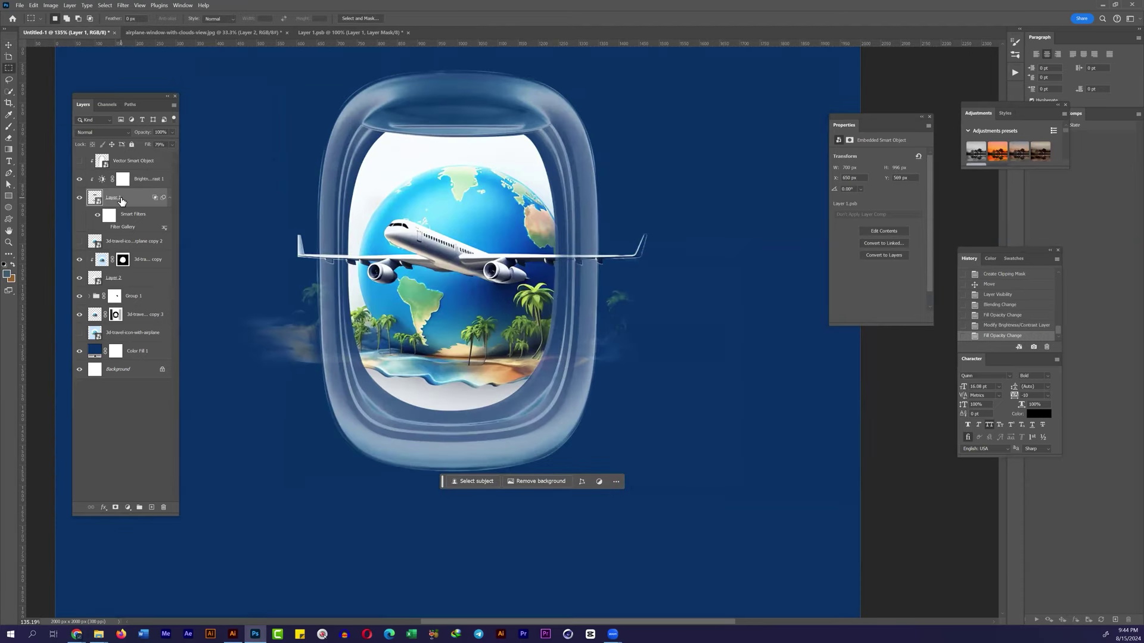
click(130, 242)
key(ctrl+j)
click(137, 197)
key(ctrl+j)
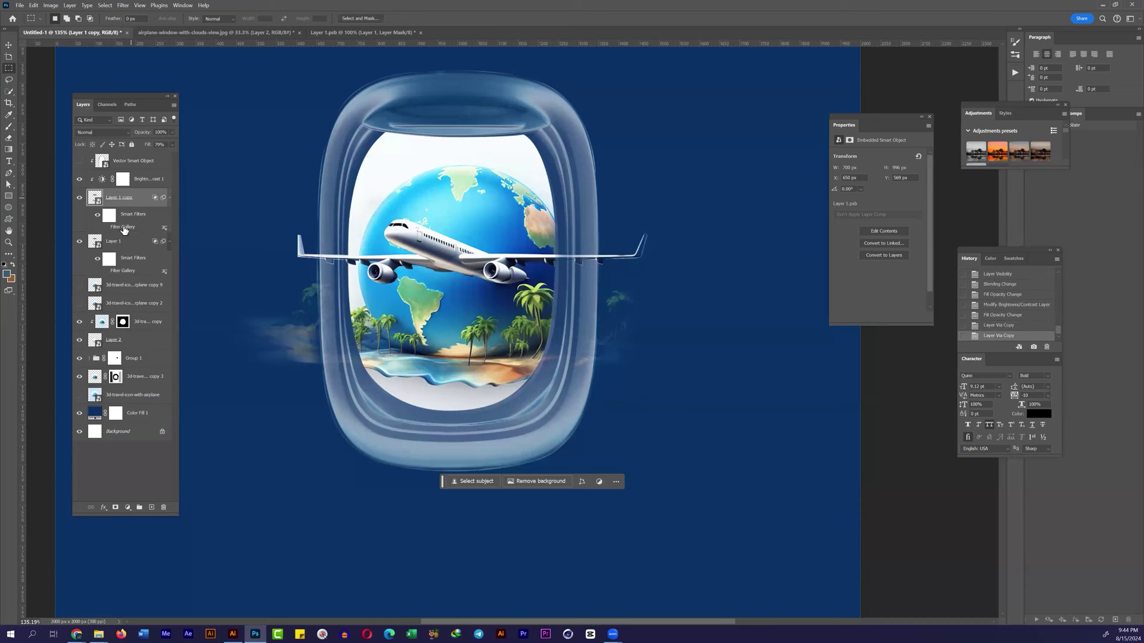
right_click(145, 189)
click(185, 378)
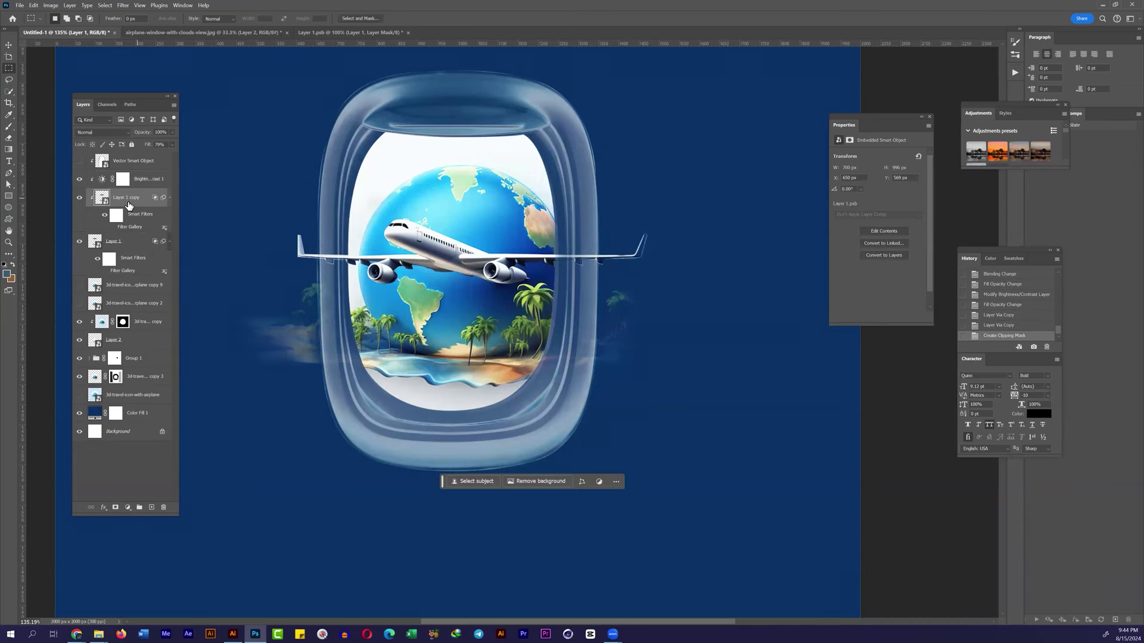
Step: Apply the Oil Paint filter to the copy, then release its clipping mask
click(122, 4)
mouse_move(143, 184)
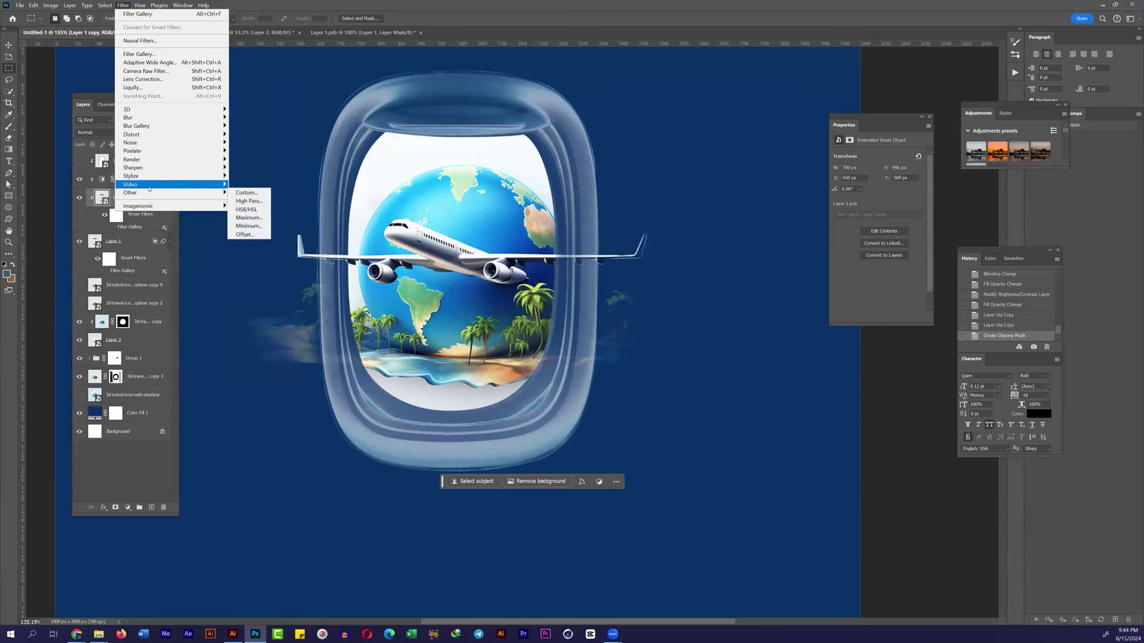
click(272, 213)
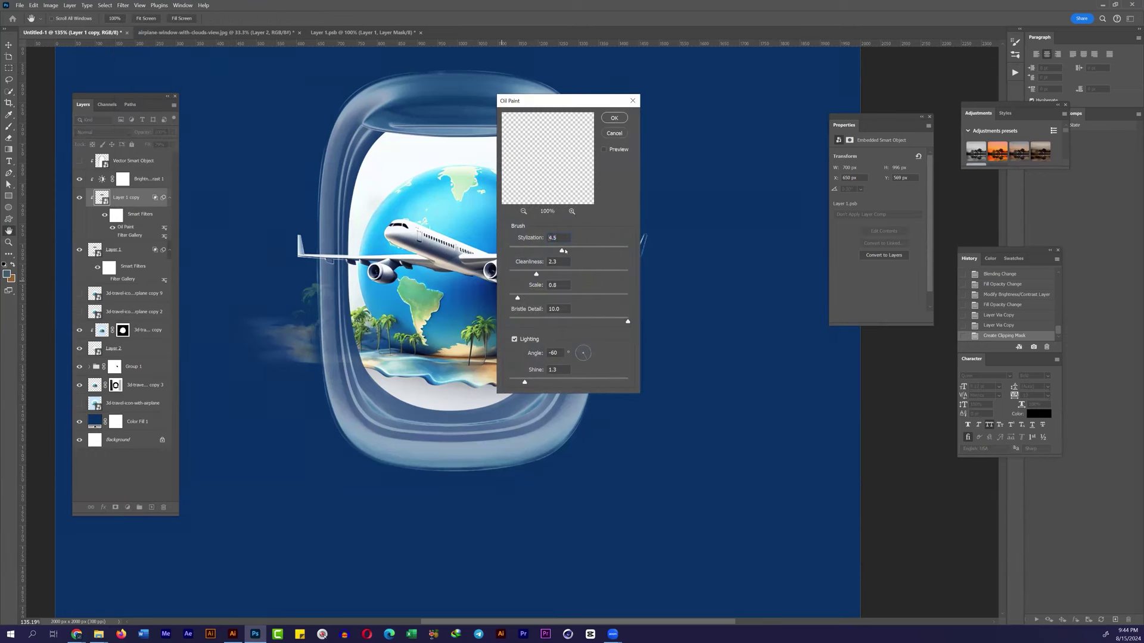
key(Return)
right_click(133, 197)
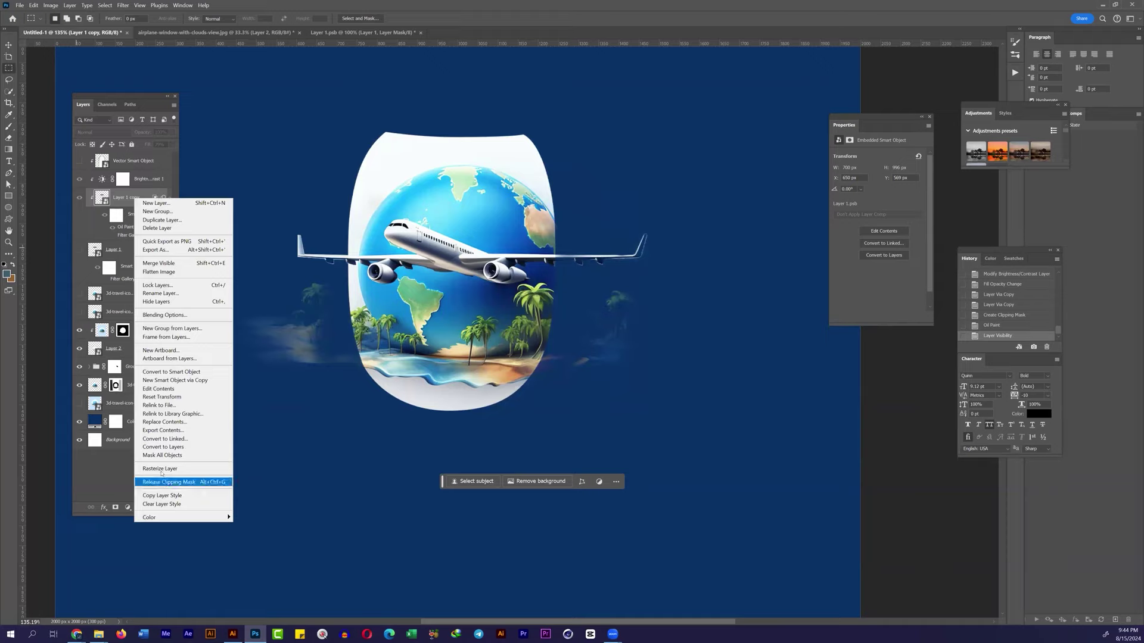
click(178, 477)
Step: Clip Brightness/Contrast to the layer below, close Oil Paint unchanged, and show the glass dome
right_click(139, 181)
click(172, 367)
double_click(119, 227)
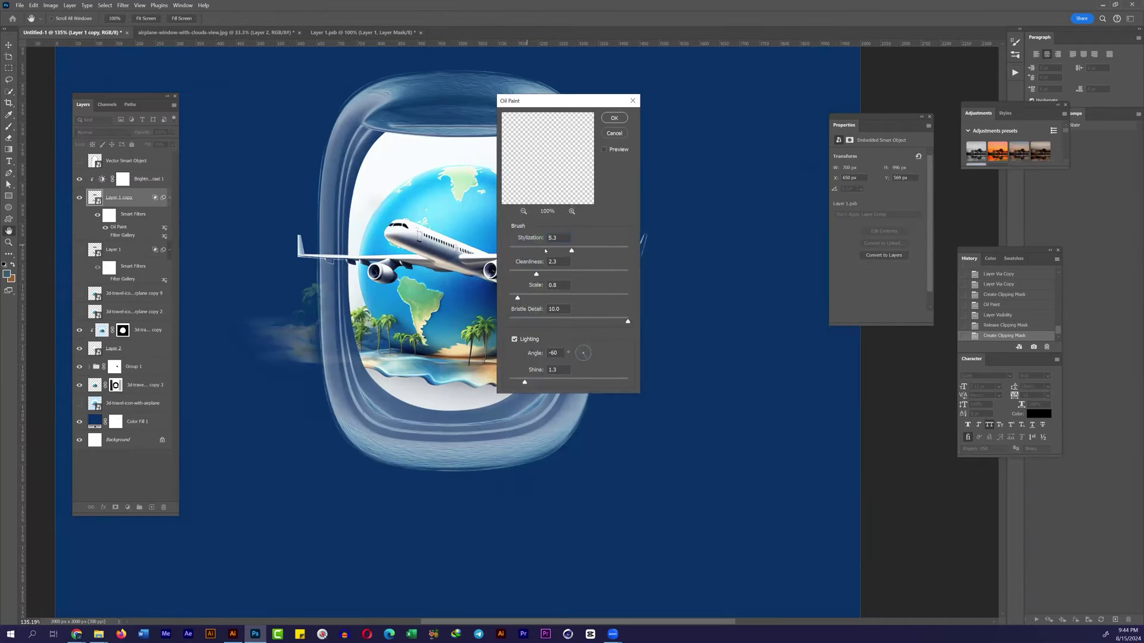
click(614, 134)
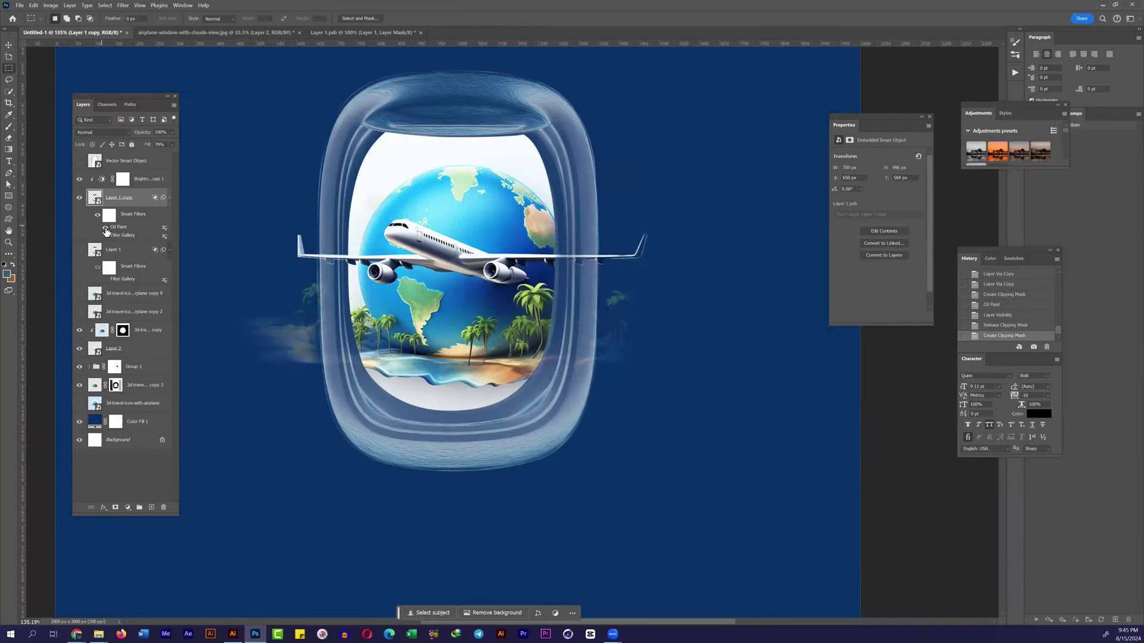
click(105, 5)
key(Escape)
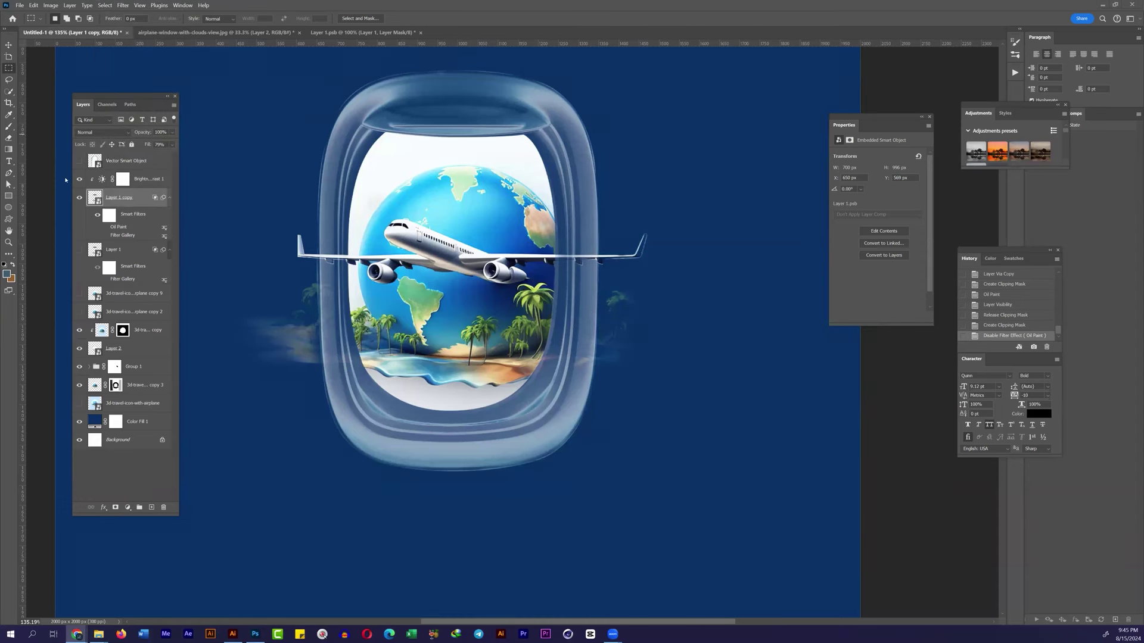
click(125, 161)
Step: Mask the glass dome to the window outline, invert the mask, and set it to Lighten
click(79, 161)
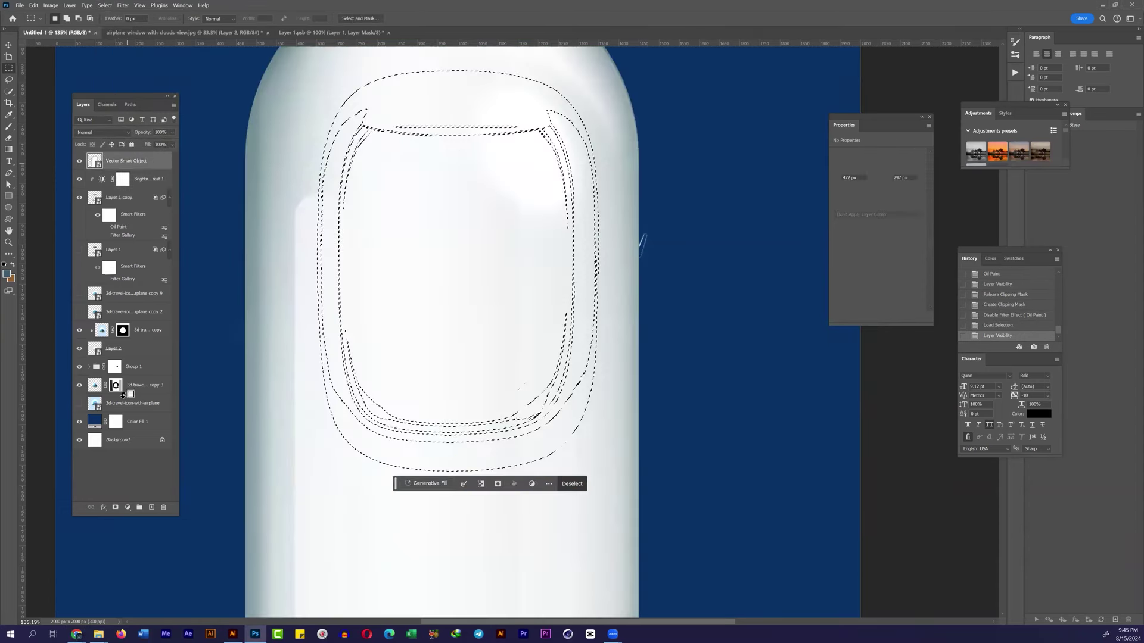
alt+scroll(359, 339, down, 2)
click(115, 507)
click(79, 197)
click(79, 178)
click(80, 179)
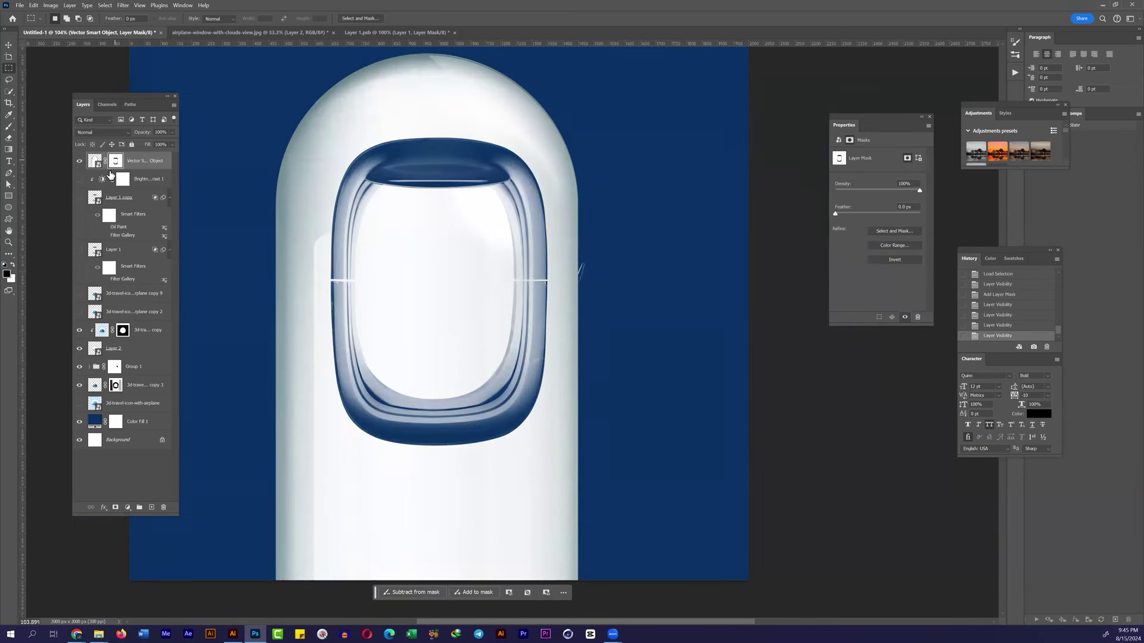
key(ctrl+i)
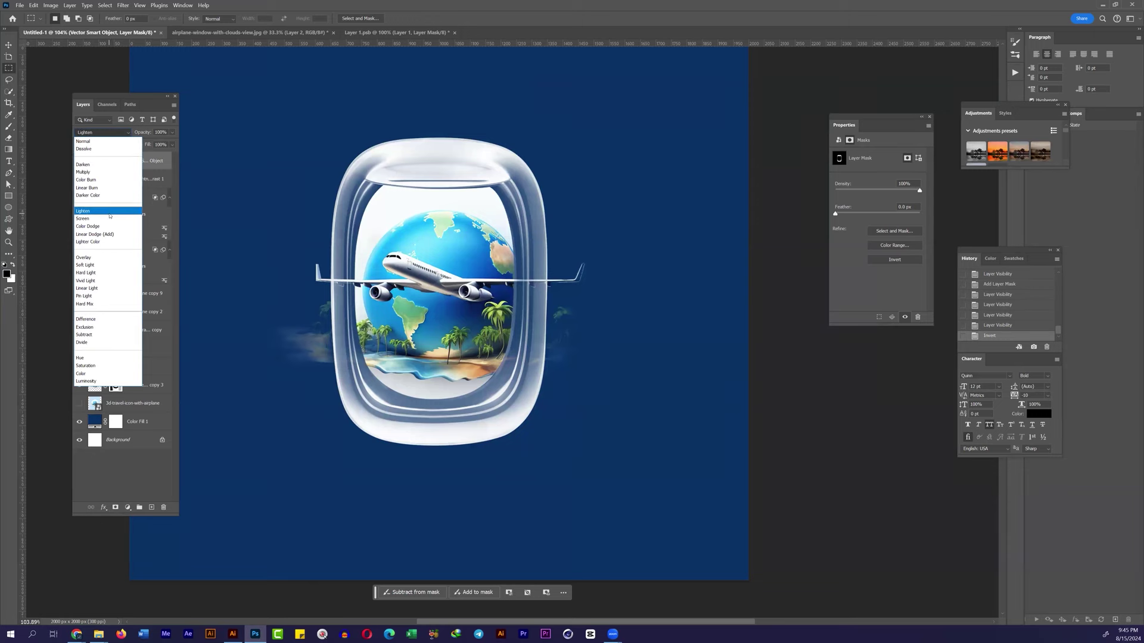
click(99, 195)
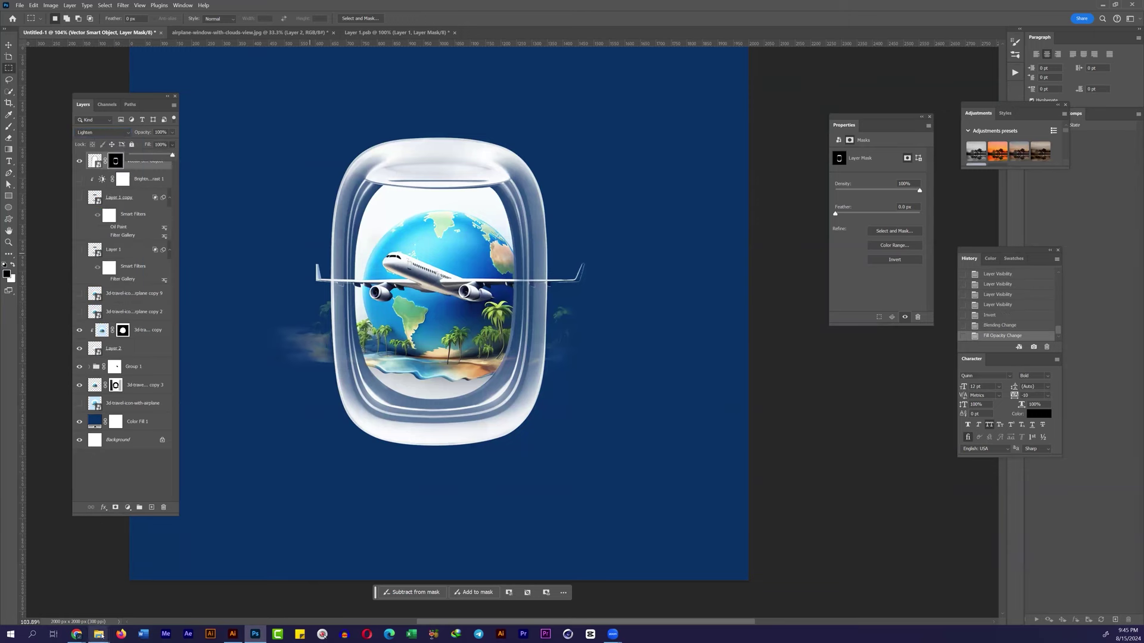
Step: Return to the Freepik glass window results in the browser
click(98, 634)
mouse_move(76, 634)
click(177, 597)
scroll(47, 63, down, 5)
scroll(47, 63, down, 5)
Step: Use the Freepik logo to go back to the homepage and scroll down
scroll(48, 64, down, 5)
click(47, 63)
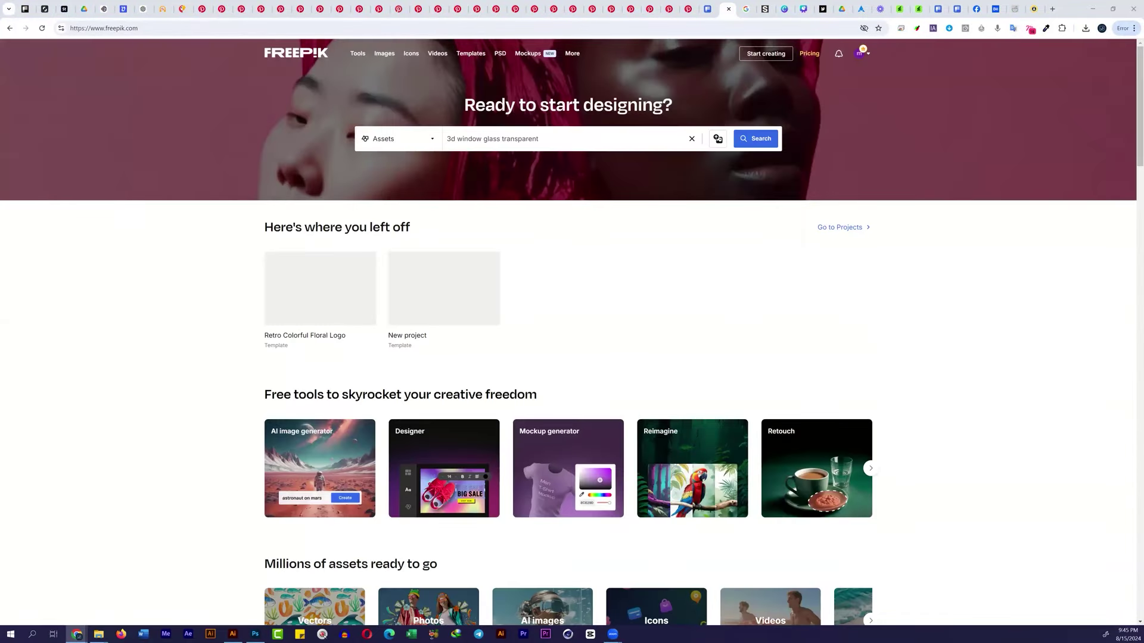
scroll(335, 357, down, 10)
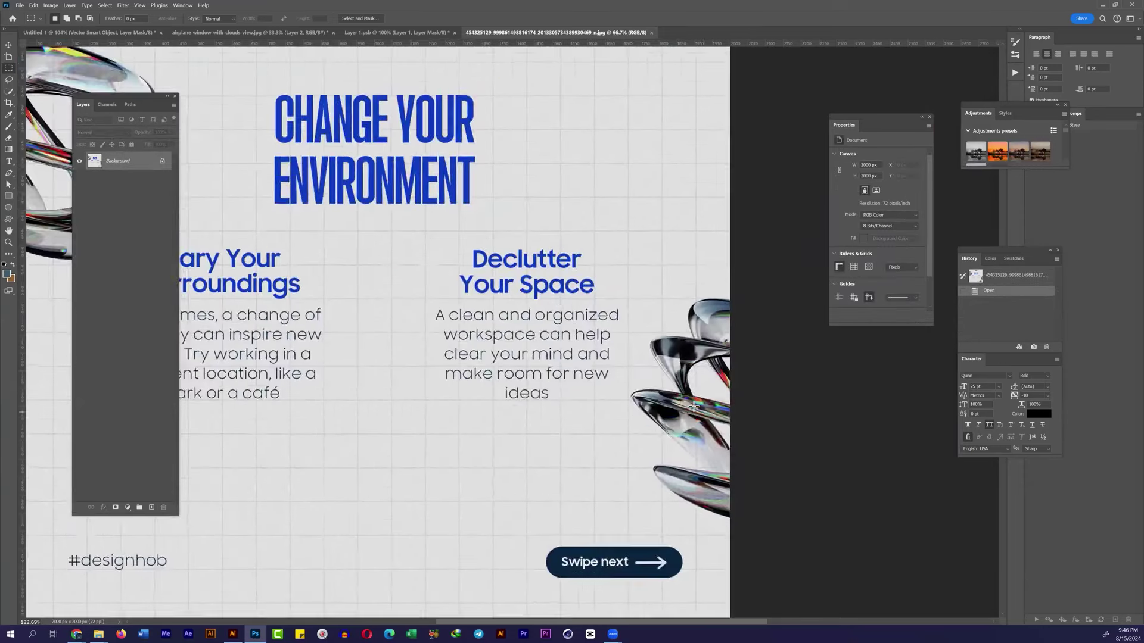
Step: Copy the glass swirl to its own layer, hide the background, and Generative Expand a wider canvas
key(ctrl+j)
click(79, 178)
key(c)
drag(640, 395, 599, 415)
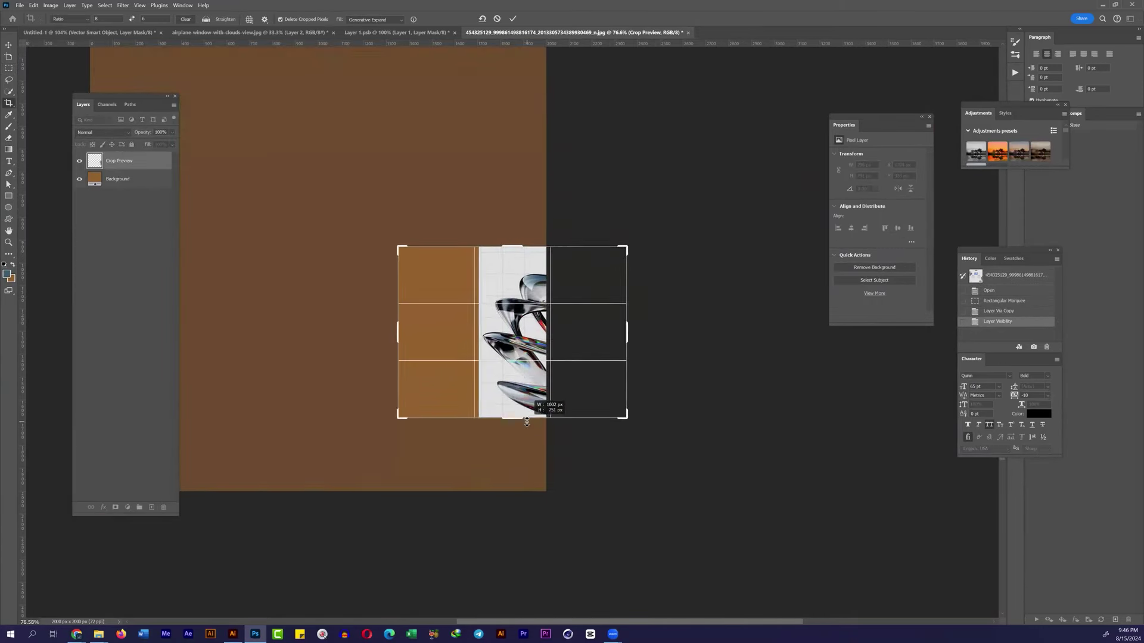
key(Return)
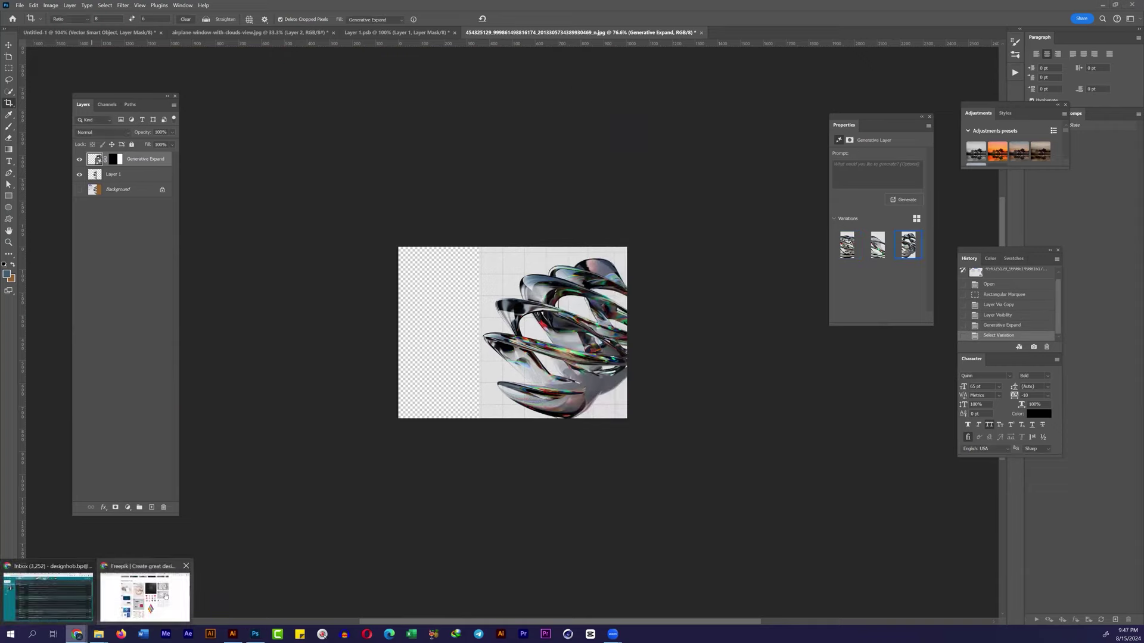
mouse_move(76, 634)
click(146, 590)
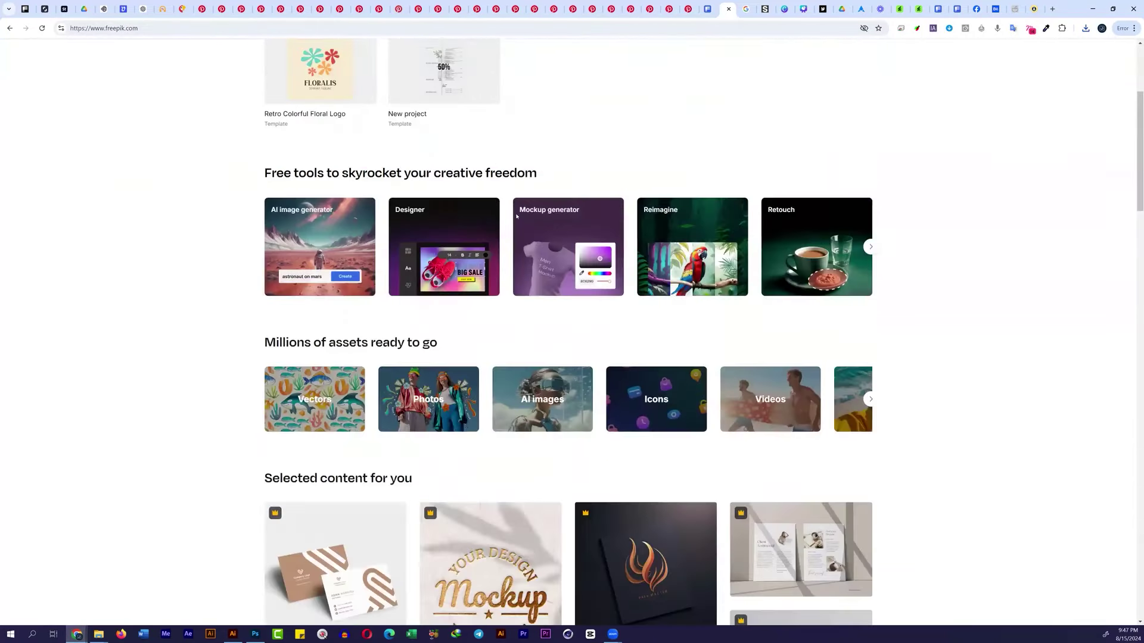
Step: Search Freepik for 'glass transparent Chrome Effect' assets
scroll(516, 216, down, 10)
scroll(536, 238, down, 10)
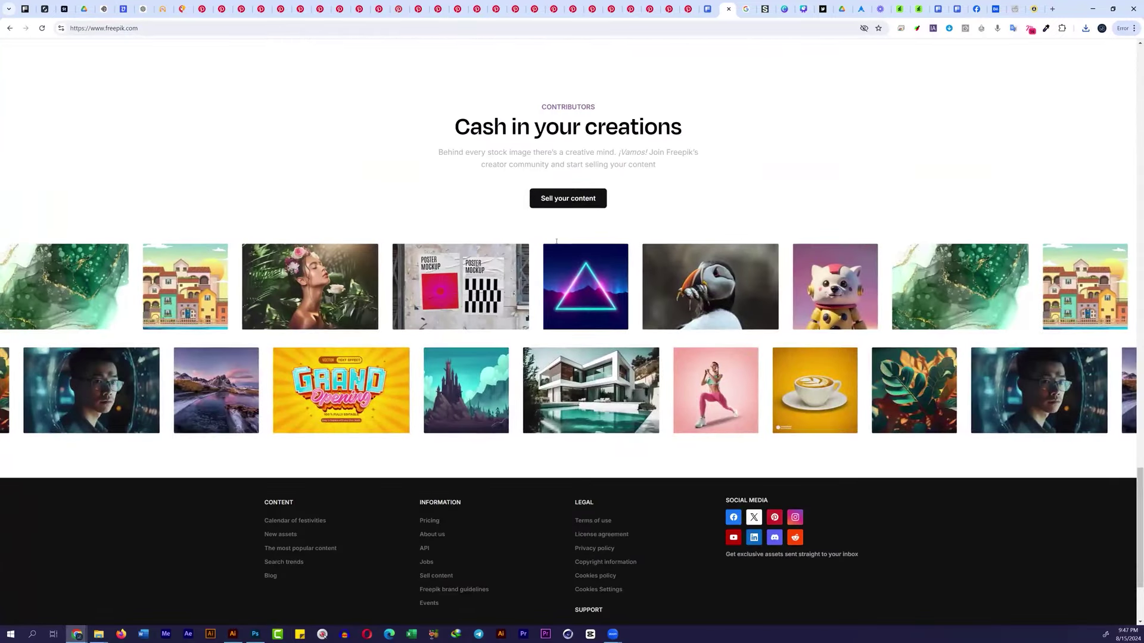
scroll(583, 288, up, 10)
scroll(561, 136, down, 3)
scroll(560, 136, down, 5)
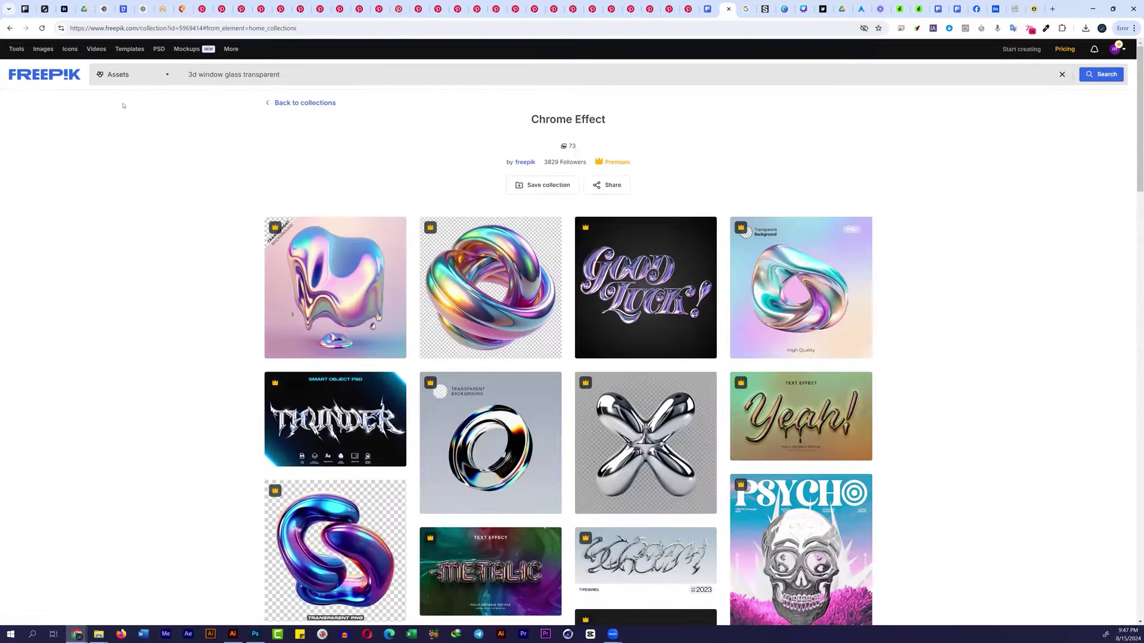
key(Return)
Step: Open and download the transparent glass-word banner, then show it in the Downloads folder
scroll(341, 180, down, 1)
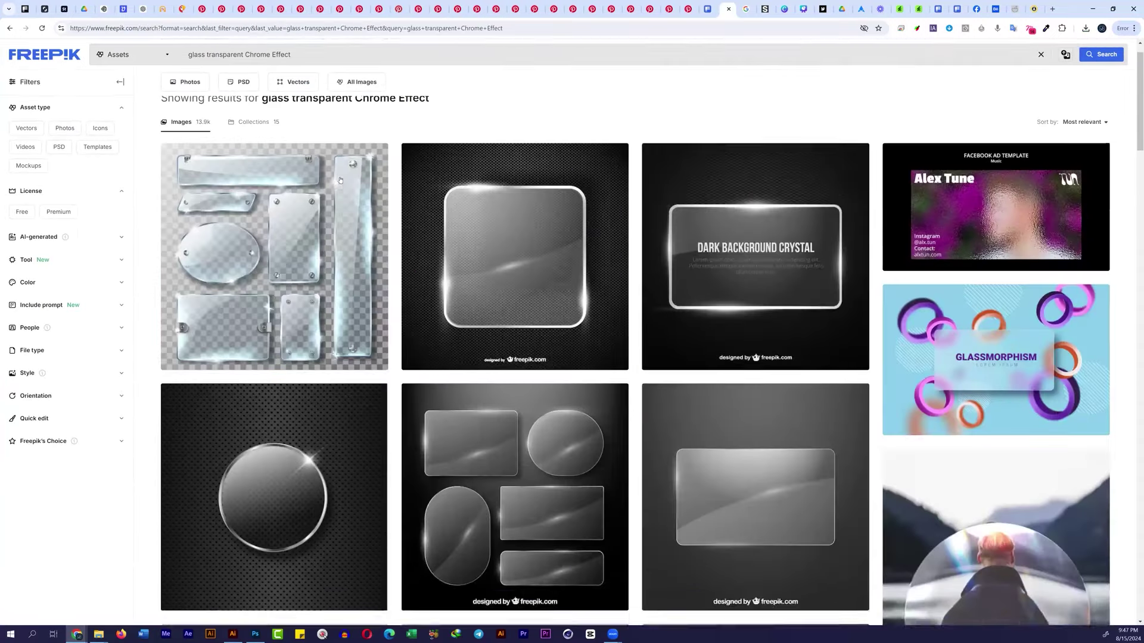
scroll(340, 180, down, 4)
scroll(341, 180, down, 4)
scroll(340, 180, down, 3)
scroll(341, 180, down, 4)
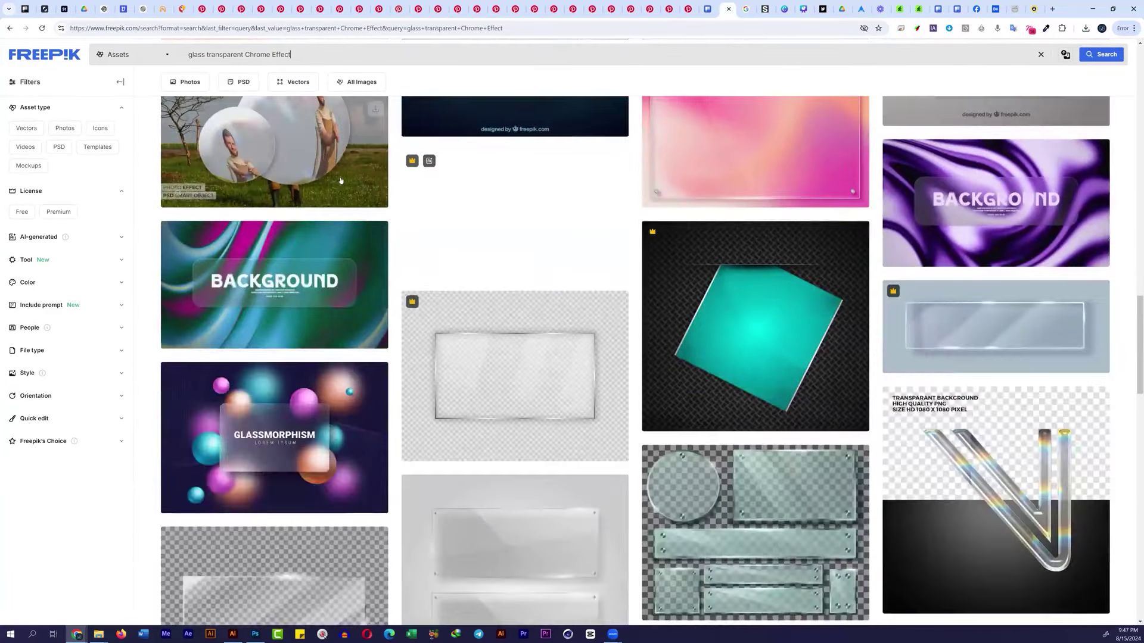
scroll(341, 180, down, 4)
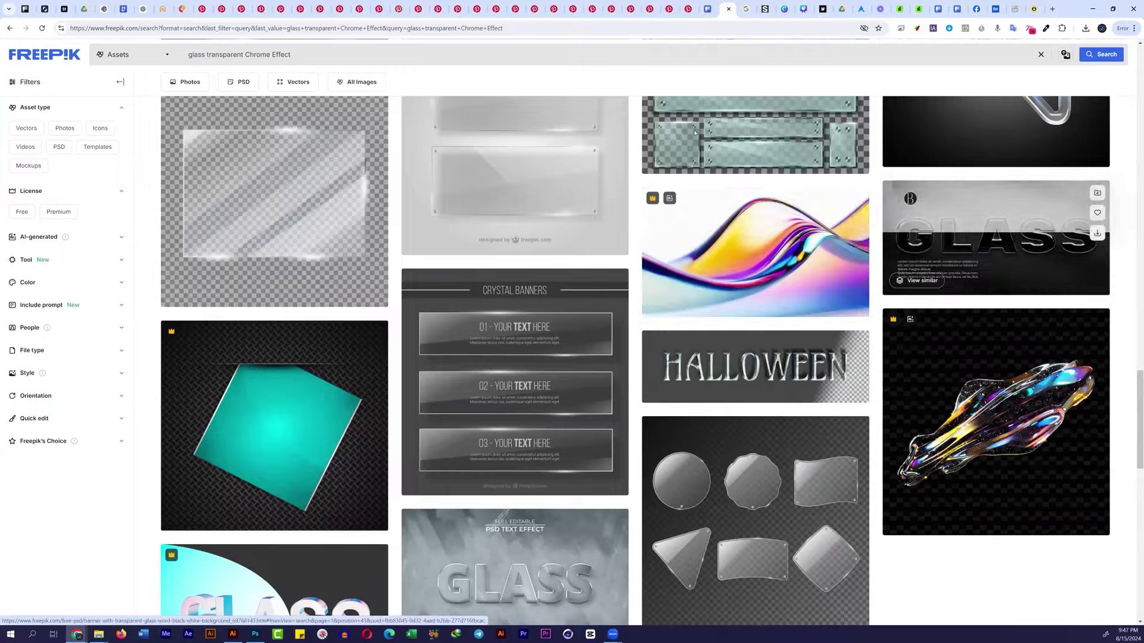
click(956, 218)
click(1086, 28)
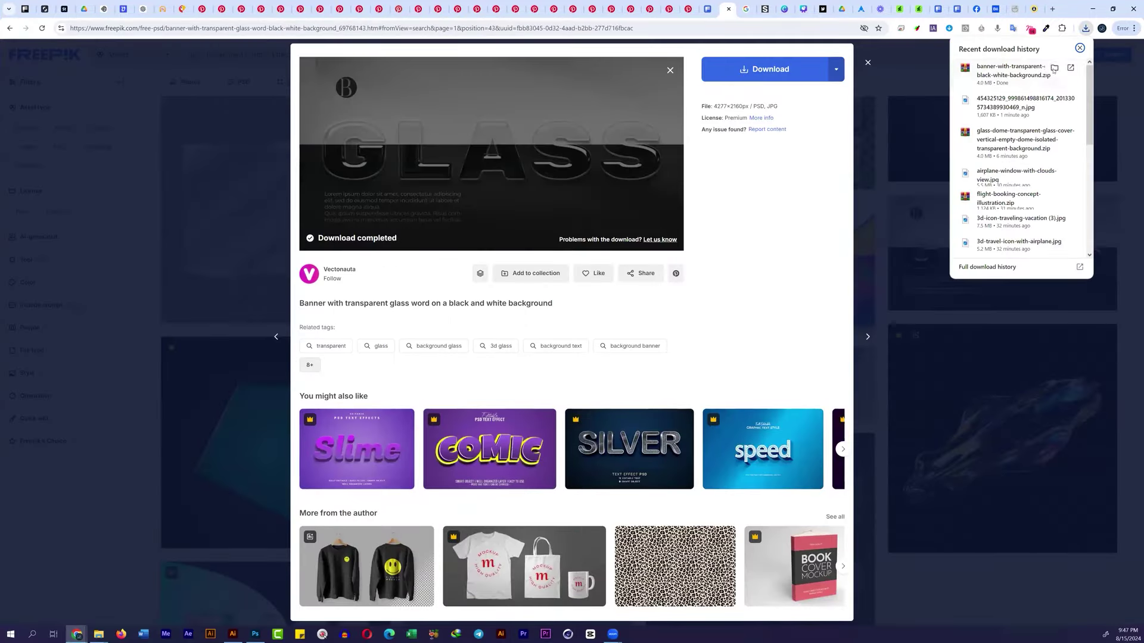
click(1073, 94)
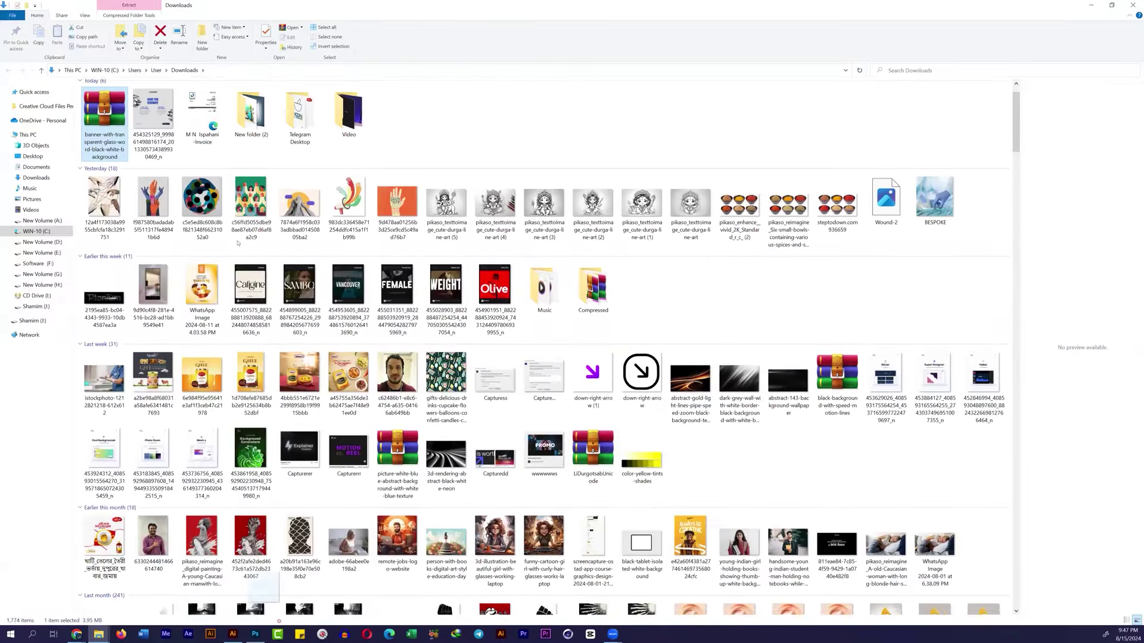
Step: Move the banner archive into New folder (2) and extract it
drag(104, 125, 251, 119)
double_click(250, 120)
right_click(495, 111)
click(524, 167)
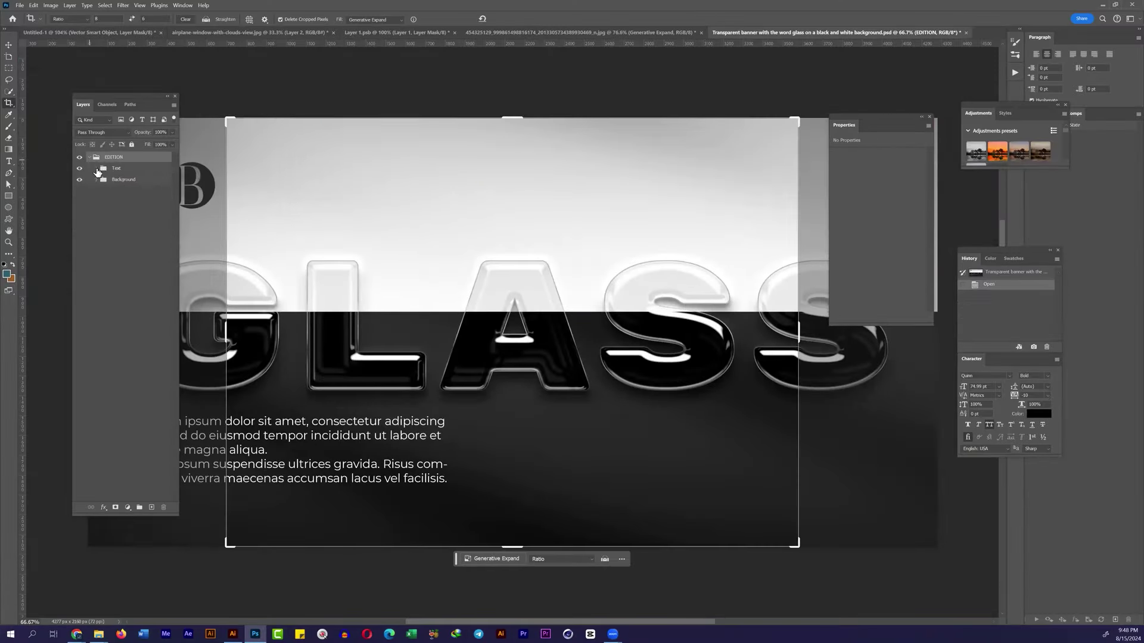
Step: Select the GLASS text layer and hide the Lorem body text and Background layers
click(97, 170)
click(168, 182)
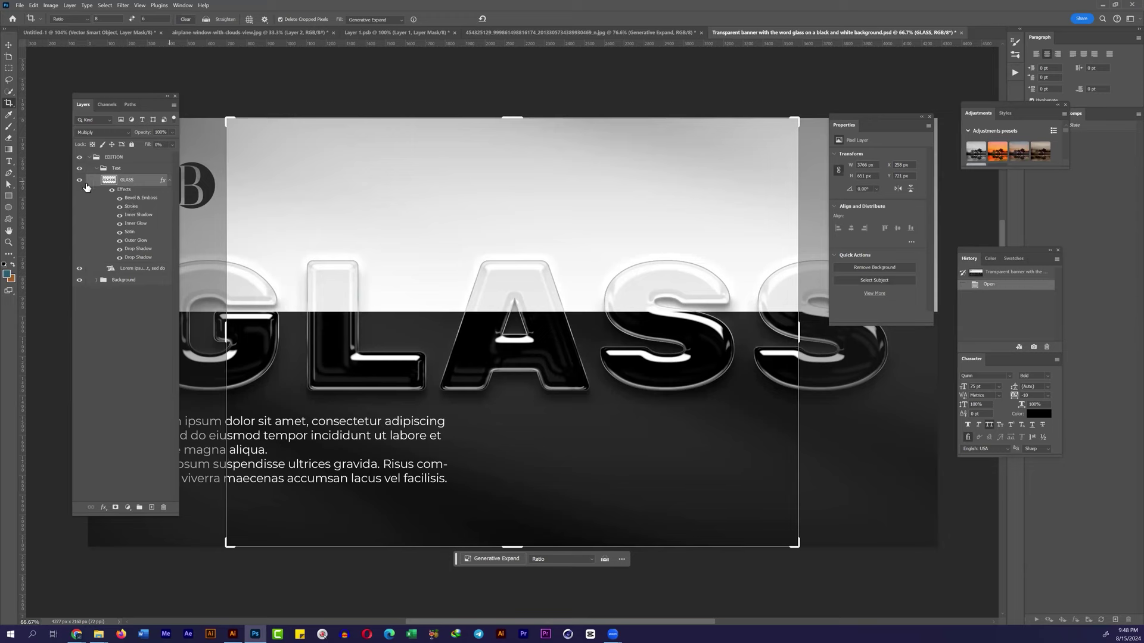
click(79, 180)
click(80, 179)
click(80, 279)
click(79, 268)
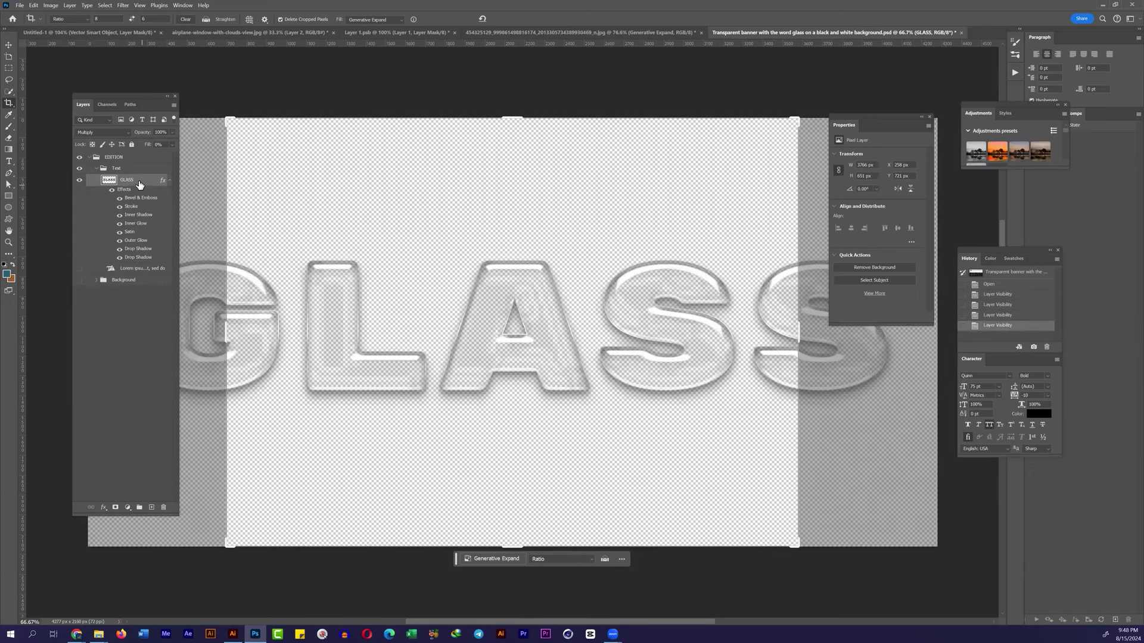
Step: In the airplane-window document, cancel Layer 1's layer style and restore its mask through history
key(ctrl+shift+Tab)
key(ctrl+shift+Tab)
key(ctrl+shift+Tab)
key(ctrl+shift+Tab)
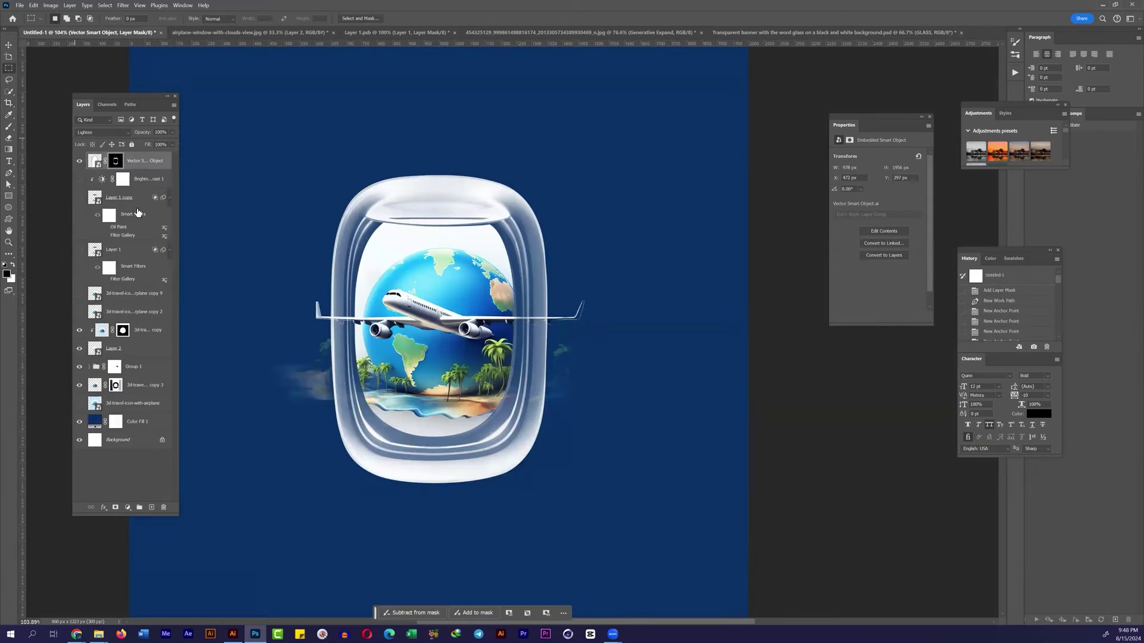
click(238, 32)
right_click(143, 179)
click(172, 188)
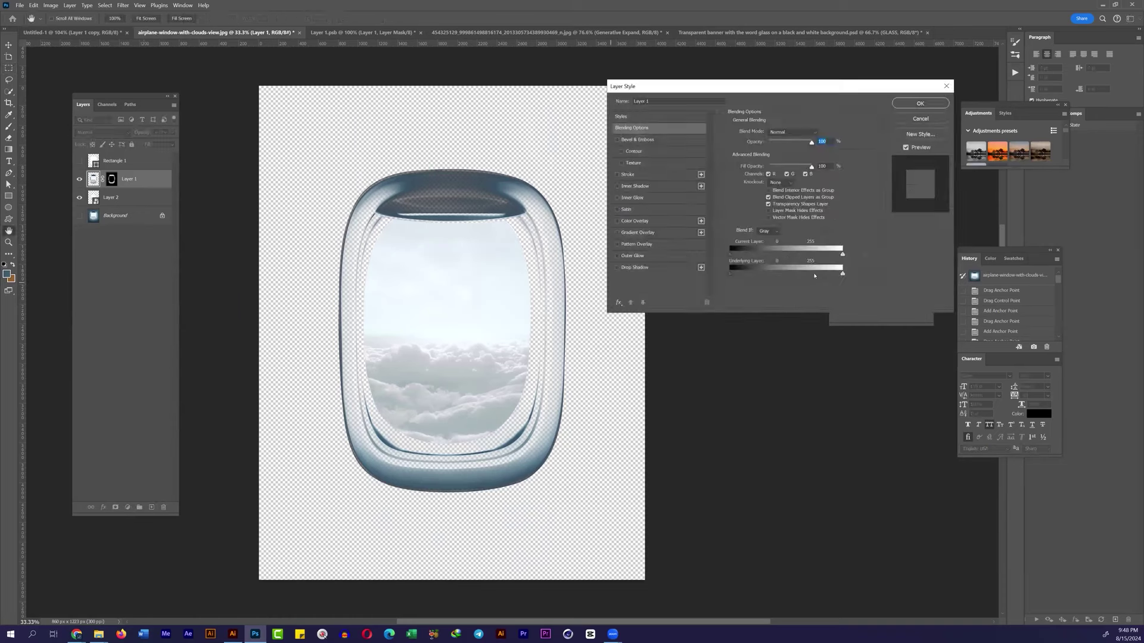
key(Escape)
key(ctrl+z)
key(ctrl+z)
key(ctrl+z)
key(ctrl+z)
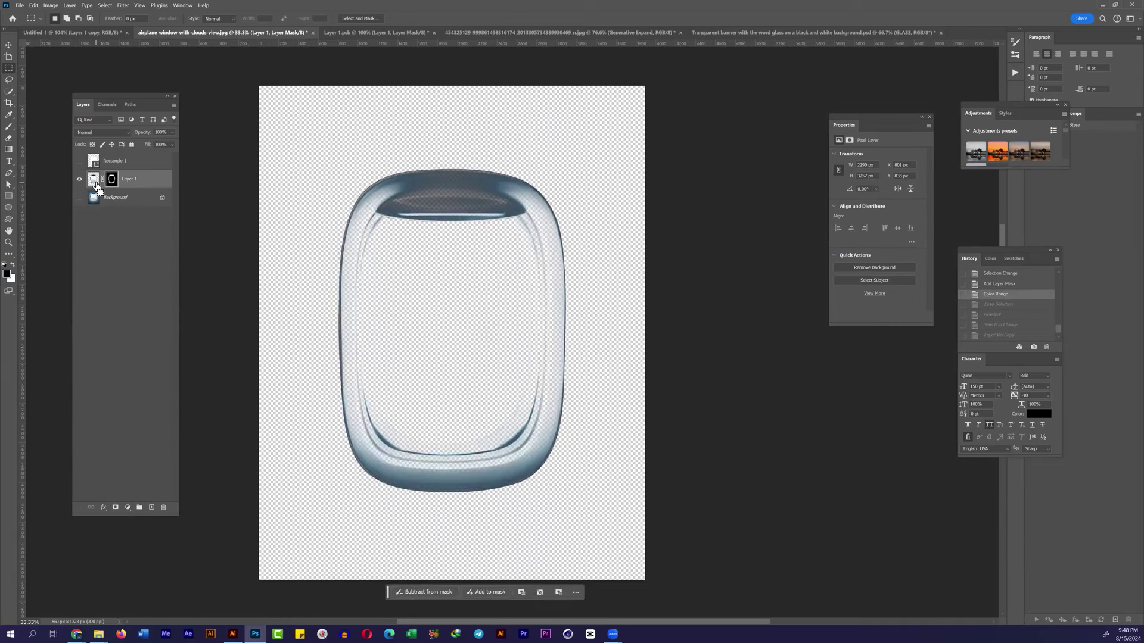
key(ctrl+z)
key(ctrl+z)
key(ctrl+shift+z)
Step: Select the Move tool and return to the GLASS banner document
key(v)
key(ctrl+Tab)
key(ctrl+Tab)
key(ctrl+Tab)
click(253, 32)
key(ctrl+Tab)
key(ctrl+Tab)
key(ctrl+Tab)
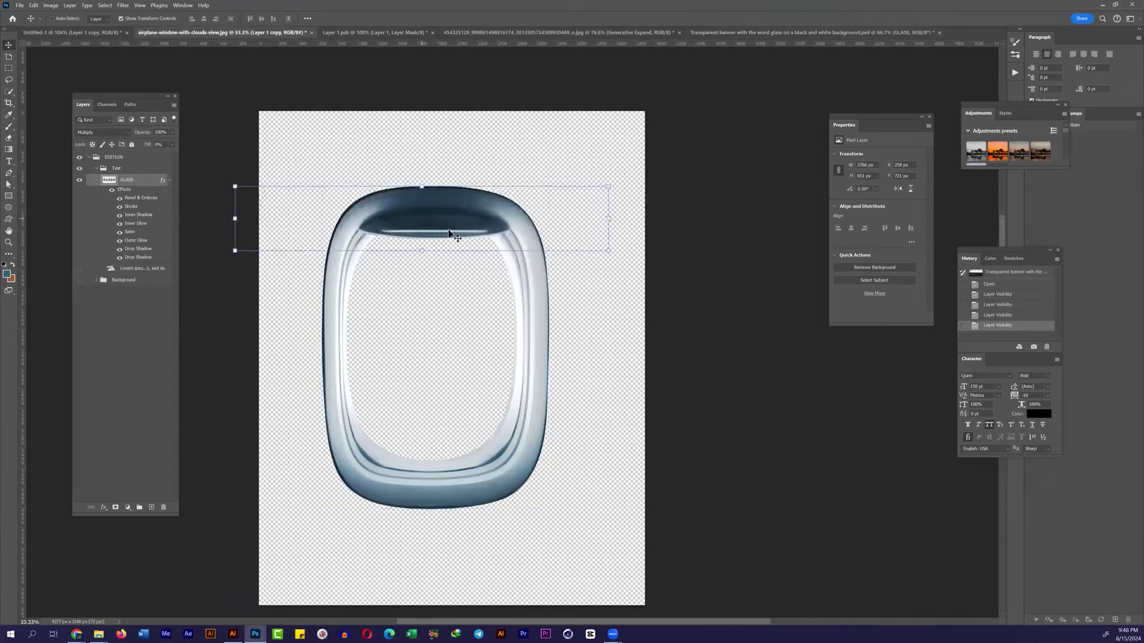
Step: Bring GLASS into the window file and copy its layer style onto Layer 1 copy
drag(331, 27, 424, 219)
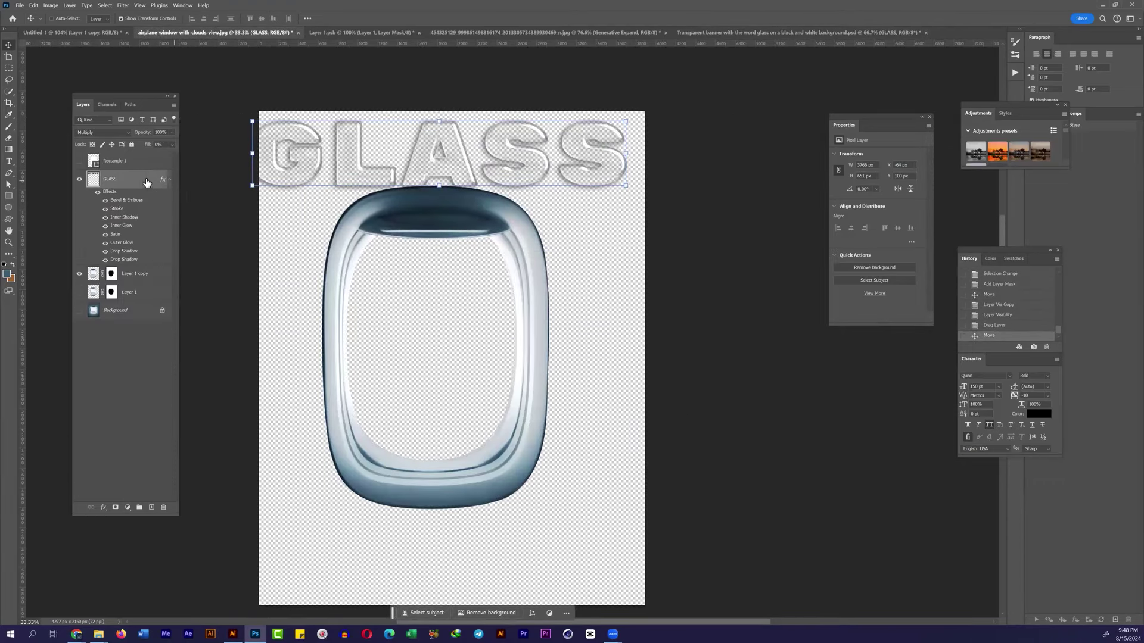
right_click(140, 180)
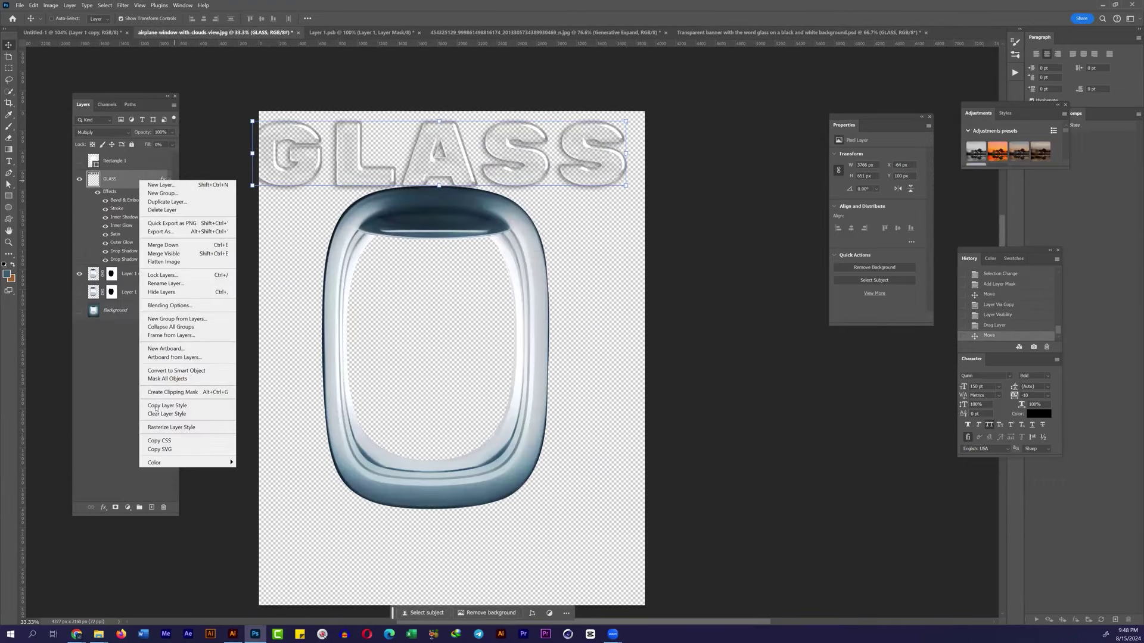
click(167, 293)
right_click(128, 275)
click(173, 492)
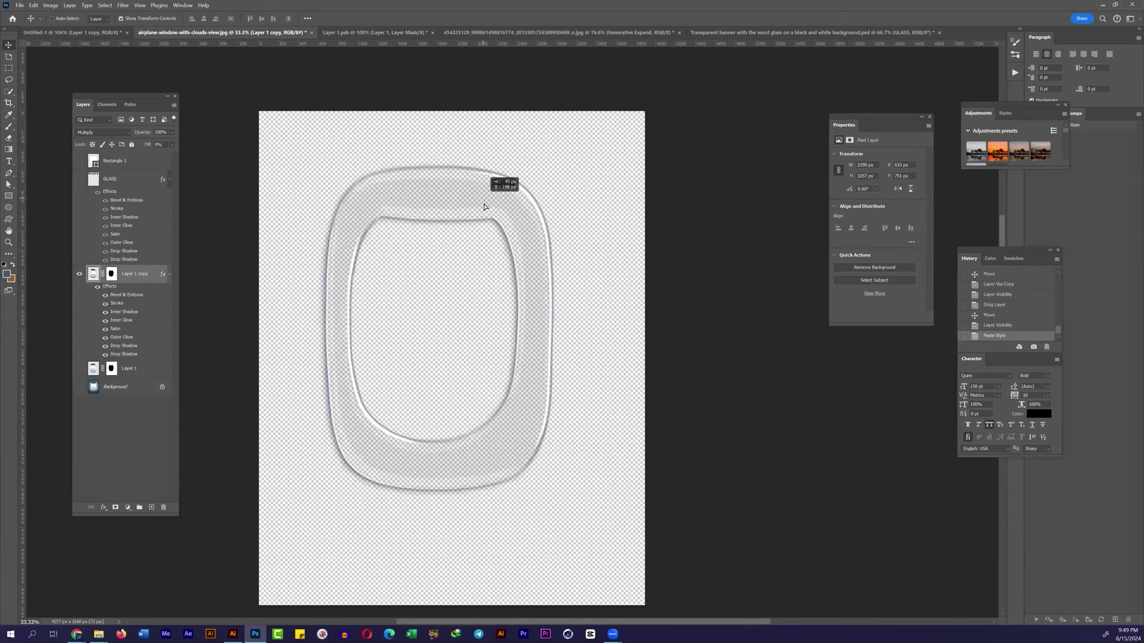
Step: Place the glass window frame in Untitled-1, scale it down, and stack it above the brightness adjustment
drag(484, 207, 374, 243)
key(ctrl+t)
key(Return)
drag(119, 198, 143, 179)
Step: Release the window layer's clipping mask, then move and stretch the window shape onto the globe window
click(80, 292)
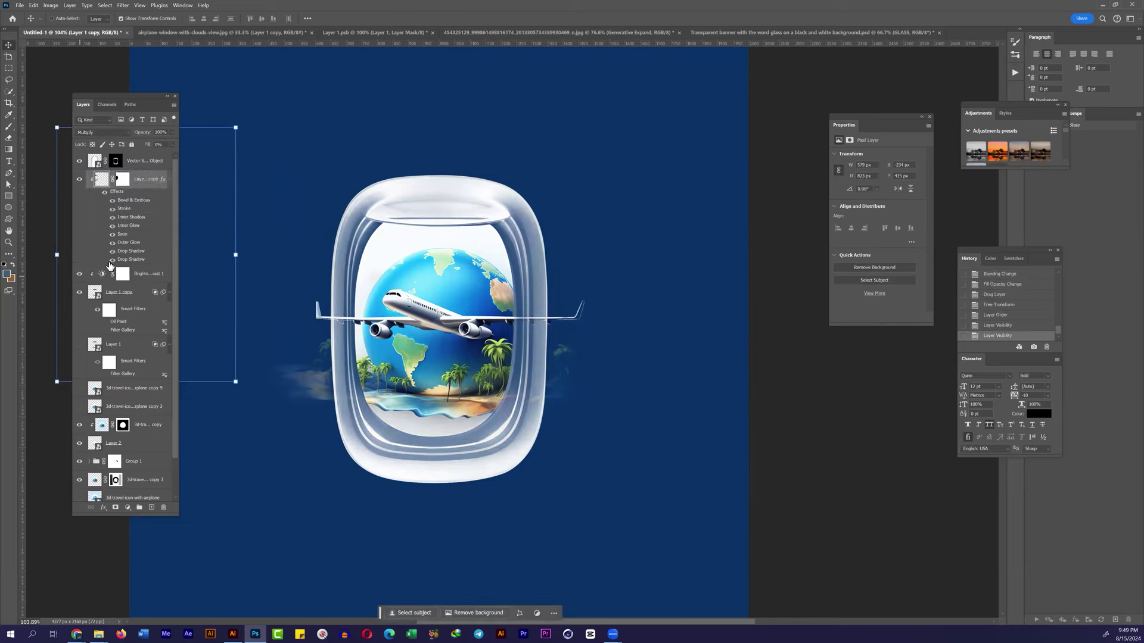
right_click(146, 182)
click(197, 396)
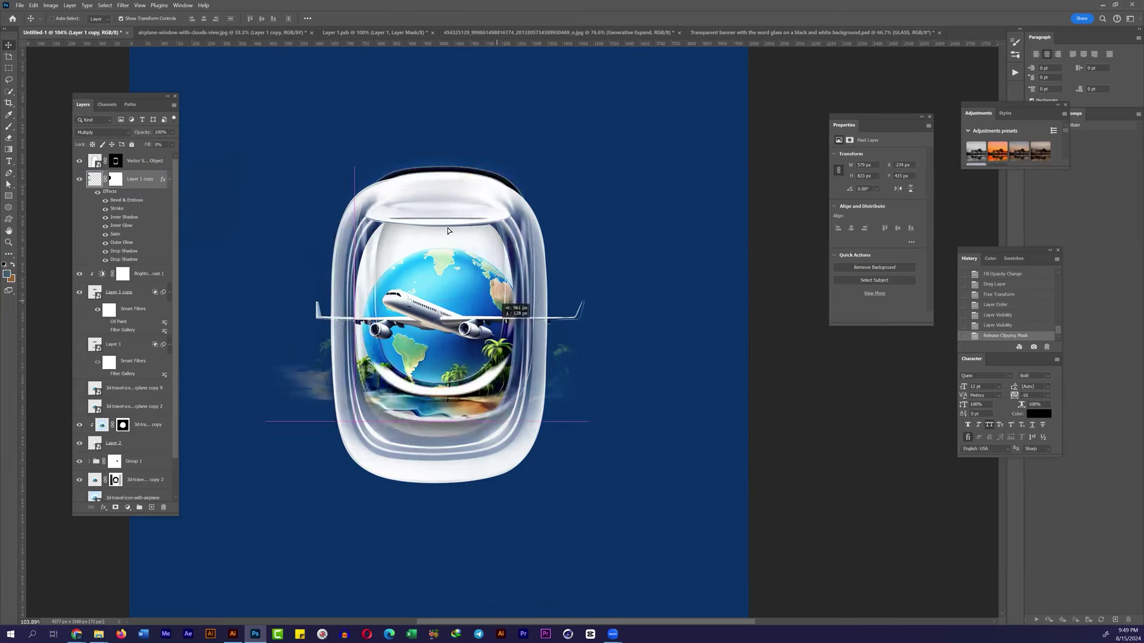
drag(436, 326, 599, 240)
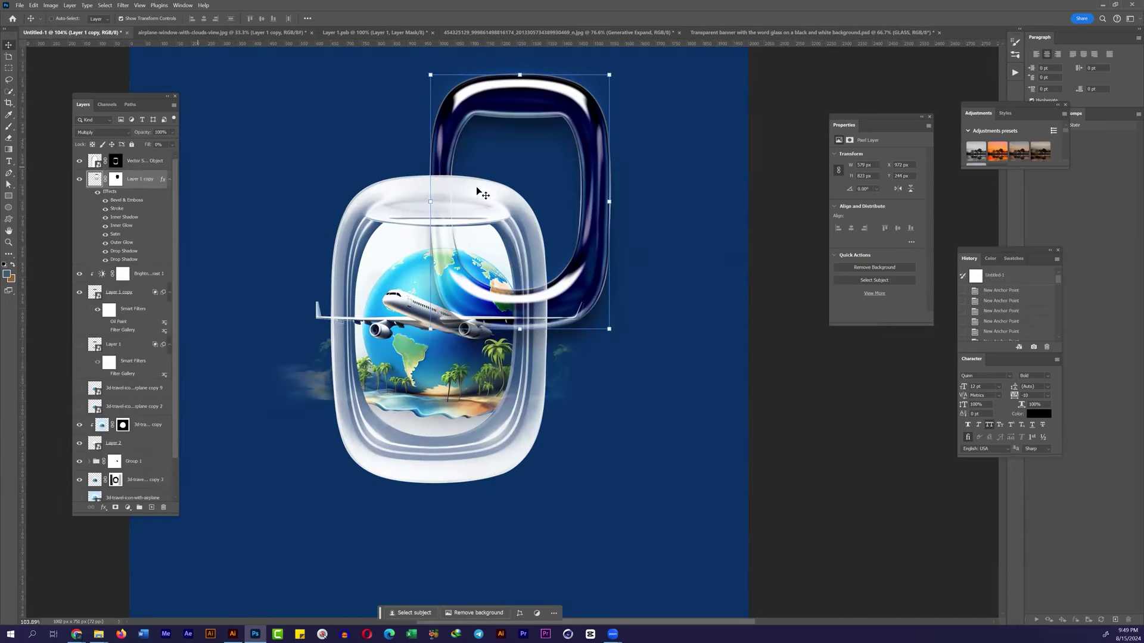
drag(477, 191, 396, 291)
drag(439, 431, 442, 490)
key(Return)
Step: Turn the glass frame back on and show the GLASS banner's background layer
click(79, 292)
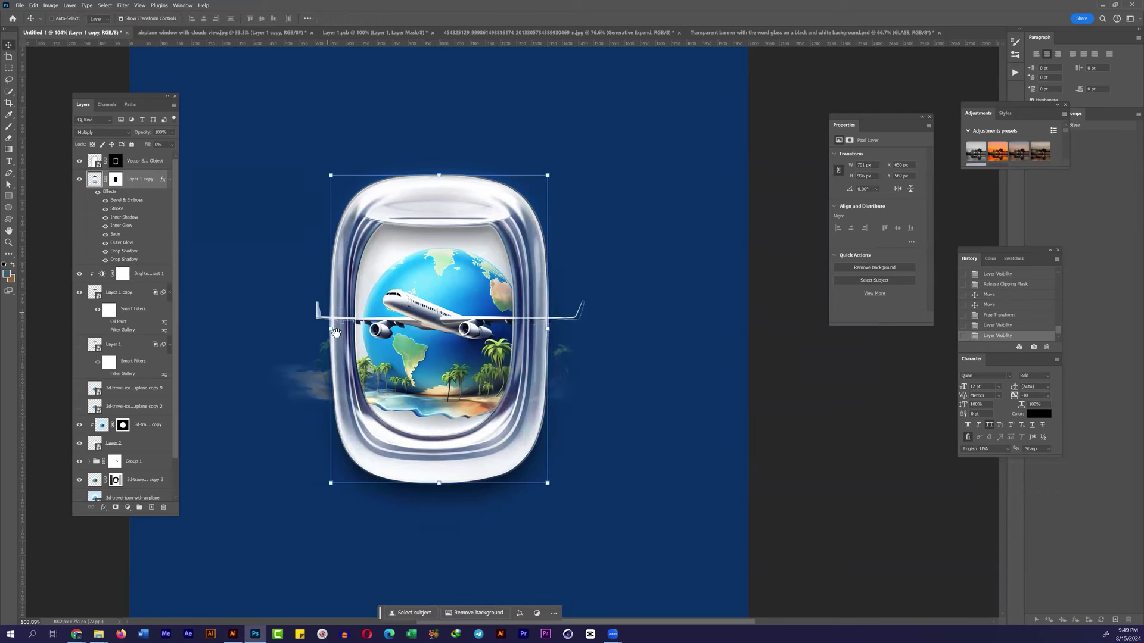
drag(453, 280, 598, 186)
key(ctrl+z)
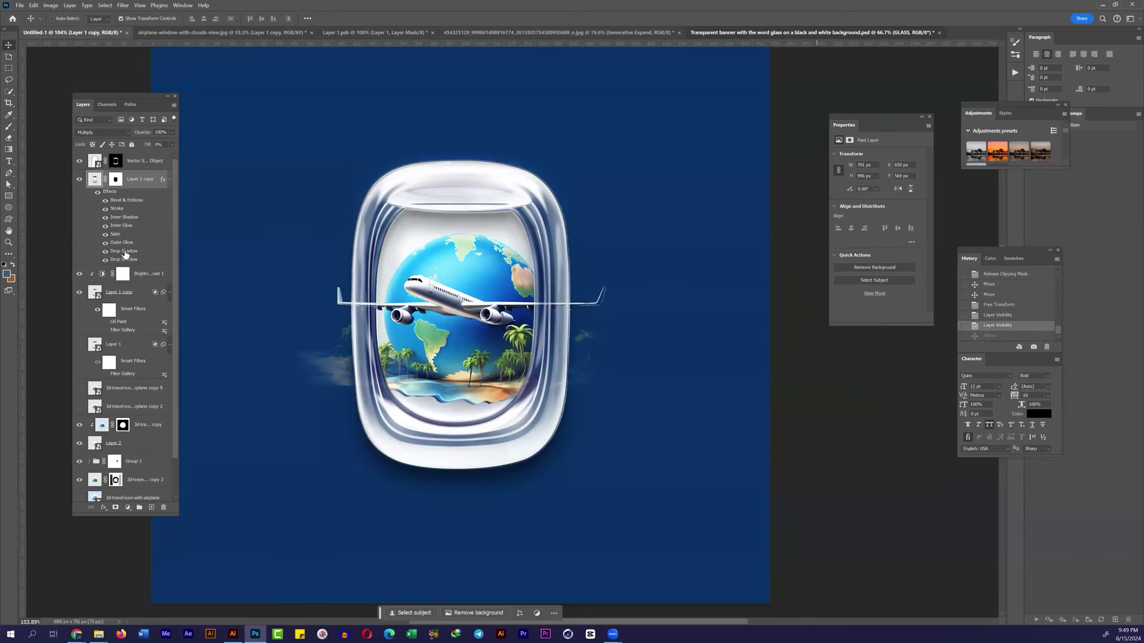
click(822, 32)
click(79, 280)
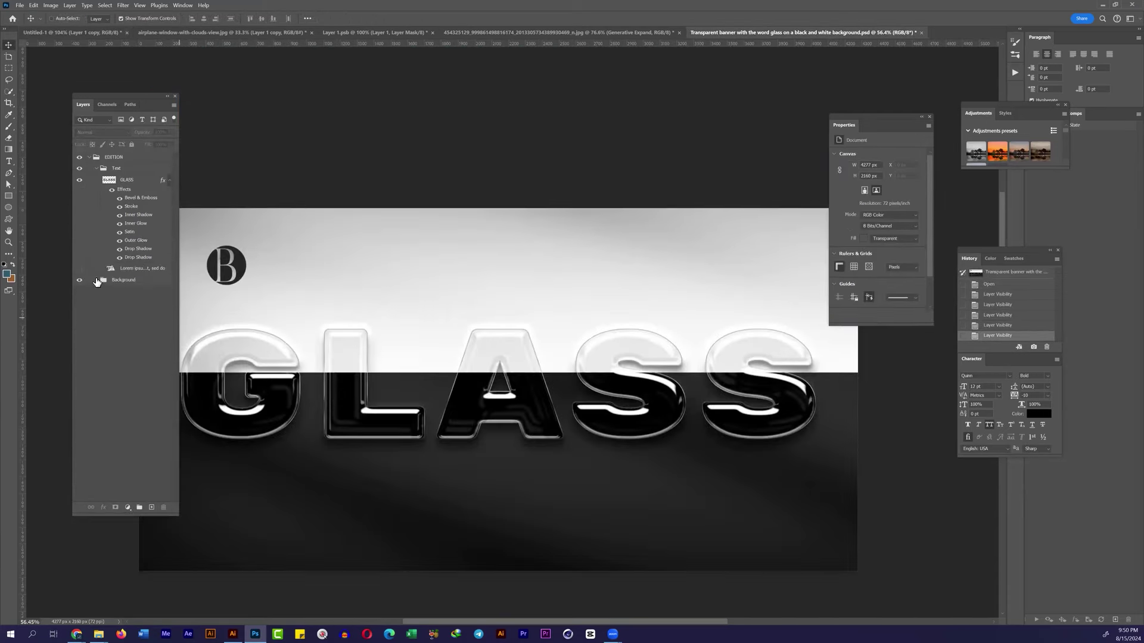
key(ctrl+shift+Tab)
key(ctrl+shift+Tab)
key(ctrl+shift+Tab)
key(ctrl+shift+Tab)
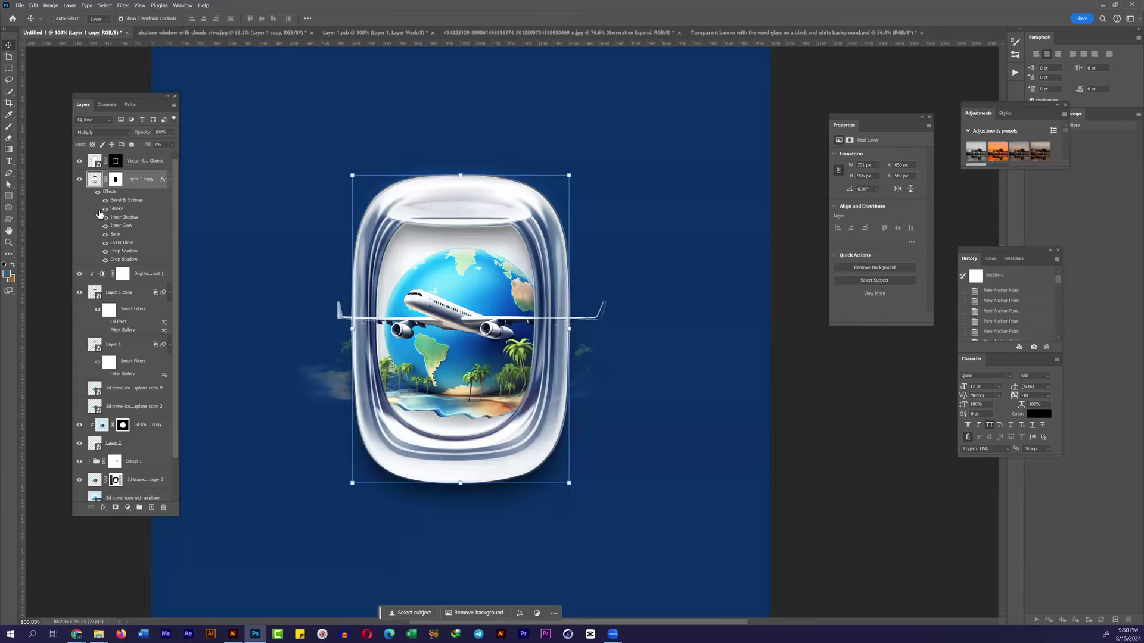
Step: Try Dissolve, Normal and Multiply blending on the frame, settling on Multiply
click(102, 133)
click(144, 189)
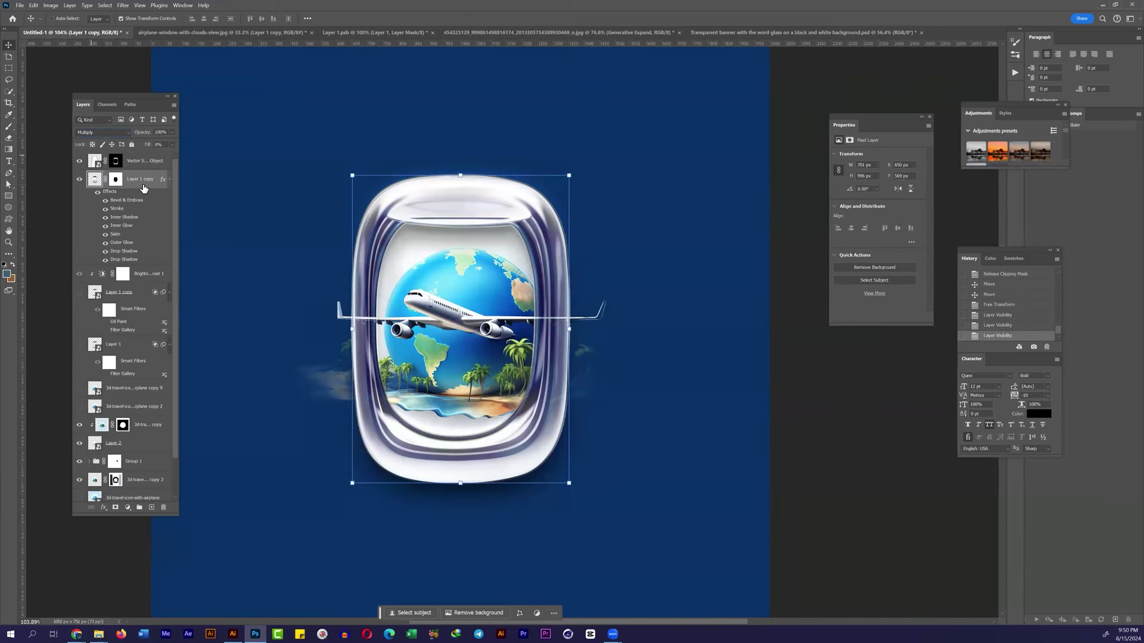
click(79, 178)
click(101, 132)
click(101, 132)
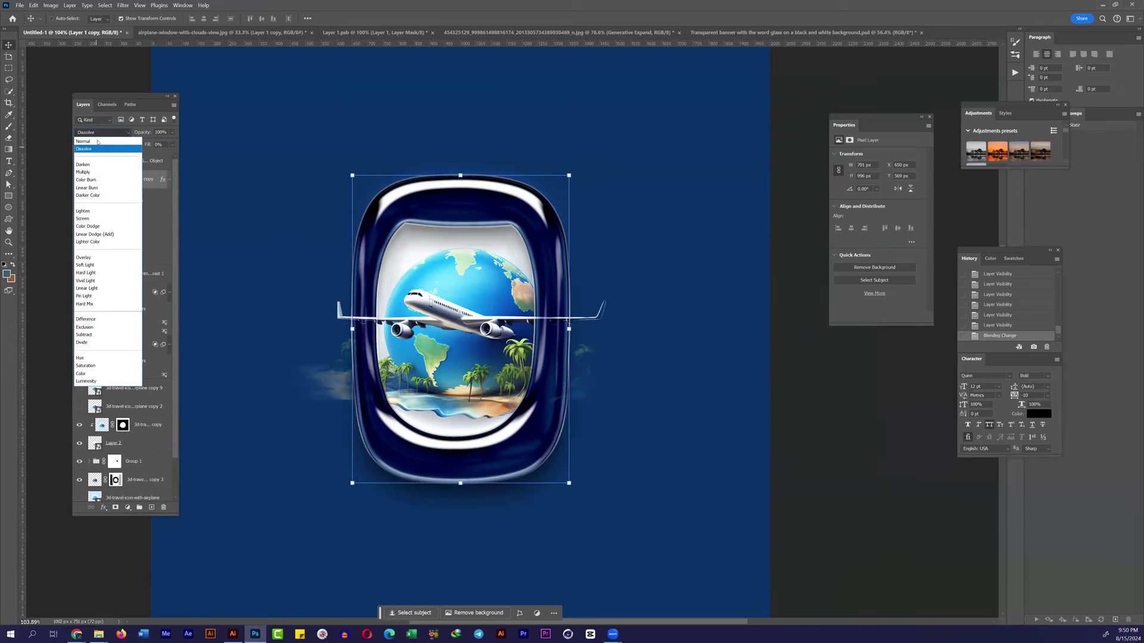
click(79, 292)
click(112, 135)
click(93, 174)
click(80, 179)
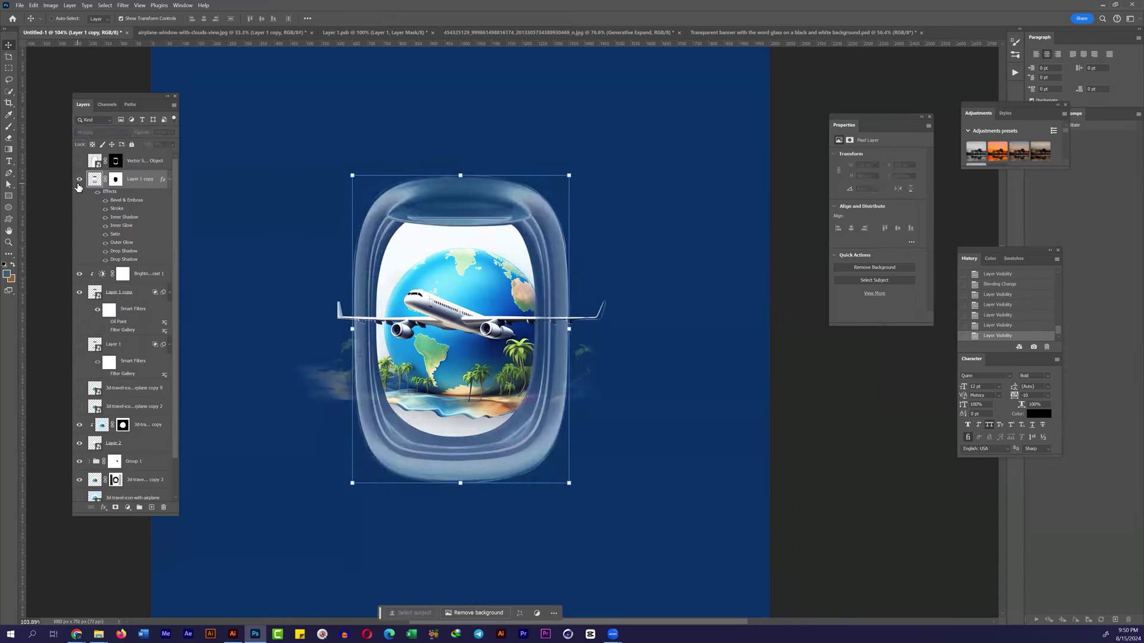
click(80, 178)
Step: In the banner, expand the Background group and start transforming the Decor layer
key(ctrl+shift+Tab)
click(96, 280)
click(126, 327)
key(ctrl+t)
scroll(420, 458, down, 1)
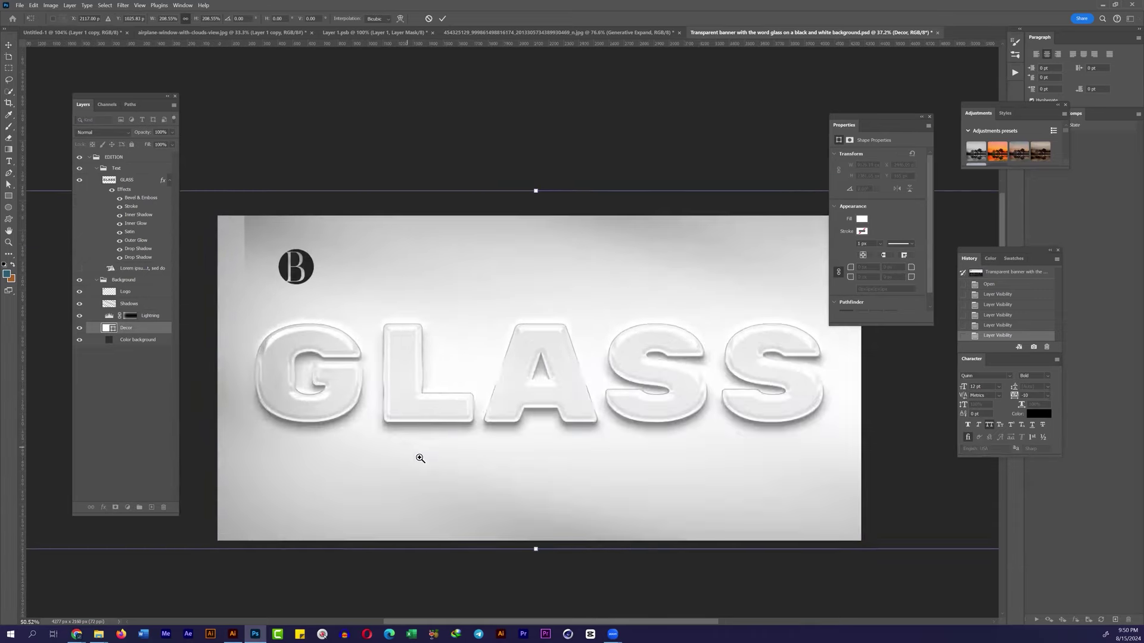
Step: Remove the frame's drop shadow, outer glow and stroke effects in Layer Style
scroll(420, 458, up, 1)
scroll(413, 460, down, 1)
key(ctrl+shift+Tab)
key(ctrl+shift+Tab)
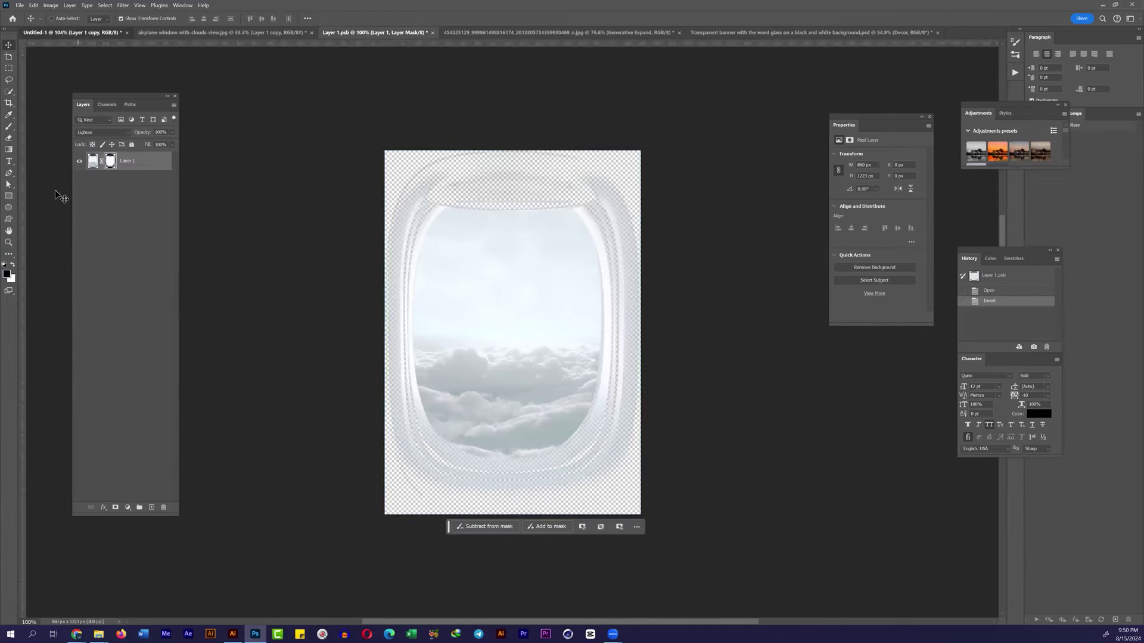
key(ctrl+shift+Tab)
key(ctrl+shift+Tab)
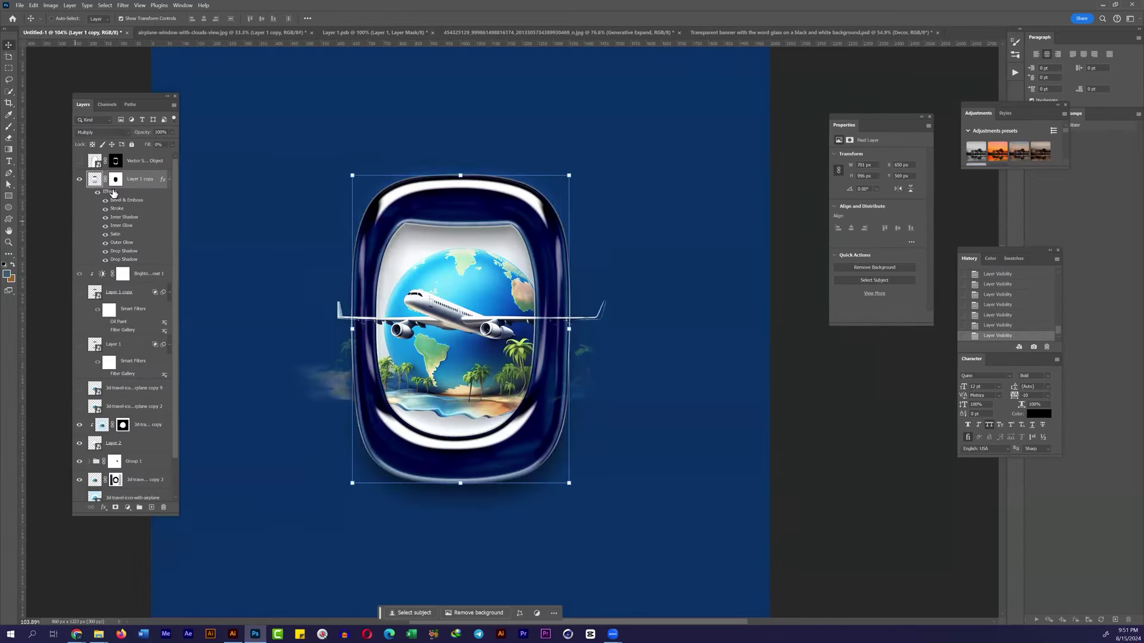
double_click(114, 193)
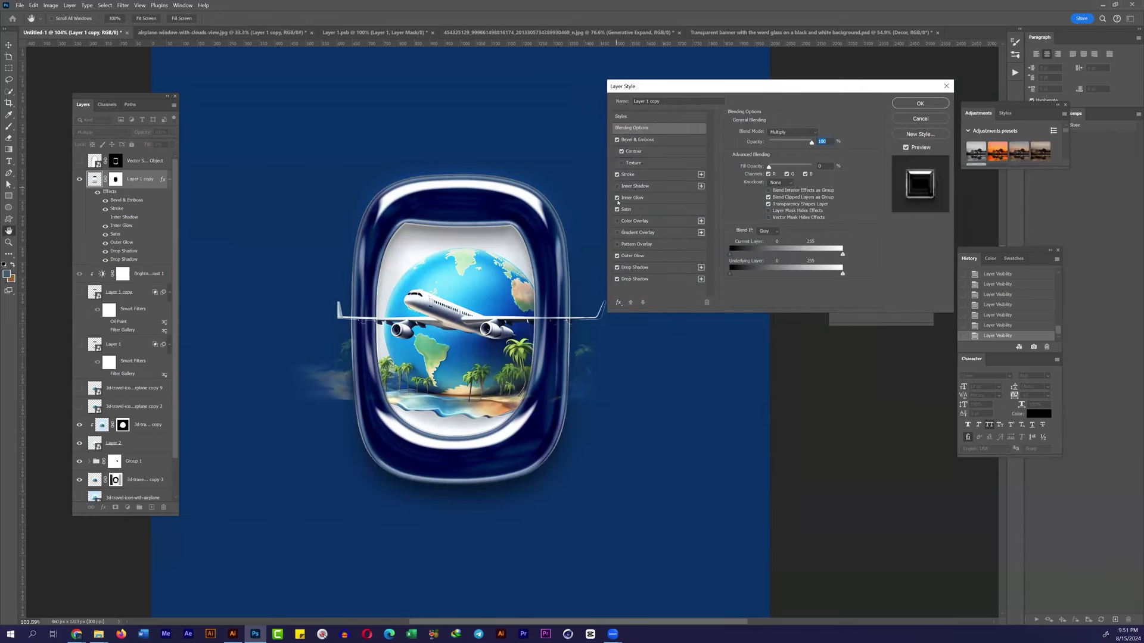
click(617, 279)
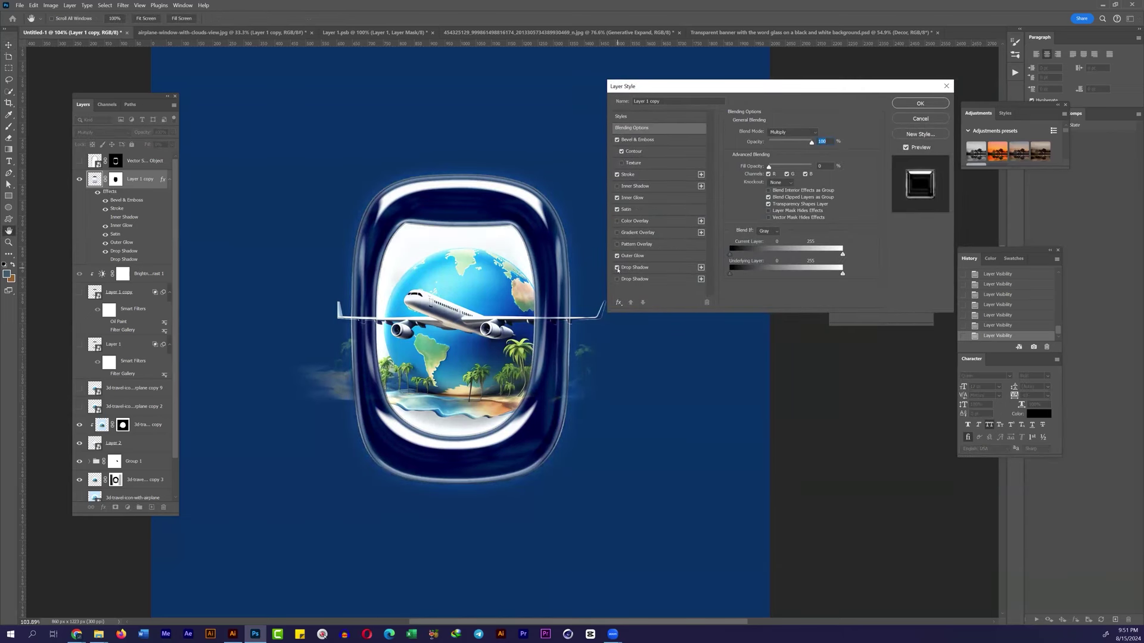
click(617, 256)
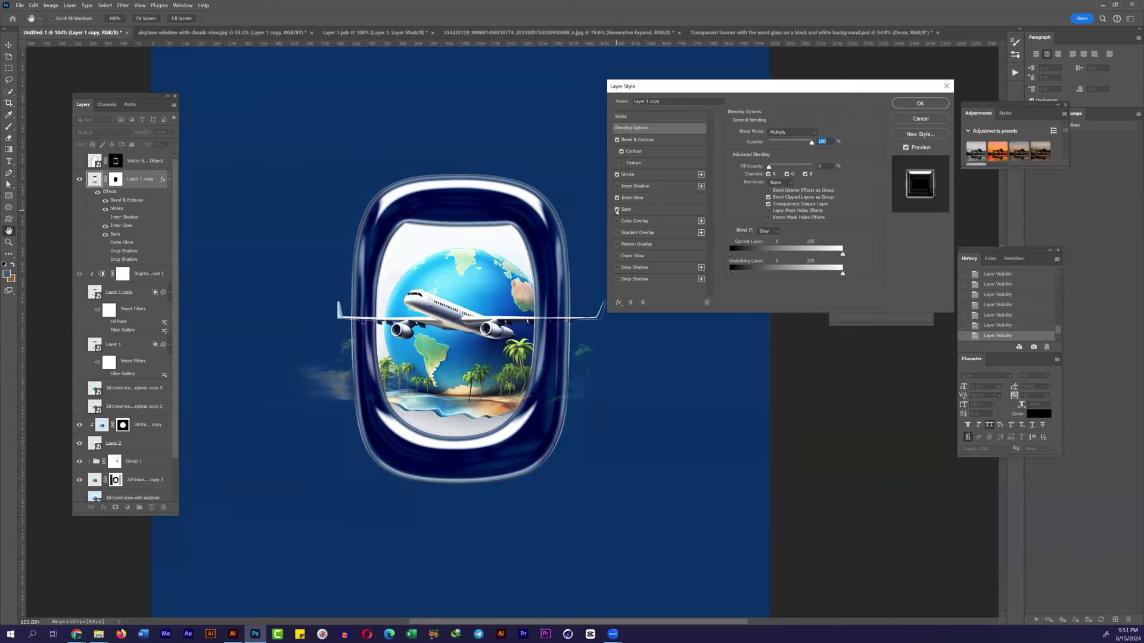
click(618, 175)
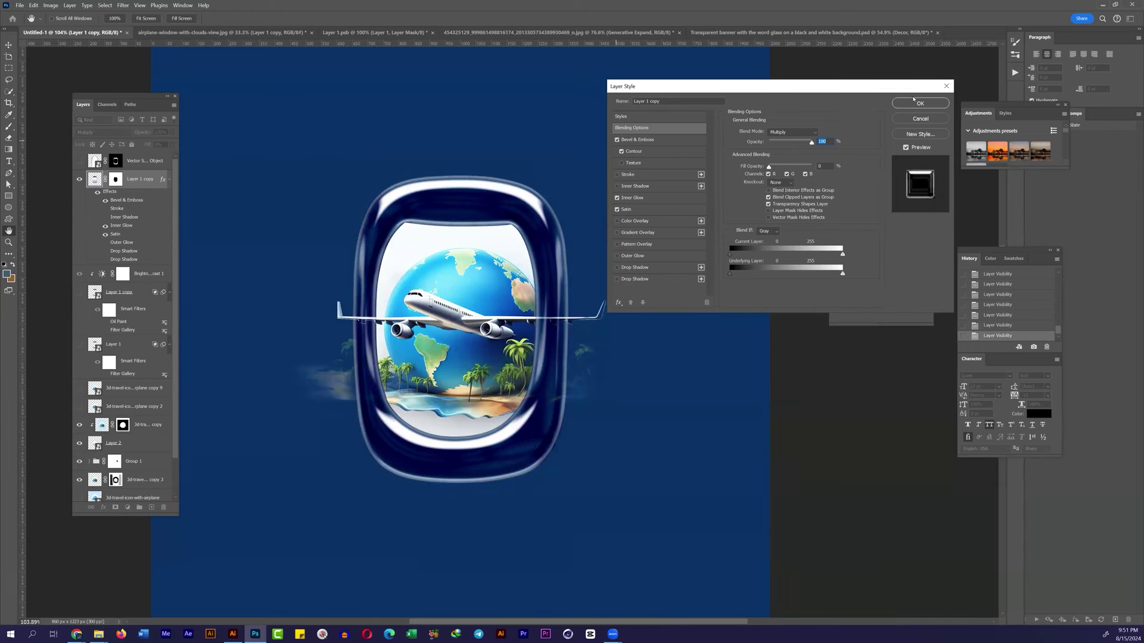
key(Return)
Step: Group the window frame, set the group to Lighten, and select the visible frame layer
key(ctrl+g)
click(102, 132)
click(95, 220)
click(116, 305)
click(79, 303)
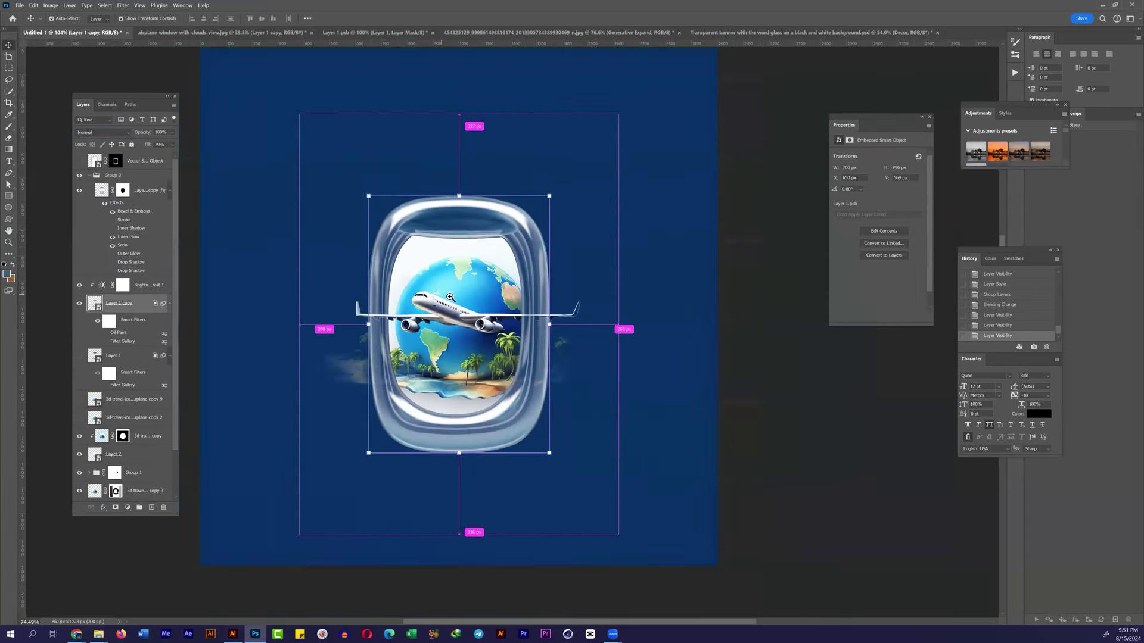
Step: Lower the frame's Fill to 26%, group it, and clip a brightening Brightness/Contrast adjustment to the group
drag(149, 156, 142, 156)
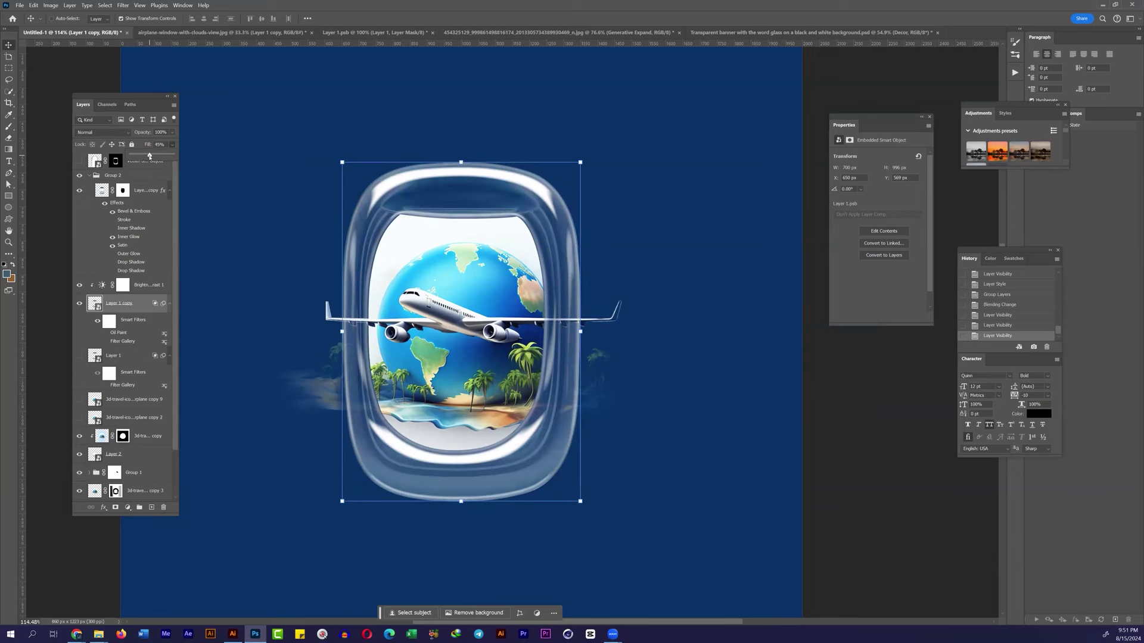
key(m)
key(ctrl+0)
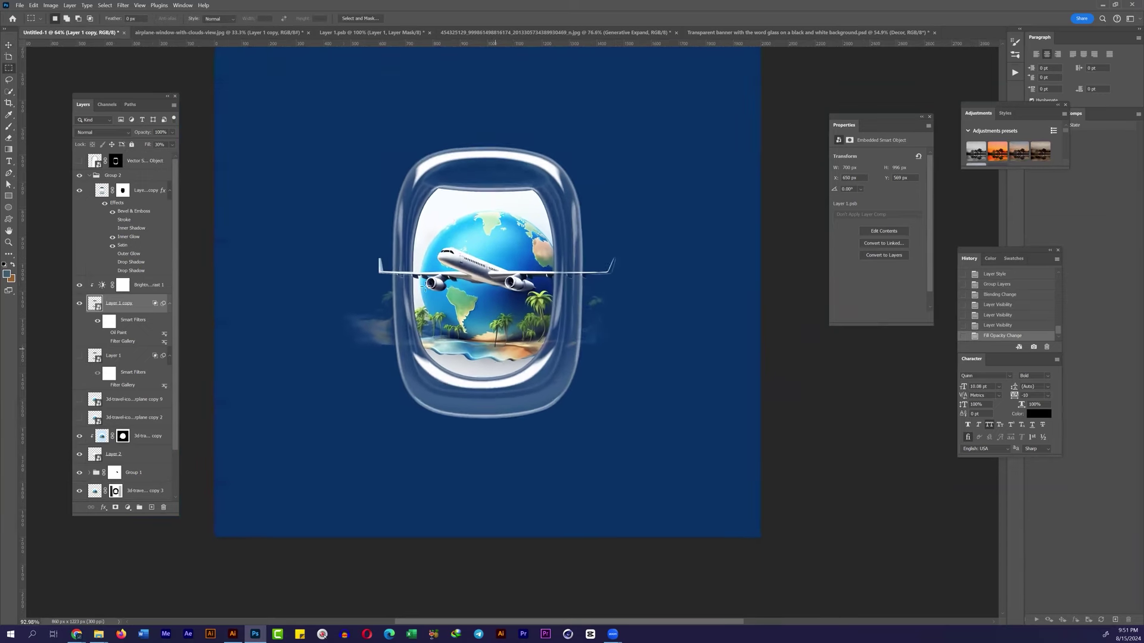
key(ctrl+g)
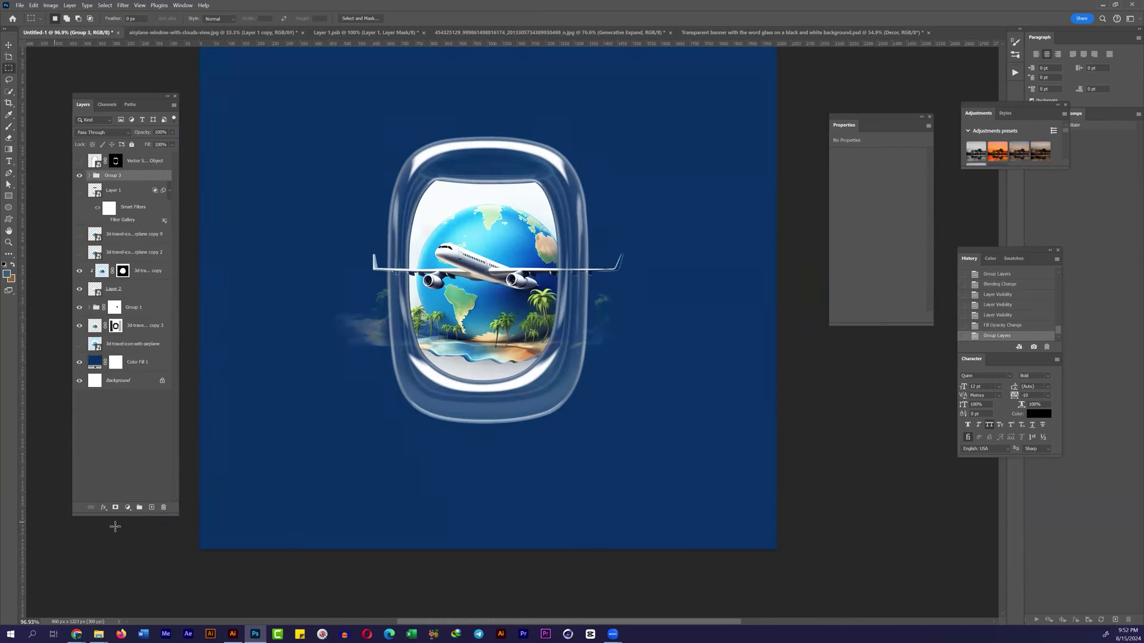
drag(877, 179, 894, 185)
key(ctrl+alt+g)
Step: Move the adjustment and group lower in the stack, then select the remaining window artwork layers
scroll(510, 301, down, 3)
scroll(511, 329, up, 2)
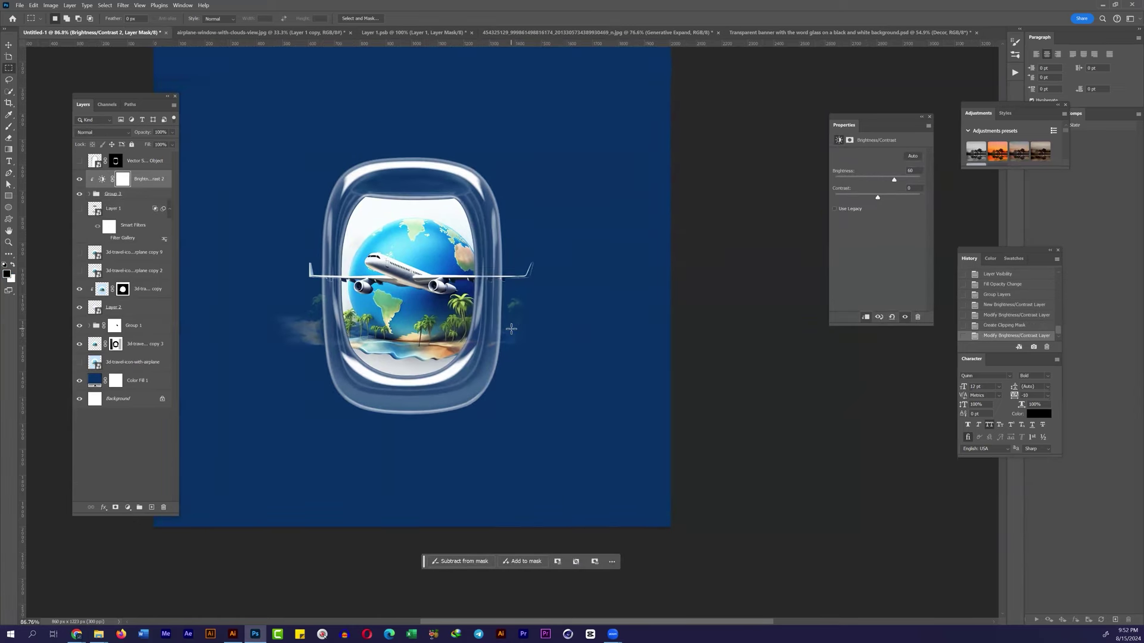
click(115, 218)
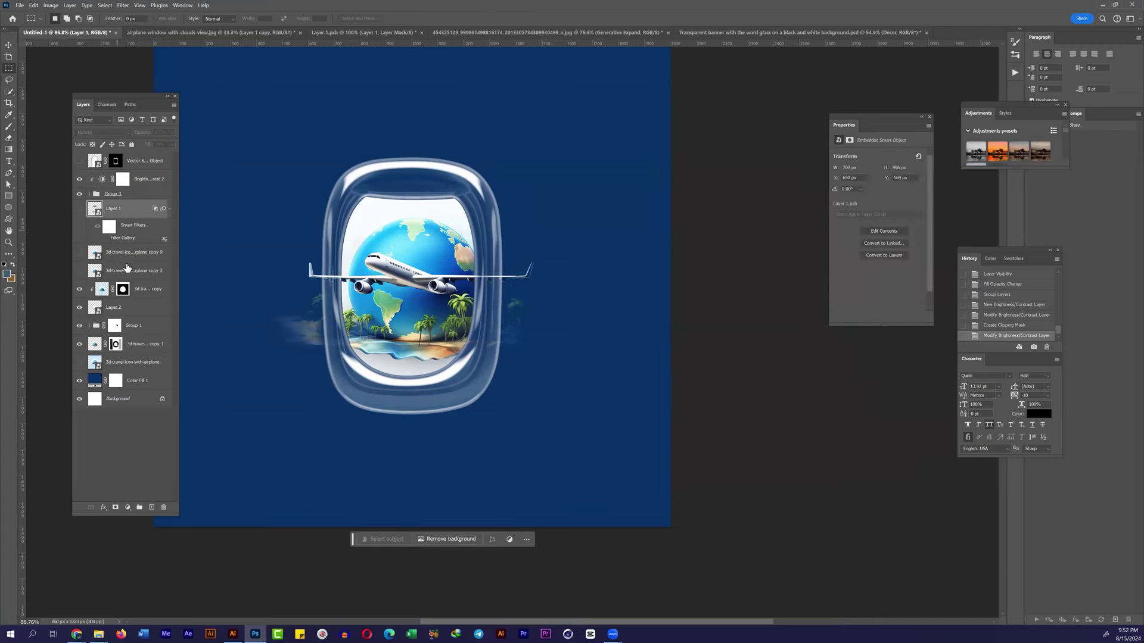
click(143, 179)
drag(135, 194, 137, 279)
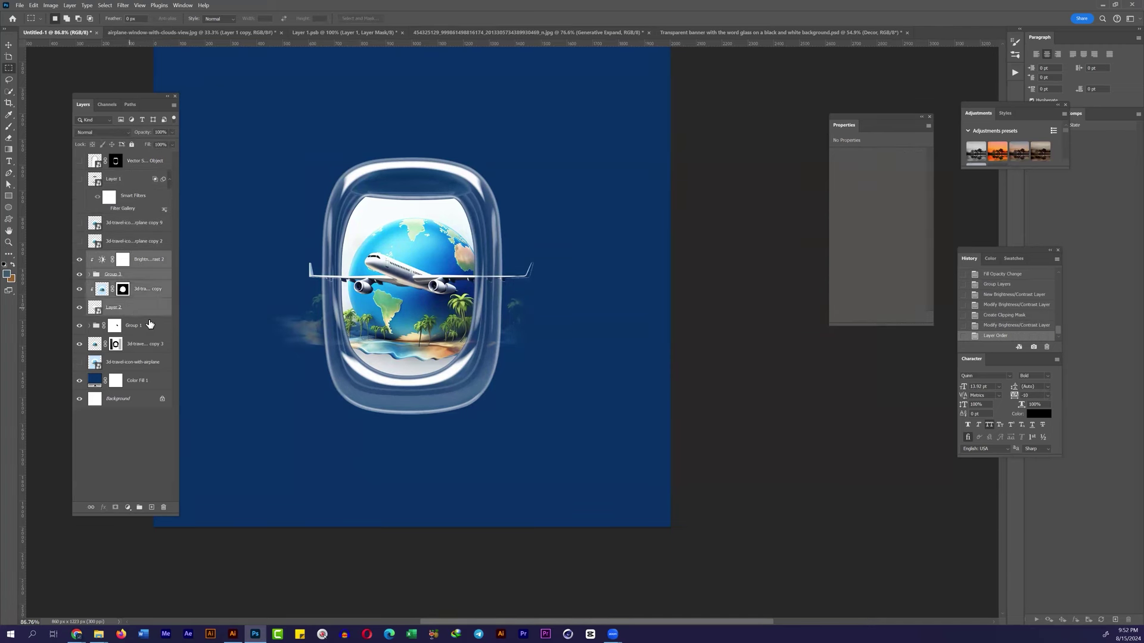
shift+click(116, 347)
Step: Group the window artwork and center it horizontally on the canvas using a temporary rectangle
key(ctrl+g)
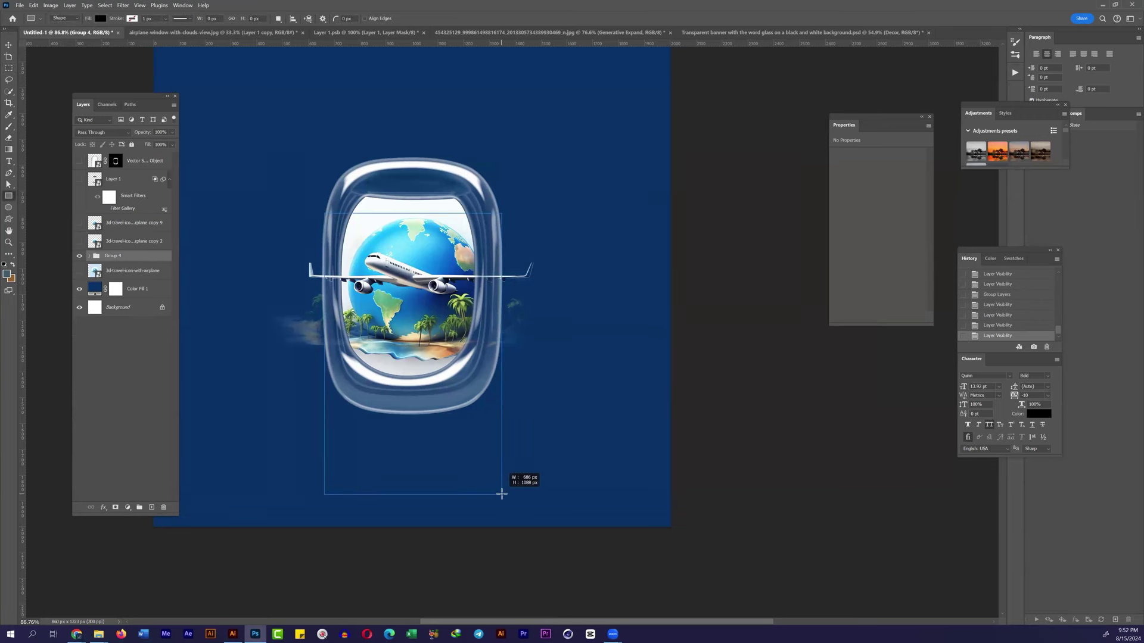
drag(501, 494, 501, 496)
alt+click(371, 312)
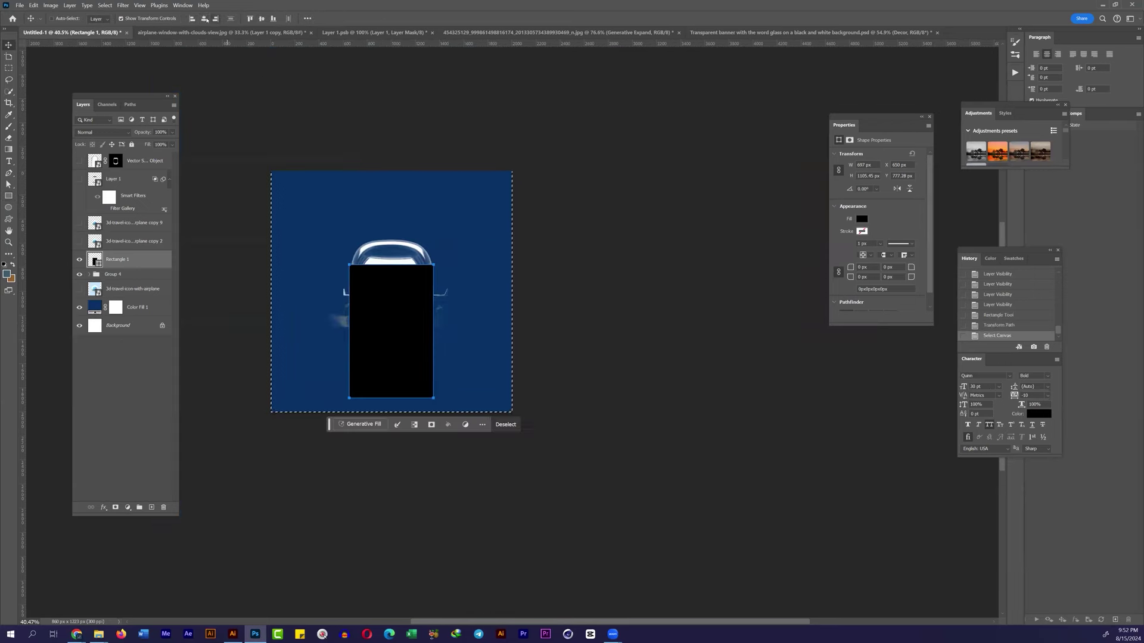
click(383, 365)
key(Delete)
Step: Enlarge the artwork group from its top edge and select the blue colour fill layer
key(ctrl+0)
key(ctrl+t)
key(Return)
drag(479, 174, 479, 145)
key(Return)
key(m)
scroll(424, 322, up, 3)
scroll(425, 322, down, 1)
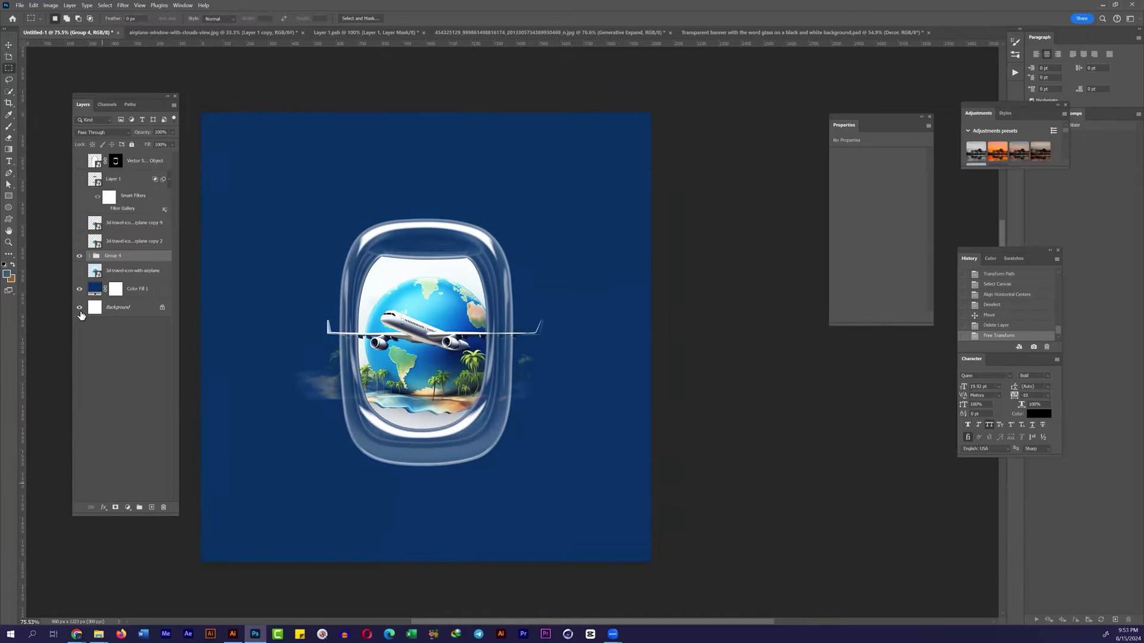
click(137, 289)
click(149, 592)
Step: Browse the Pinterest travel and airline poster pins, including the Thai Airways A350 poster, then return to Photoshop
click(554, 9)
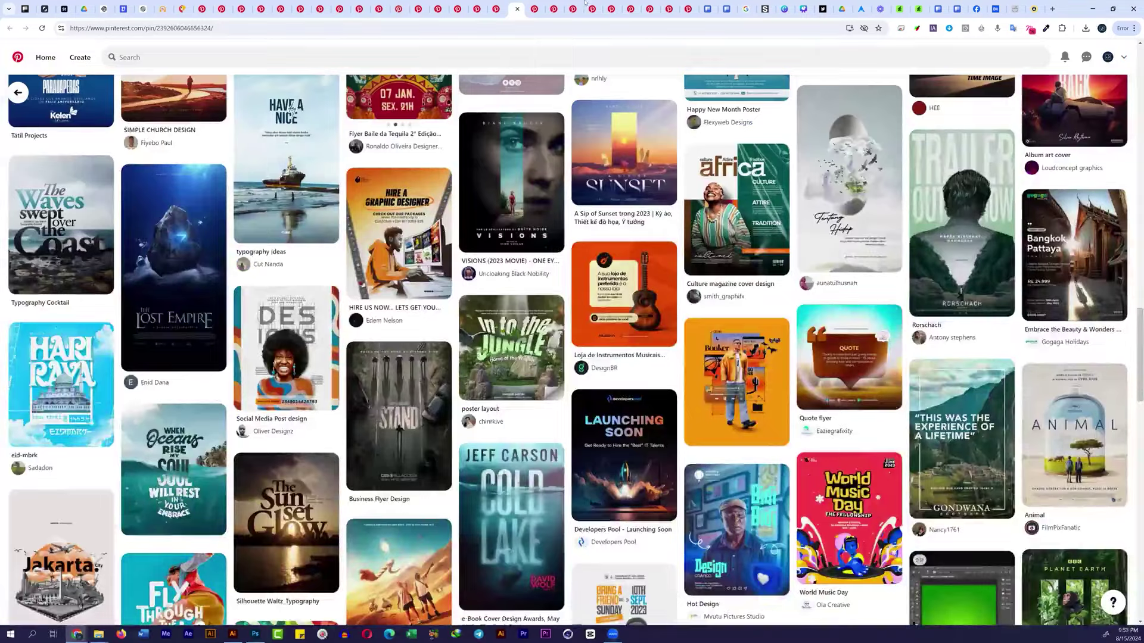
click(592, 9)
click(631, 8)
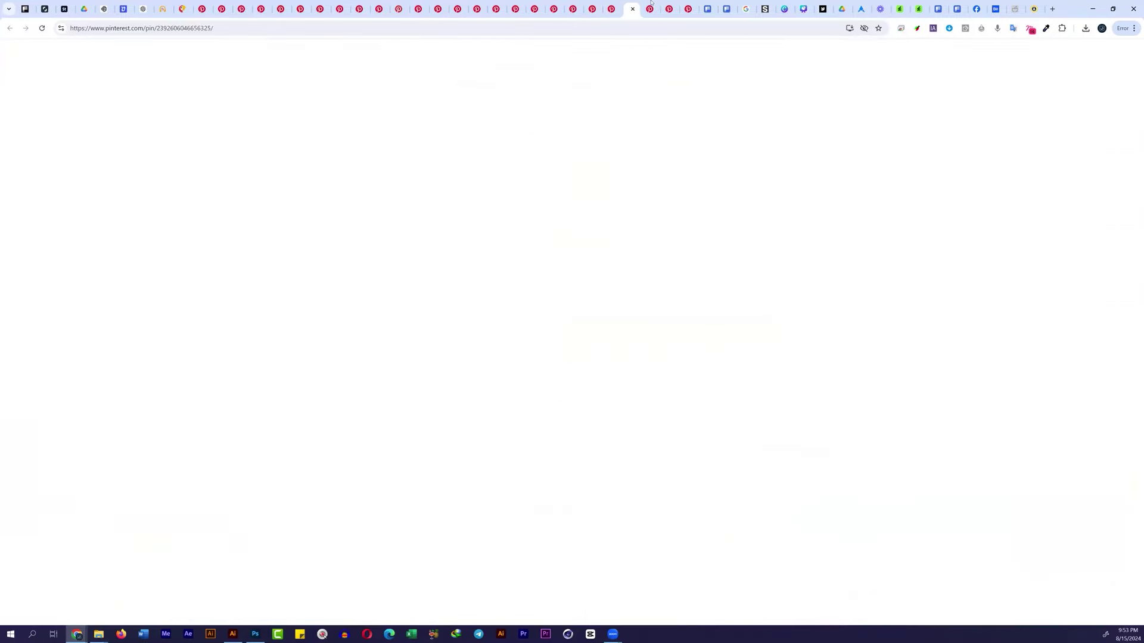
click(691, 6)
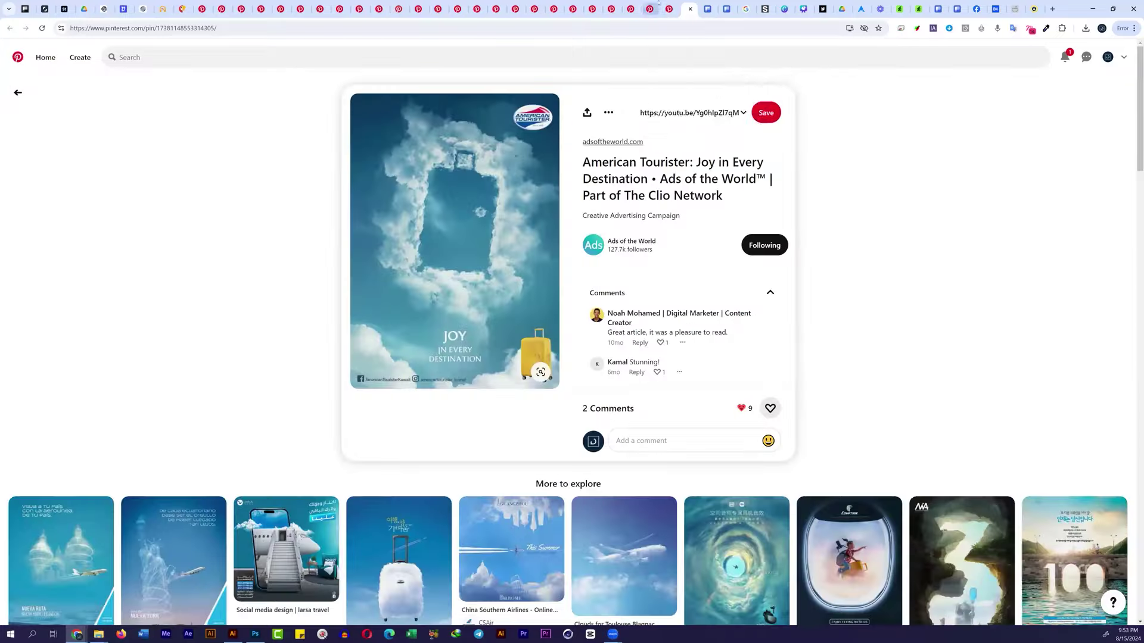
click(650, 8)
click(594, 8)
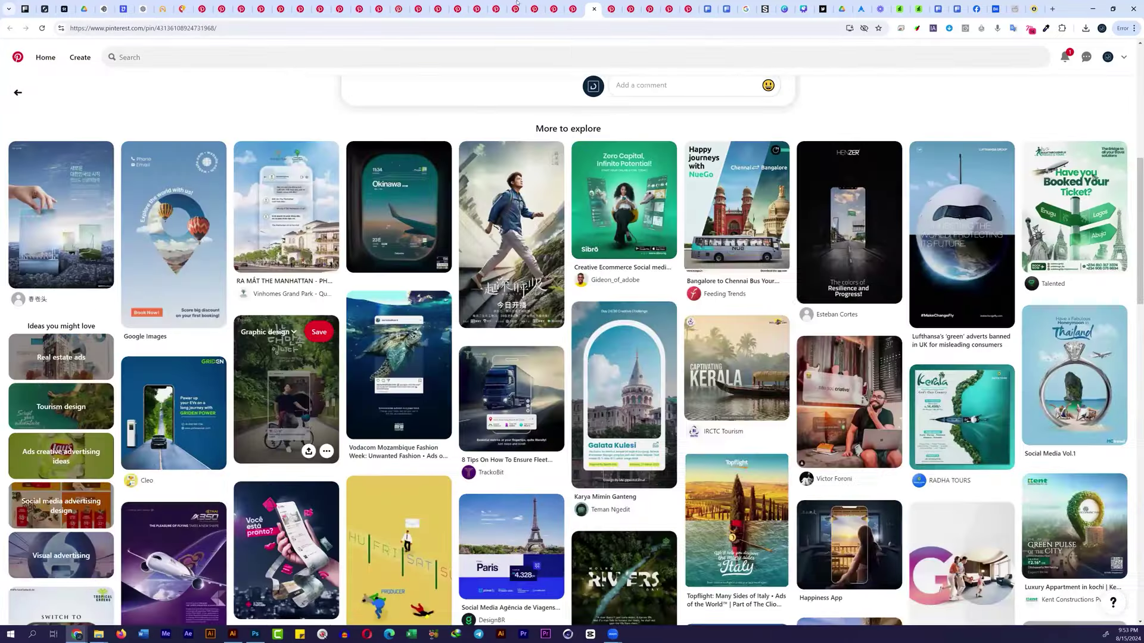
click(554, 9)
key(ctrl+Page_Up)
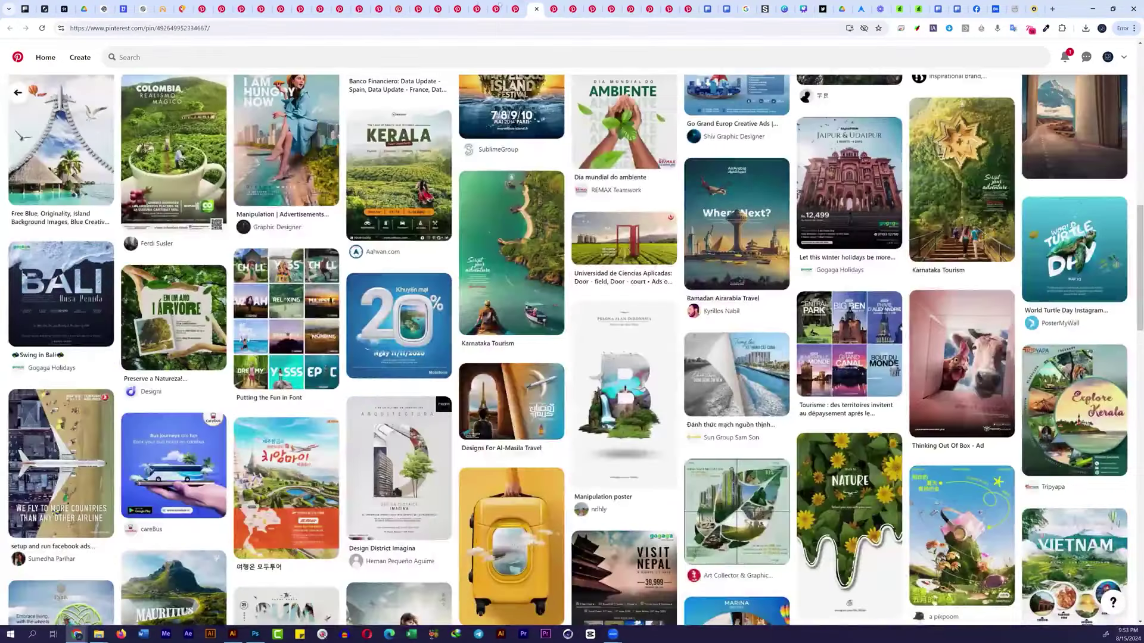
key(ctrl+Page_Up)
key(ctrl+Page_Up)
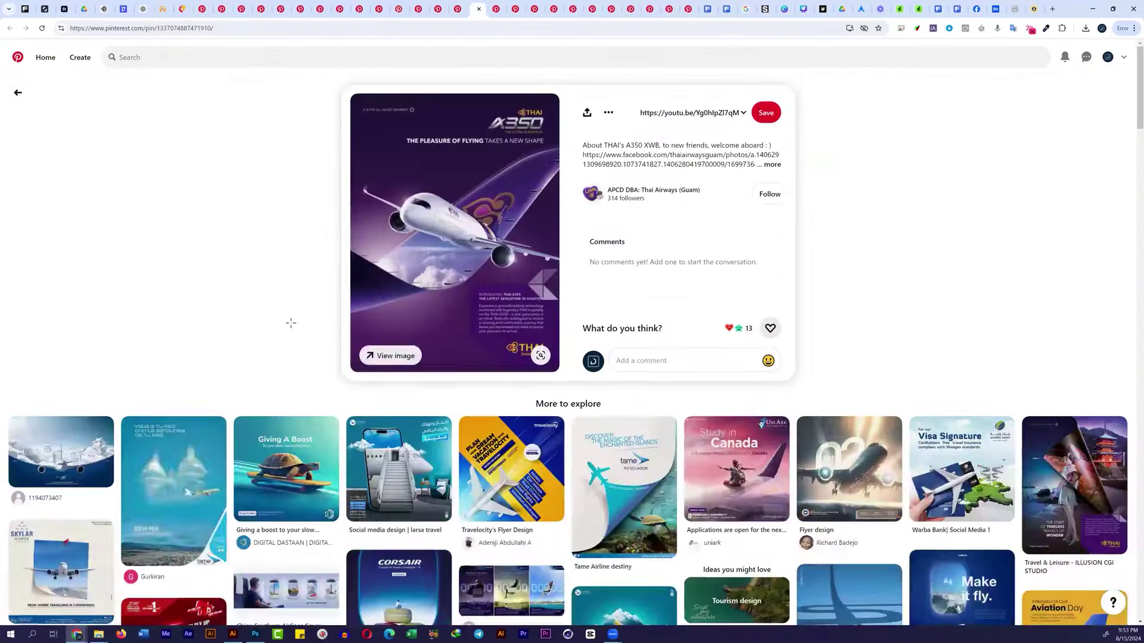
click(255, 634)
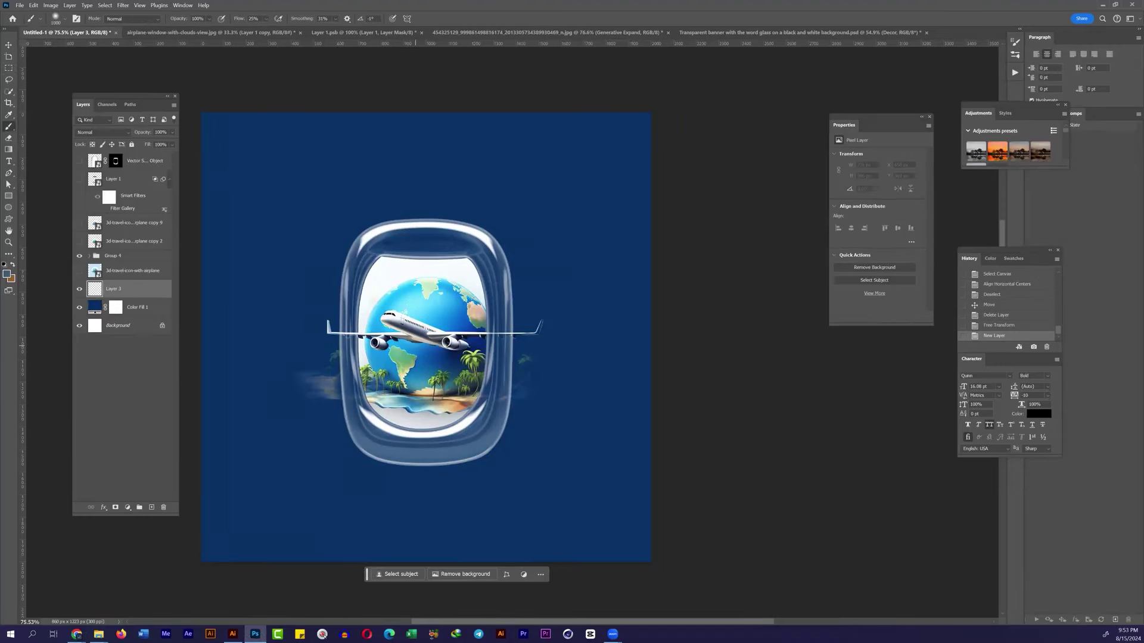
Step: Paint a globe-sampled cyan glow behind the window, then hide and delete that layer
alt+click(400, 303)
click(427, 332)
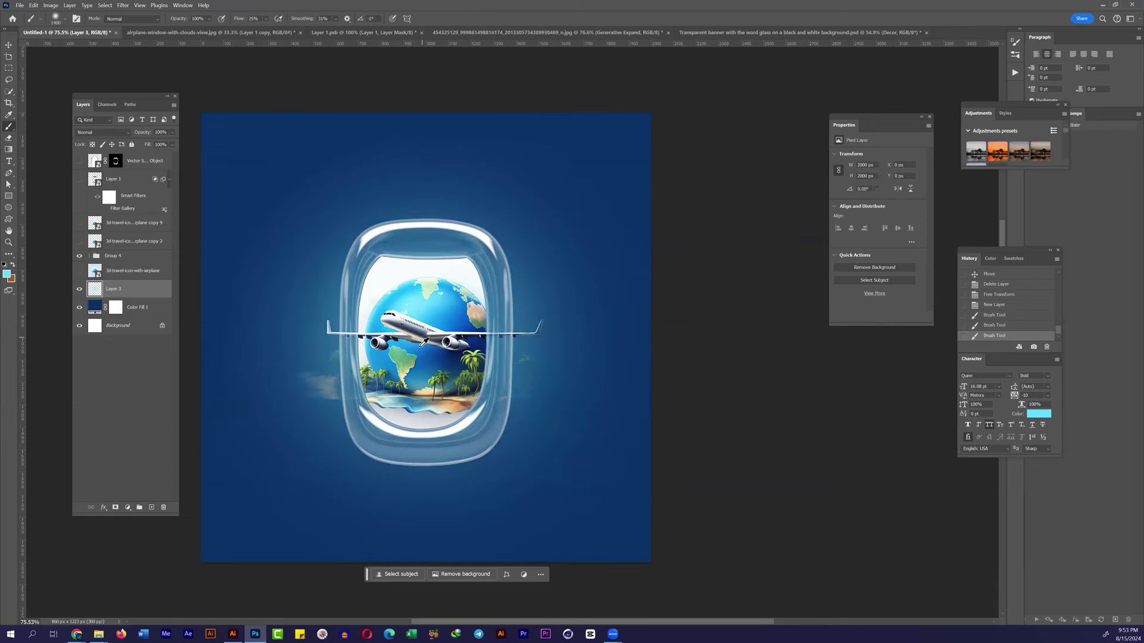
click(79, 289)
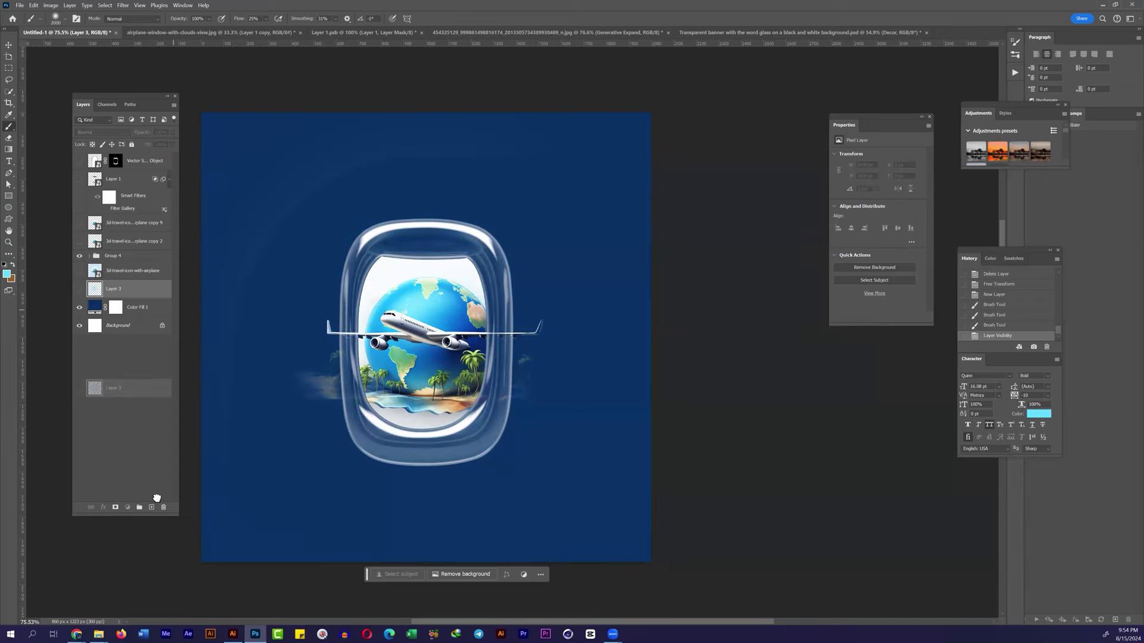
drag(137, 288, 163, 507)
click(145, 595)
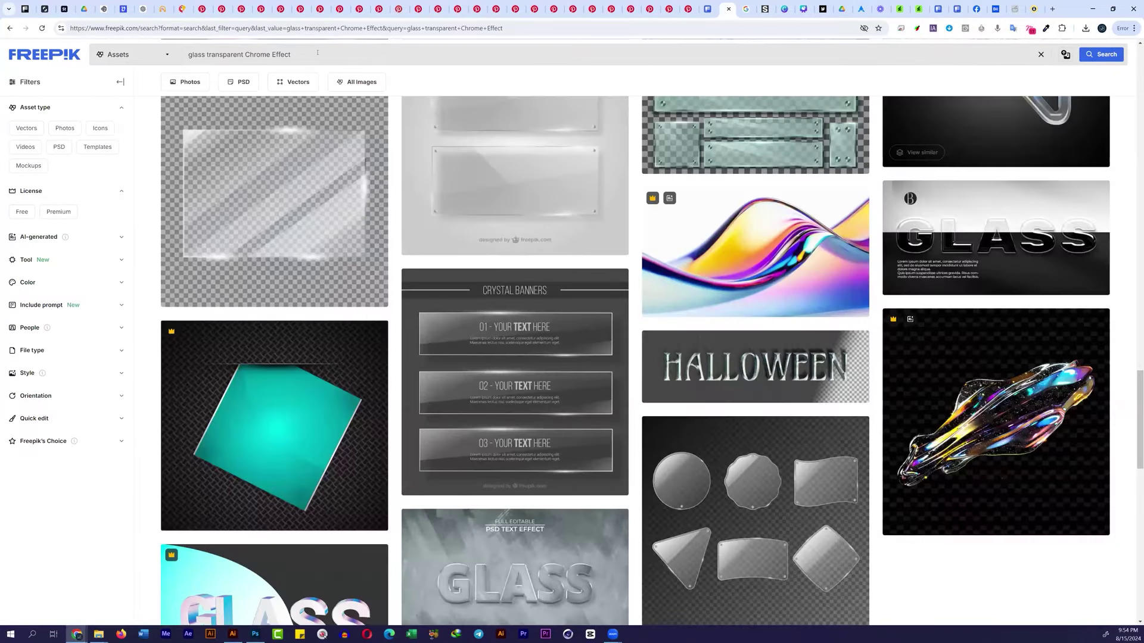
Step: Search Freepik for 'speed glow background' and scroll through the results
triple_click(318, 52)
text(speed )
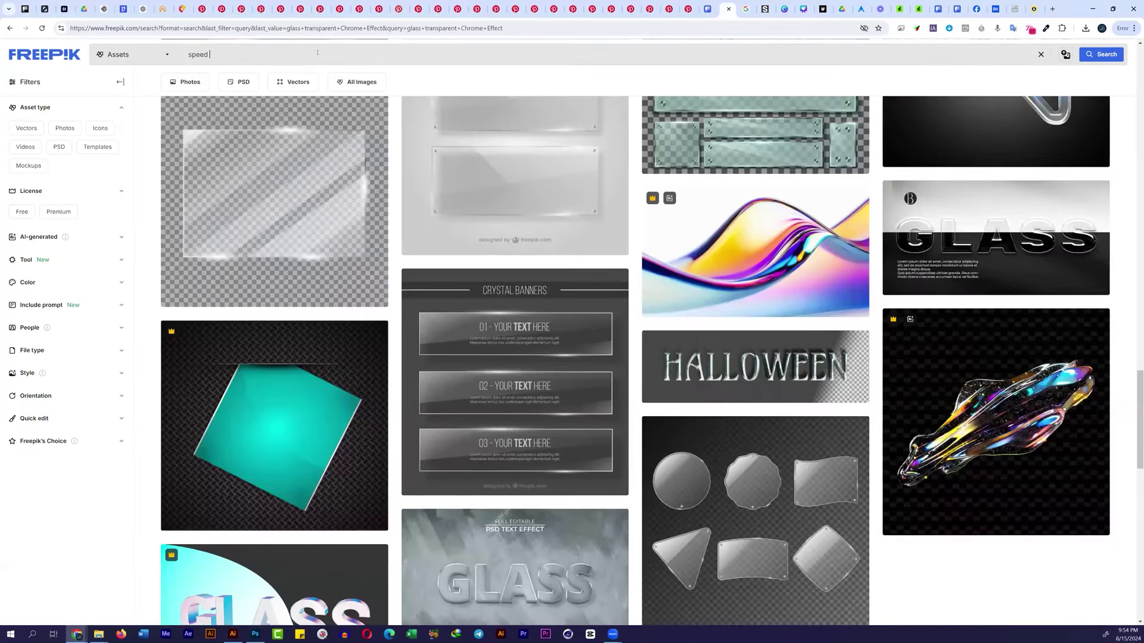
text(glow background)
key(Return)
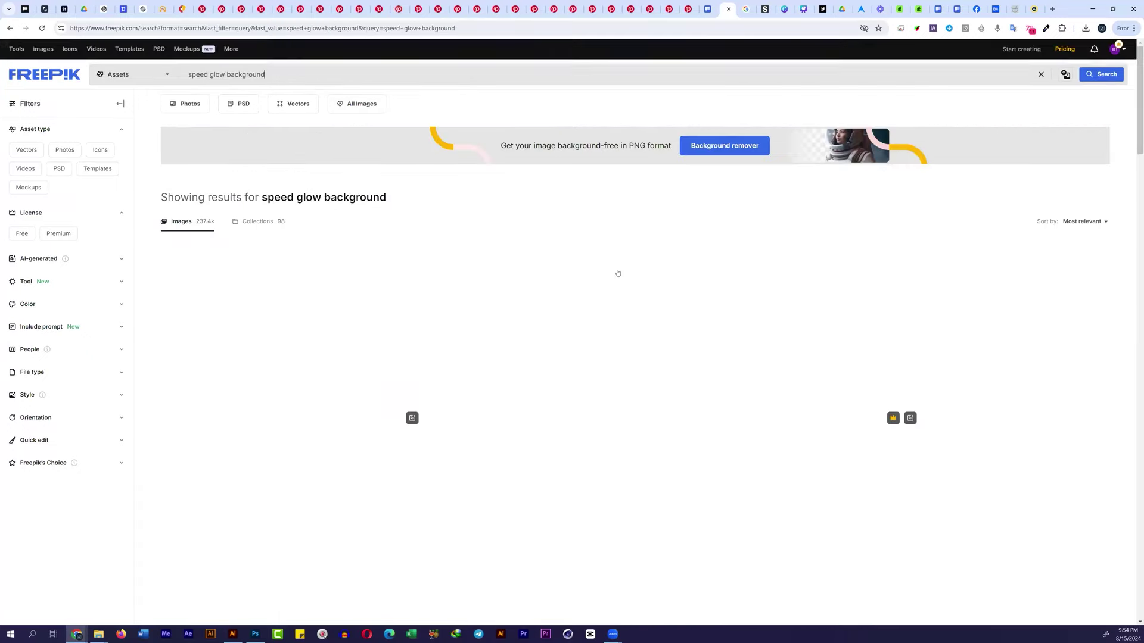
scroll(619, 268, down, 5)
scroll(618, 268, down, 2)
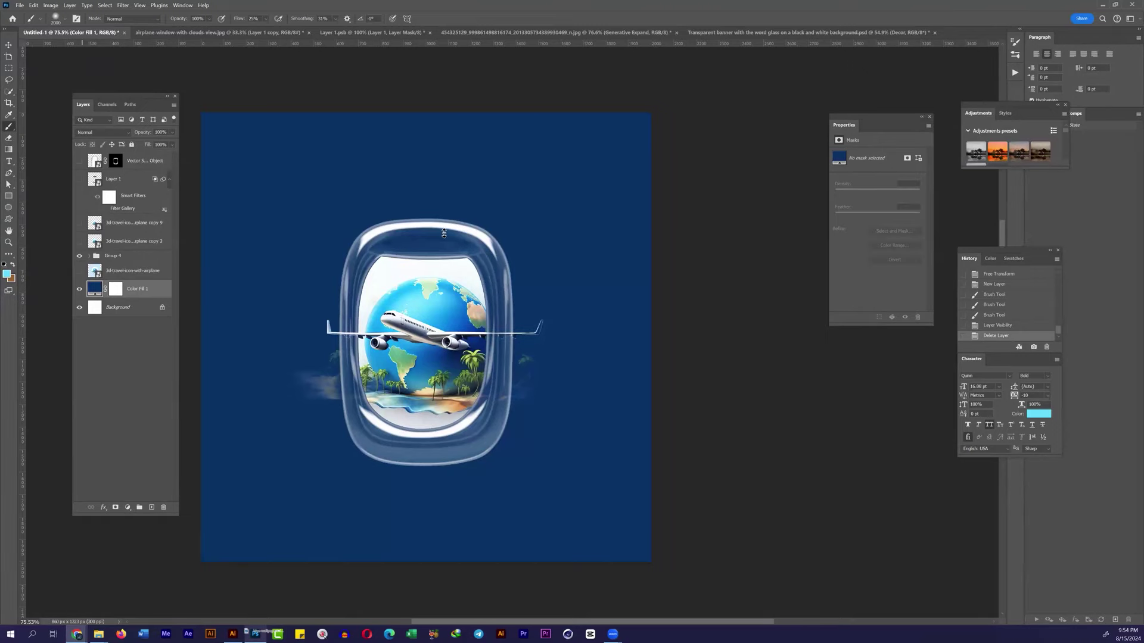
Step: Enlarge and reposition the new sky background image, then confirm the transform
drag(496, 354, 232, 453)
scroll(233, 453, down, 3)
scroll(492, 463, up, 2)
key(Return)
scroll(485, 455, up, 2)
Step: Apply a much heavier Gaussian Blur of about 101 px to the sky background
click(123, 5)
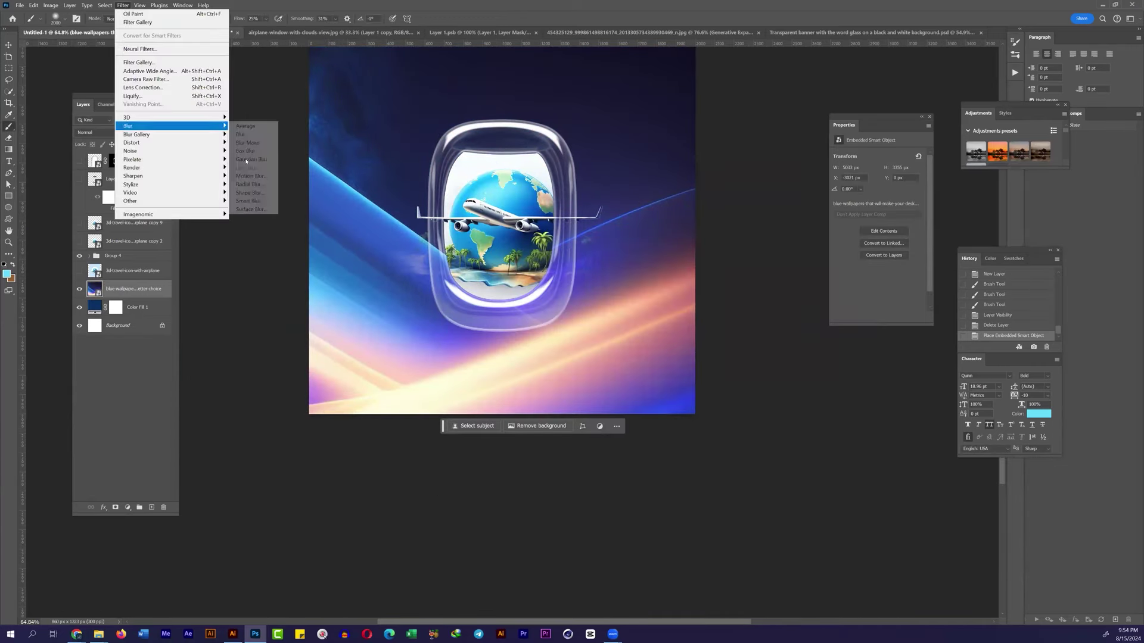
click(250, 162)
drag(605, 397, 627, 397)
click(685, 275)
scroll(508, 315, down, 2)
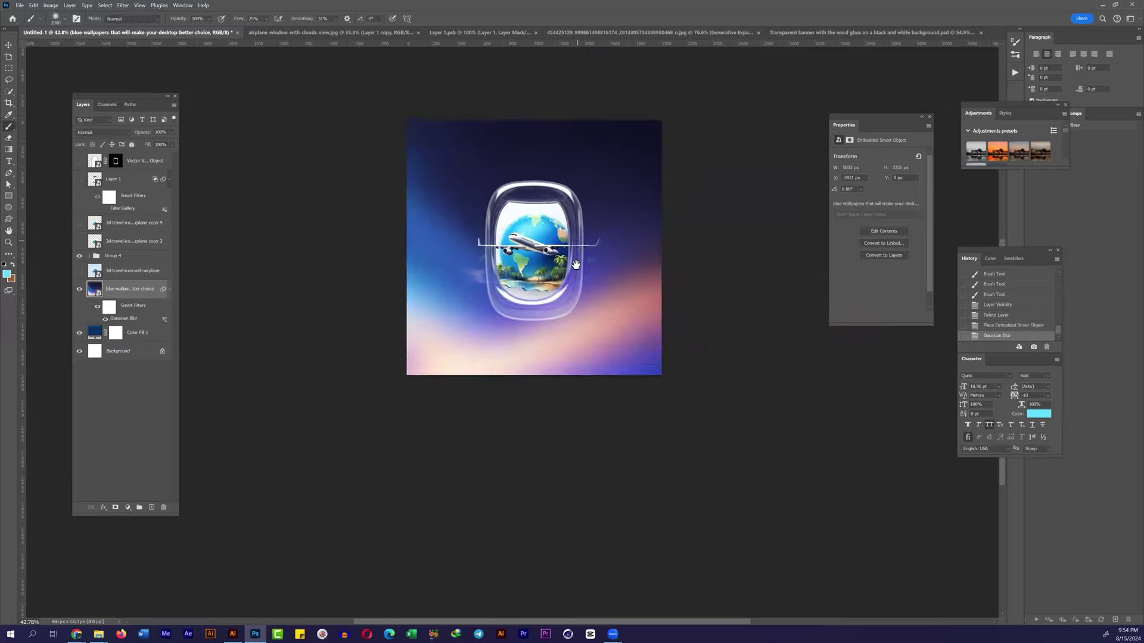
scroll(508, 315, up, 2)
scroll(508, 315, up, 2)
scroll(508, 315, up, 2)
Step: Select the Brush tool and add a layer mask to the sky layer
key(b)
scroll(509, 315, down, 3)
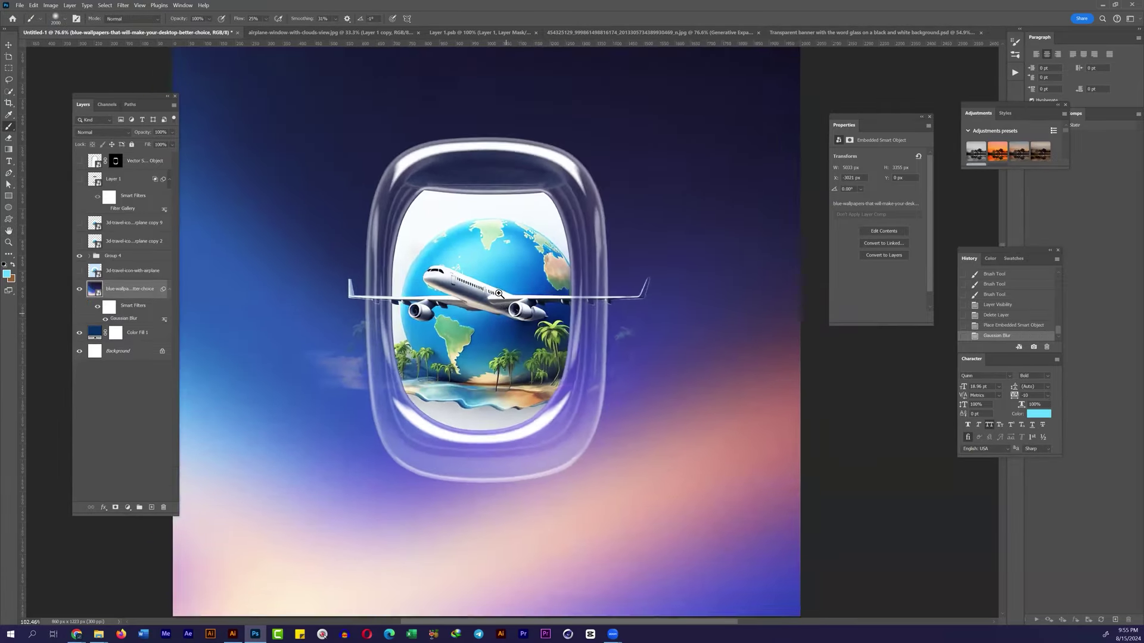
scroll(508, 316, down, 2)
click(115, 507)
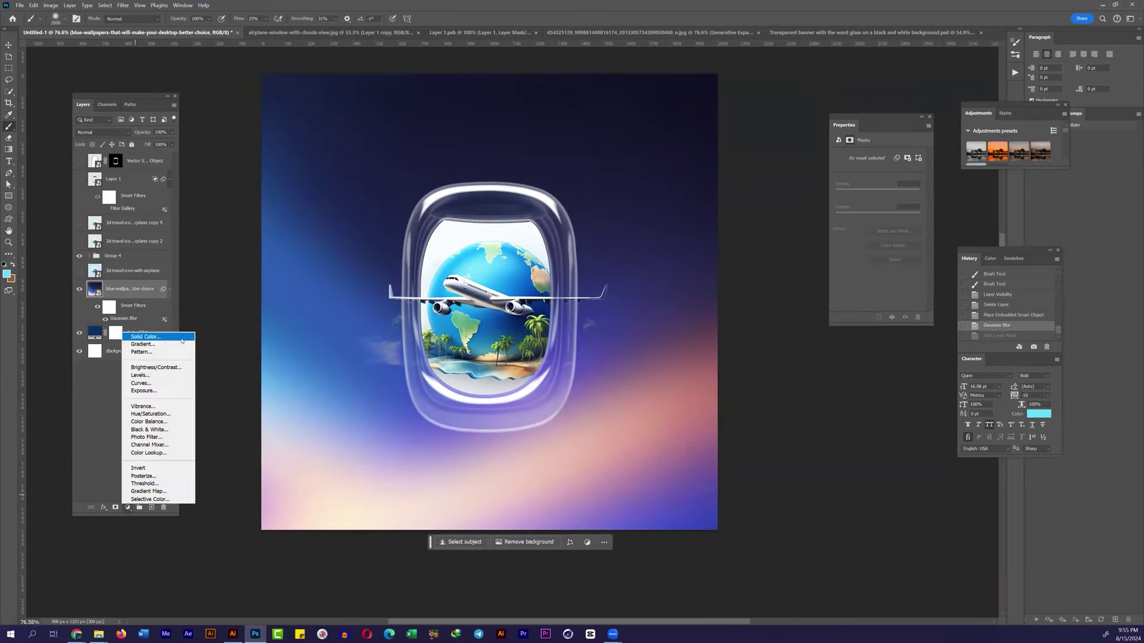
Step: Add a blue Solid Color fill layer blended in Color mode
click(143, 340)
click(924, 303)
click(103, 132)
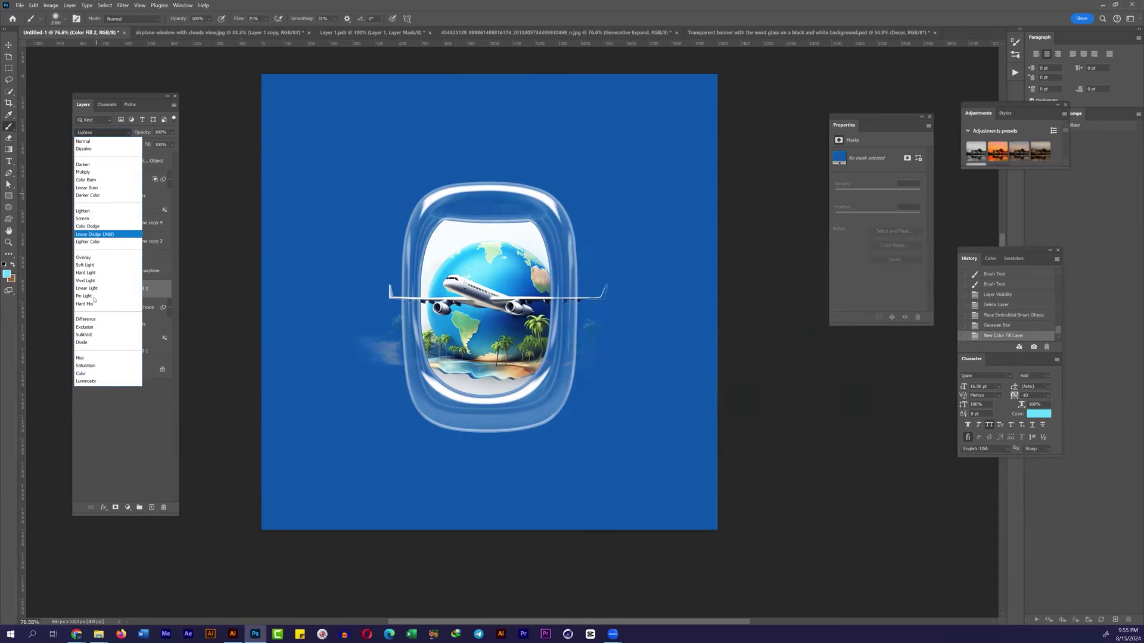
click(113, 373)
scroll(450, 326, up, 1)
scroll(449, 326, up, 1)
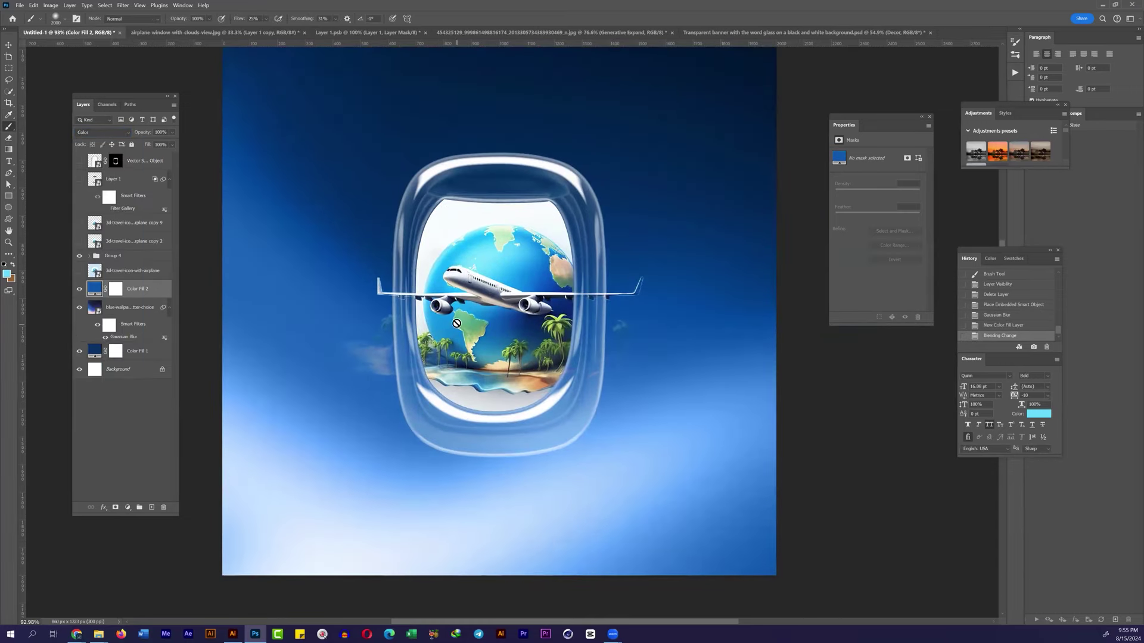
Step: Back in Photoshop, toggle the Color Fill 2 layer off and on to compare the blue tint
click(149, 602)
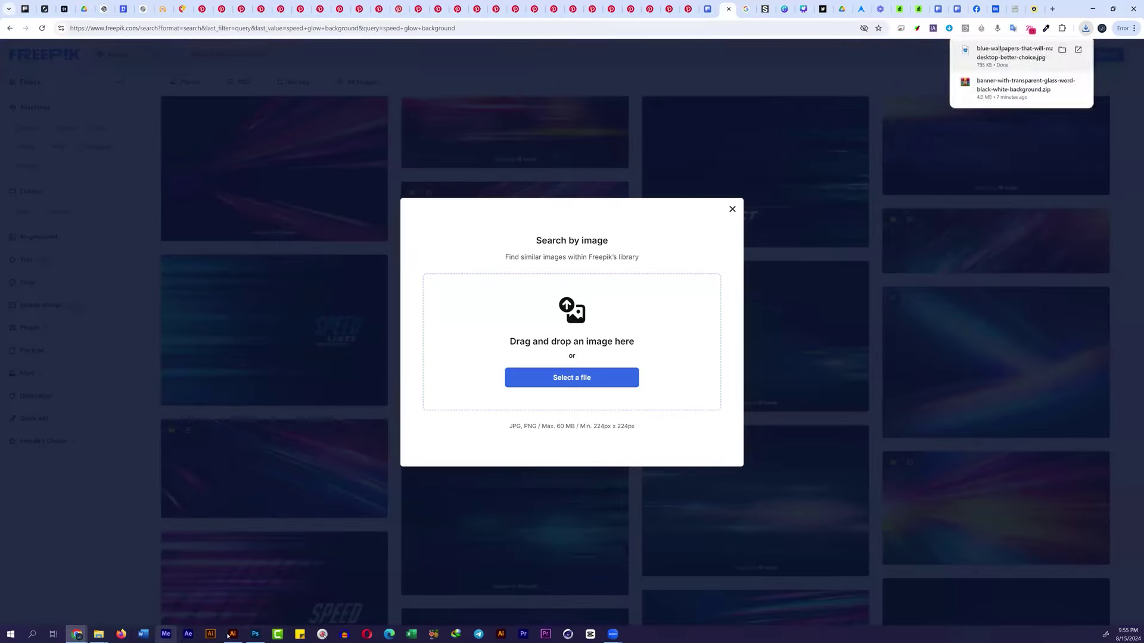
key(alt+Tab)
scroll(576, 345, up, 1)
click(80, 289)
key(alt+Tab)
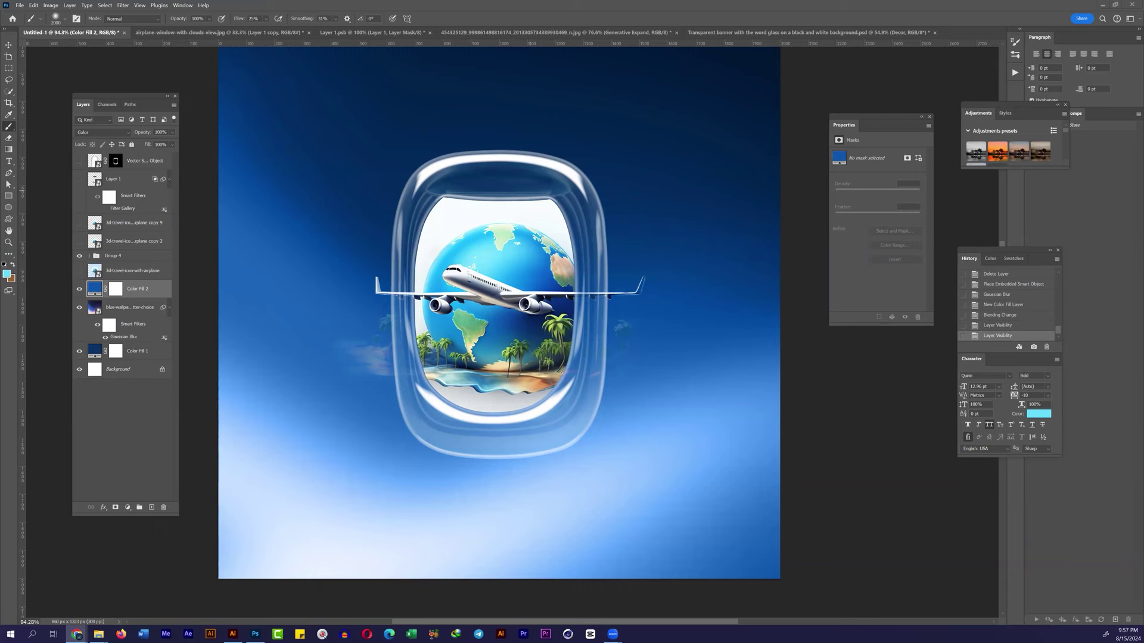
Step: Re-edit the sky's Gaussian Blur smart filter down to about 95.6 px
scroll(440, 284, down, 2)
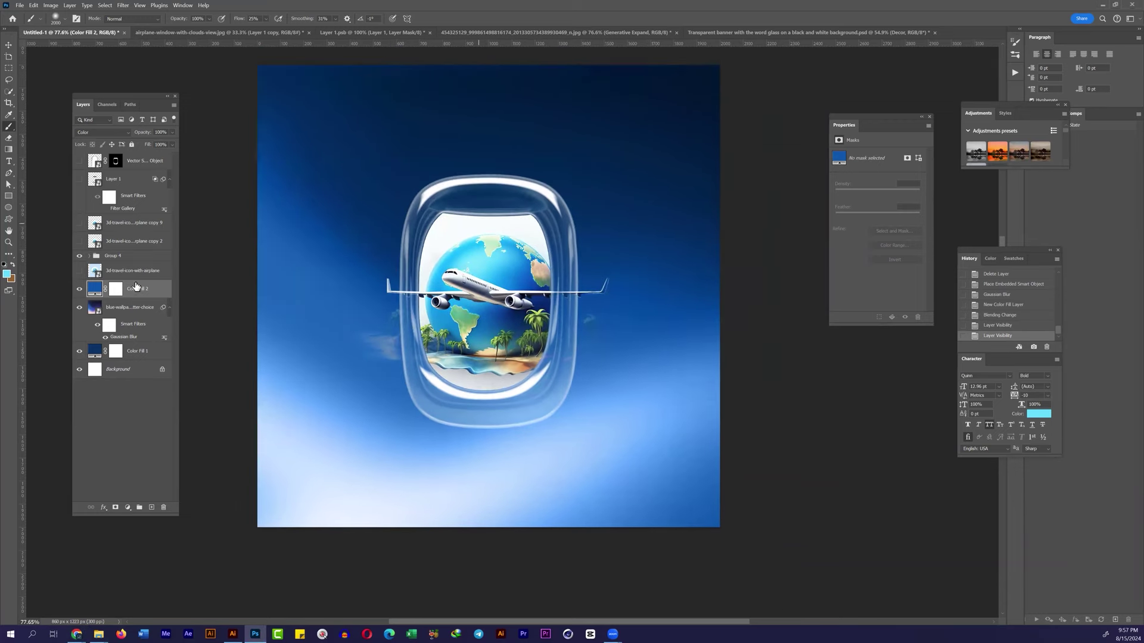
double_click(124, 337)
drag(635, 396, 629, 396)
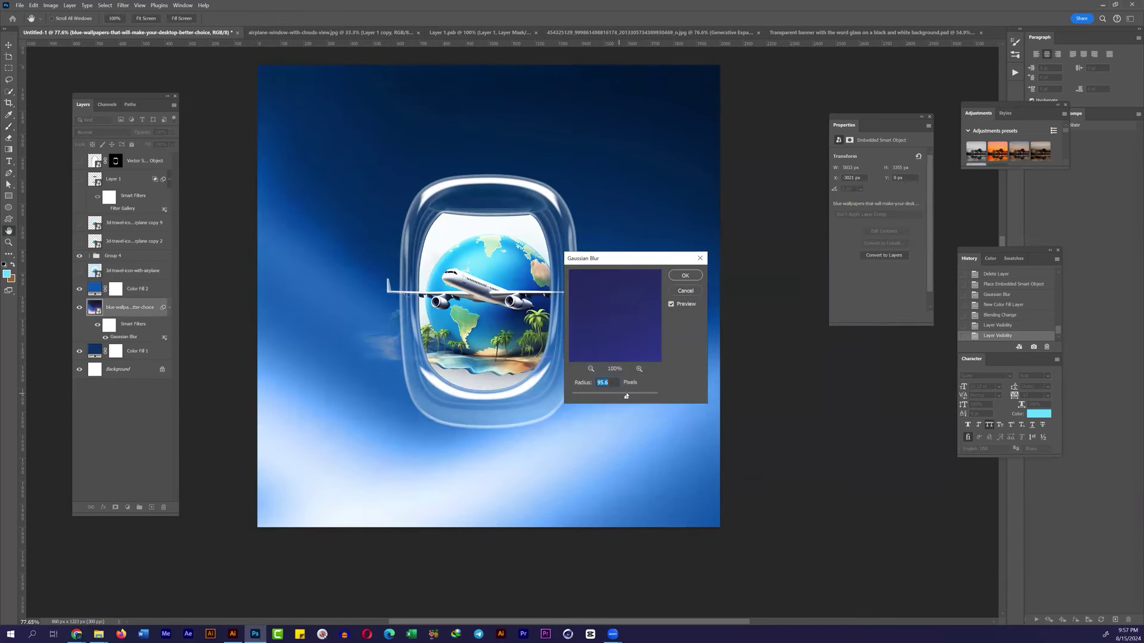
click(684, 275)
Step: Bring the Pinterest browser window to the front
scroll(551, 324, down, 2)
scroll(551, 324, up, 3)
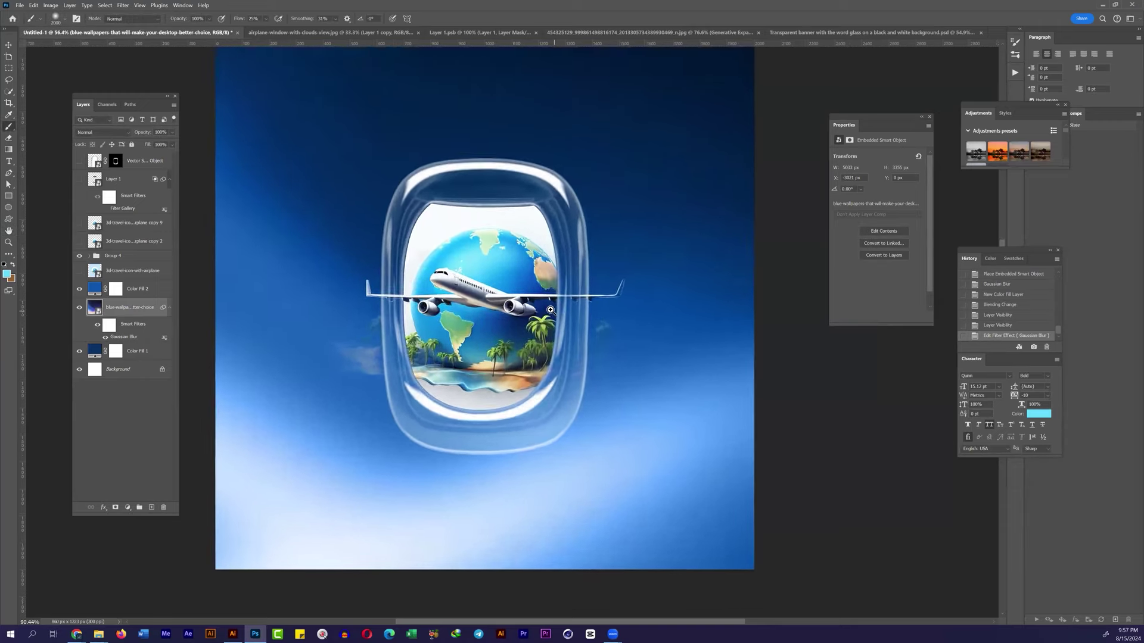
scroll(551, 325, down, 3)
scroll(551, 324, up, 3)
scroll(551, 325, down, 1)
click(76, 634)
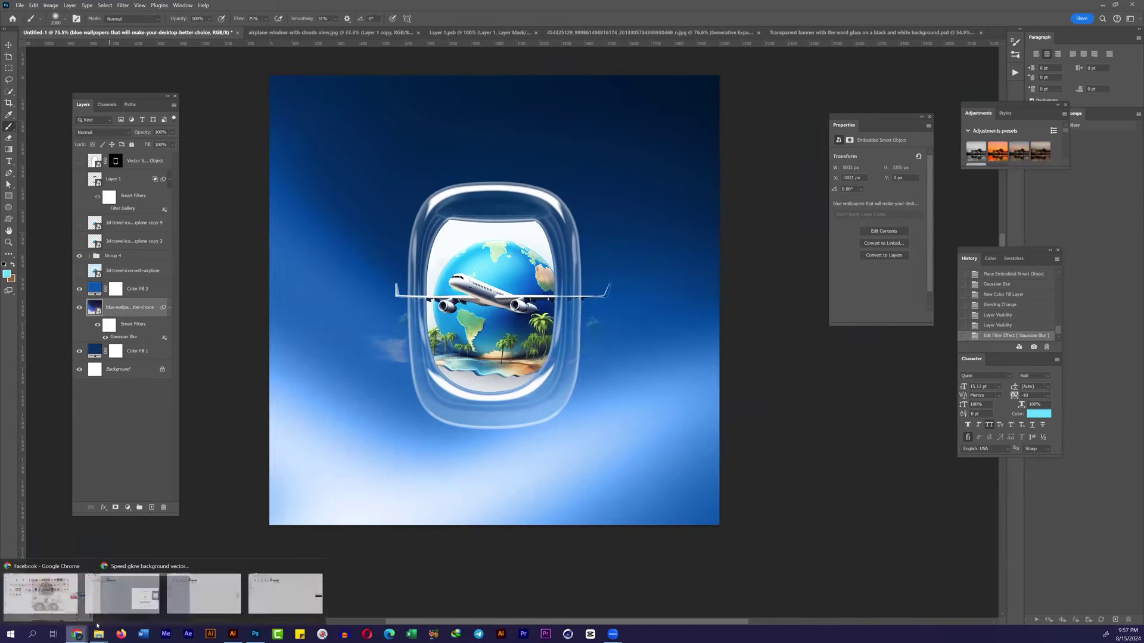
click(155, 596)
Step: From the travel agency pin, open a related DesignBR pin and visit its designbr.com.br source page
click(670, 9)
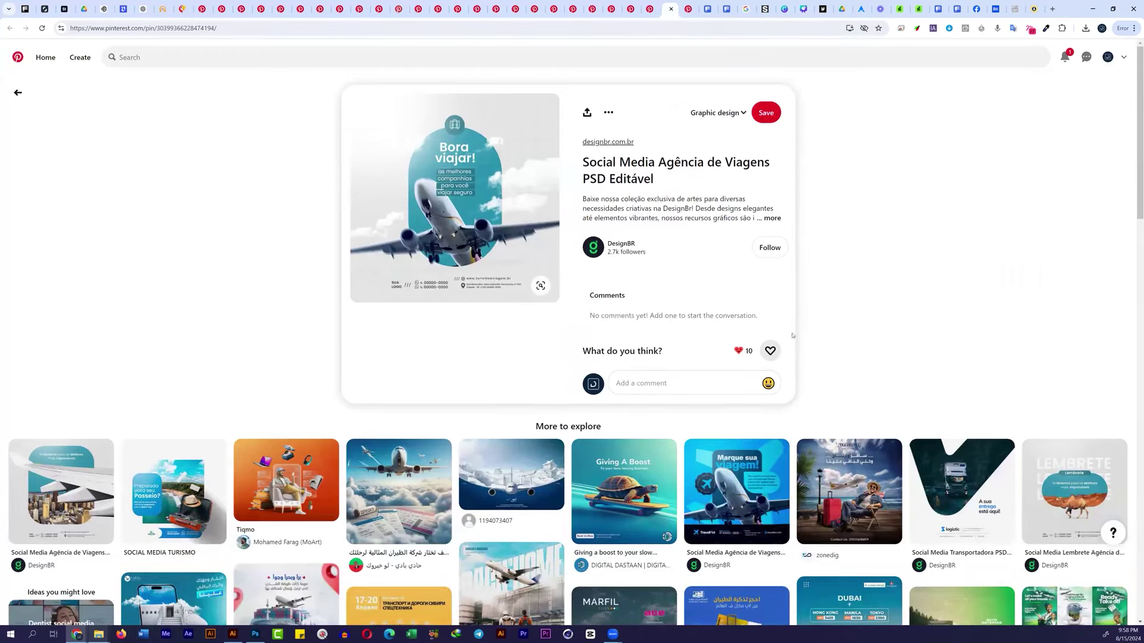
scroll(790, 336, down, 5)
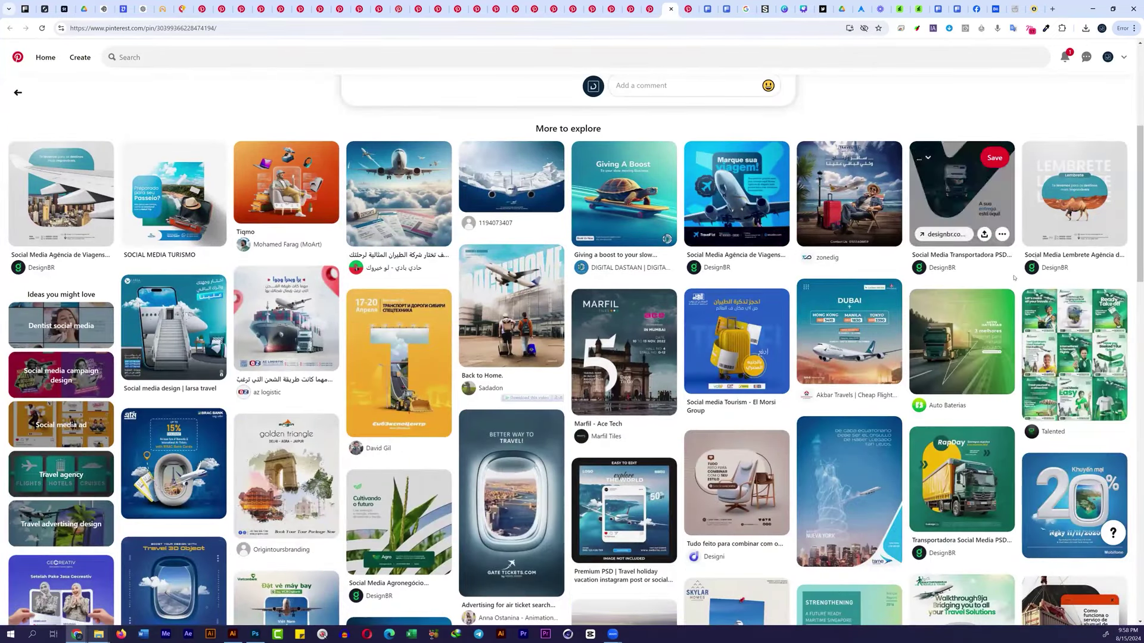
mouse_move(961, 193)
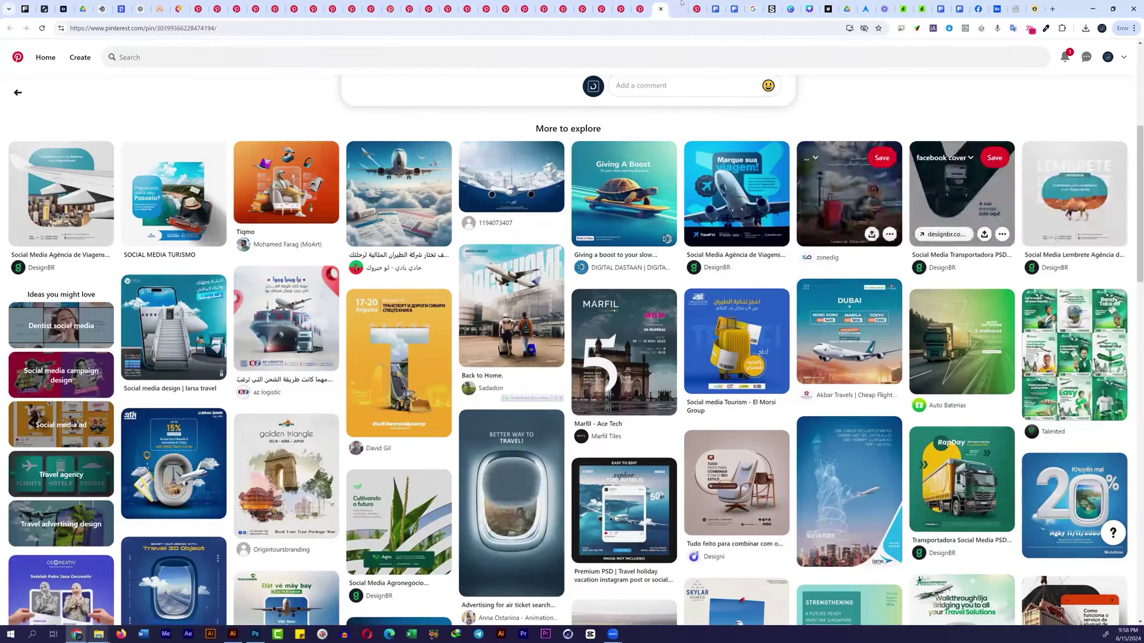
click(1033, 205)
click(615, 145)
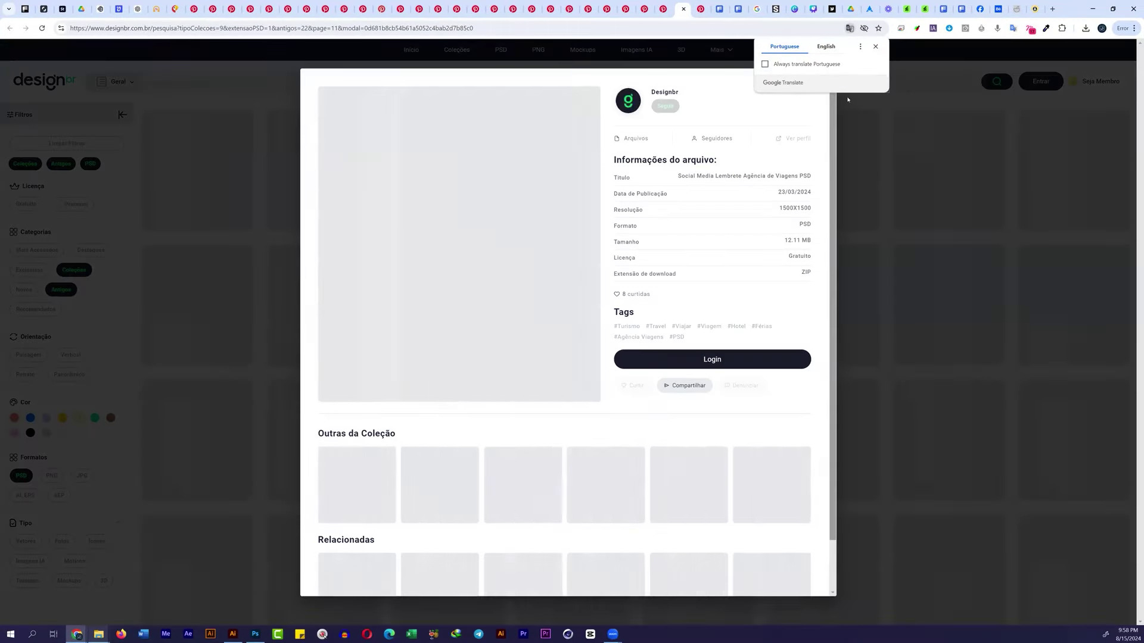
Step: Dismiss the preview popup and translate the DesignBR results page into English
key(Escape)
click(825, 47)
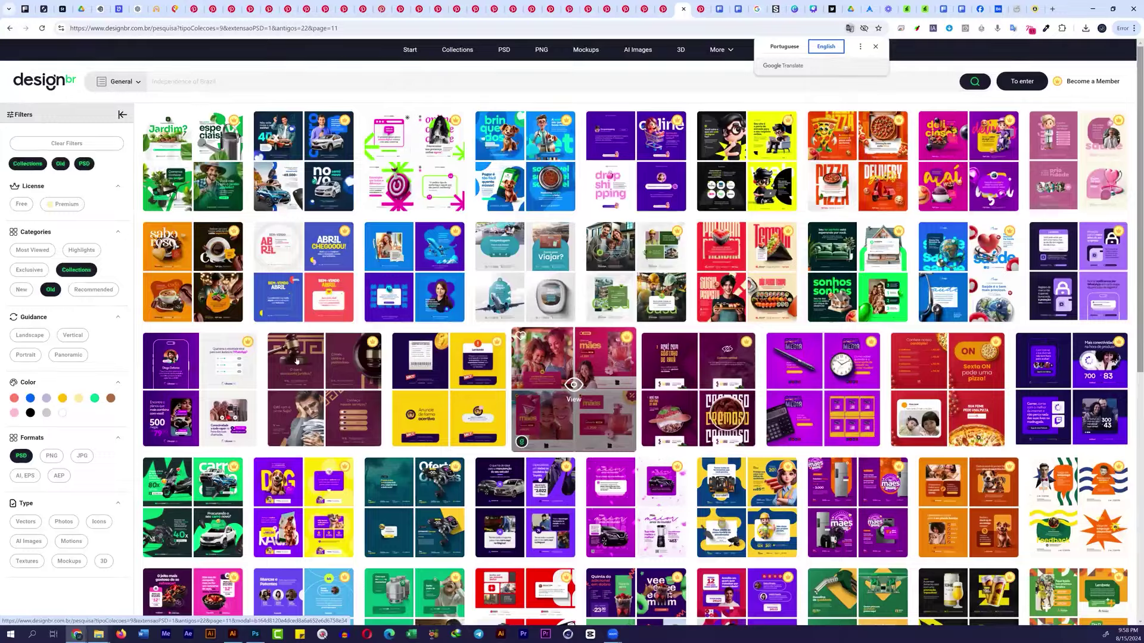
scroll(298, 363, down, 6)
scroll(322, 356, down, 1)
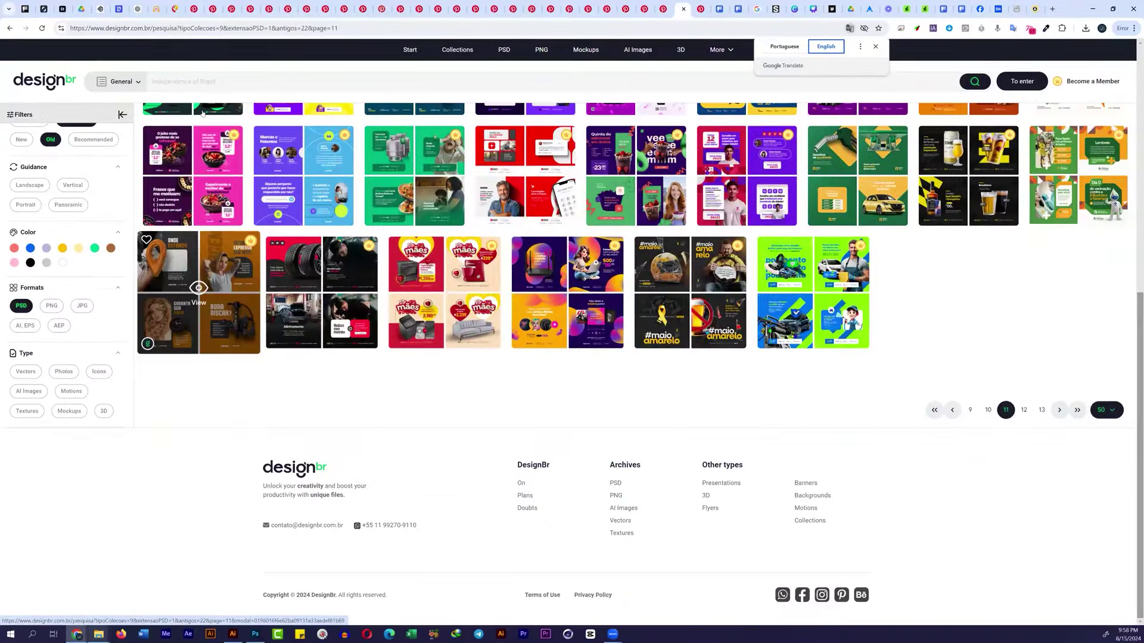
key(Home)
key(ctrl+l)
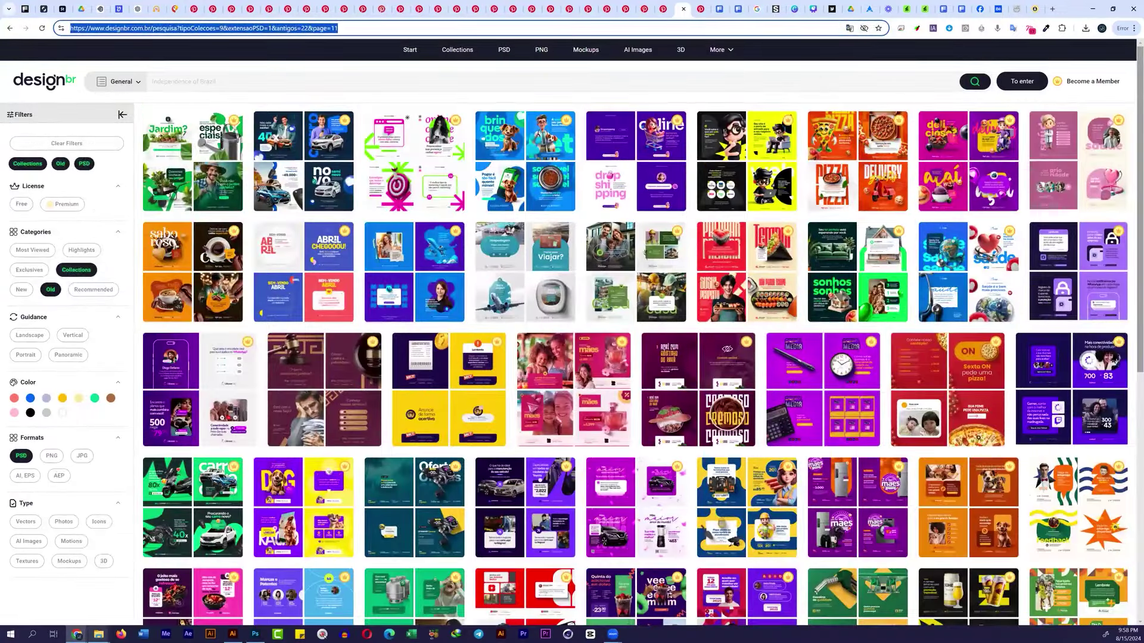
key(Escape)
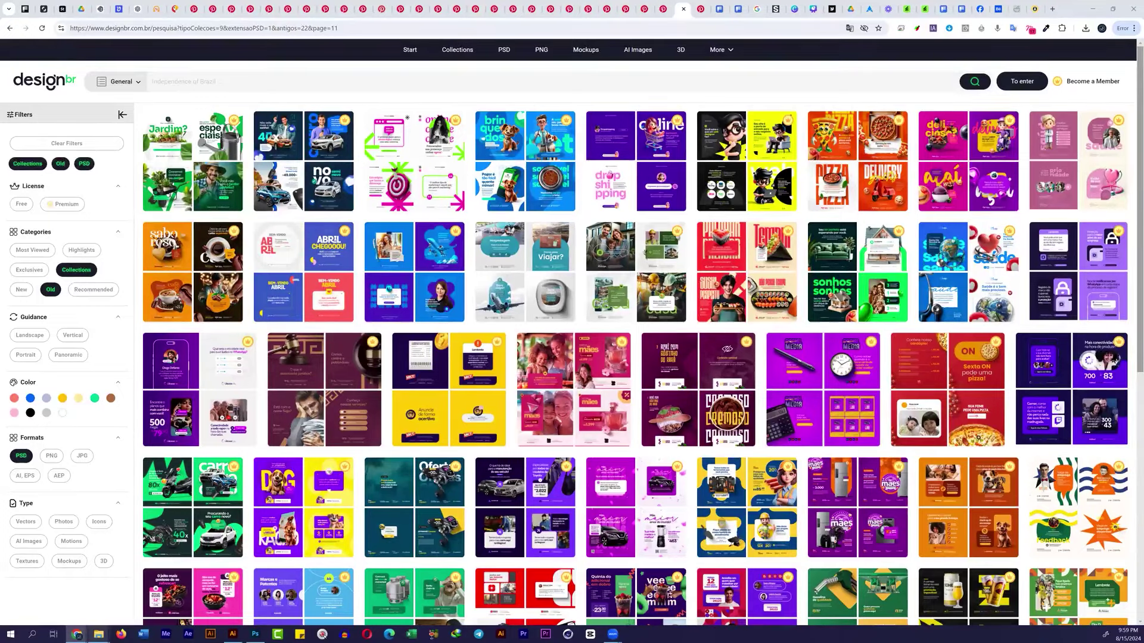
Step: Open the Mechanical Workshop template and page through to a related tire shop template
scroll(340, 301, down, 5)
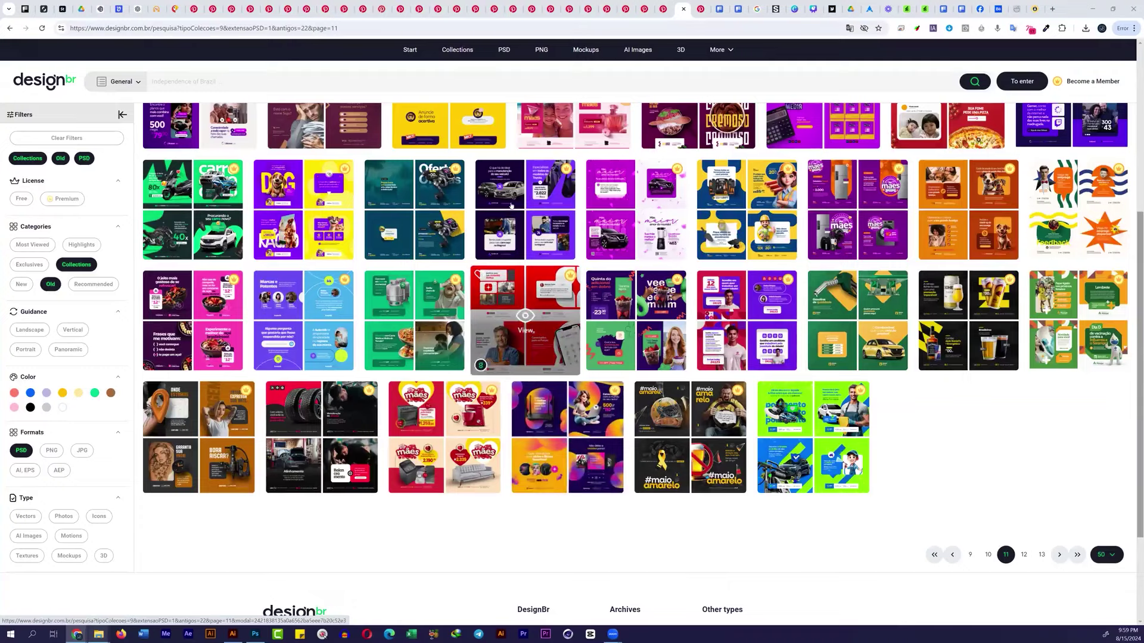
click(525, 209)
scroll(800, 452, down, 2)
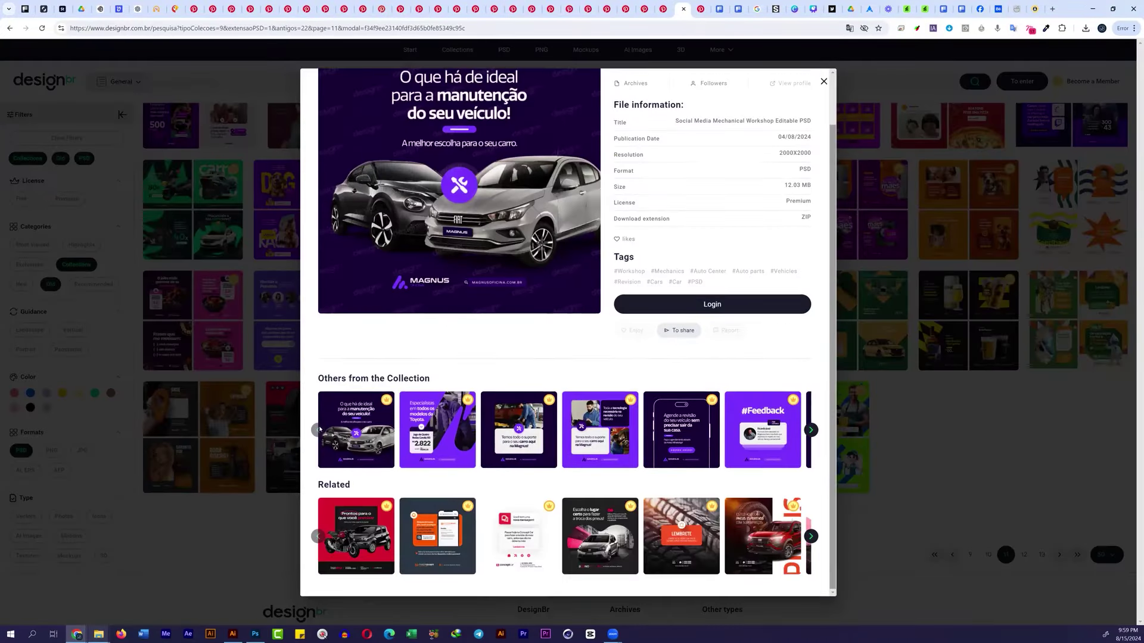
click(811, 430)
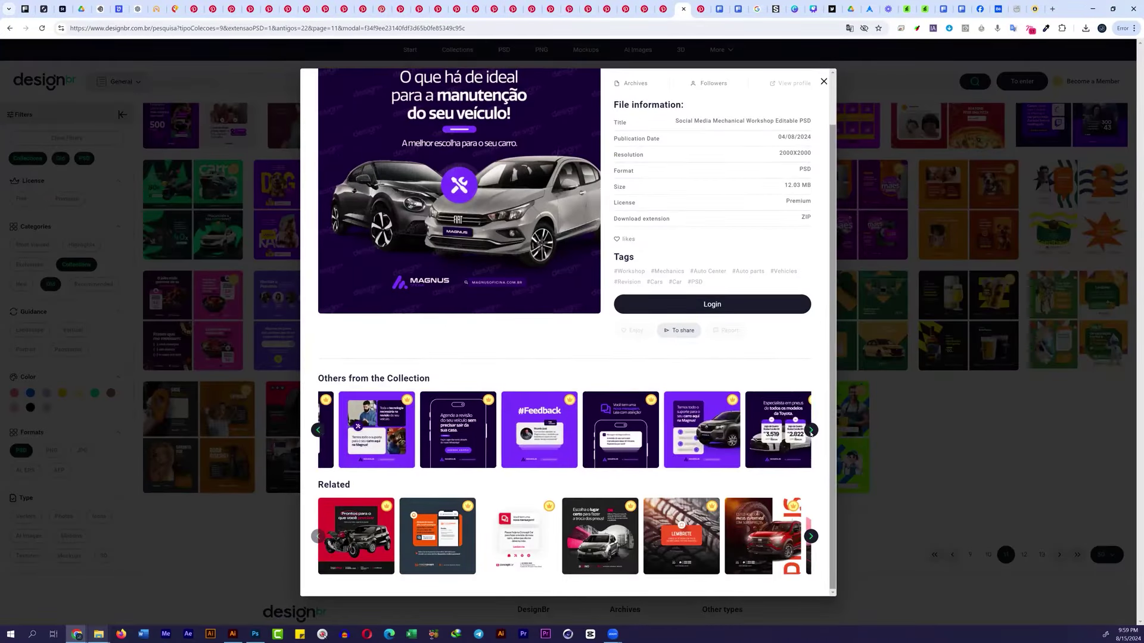
click(811, 430)
click(593, 547)
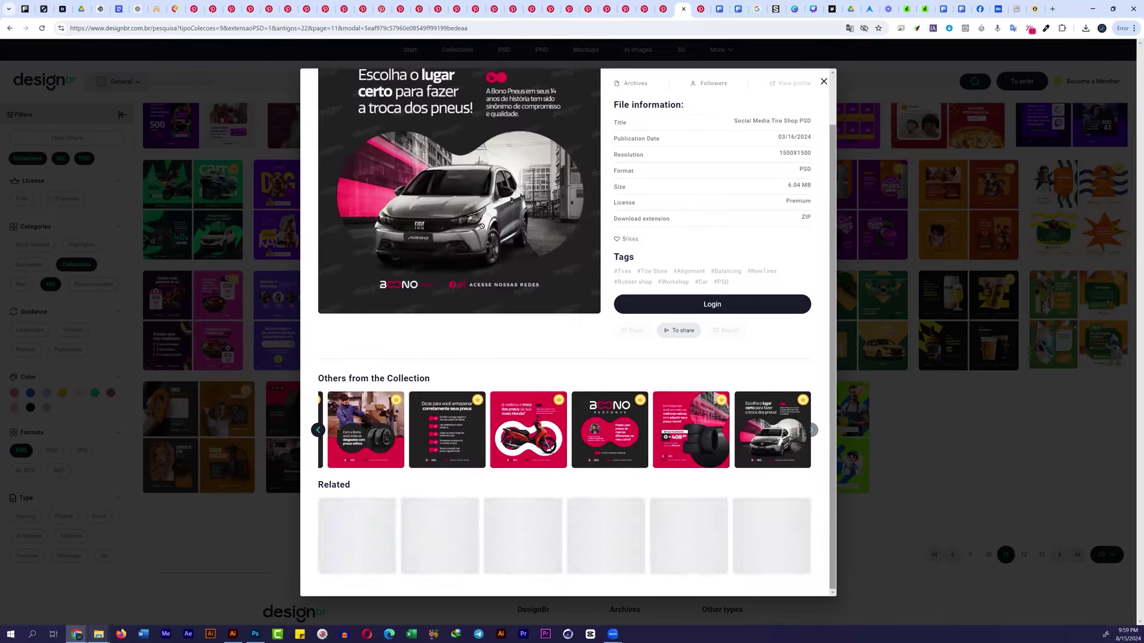
Step: Preview the Honda motorcycle, tire shop and tire price templates, then close the preview
click(464, 451)
click(528, 484)
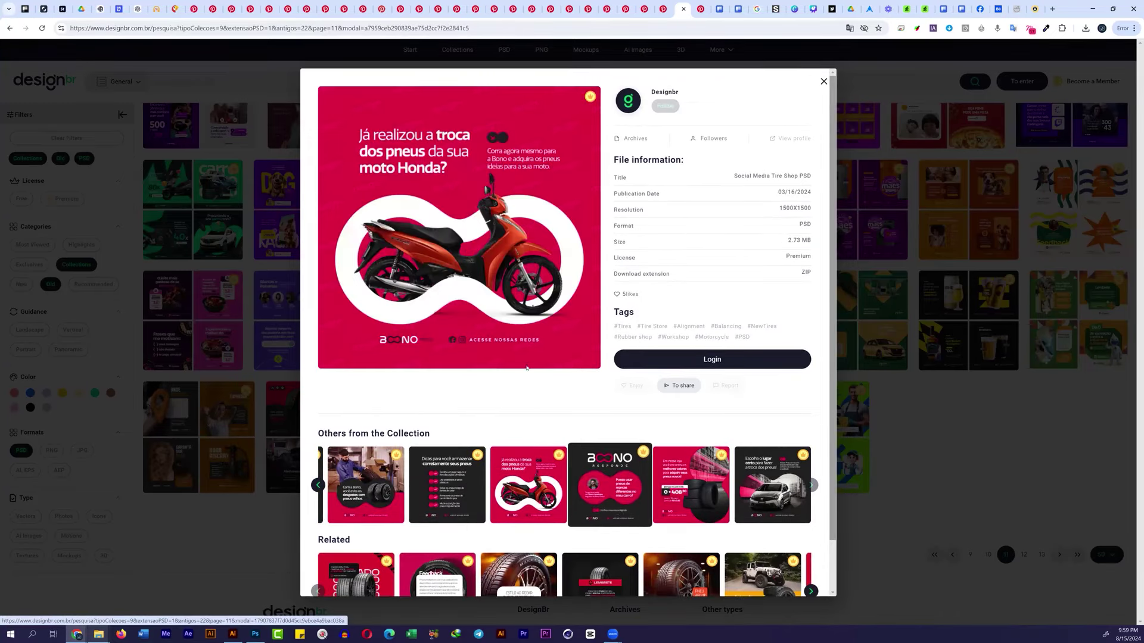
click(606, 484)
click(691, 483)
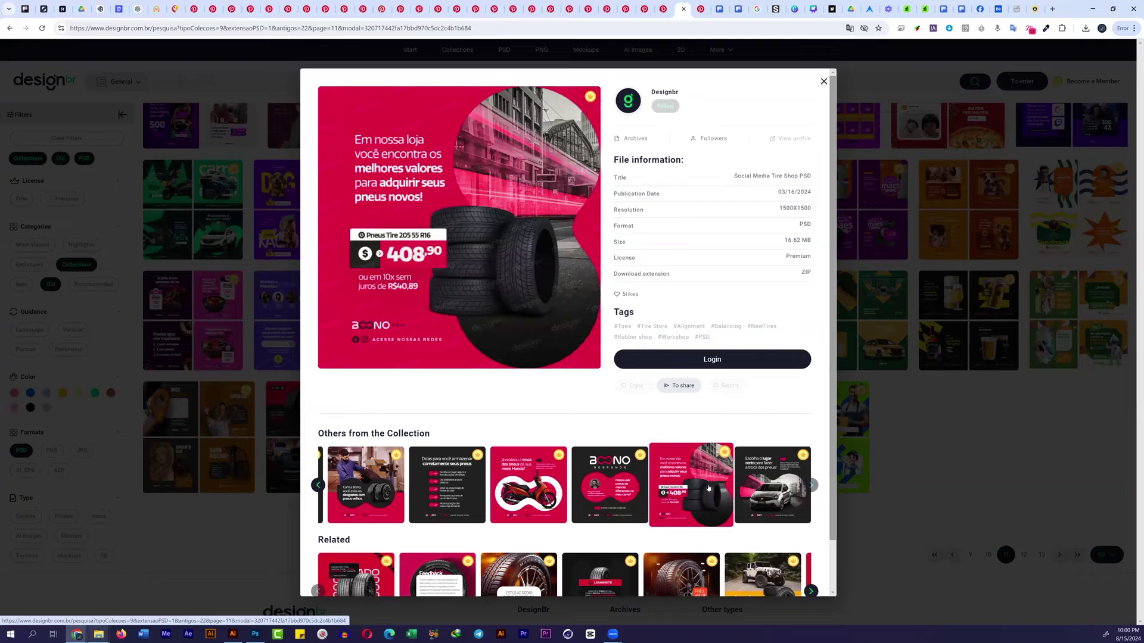
click(772, 484)
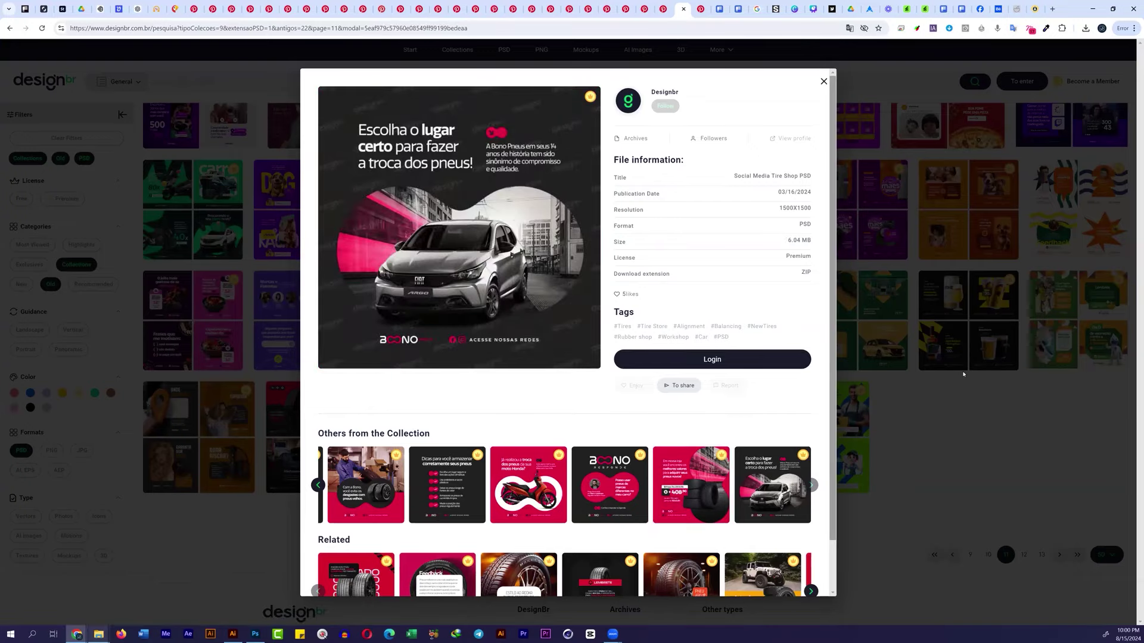
key(Escape)
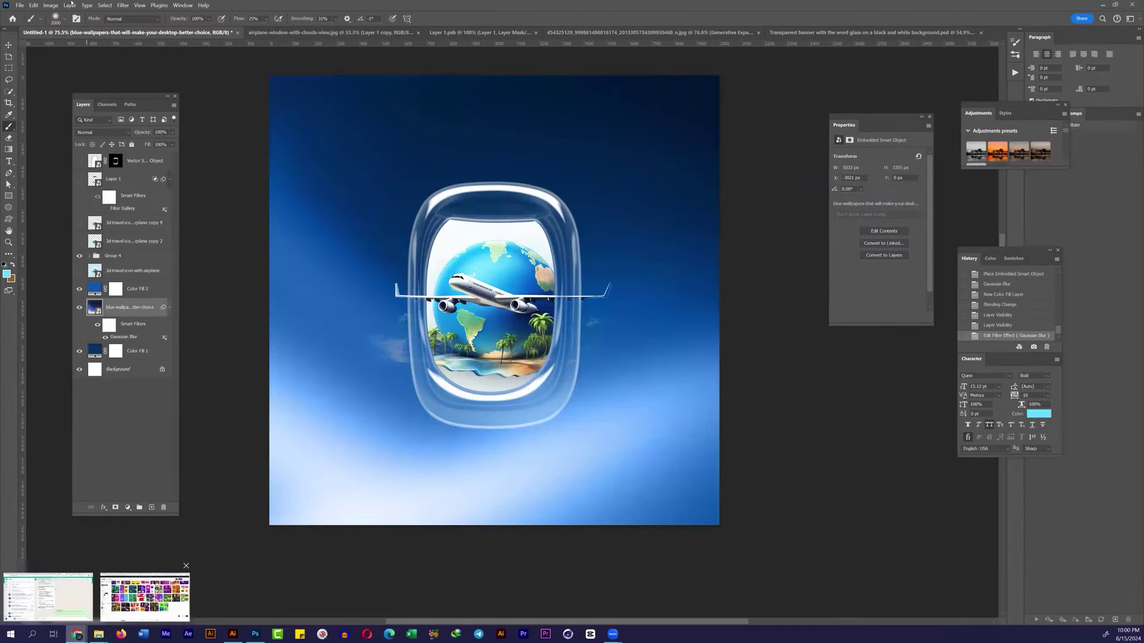
click(144, 598)
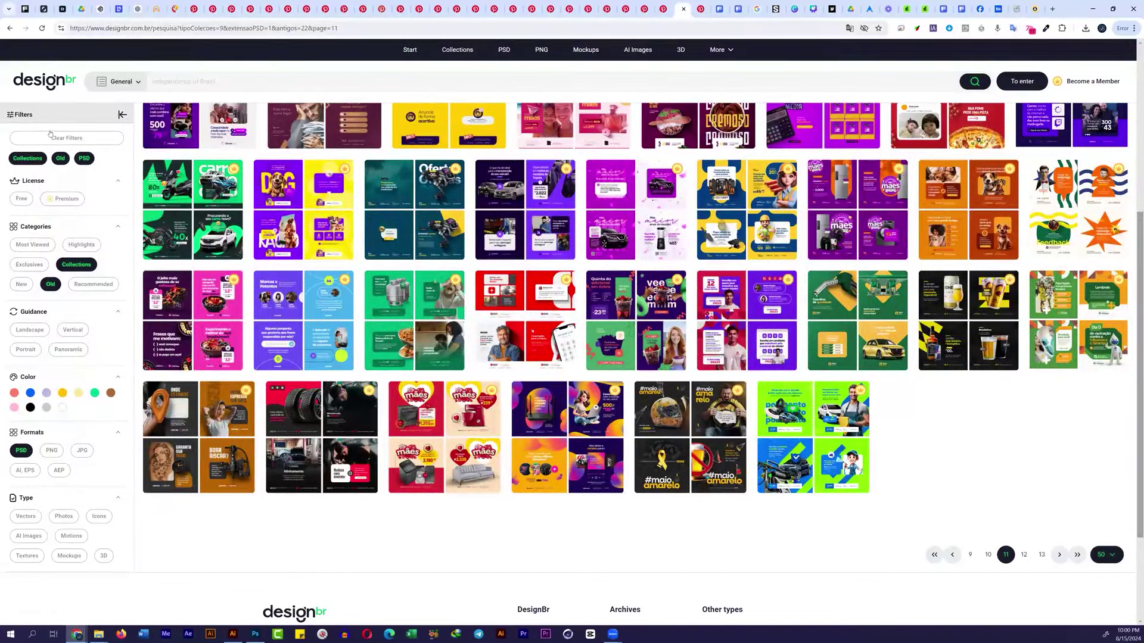
Step: Close the ChatGPT tab to reveal the Vectorizer.AI pricing page
click(139, 9)
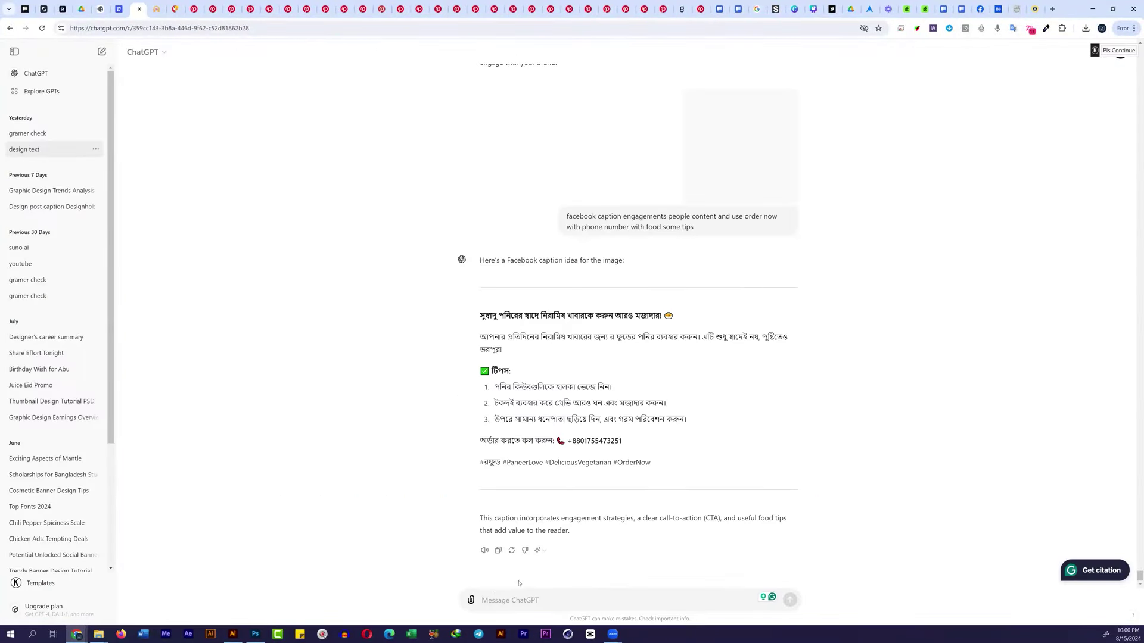
click(138, 9)
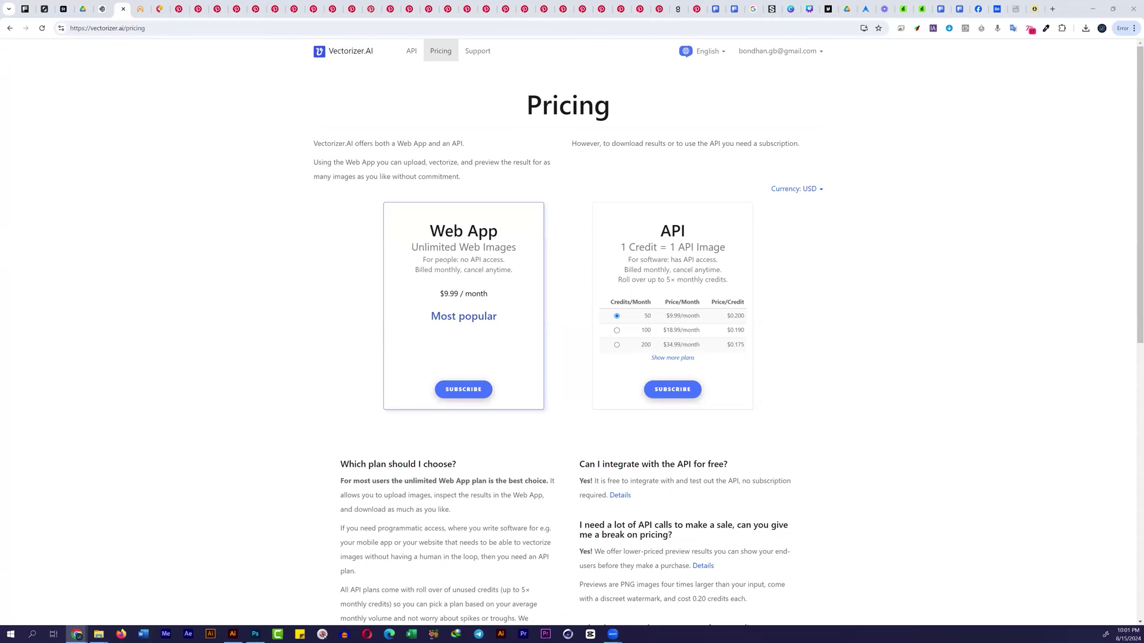
Step: Switch Chrome from the Vectorizer.AI pricing page to the Ostad live-class page
click(1031, 5)
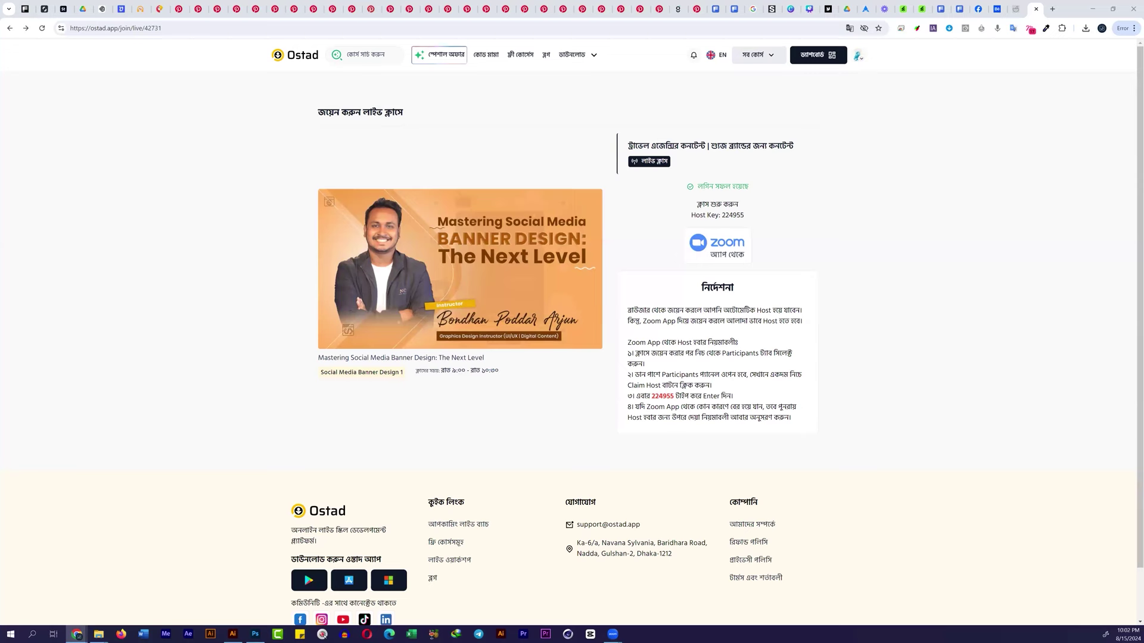
Step: Add an 'Adventure Awaits You' text layer in white, left-aligned
key(alt+Tab)
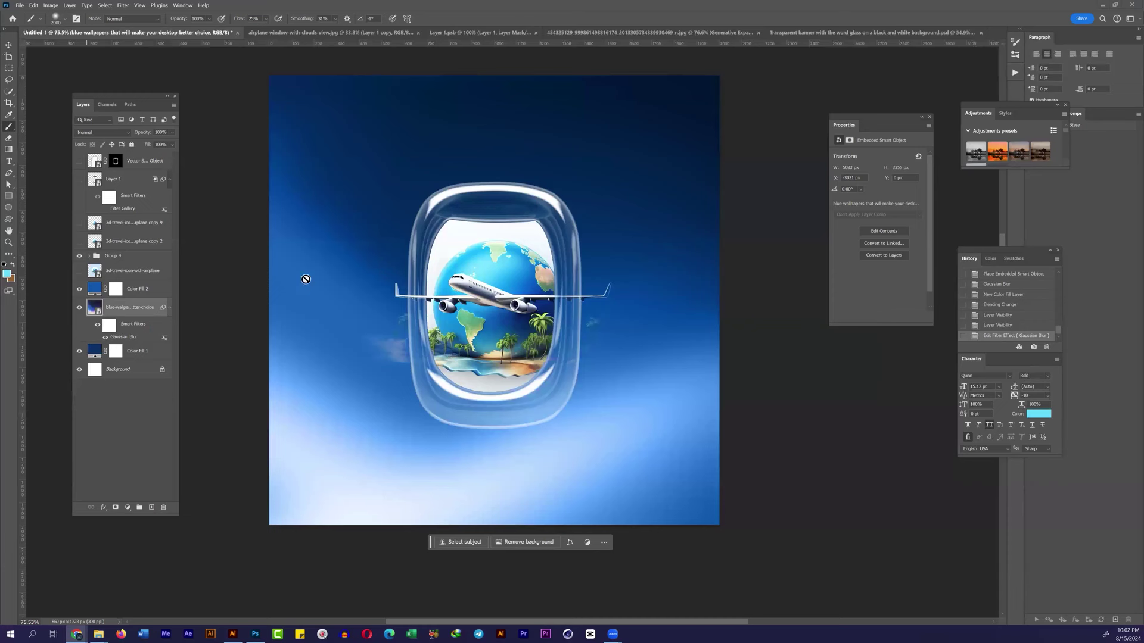
click(380, 330)
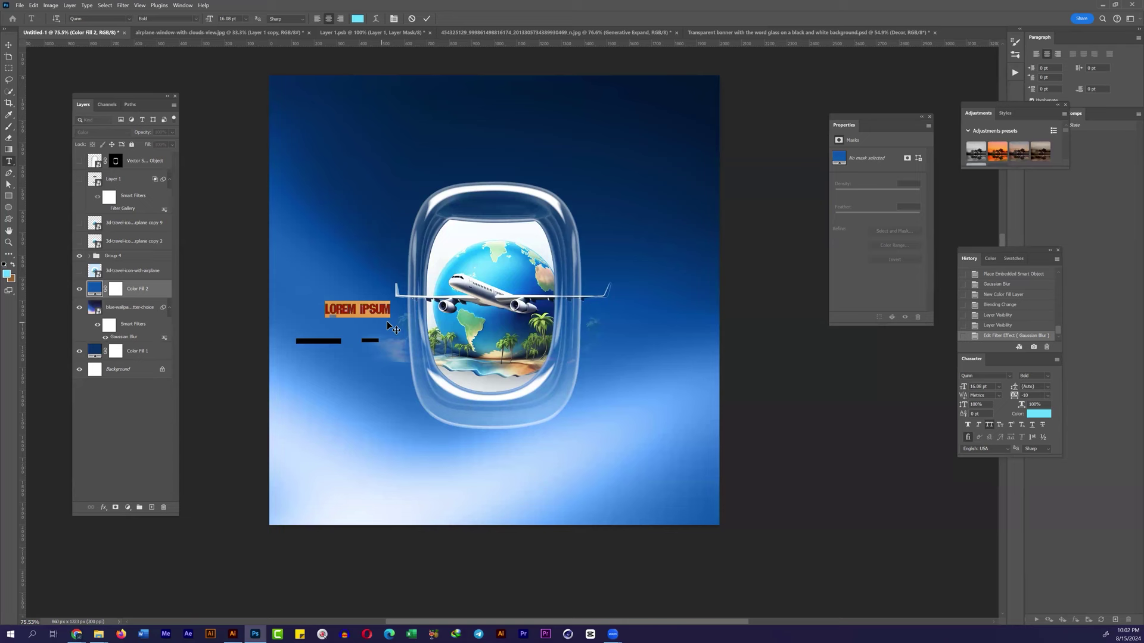
text(Adventure Awaits You)
key(ctrl+Return)
click(873, 396)
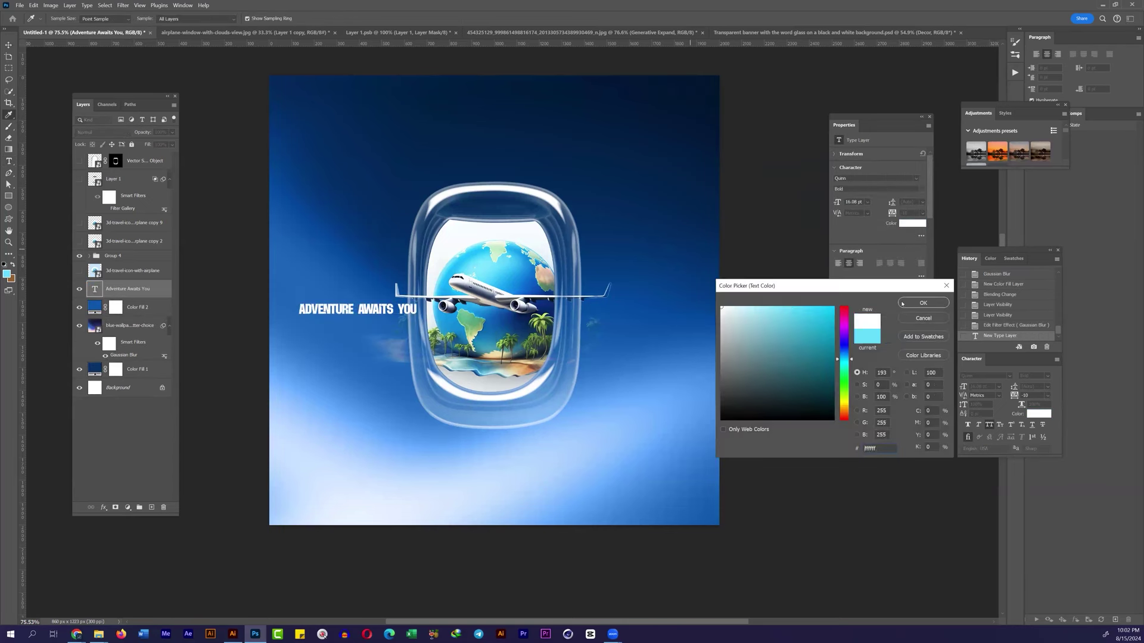
key(Return)
double_click(362, 305)
key(ctrl+shift+l)
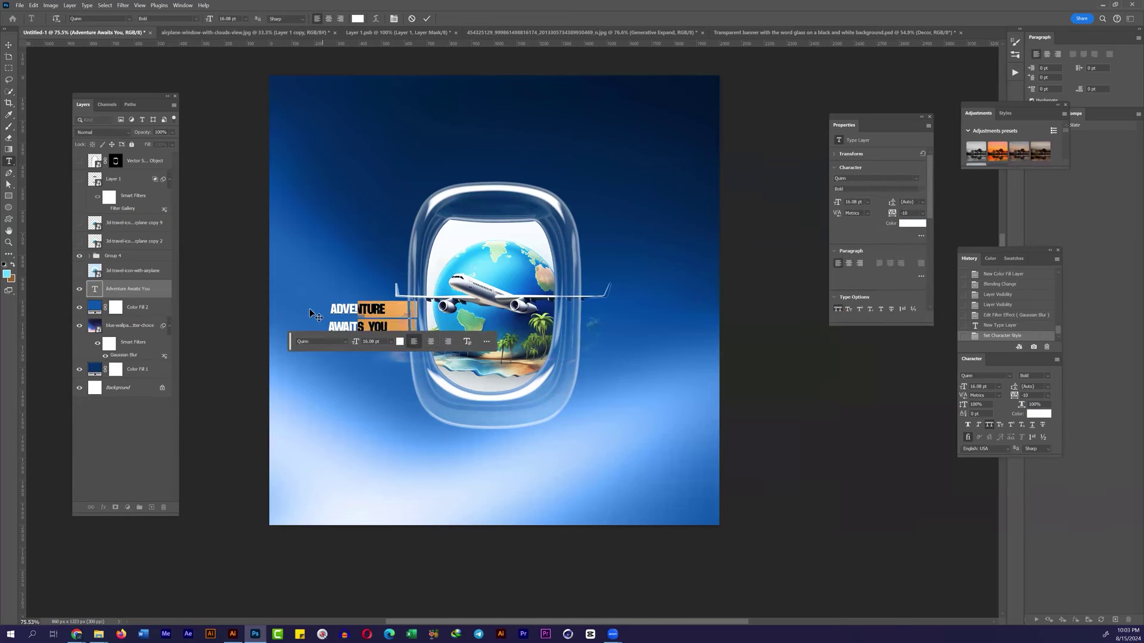
key(ctrl+Return)
Step: Scale the headline up across the top of the poster and fine-tune its size and position
key(ctrl+t)
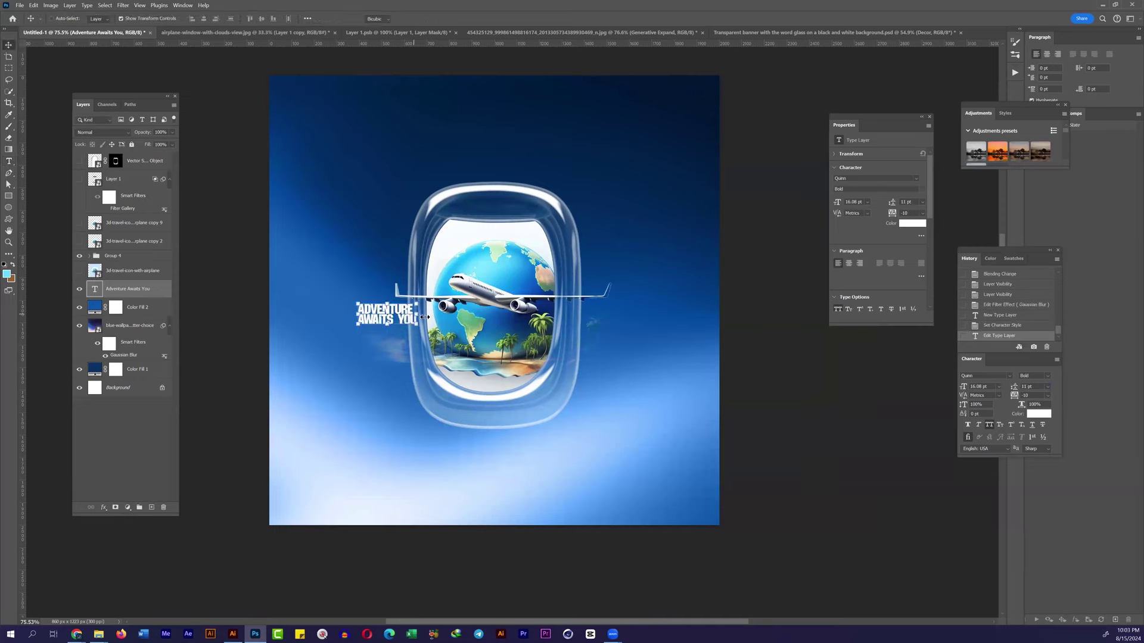
drag(417, 302, 685, 125)
drag(537, 225, 542, 233)
key(Return)
key(ctrl+t)
drag(496, 195, 495, 135)
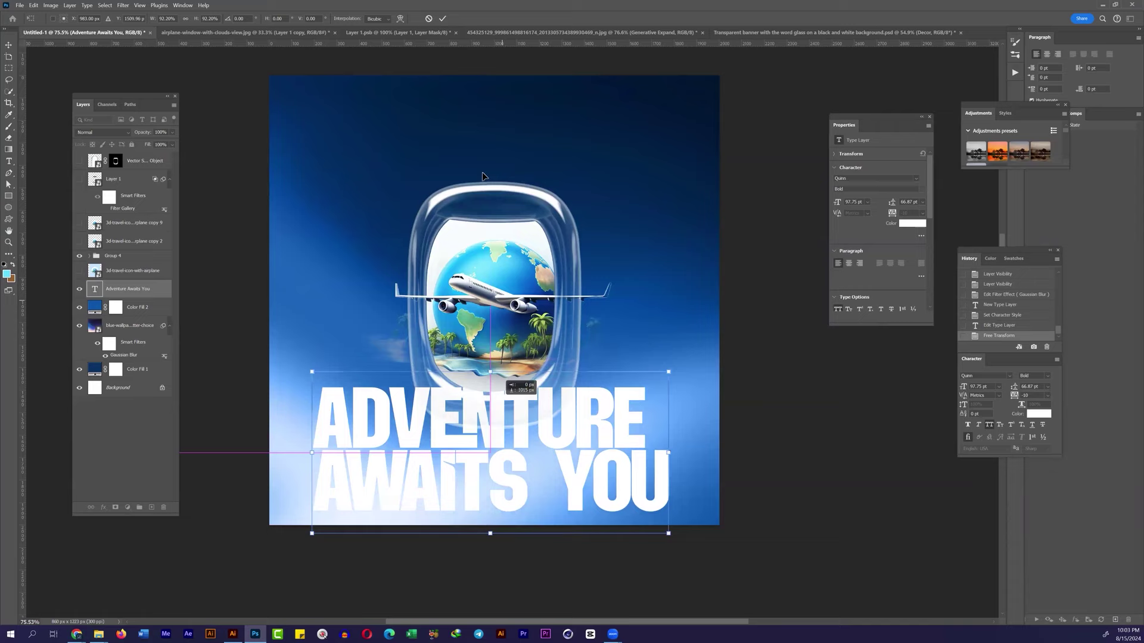
Step: Glance at a Pinterest pin, then nudge the headline slightly lower on the poster
mouse_move(77, 635)
click(143, 593)
click(641, 9)
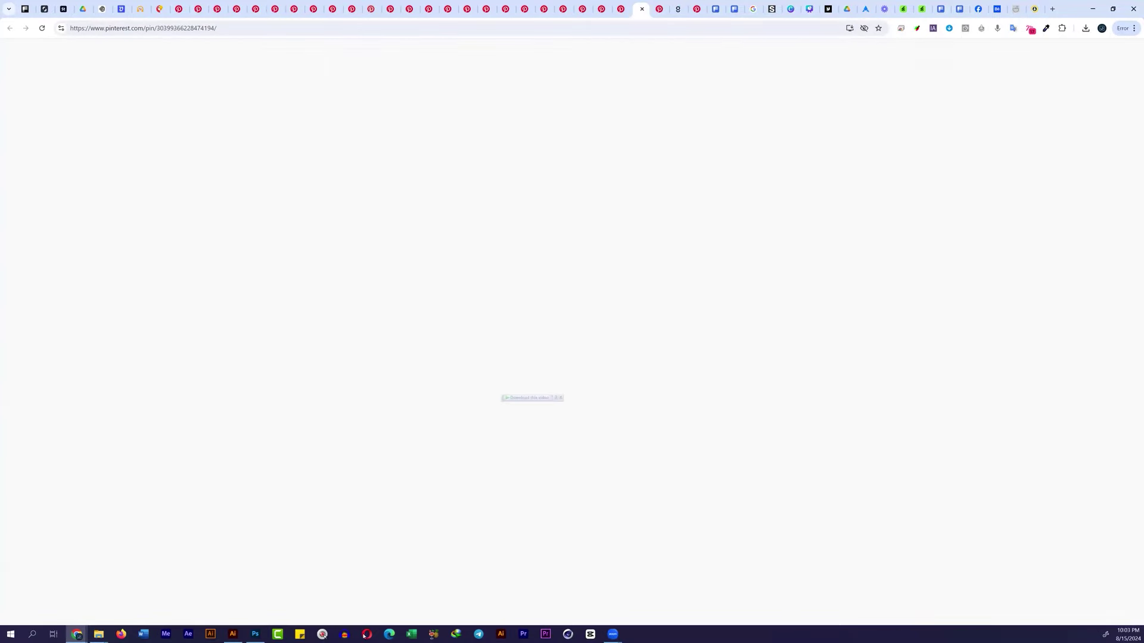
click(255, 634)
drag(487, 146, 481, 173)
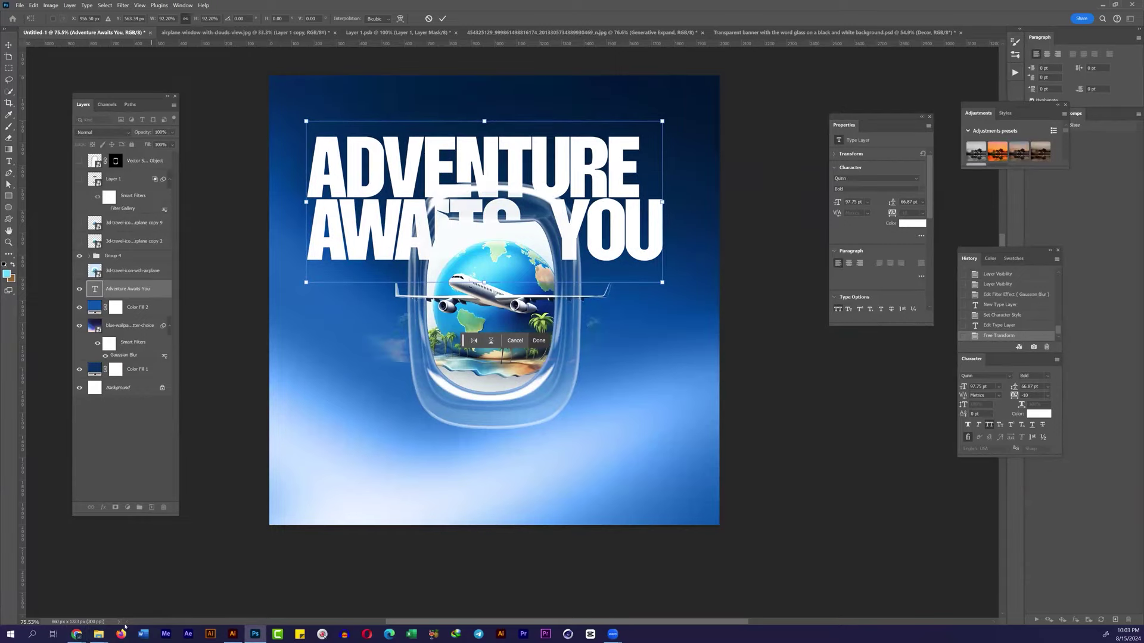
Step: Browse Pinterest travel-ad pins, including 'viaja a tu país' and 'Travel the motherland'
mouse_move(77, 634)
click(137, 596)
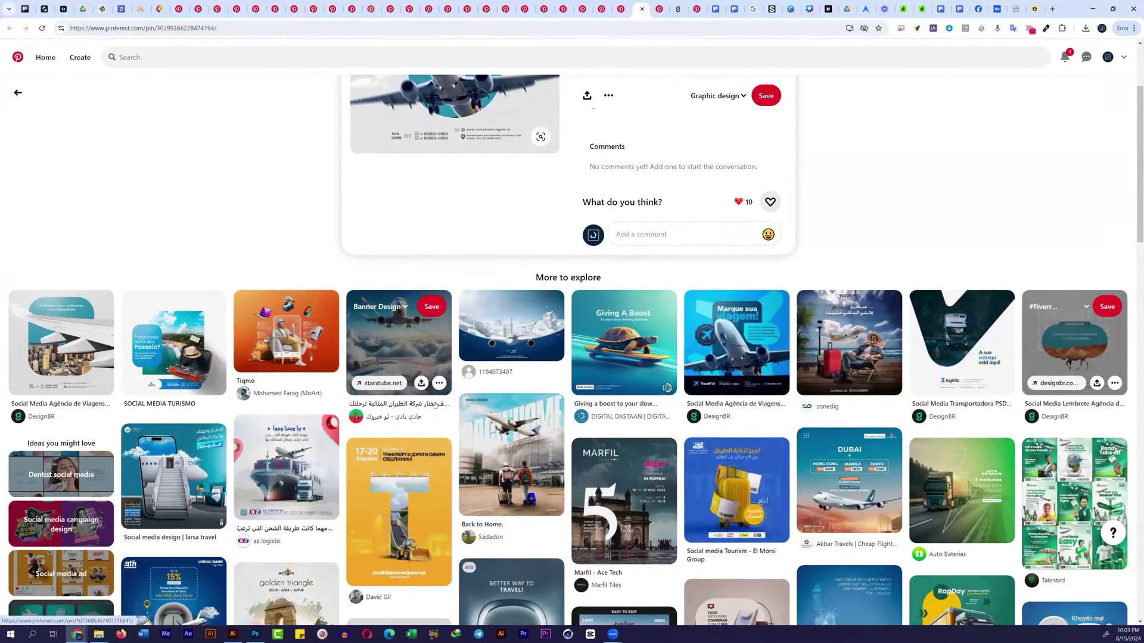
scroll(823, 516, down, 2)
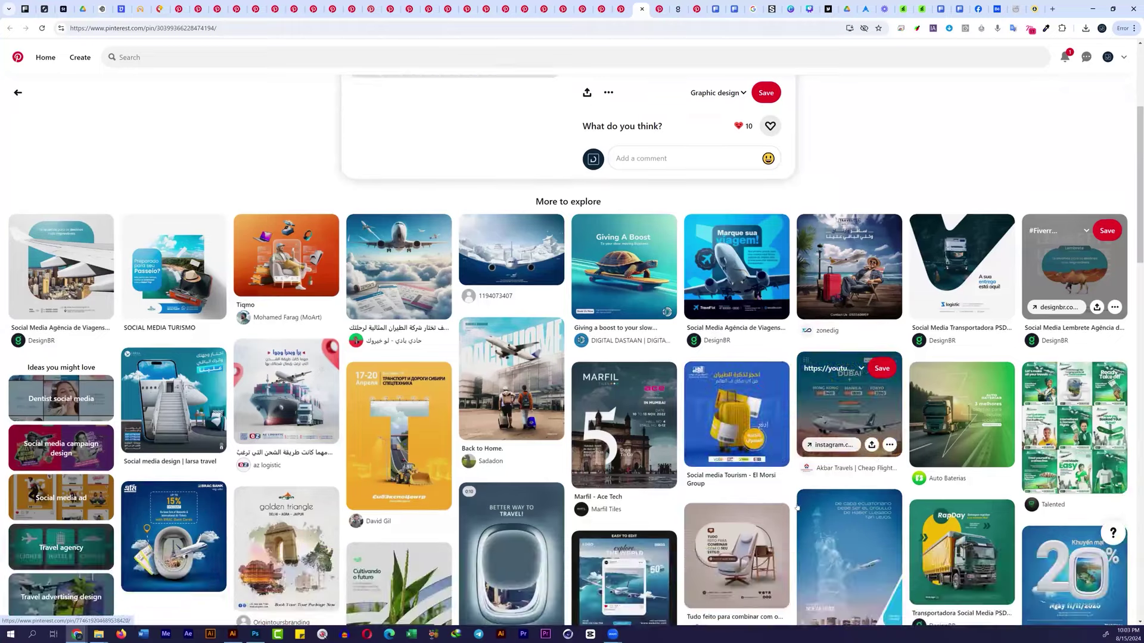
scroll(798, 495, down, 3)
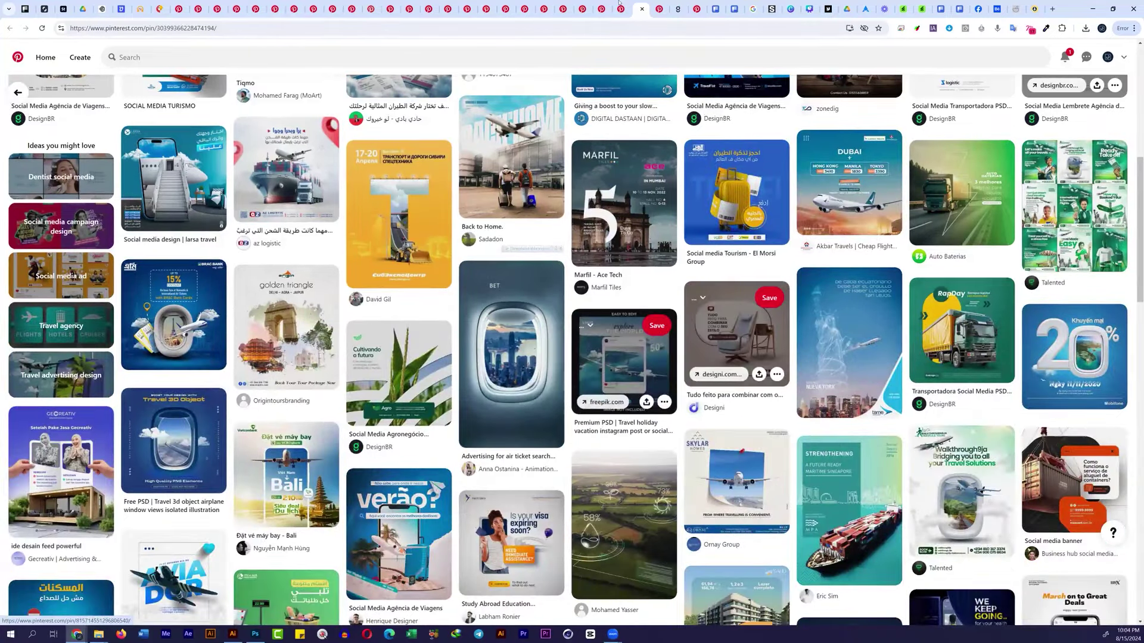
click(631, 357)
click(601, 9)
click(582, 8)
click(544, 9)
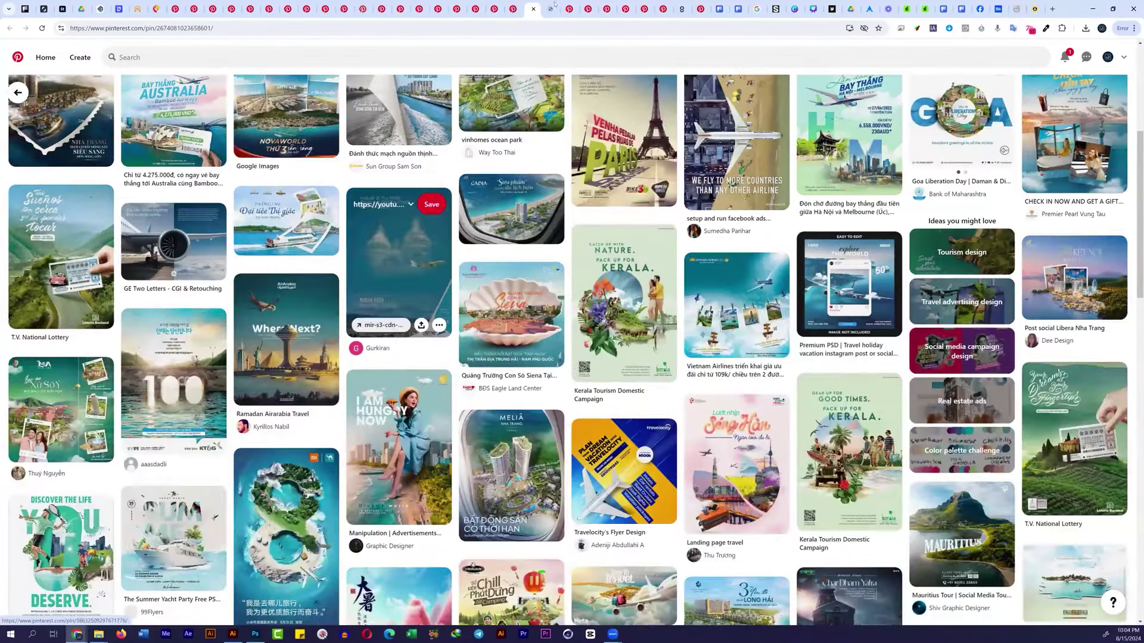
click(554, 3)
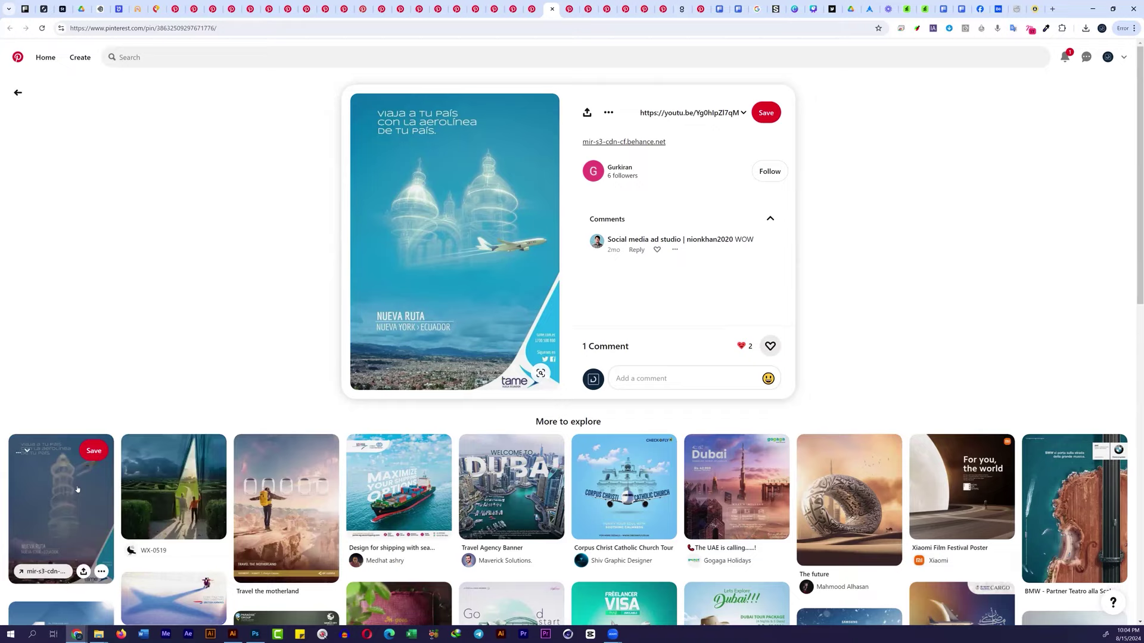
click(286, 506)
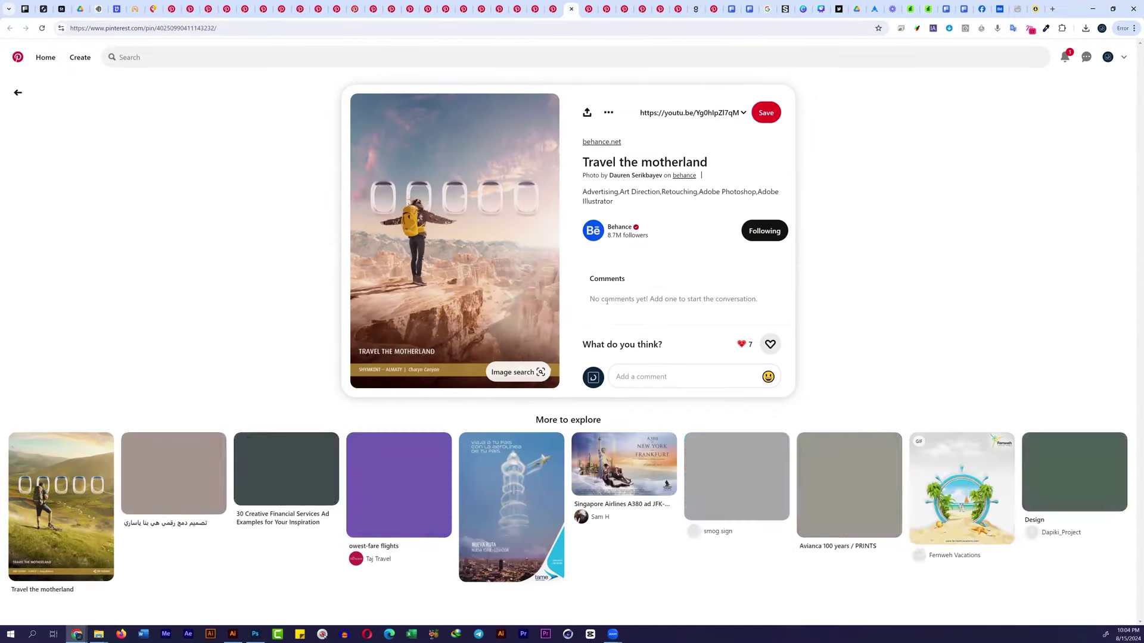
Step: Scroll through more reference pins, then raise the plane window on the poster
scroll(605, 305, down, 3)
scroll(604, 305, down, 1)
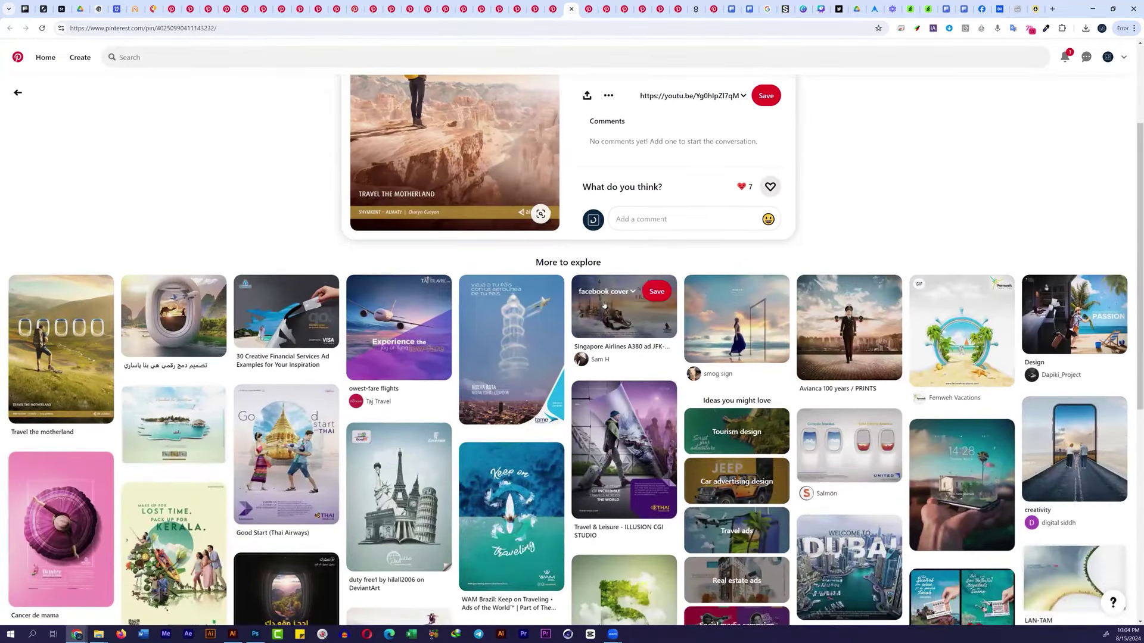
scroll(602, 304, down, 4)
scroll(599, 304, down, 2)
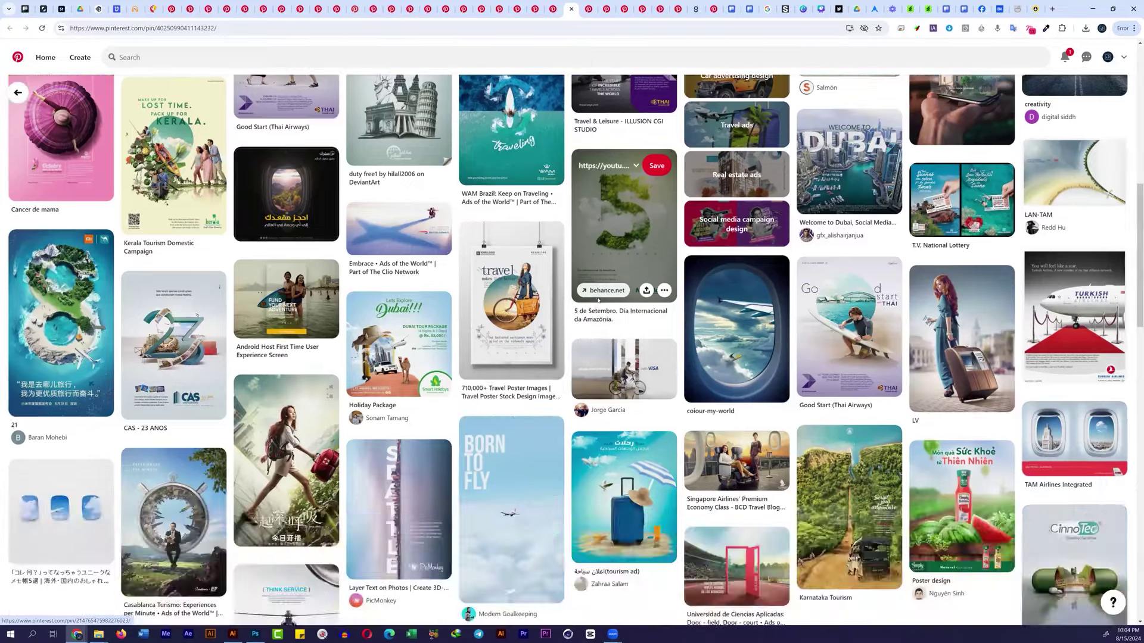
scroll(507, 388, down, 3)
middle_click(397, 481)
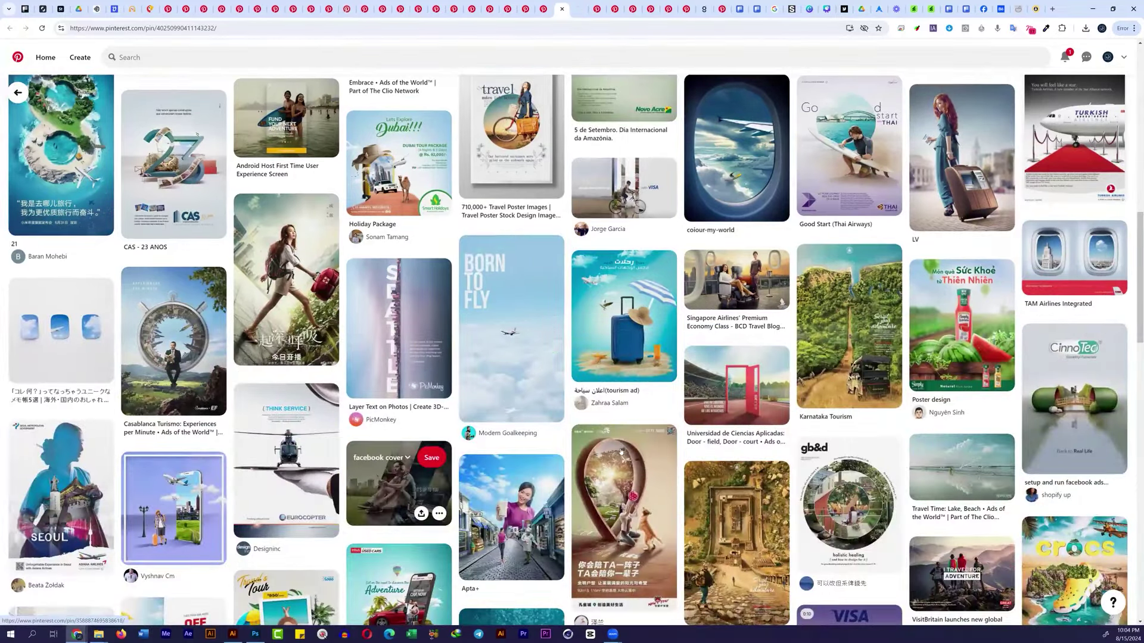
key(Home)
scroll(379, 337, down, 2)
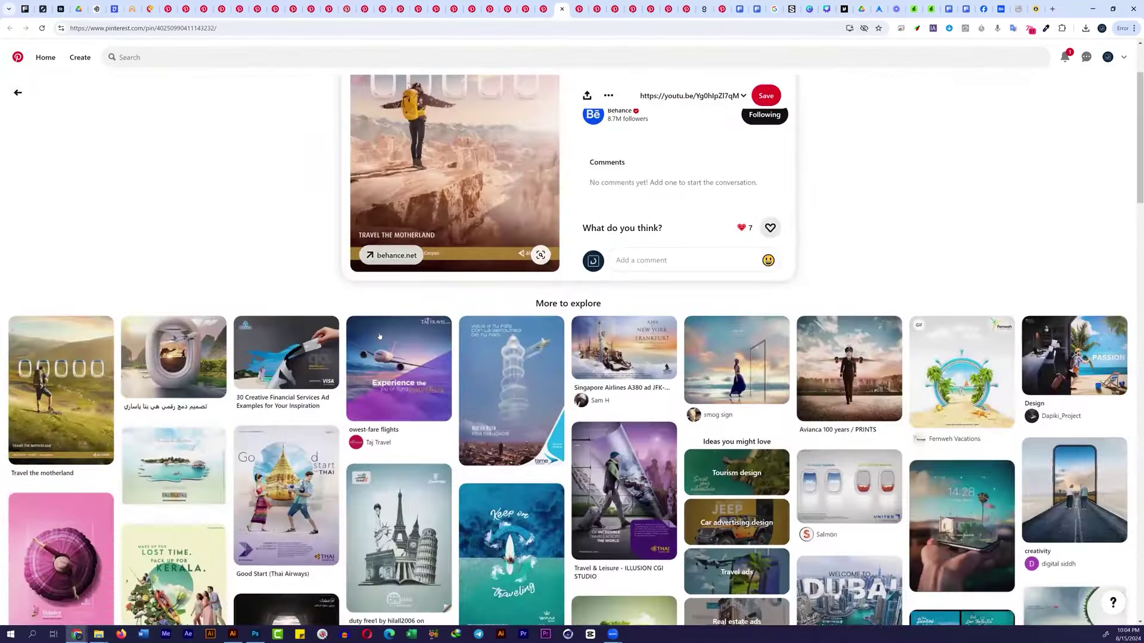
scroll(379, 337, down, 5)
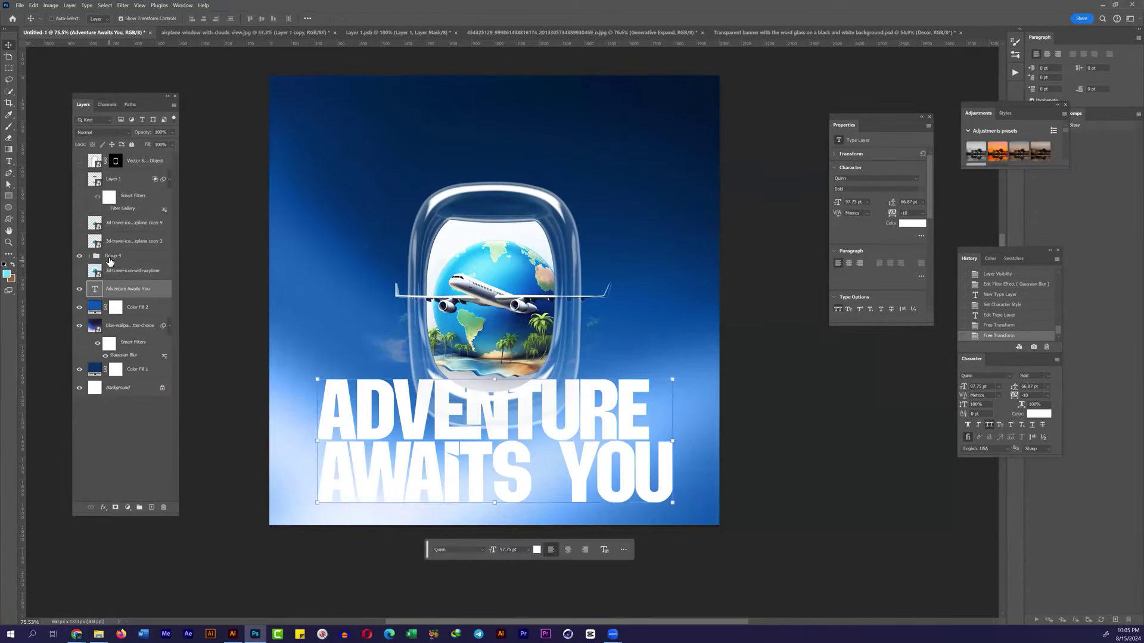
drag(478, 262, 476, 243)
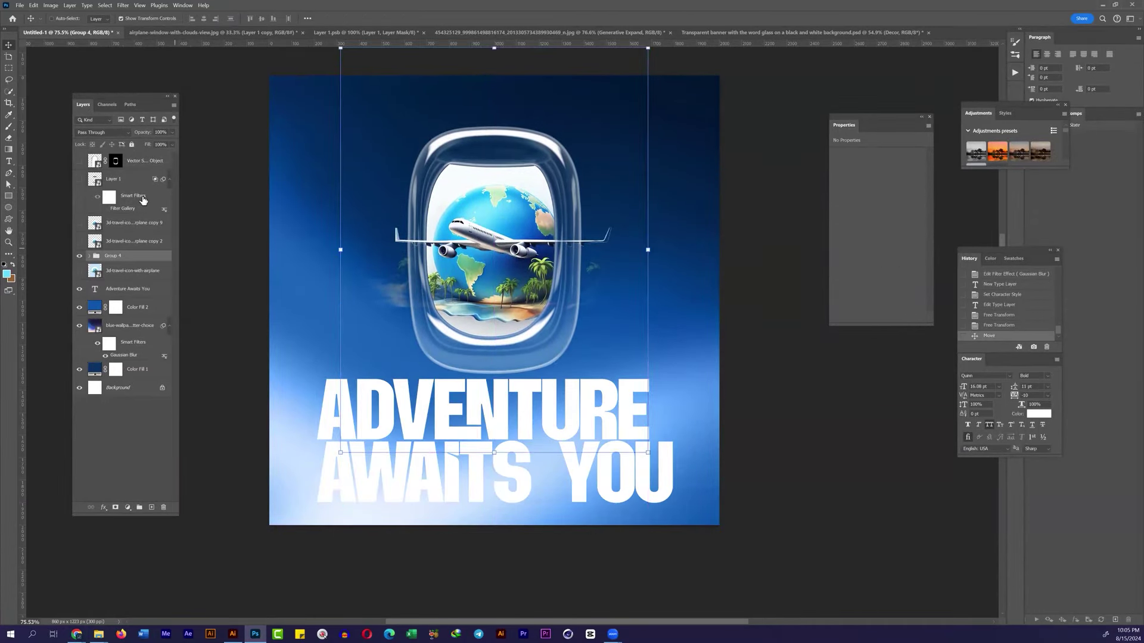
Step: Commit the headline's placement and paste in new two-line wording ending 'FREE TODAY'
ctrl+click(660, 477)
key(ctrl+t)
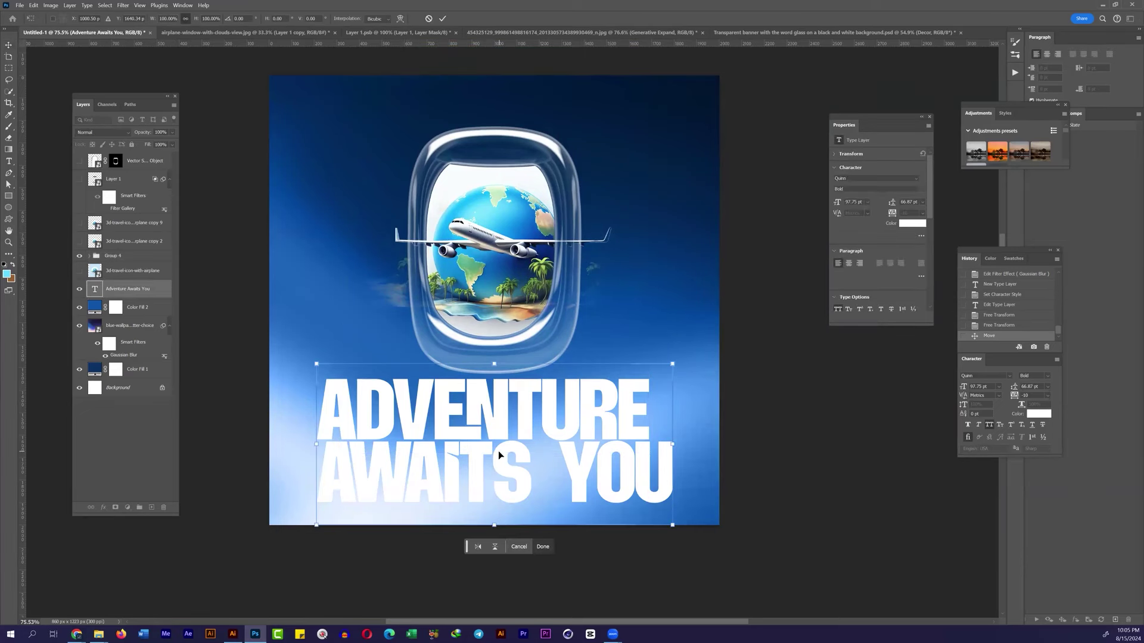
key(Return)
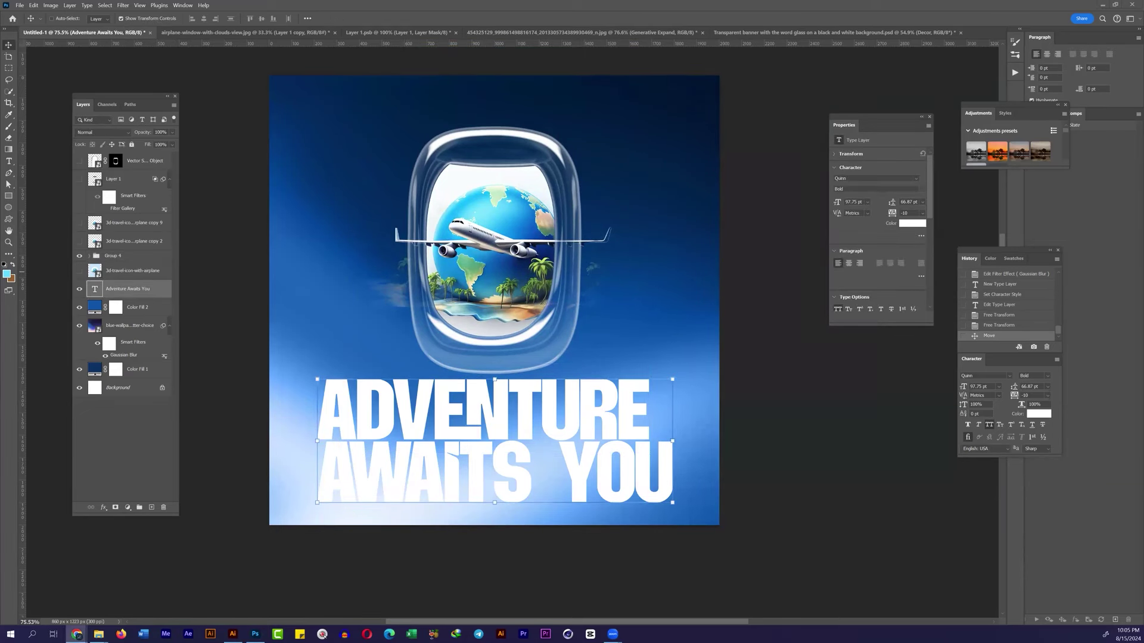
double_click(322, 406)
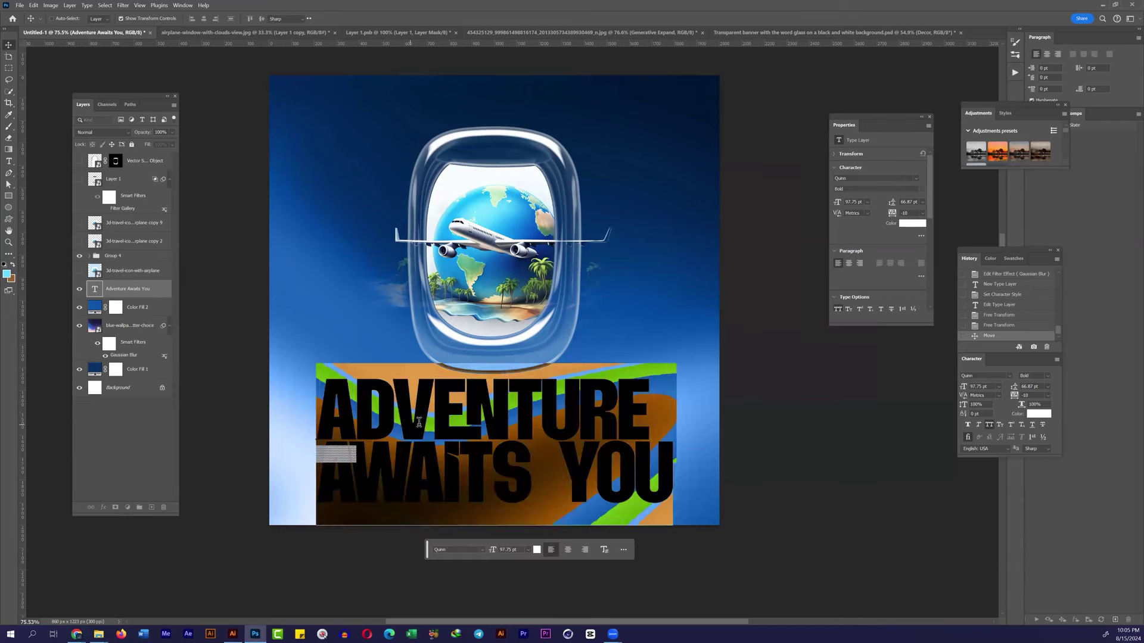
text(ROAM FREE TODAY)
key(BackSpace)
key(Return)
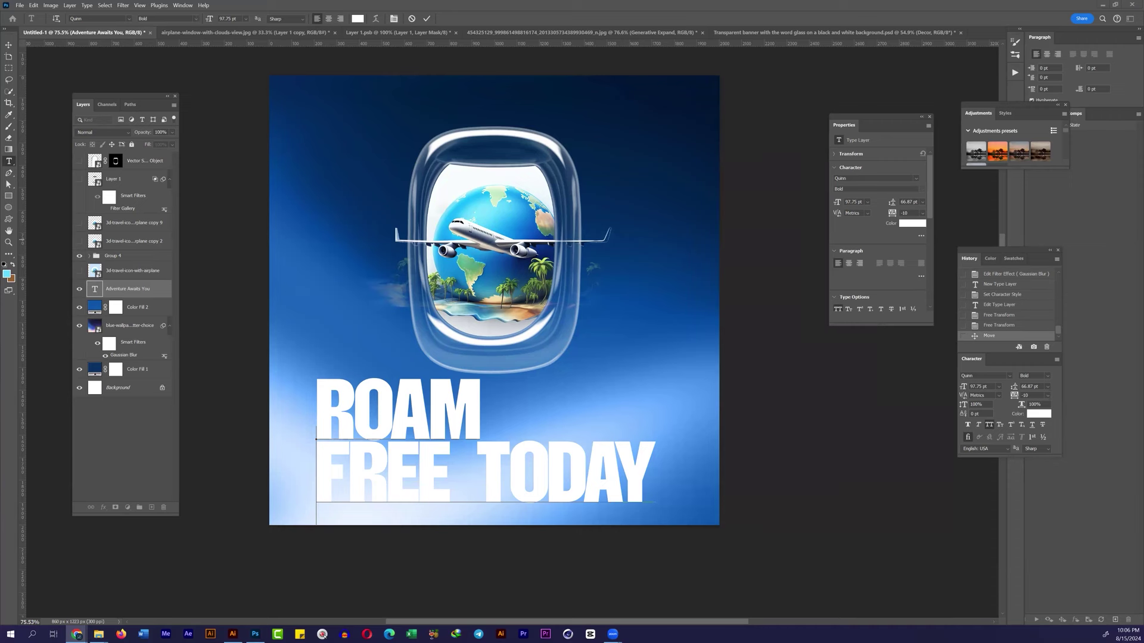
Step: Replace all the headline text with 'DISCOVER YOURSELF.'
key(ctrl+a)
text(DISCOVER YOURSELF.)
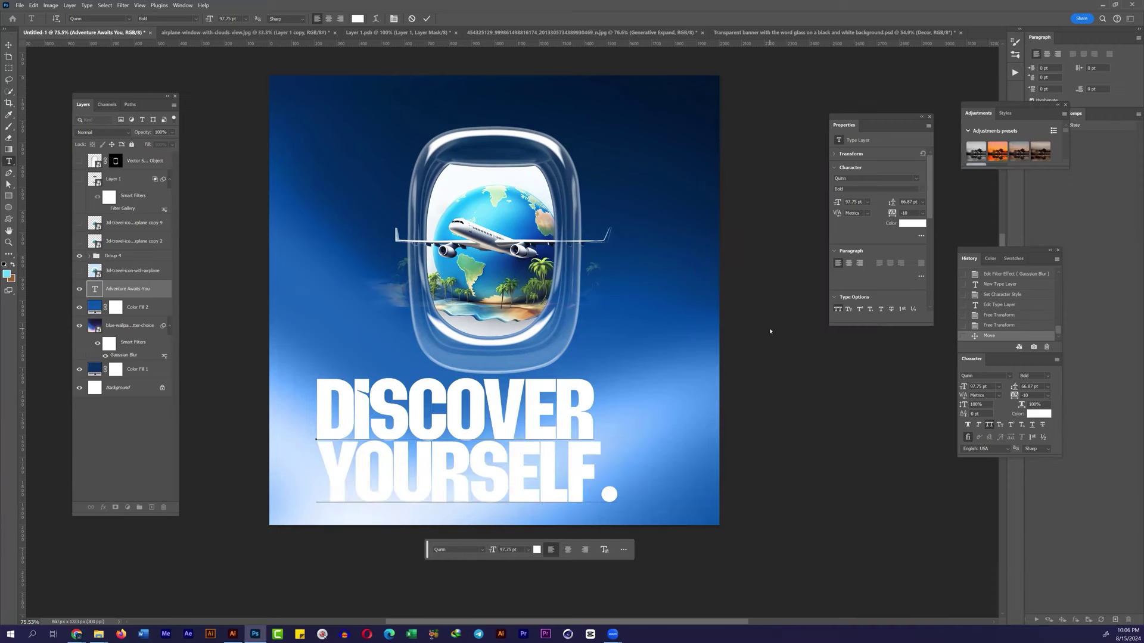
click(76, 634)
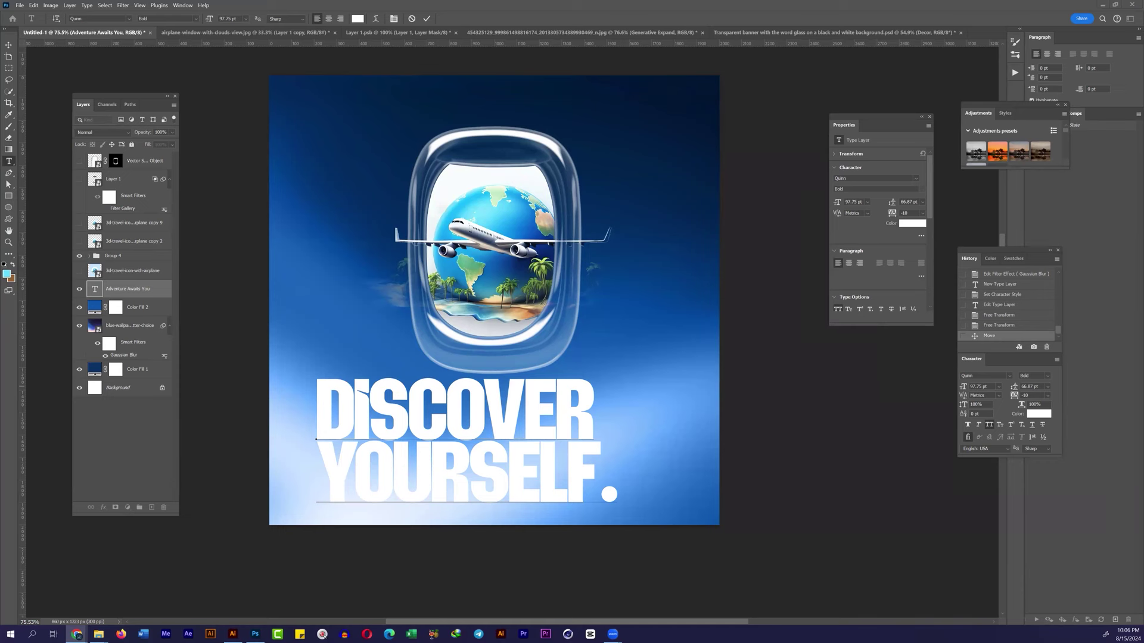
click(255, 633)
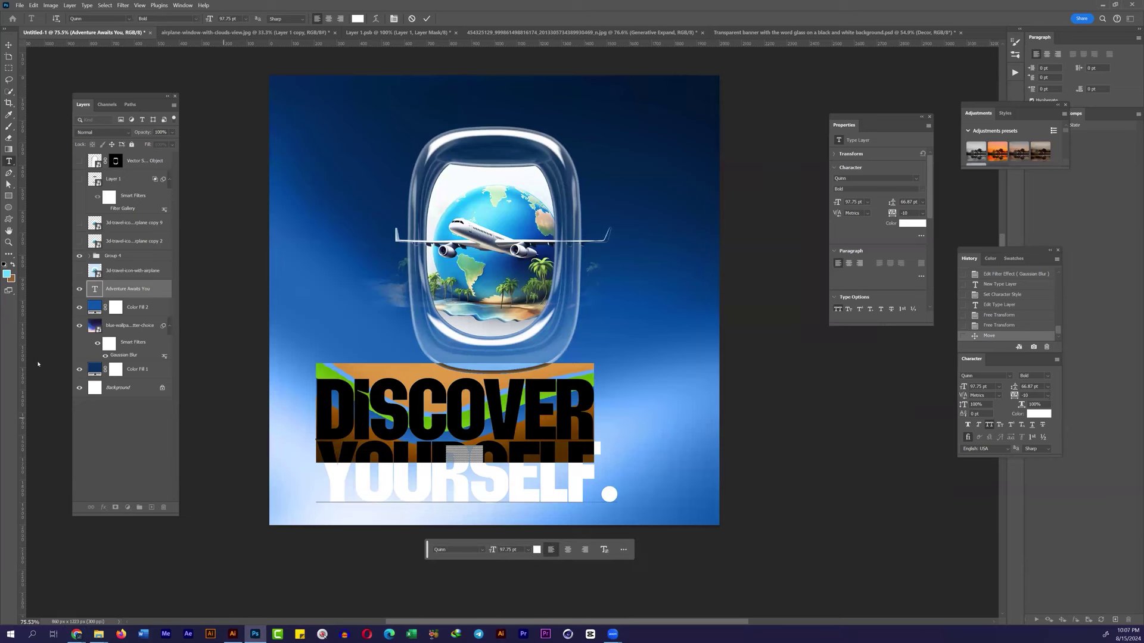
Step: Commit the 'UNVEIL YOURSELF.' headline text and shrink it
key(ctrl+Return)
key(v)
key(ctrl+t)
drag(617, 502, 572, 497)
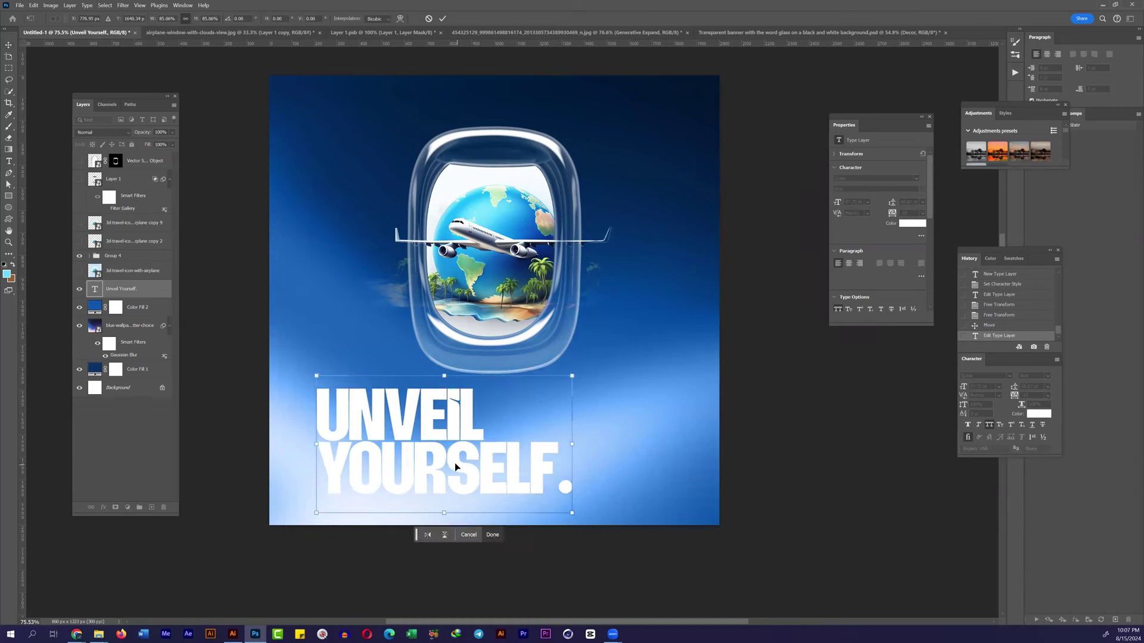
key(Return)
Step: Nudge the window group up, then enlarge the headline and move it up
scroll(593, 295, up, 3)
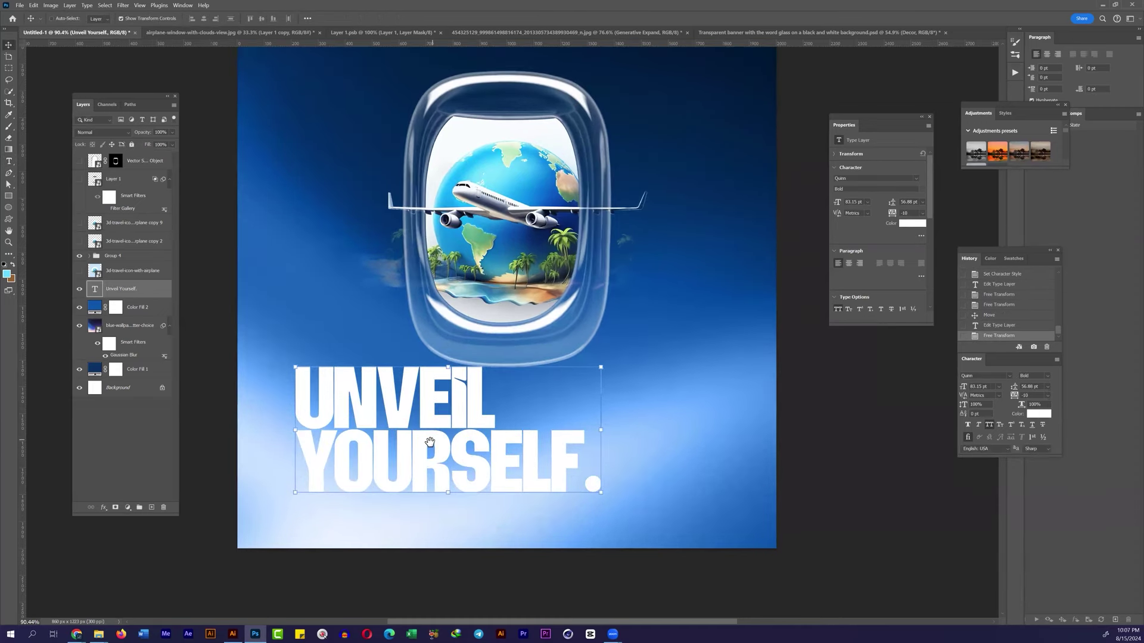
scroll(593, 296, up, 1)
scroll(566, 321, up, 3)
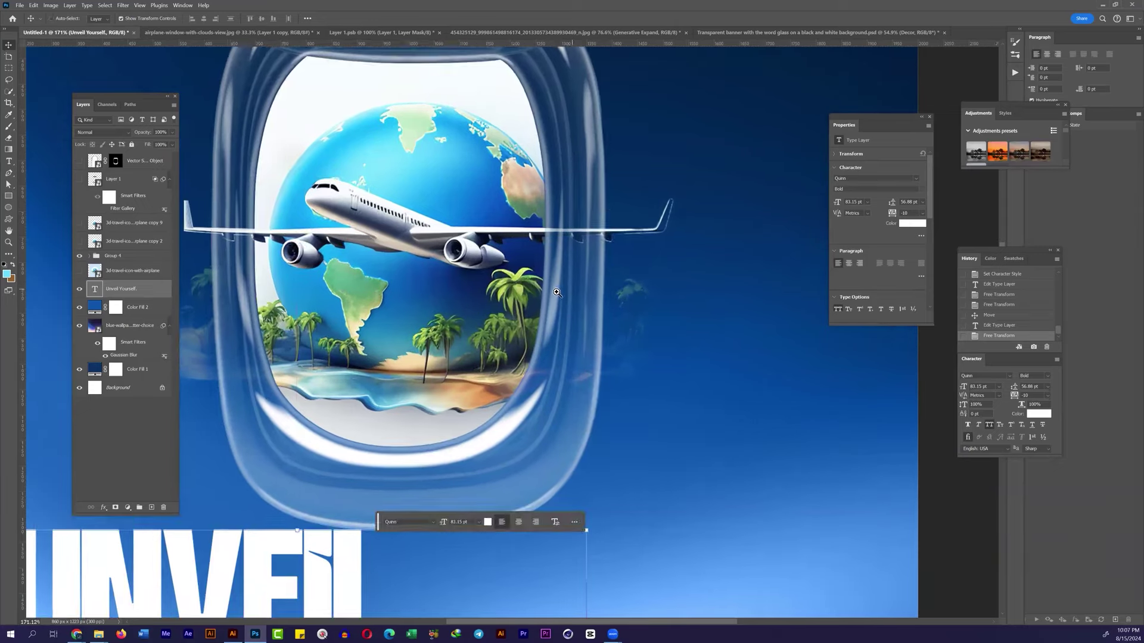
scroll(556, 293, down, 5)
scroll(437, 430, down, 1)
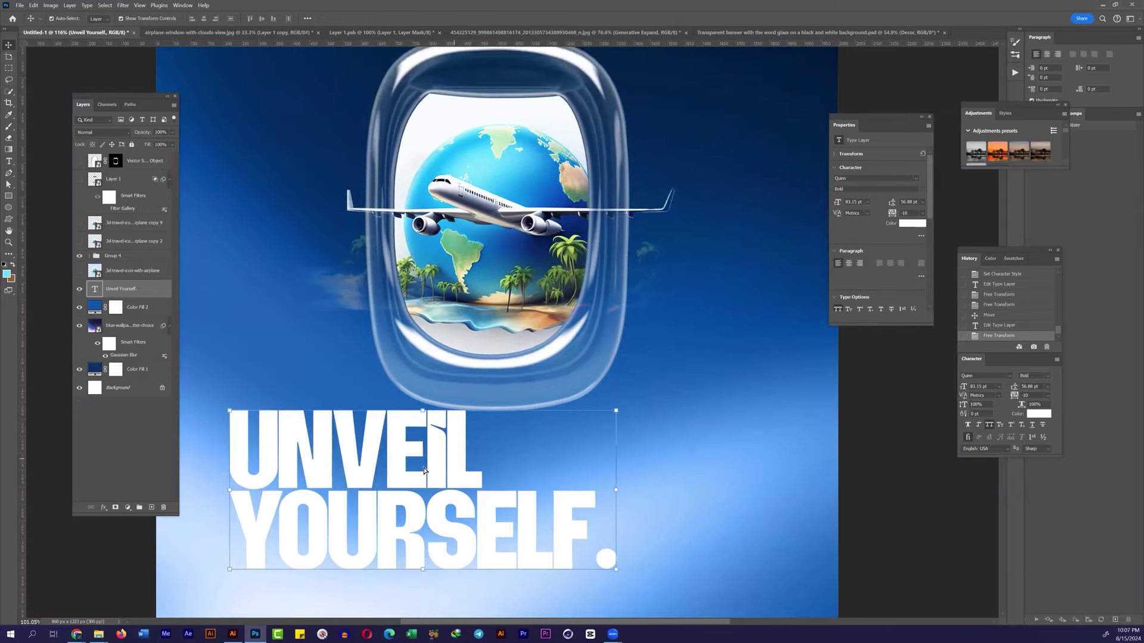
scroll(423, 470, down, 1)
click(113, 256)
key(shift+Up)
key(shift+Up)
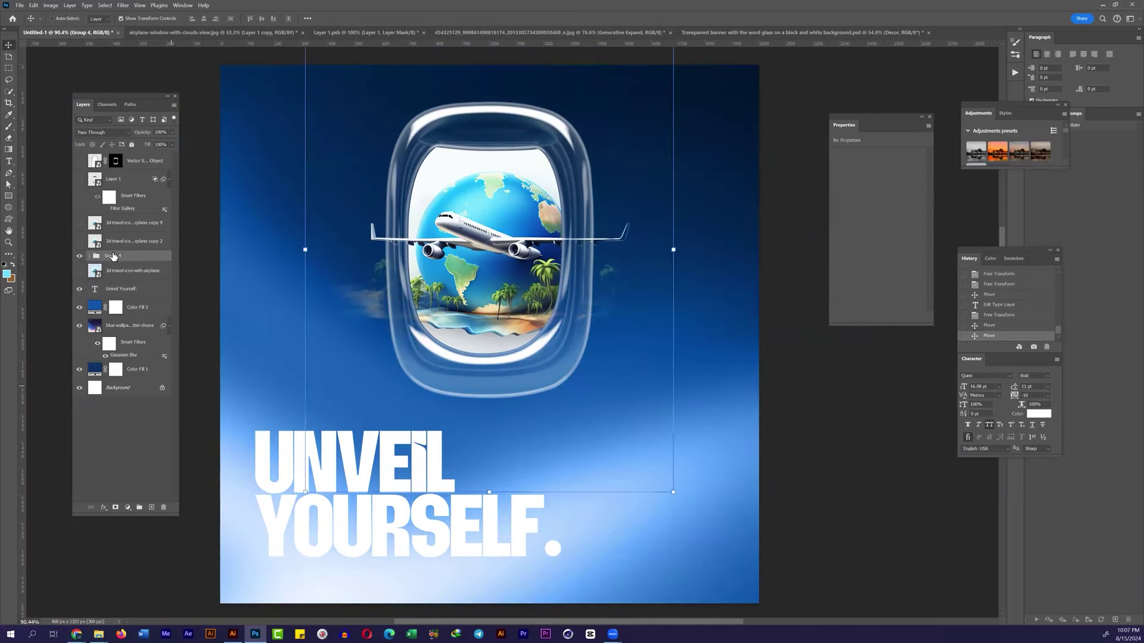
click(121, 289)
drag(556, 435, 575, 470)
mouse_move(472, 508)
mouse_down()
mouse_move(481, 343)
mouse_move(470, 326)
mouse_up()
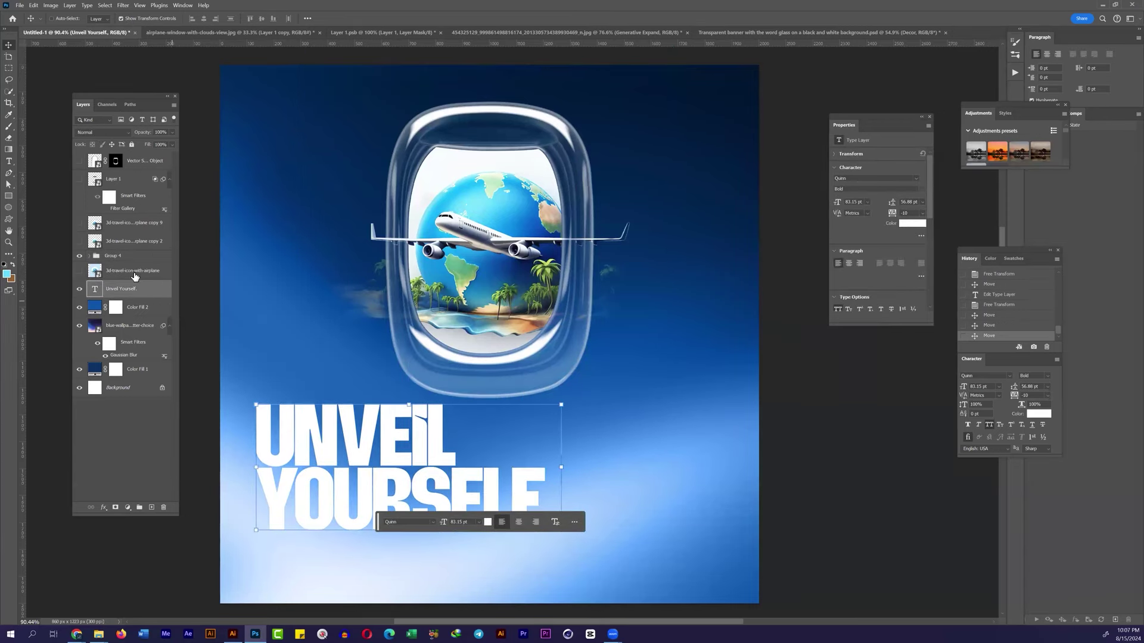
Step: Move the plane window group up and enlarge it to about 112%
scroll(438, 388, down, 2)
drag(483, 272, 486, 345)
key(ctrl+t)
key(Return)
drag(488, 191, 488, 120)
scroll(488, 272, up, 2)
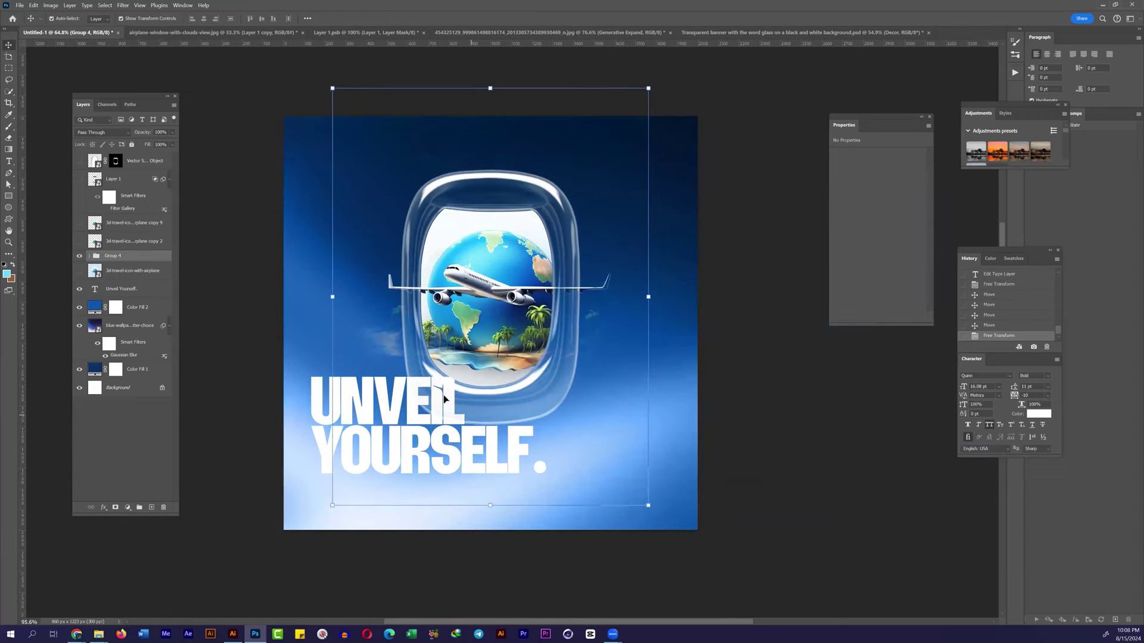
key(Return)
Step: Place the headline below the window and lower the window group slightly
mouse_move(451, 411)
mouse_down()
mouse_move(451, 446)
mouse_move(419, 446)
mouse_up()
key(ctrl+t)
key(Return)
scroll(494, 310, up, 1)
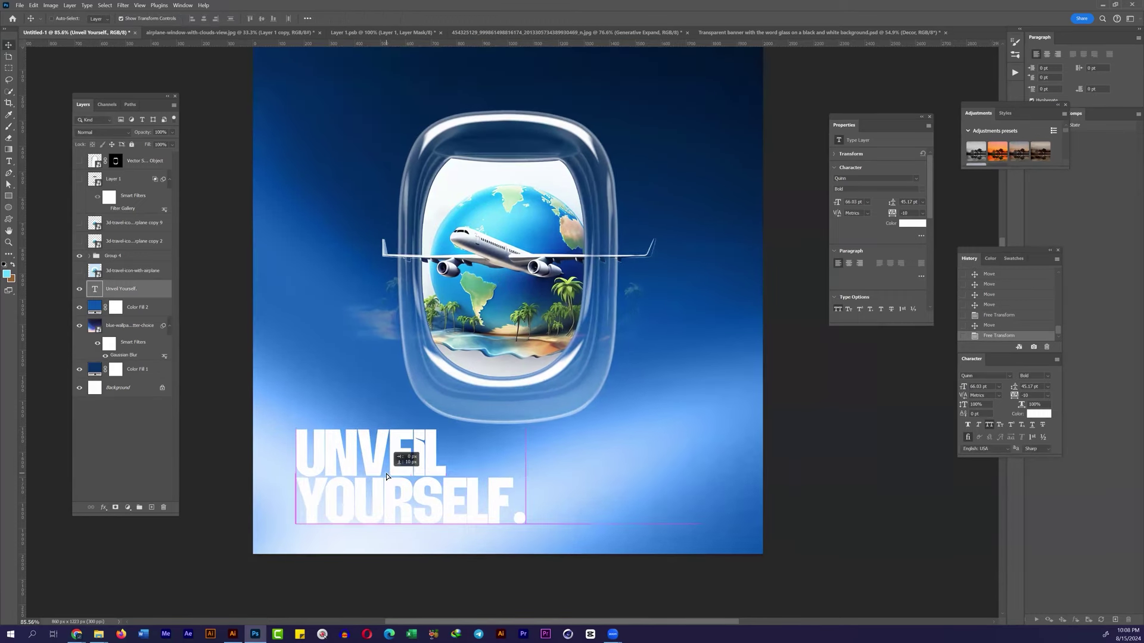
scroll(530, 309, down, 3)
drag(545, 304, 544, 317)
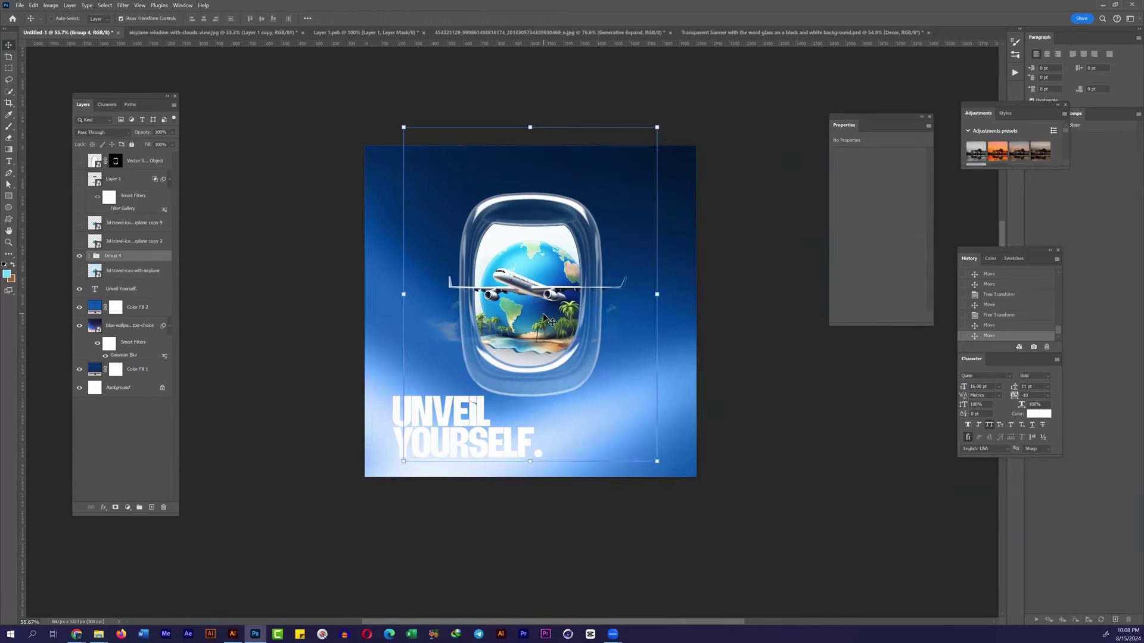
key(m)
scroll(505, 426, up, 1)
scroll(506, 426, up, 1)
scroll(505, 426, up, 1)
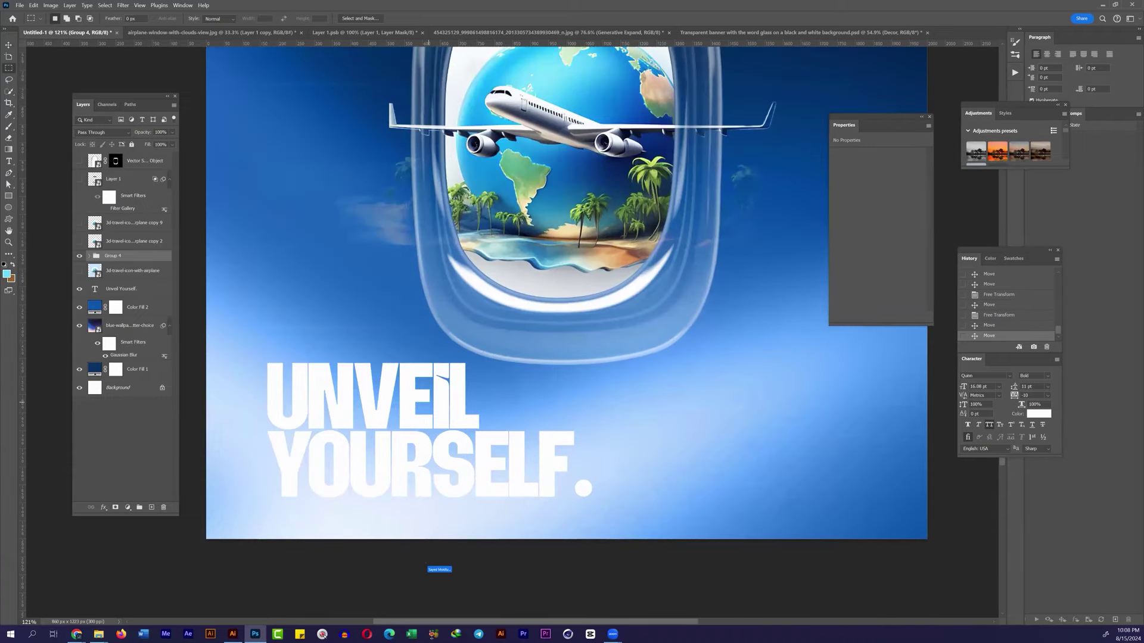
scroll(505, 426, up, 1)
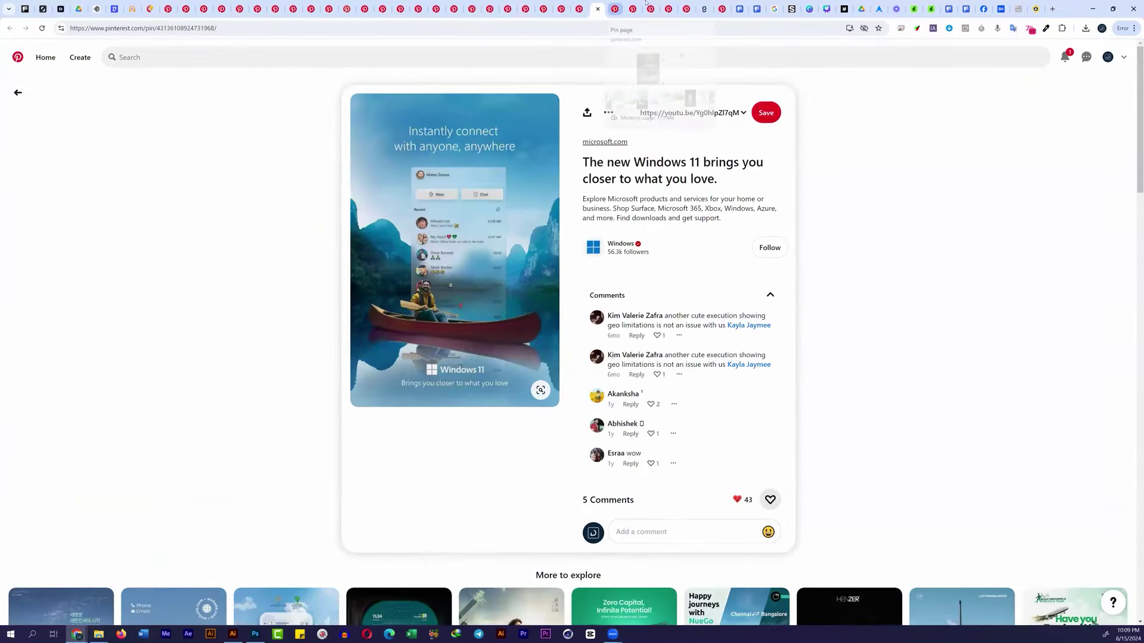
Step: Flip through saved Pinterest pins, from the Tus Sueños lottery poster to the Thai Airways A350 poster
key(ctrl+Tab)
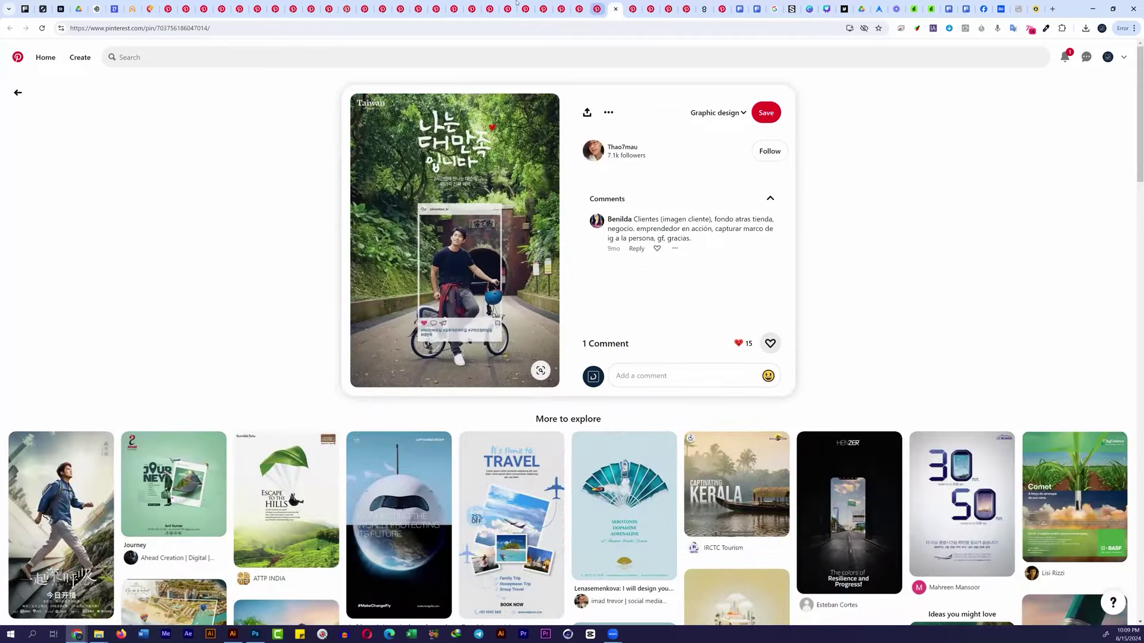
click(516, 3)
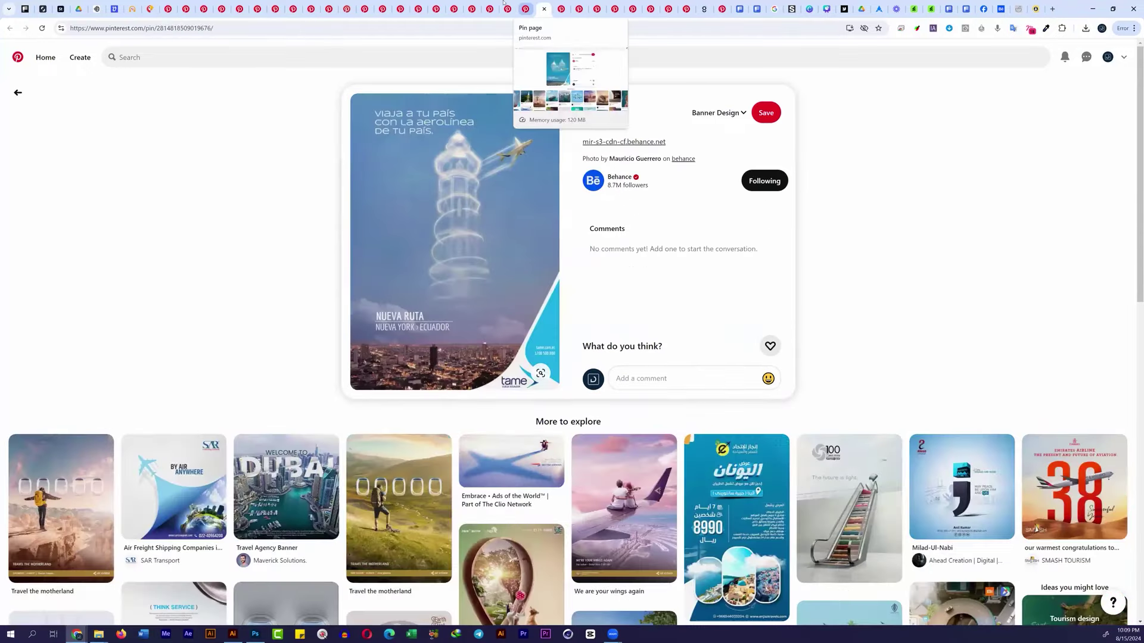
click(507, 9)
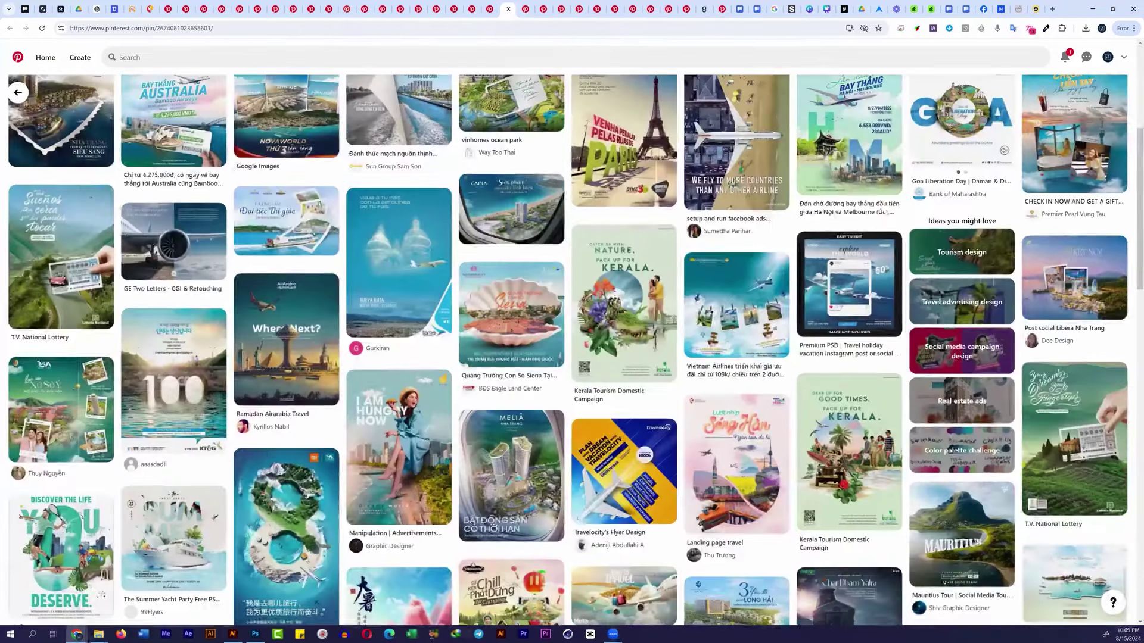
click(472, 9)
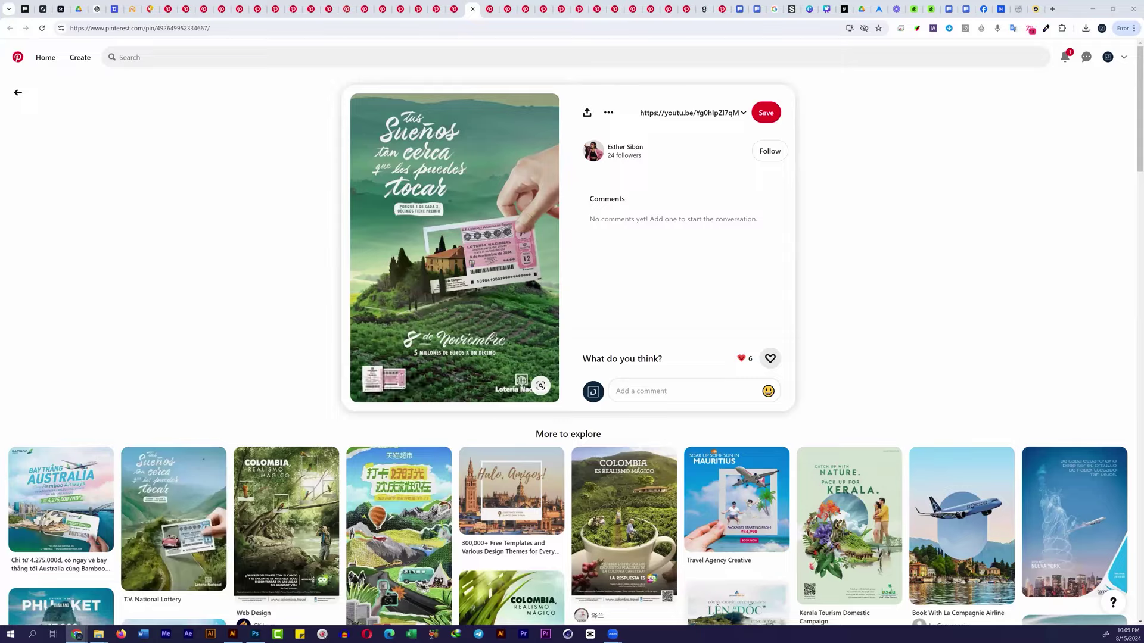
click(436, 9)
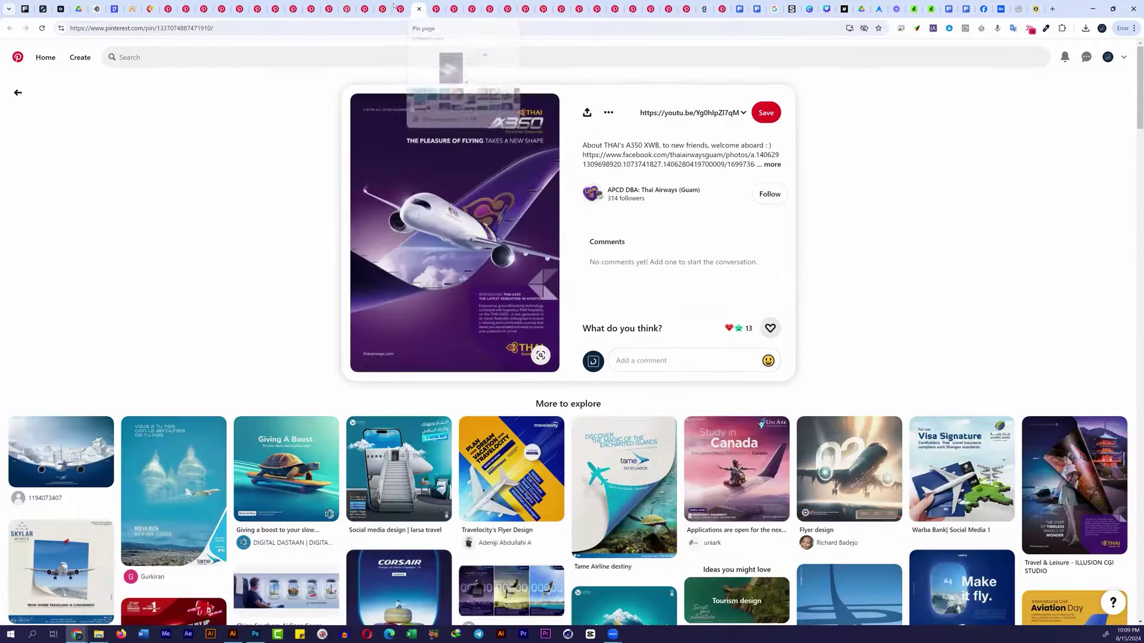
click(400, 8)
Step: Duplicate the headline to its right and set the copy to Aminute 12 pt
drag(344, 405, 684, 404)
key(t)
click(986, 376)
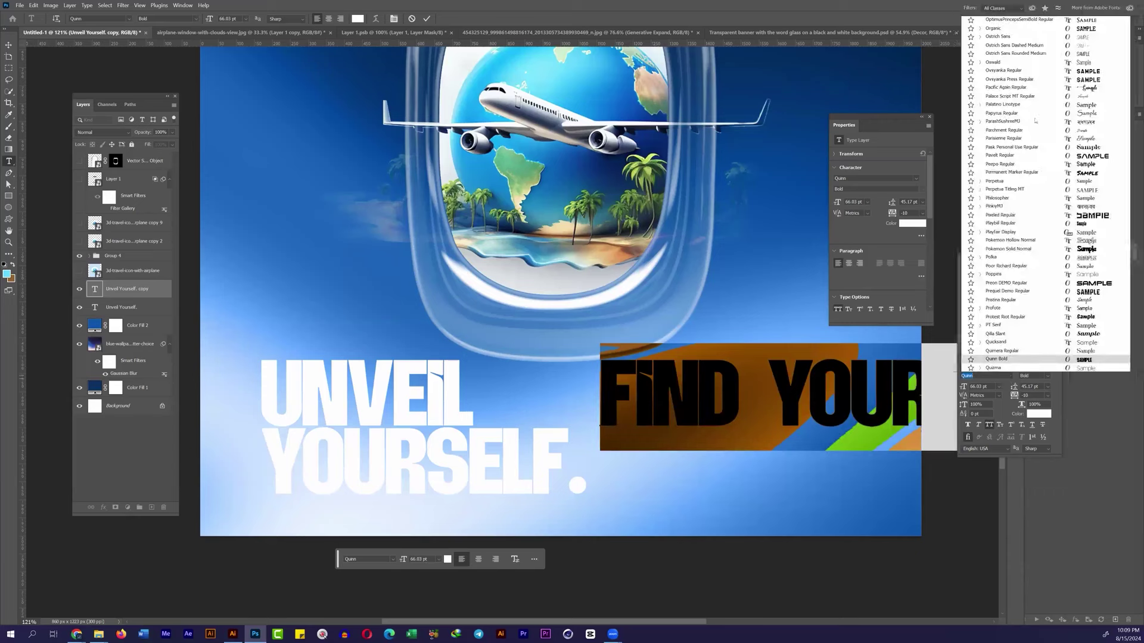
scroll(1043, 196, down, 5)
text(Aminute)
key(Return)
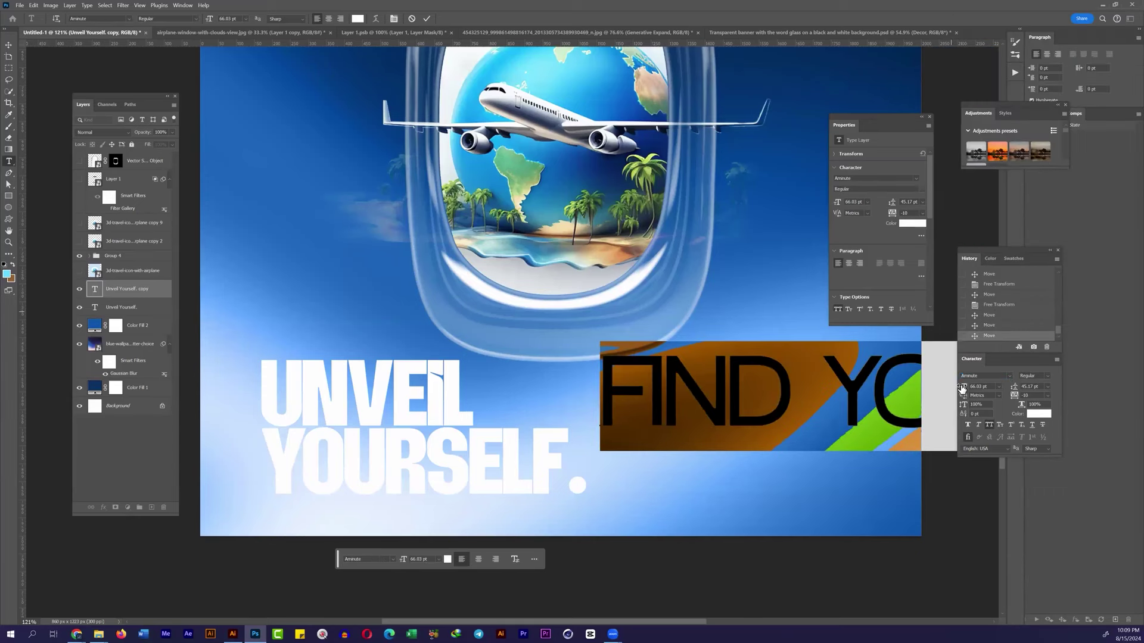
key(Tab)
key(Tab)
text(12)
key(Return)
Step: Break the 'FIND YOUR TRUE SELF. ONE JOURNEY AT A TIME.' tagline onto four lines with tighter leading
key(Return)
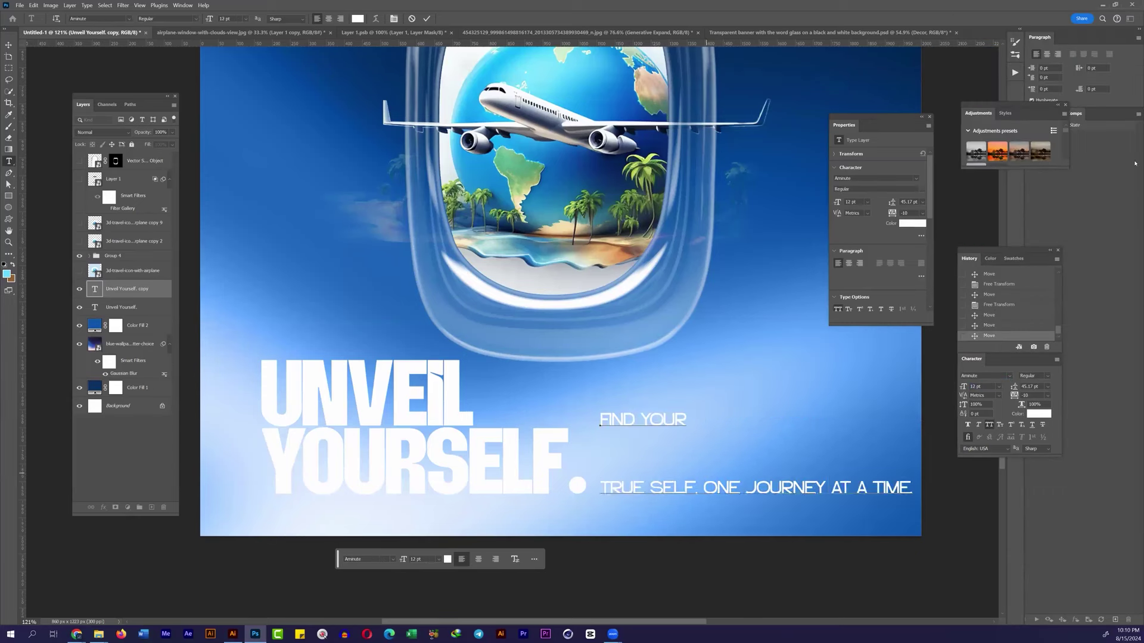
click(704, 487)
key(Return)
key(ctrl+a)
drag(1014, 386, 995, 387)
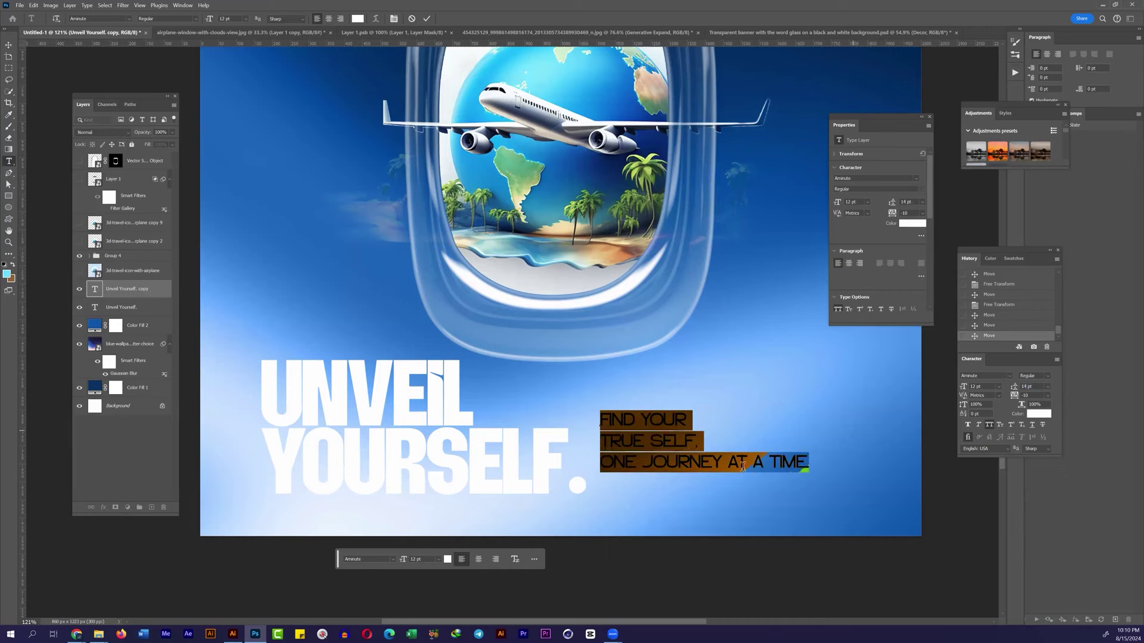
click(712, 431)
key(ctrl+a)
key(ctrl+shift+period)
key(ctrl+shift+period)
key(ctrl+shift+period)
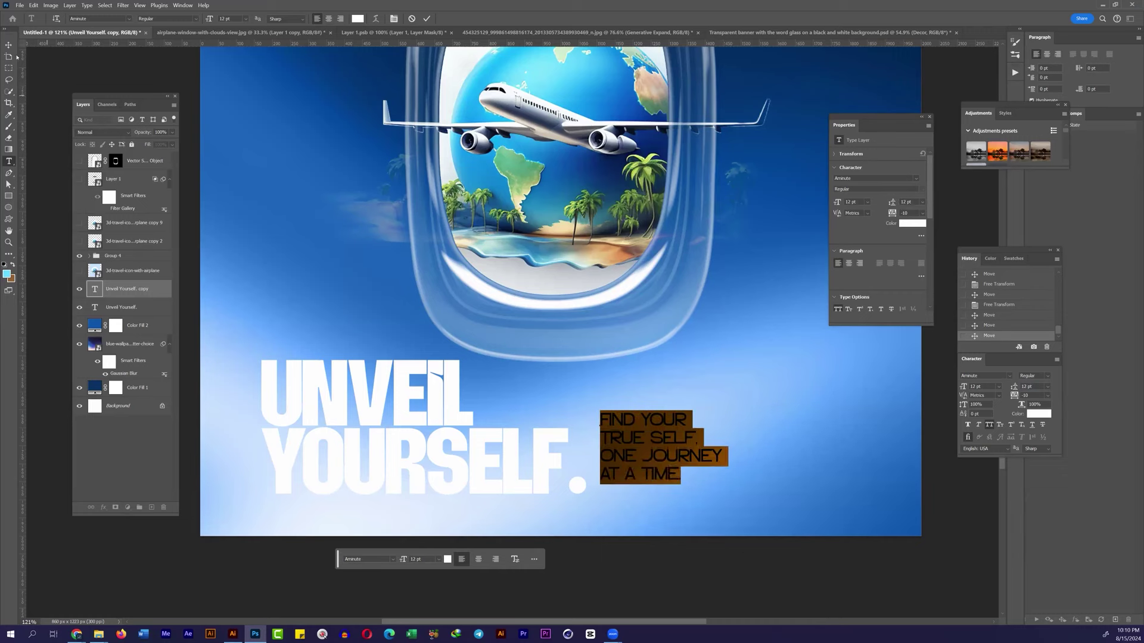
key(ctrl+Return)
key(Return)
Step: Place the tagline beside the headline, loosen leading to 14 pt, and colour it #012959
drag(731, 427, 774, 420)
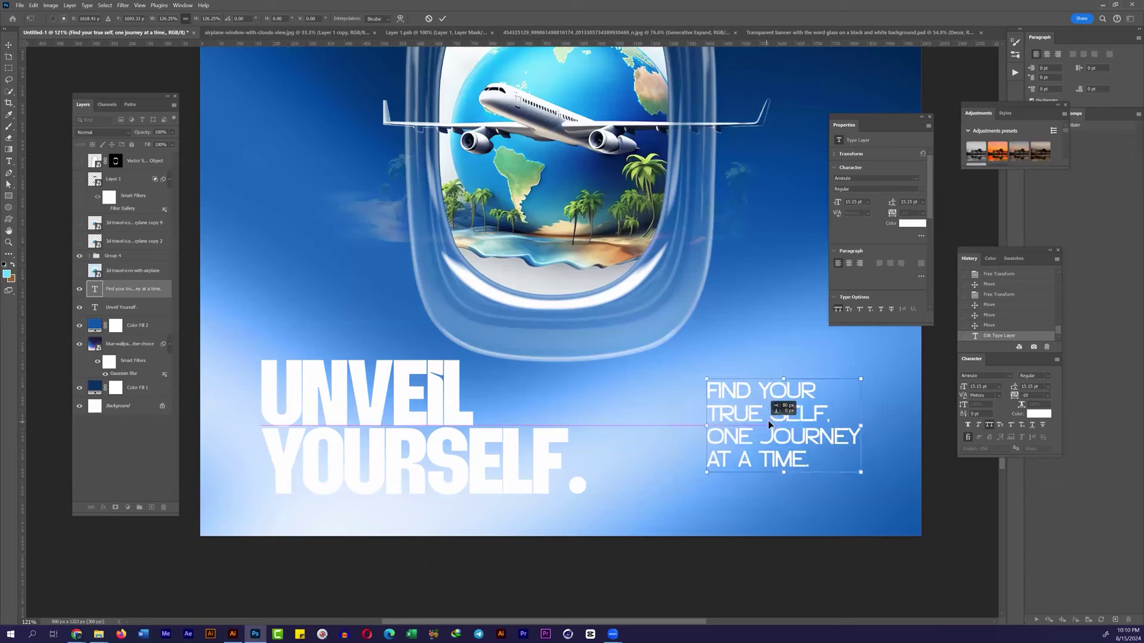
drag(1016, 390, 1021, 388)
mouse_move(788, 419)
mouse_down()
mouse_move(772, 422)
mouse_move(806, 422)
mouse_up()
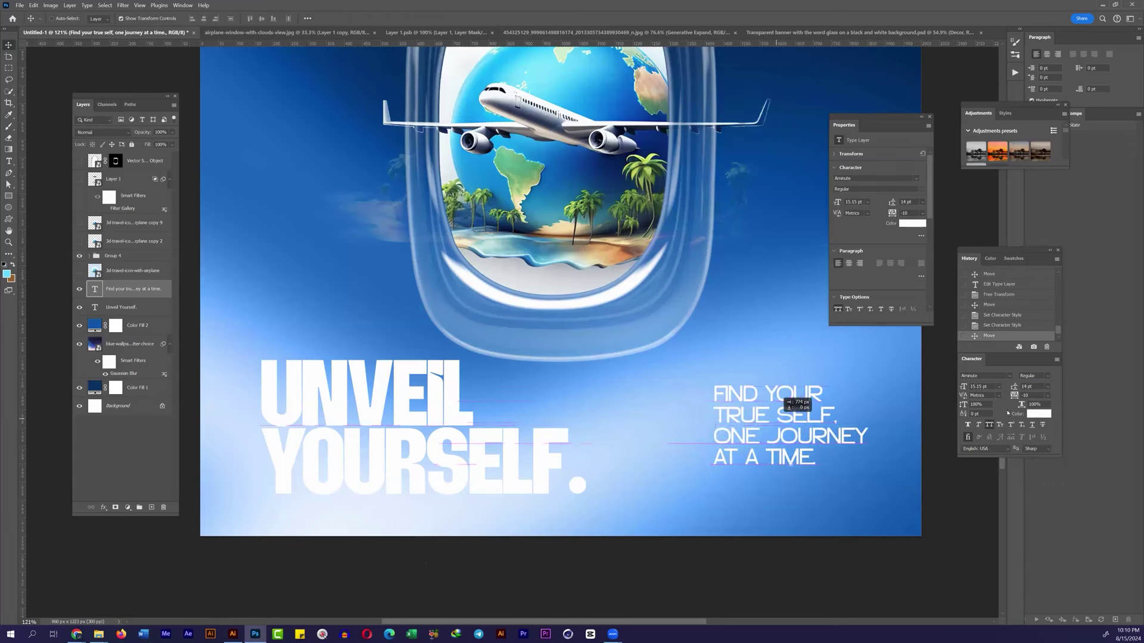
click(912, 223)
text(012959)
click(923, 303)
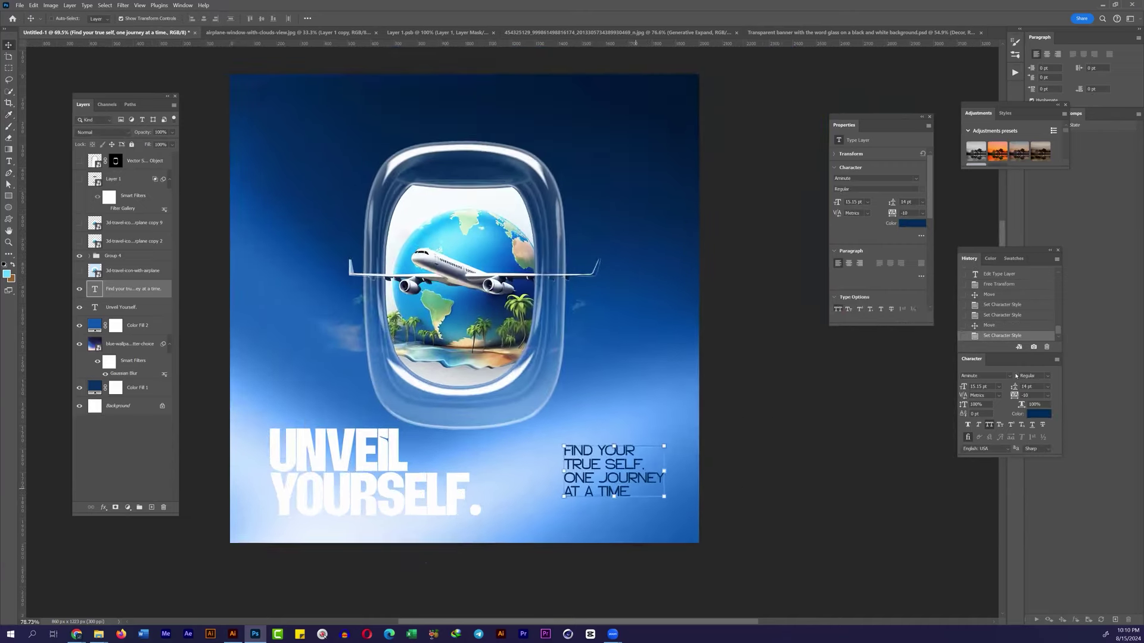
Step: Switch the tagline font to Helly and recolour it with a blue sampled from the poster
scroll(596, 471, up, 3)
click(1009, 376)
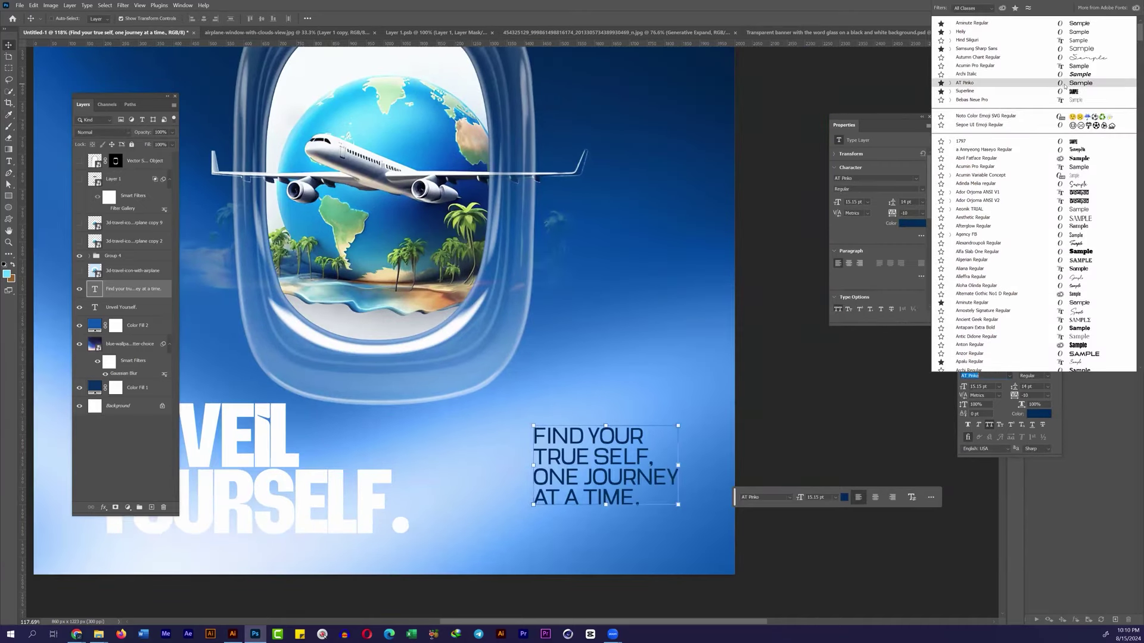
click(1045, 35)
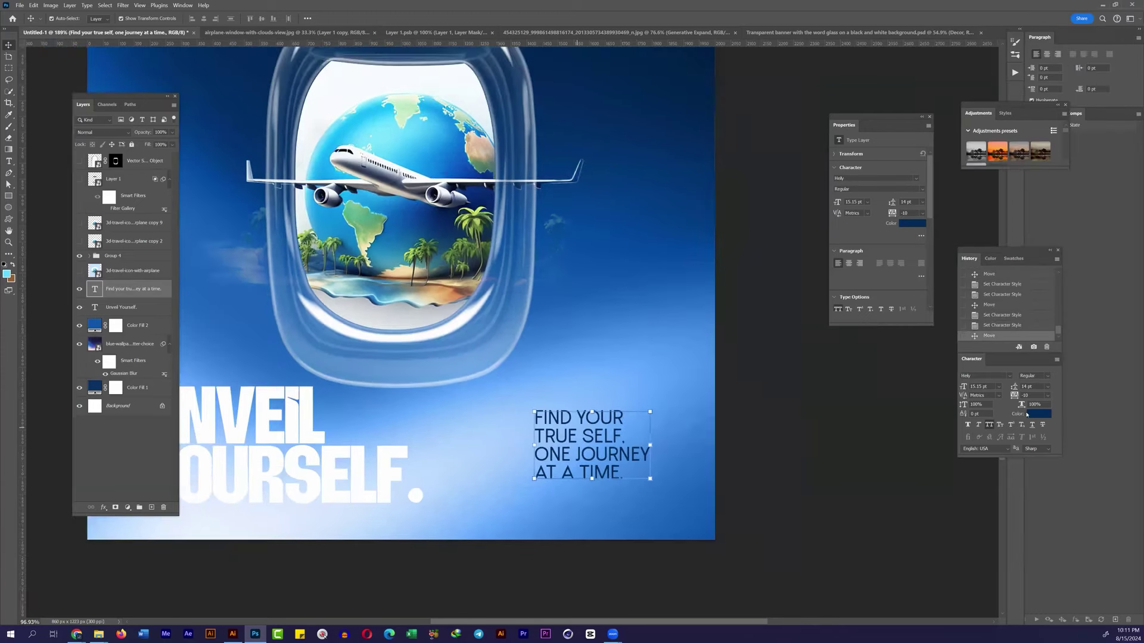
click(1039, 413)
click(689, 235)
drag(688, 235, 642, 175)
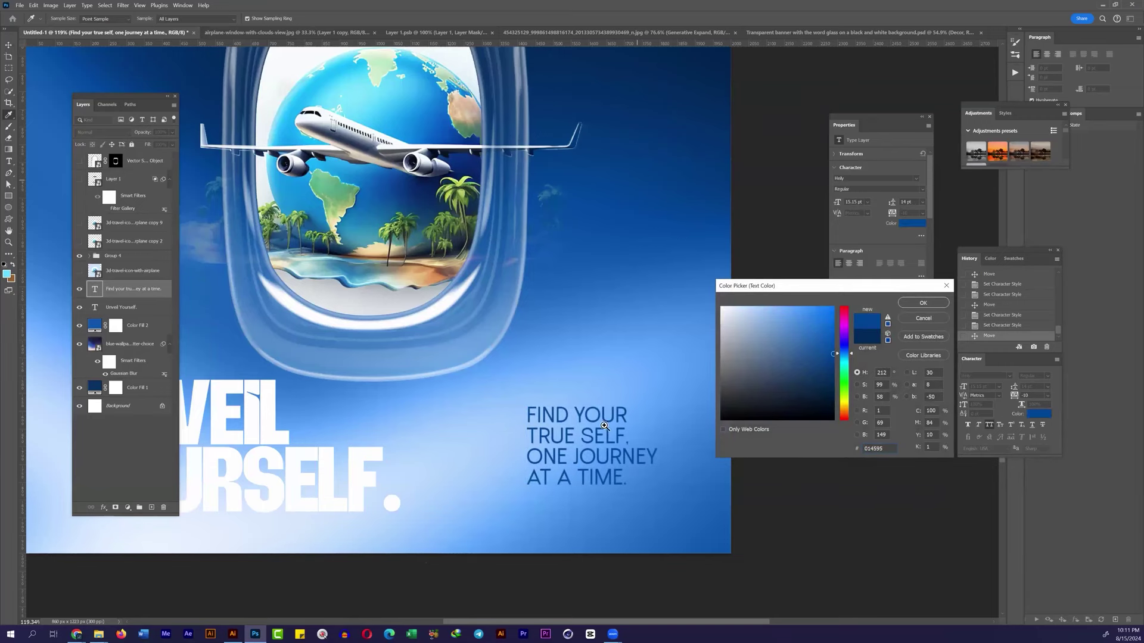
key(Return)
Step: Lower the window group slightly and shift the headline a little left
key(ctrl+0)
click(451, 292)
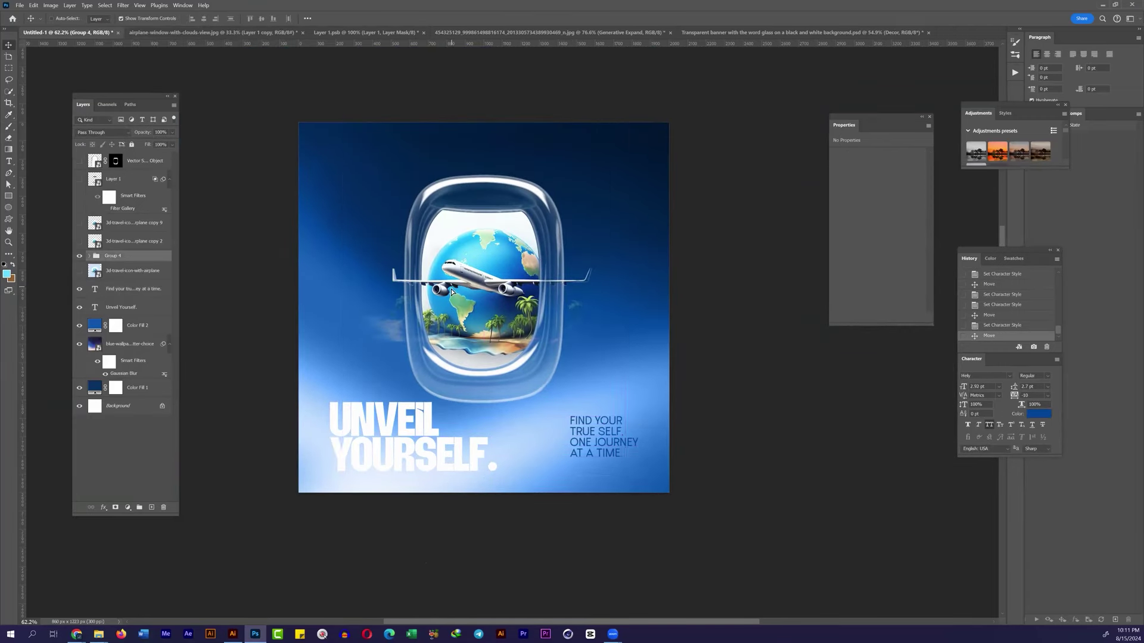
drag(451, 292, 451, 307)
drag(377, 427, 364, 427)
Step: Flip back and forth through the open Pinterest travel poster pins
key(m)
scroll(619, 333, up, 3)
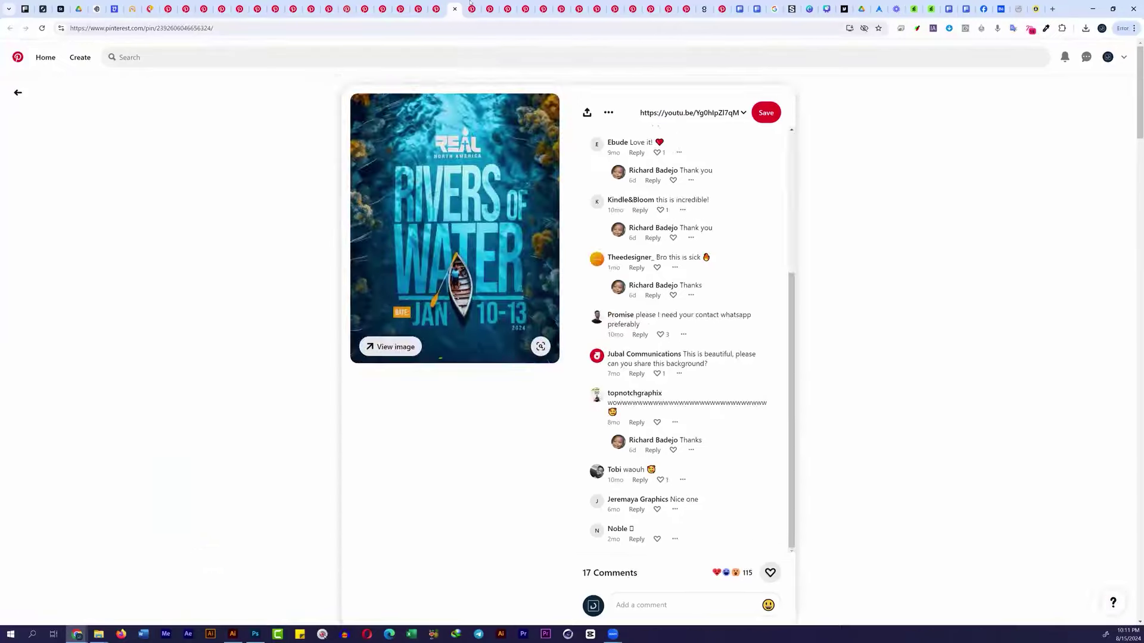
click(489, 8)
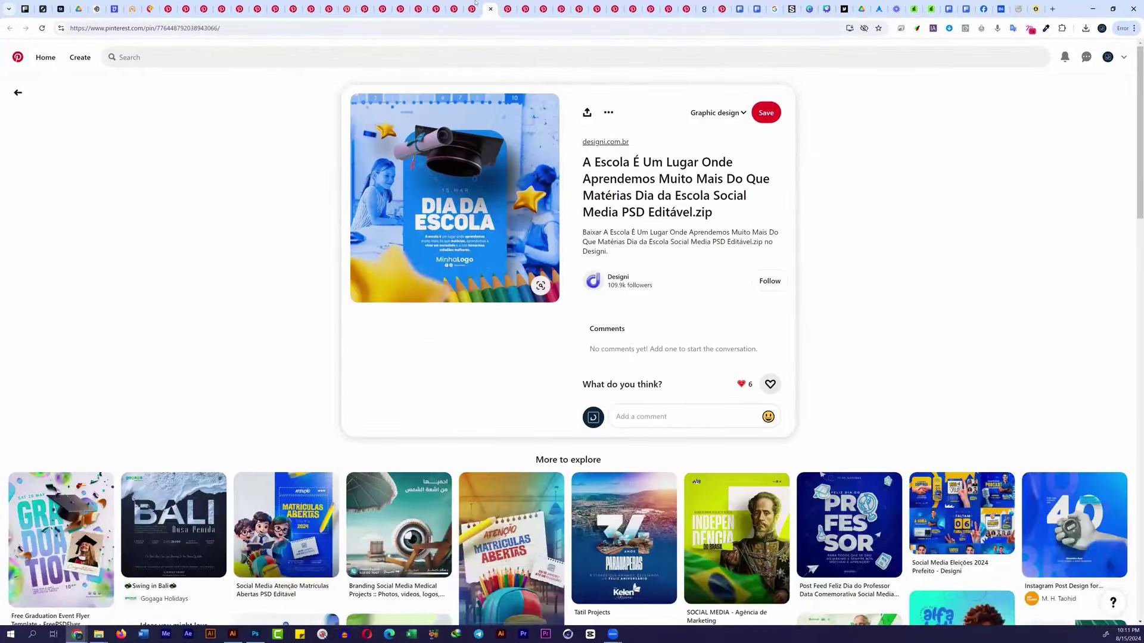
click(508, 3)
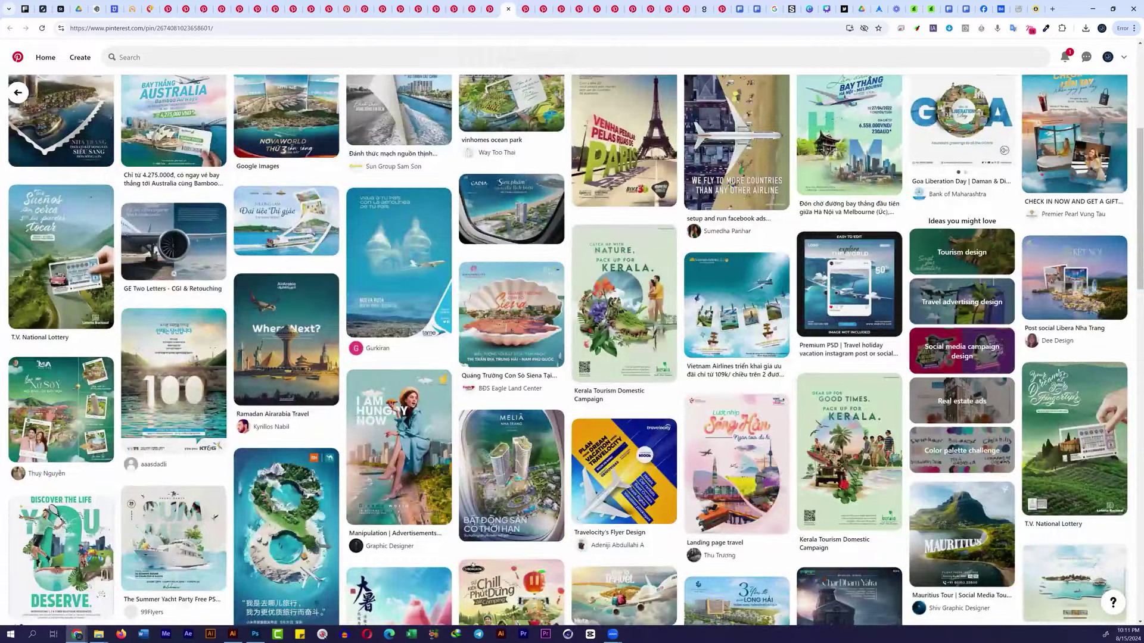
click(543, 3)
key(ctrl+Tab)
key(ctrl+Tab)
key(ctrl+Tab)
key(ctrl+Tab)
key(ctrl+Tab)
key(ctrl+Tab)
key(ctrl+Tab)
key(ctrl+Tab)
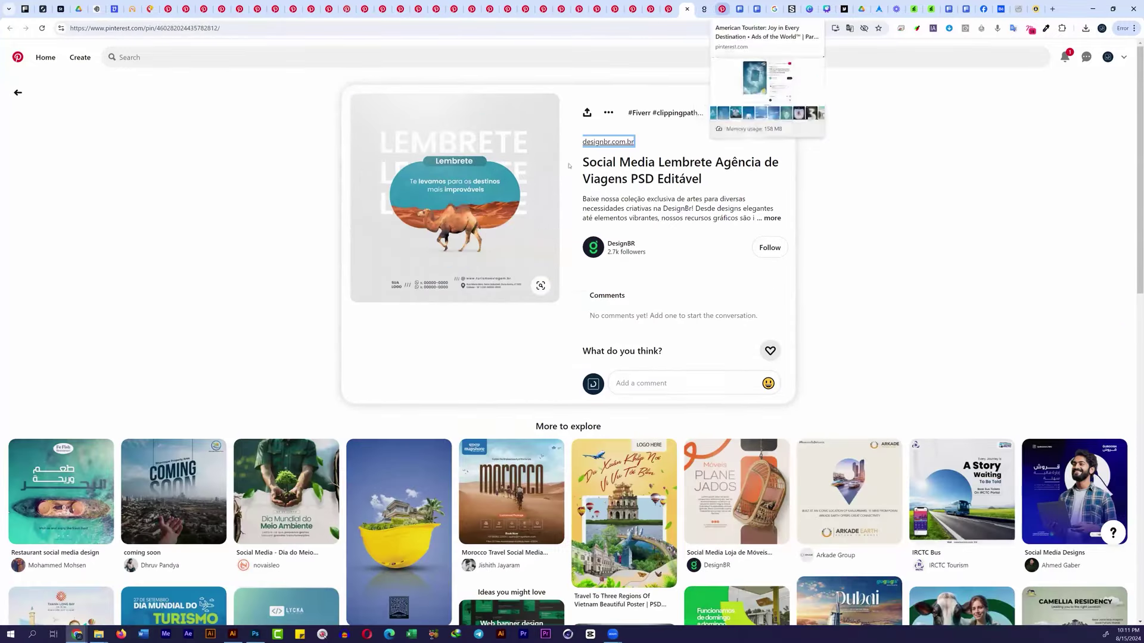
key(ctrl+Tab)
key(ctrl+Tab)
scroll(572, 357, down, 5)
click(419, 9)
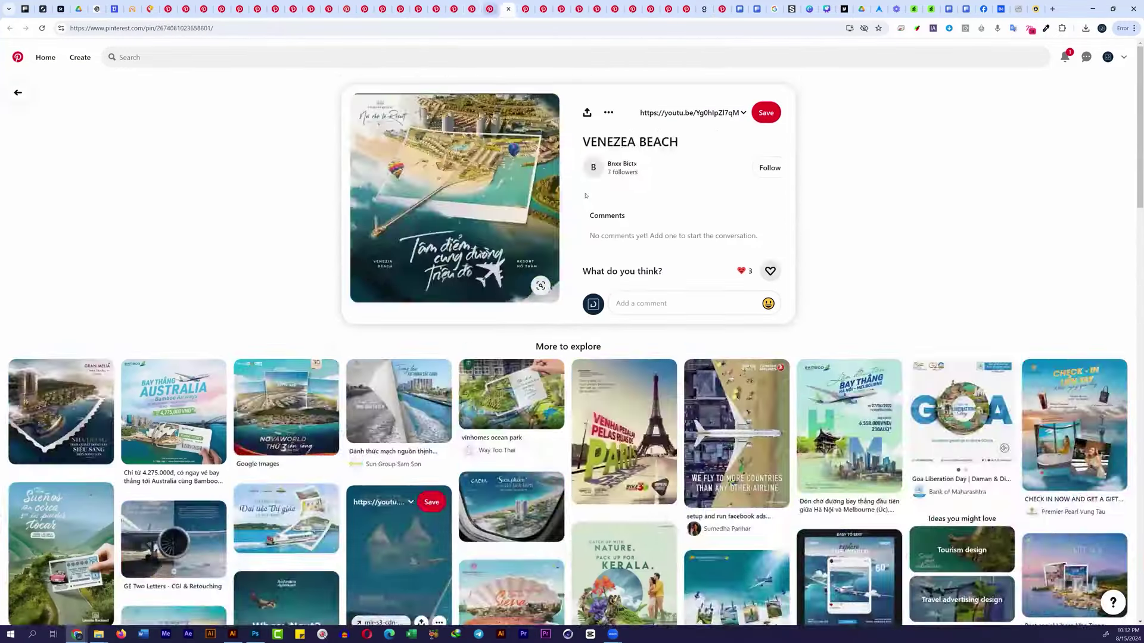
click(454, 9)
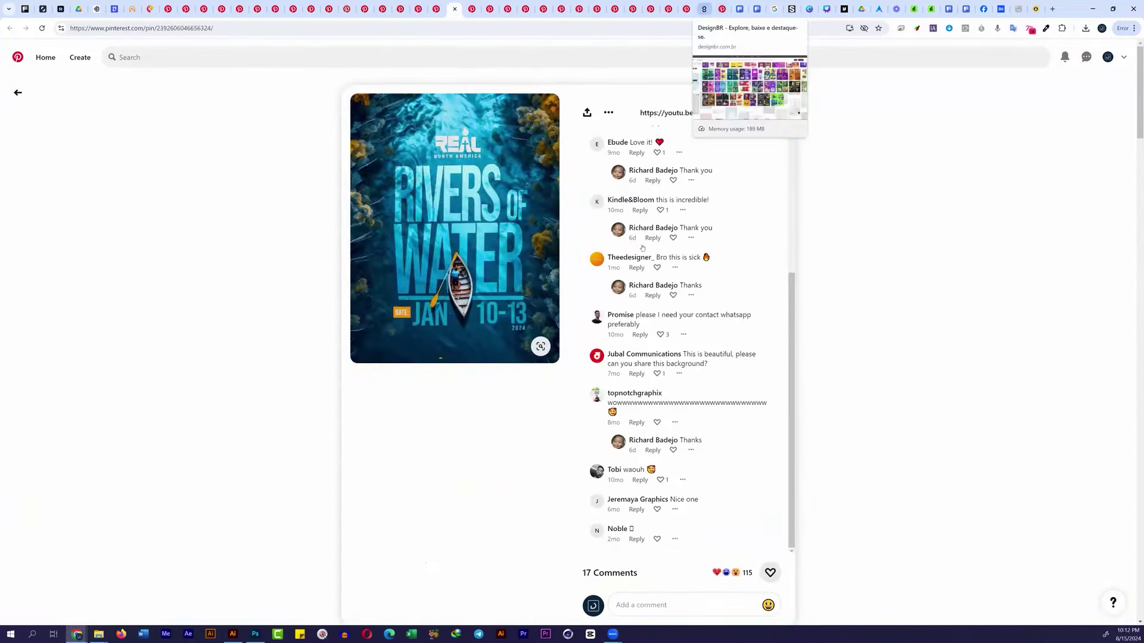
Step: View the designbr PSD social media templates and preview one template's details
click(703, 9)
click(581, 280)
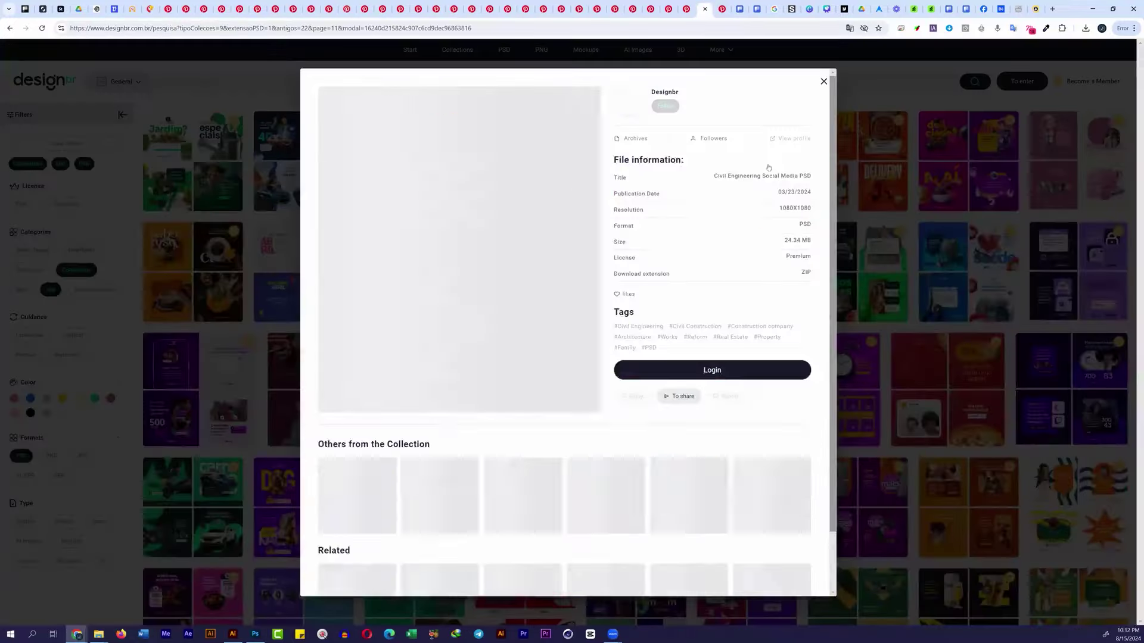
key(Escape)
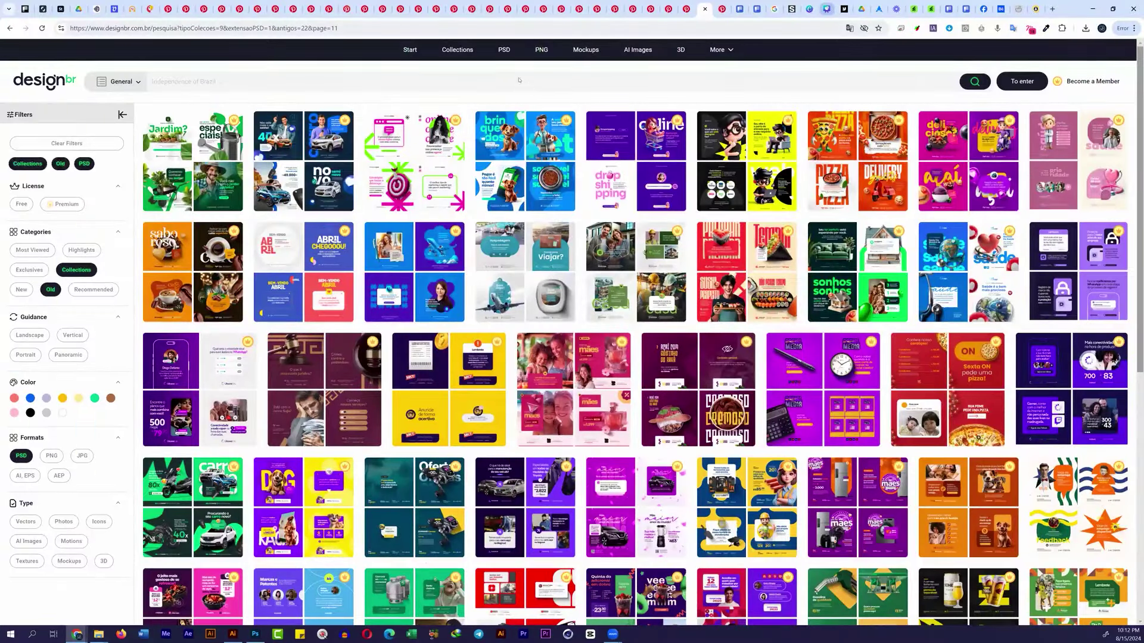
key(ctrl+t)
Step: Load flaticon.com and browse the arrow icon results
text(flaticon.com)
key(Return)
key(Return)
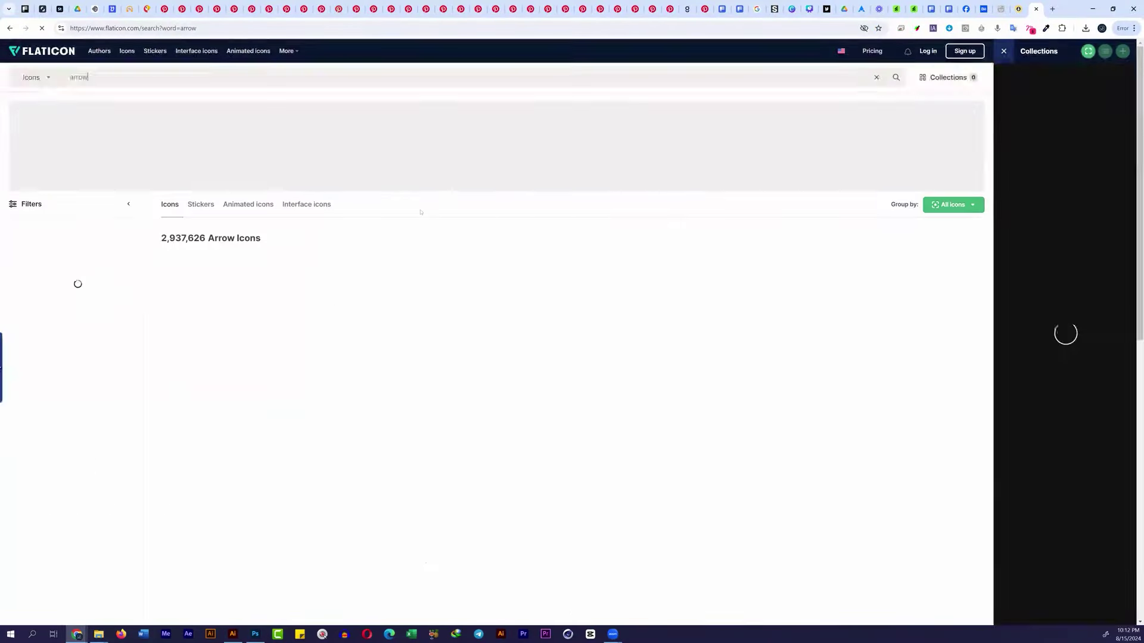
scroll(77, 283, down, 5)
scroll(402, 236, down, 2)
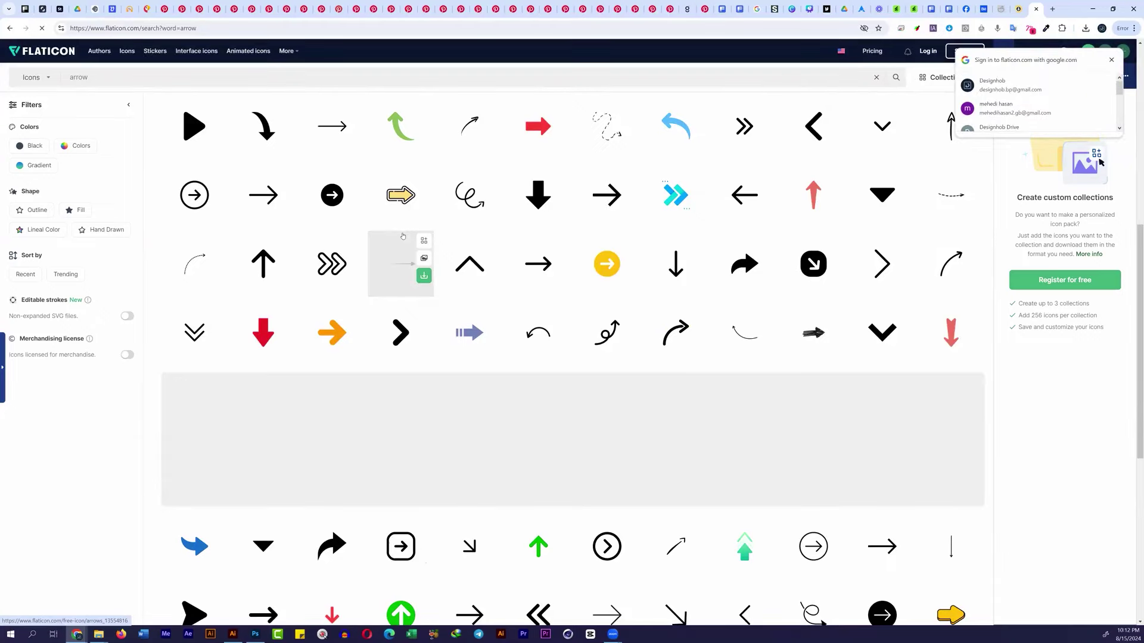
scroll(402, 236, down, 2)
scroll(817, 249, up, 2)
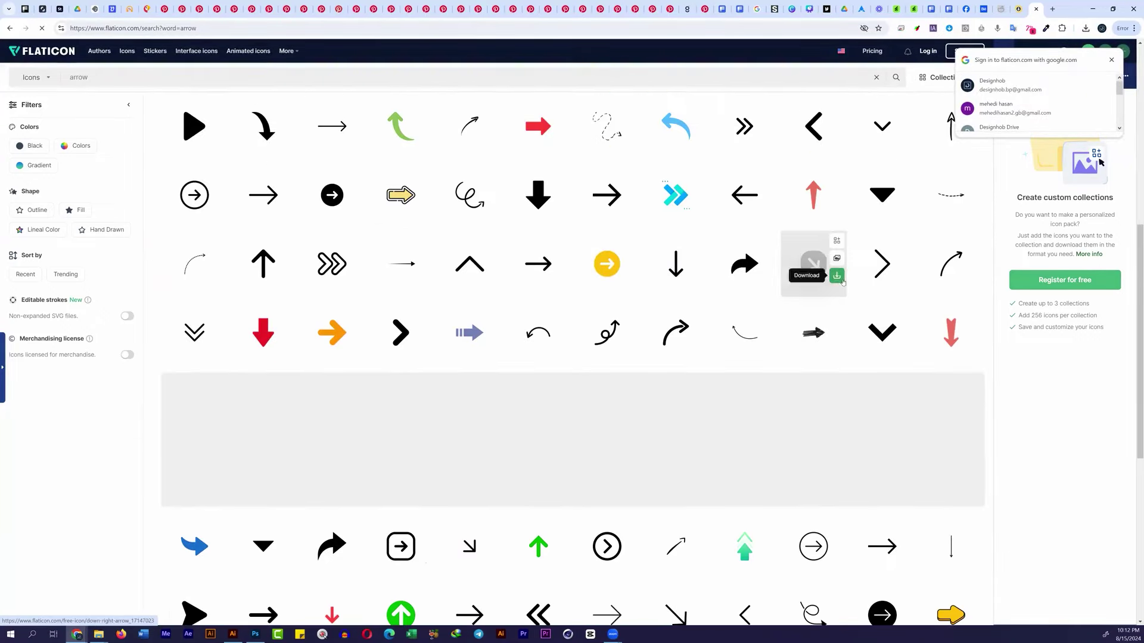
Step: Download the Down Right Arrow icon as a PNG and show recent downloads
click(817, 250)
key(Escape)
click(816, 249)
click(814, 81)
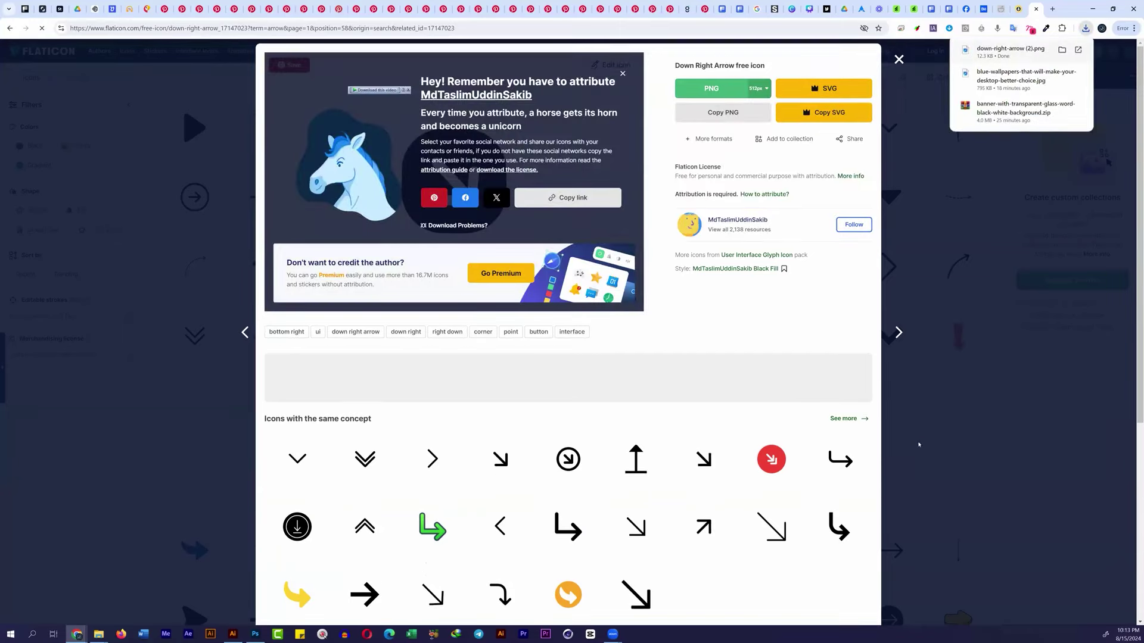
click(711, 88)
click(771, 222)
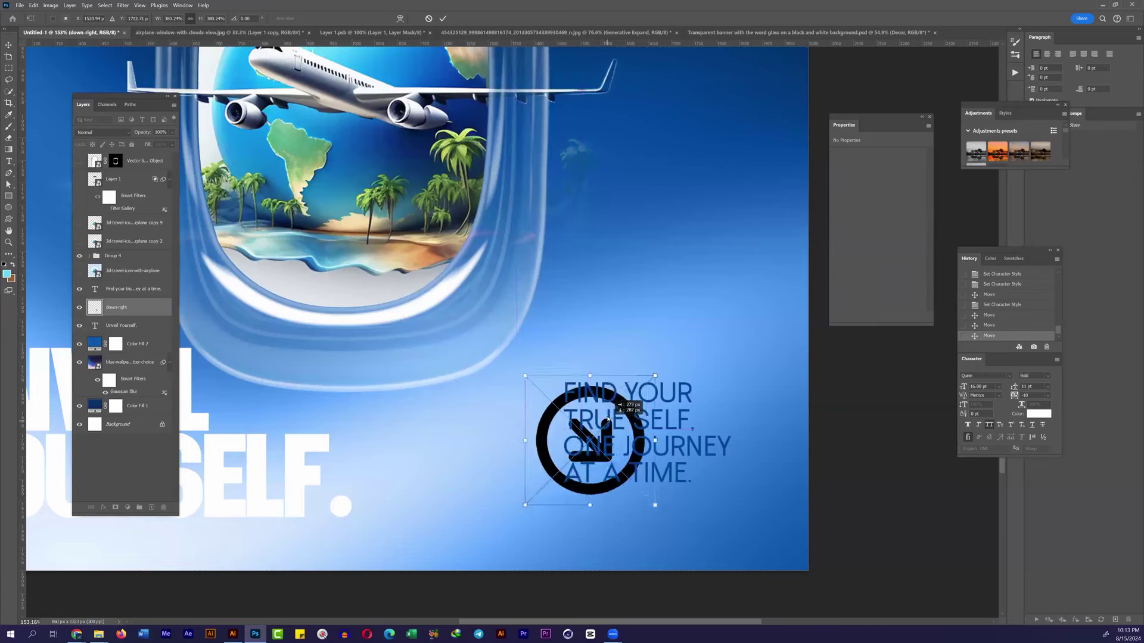
Step: Place the arrow PNG beside the tagline, scaled down and rotated to point up-right
drag(261, 637, 592, 479)
drag(593, 378, 507, 417)
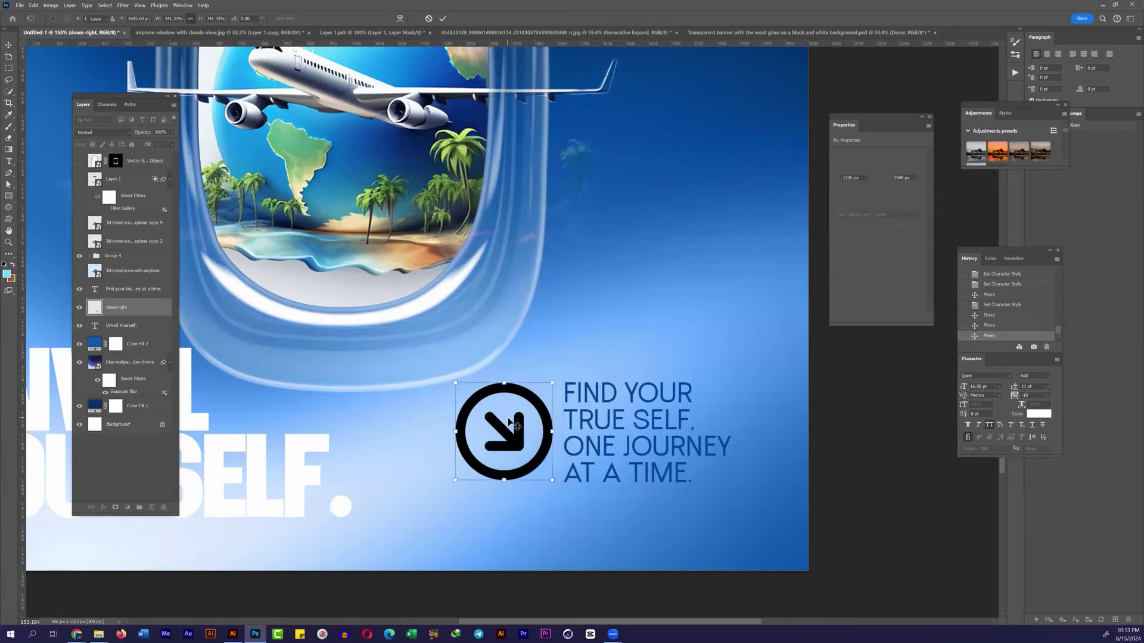
key(Return)
key(ctrl+0)
scroll(525, 432, up, 3)
drag(563, 365, 372, 316)
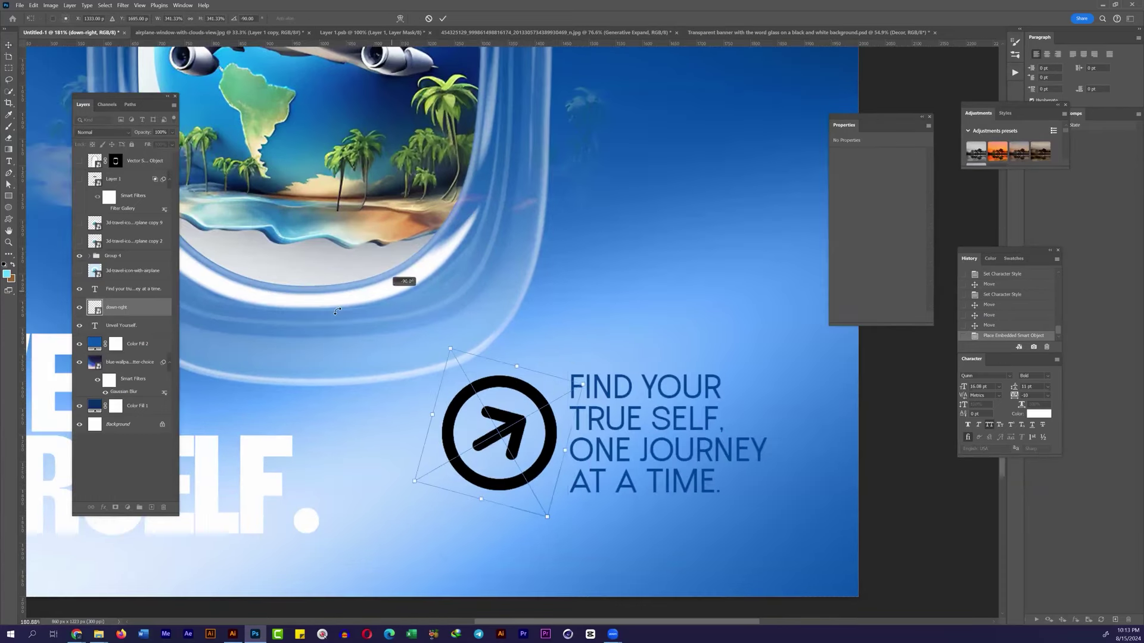
Step: Scale the arrow and tagline down together and shift them left
key(ctrl+t)
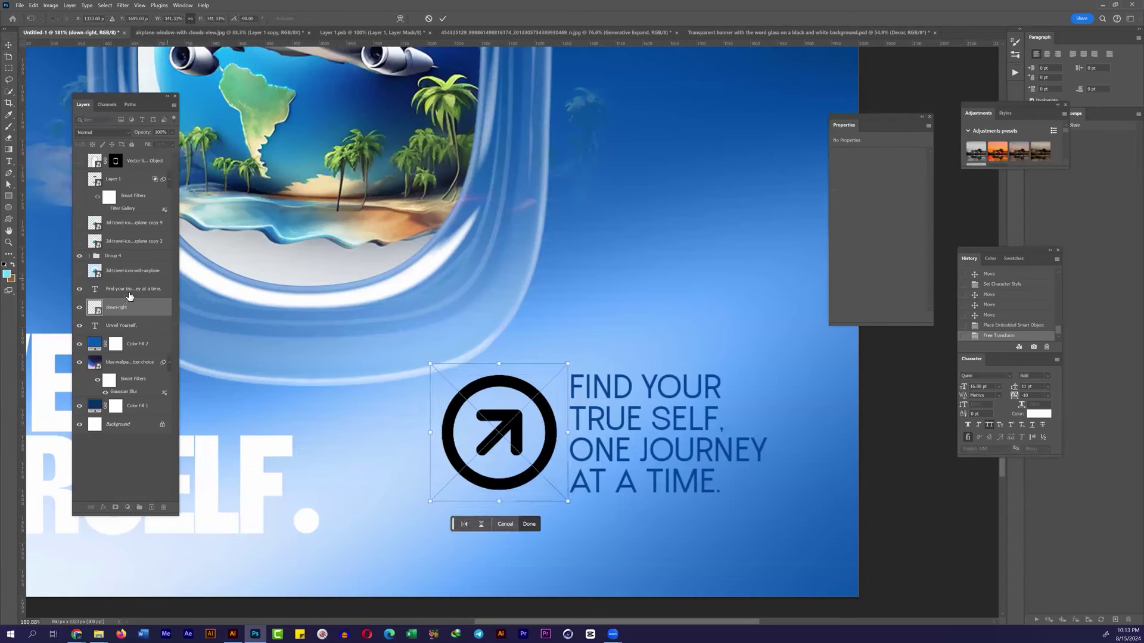
shift+click(129, 292)
drag(521, 434, 557, 433)
scroll(524, 403, down, 5)
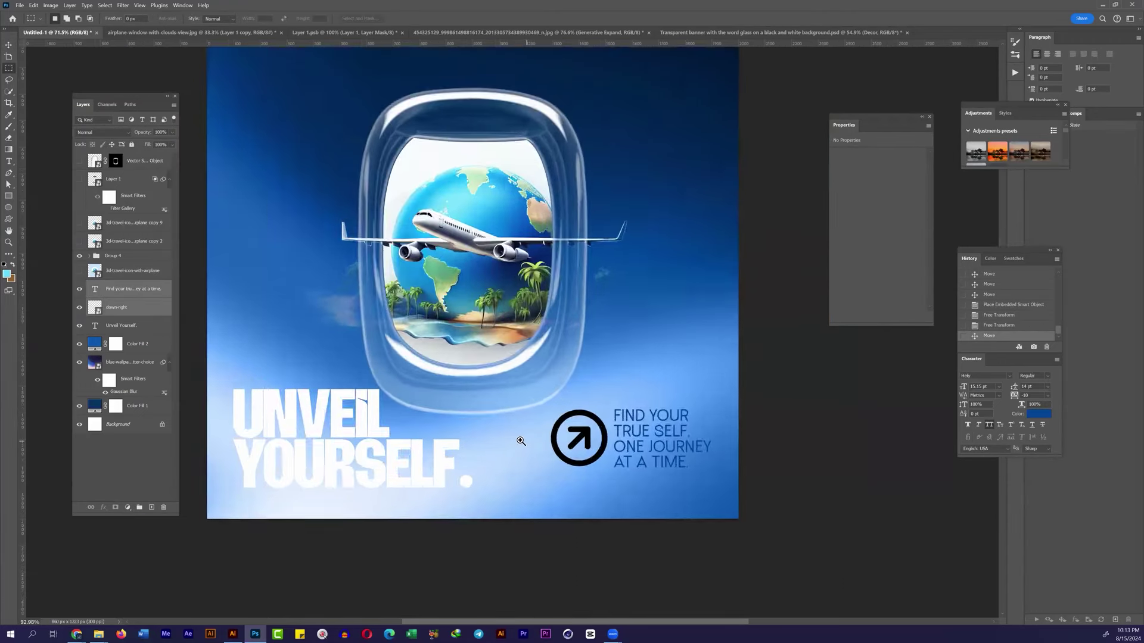
key(m)
drag(682, 399, 670, 395)
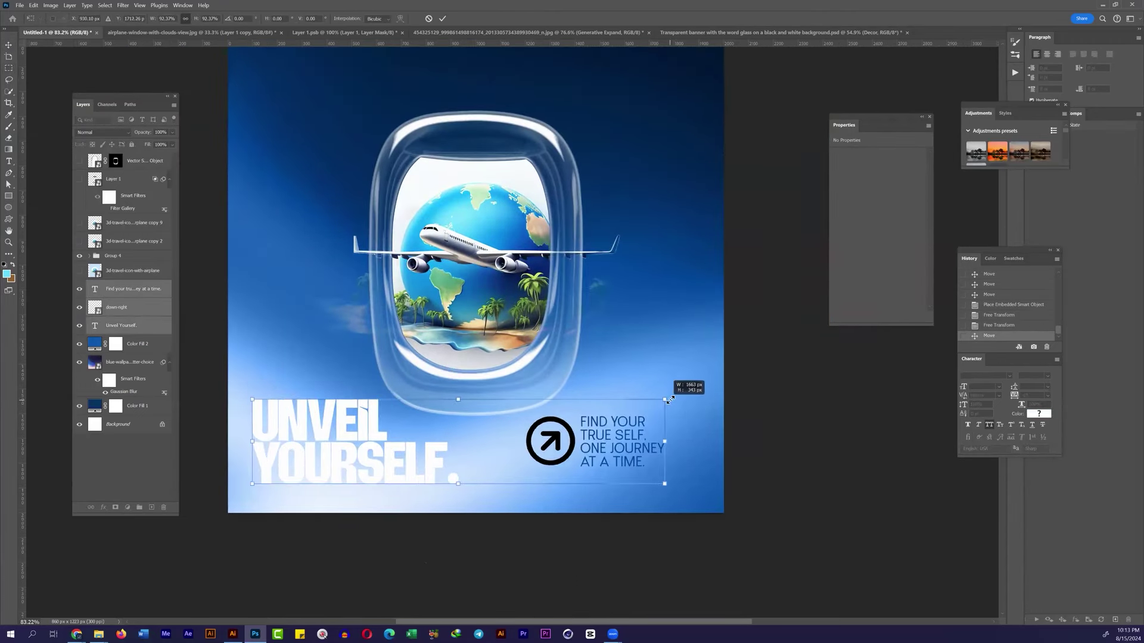
key(Return)
drag(630, 442, 613, 442)
Step: Nudge the arrow alone to the right, closer to the tagline
ctrl+click(551, 441)
key(ctrl+t)
scroll(606, 449, up, 3)
drag(572, 438, 591, 438)
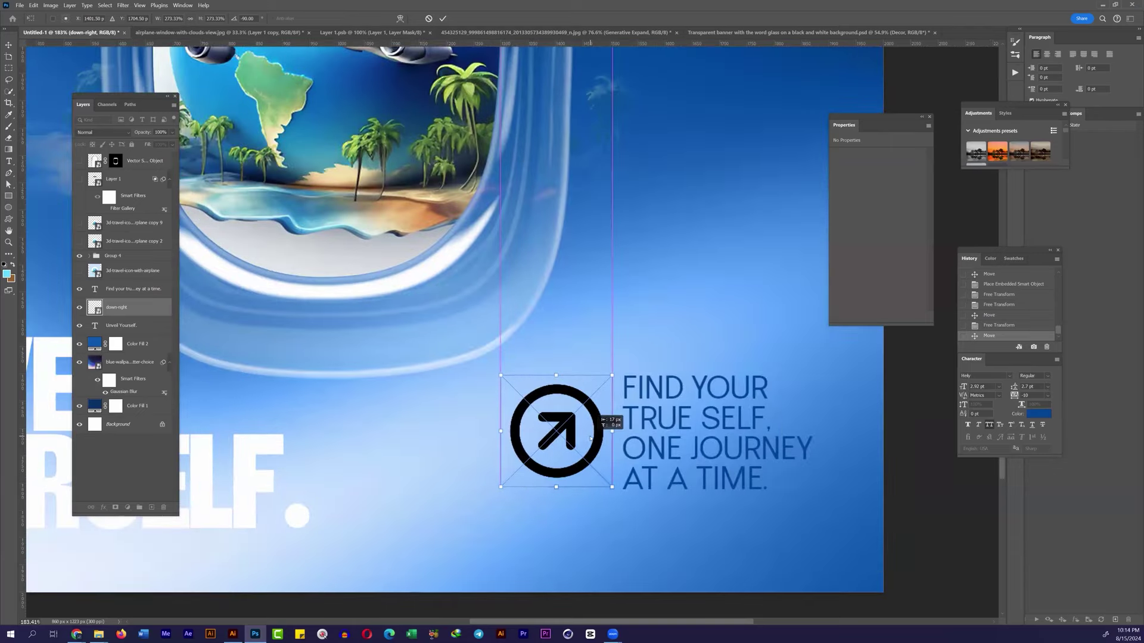
key(Return)
Step: Give the arrow layer a white Color Overlay style
right_click(137, 307)
click(173, 417)
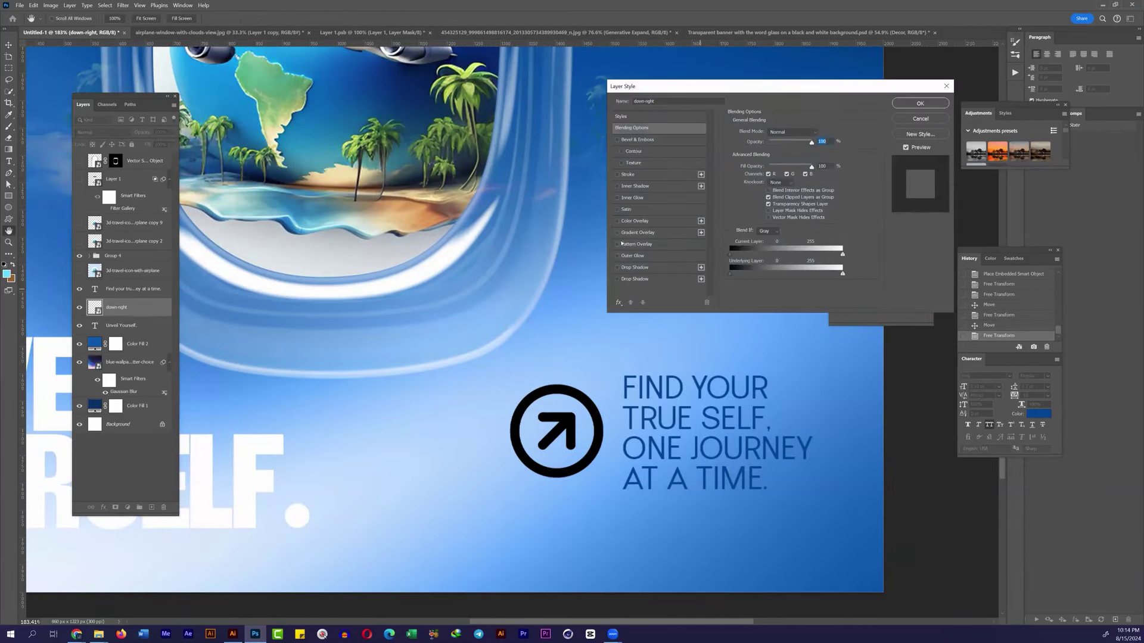
click(634, 221)
click(923, 298)
Step: Apply the white overlay and reduce the tagline's leading to 12 pt
click(919, 103)
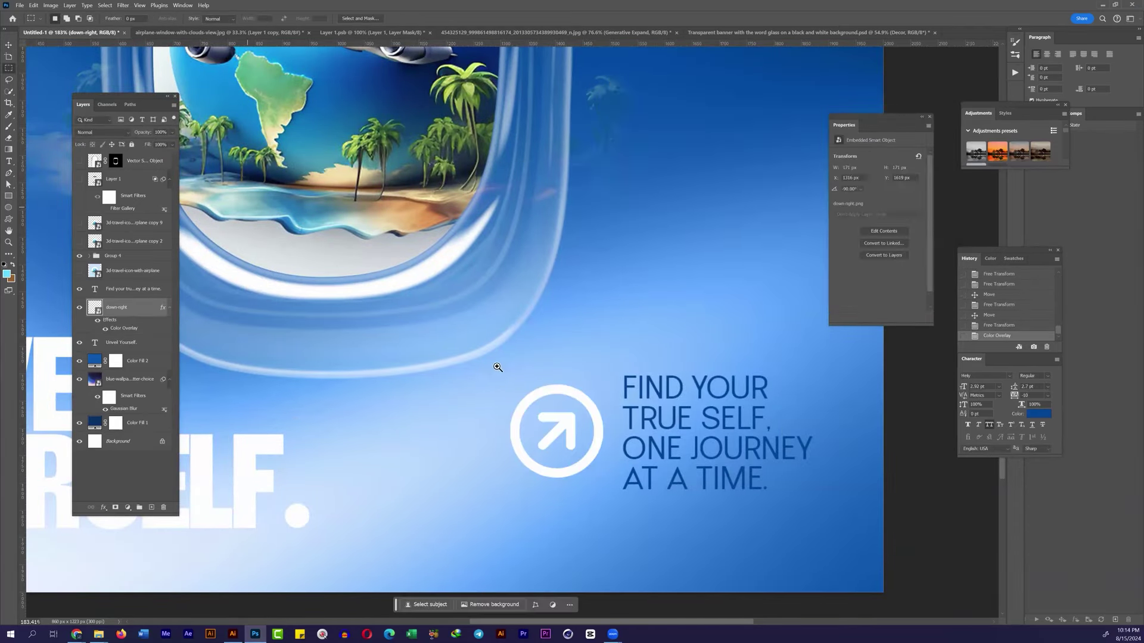
scroll(679, 496, down, 3)
scroll(573, 439, up, 5)
key(v)
click(777, 387)
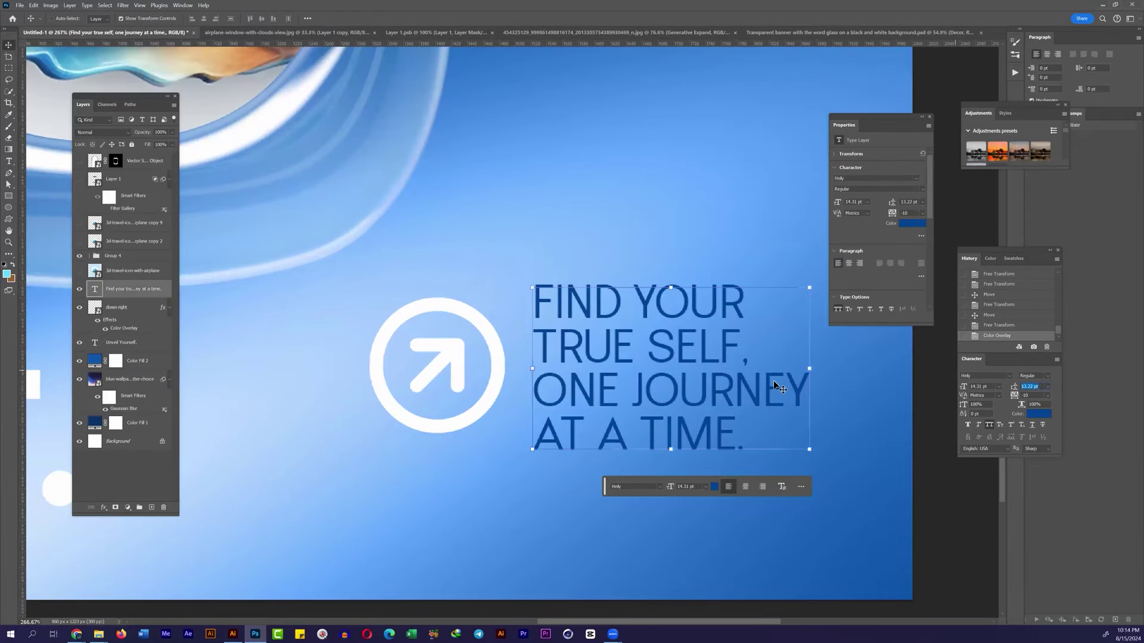
key(Down)
Step: Align the arrow and tagline on their vertical centres and nudge them right
ctrl+click(134, 307)
click(262, 19)
drag(675, 337, 678, 338)
drag(501, 292, 617, 332)
click(9, 68)
scroll(503, 431, down, 5)
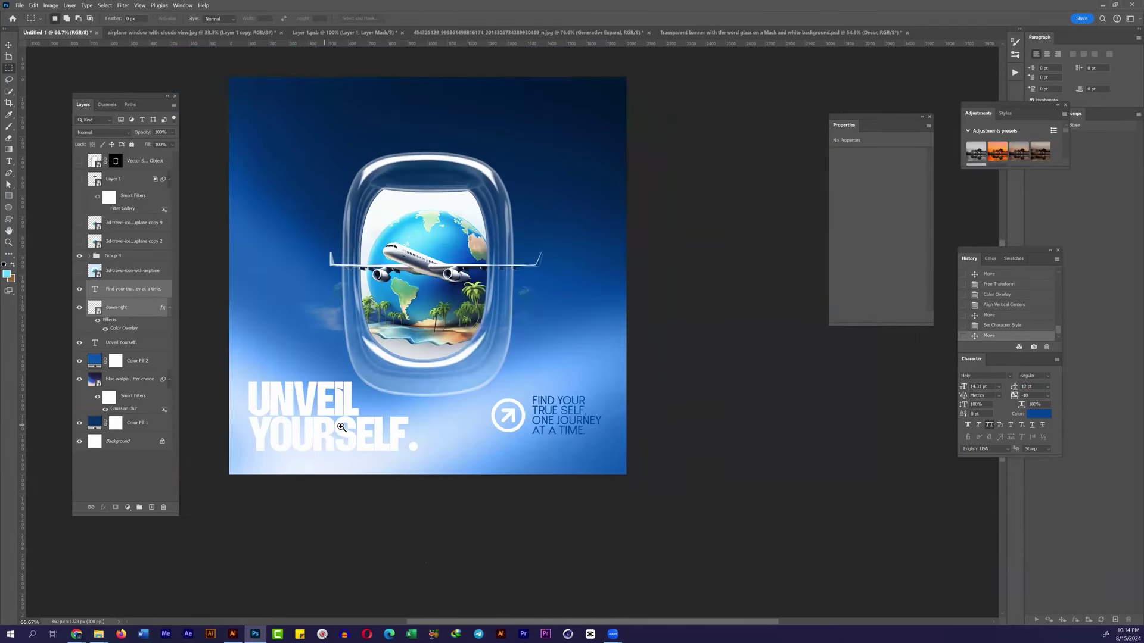
scroll(503, 431, down, 1)
Step: Move the arrow and tagline to the bottom-right corner and shrink them together
key(v)
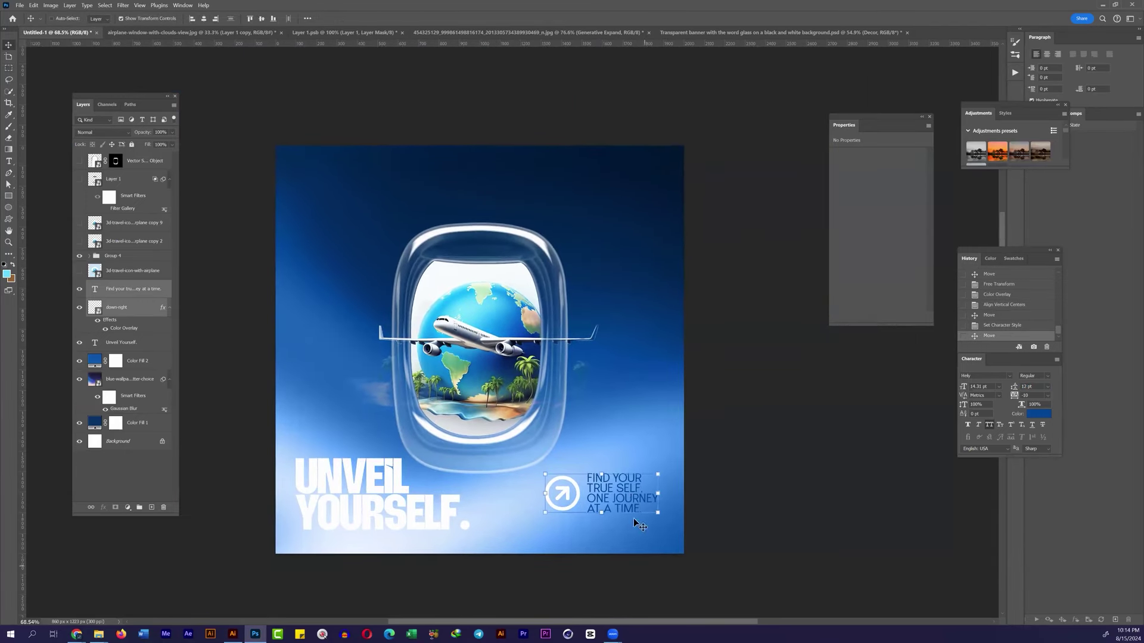
mouse_move(627, 509)
mouse_down()
mouse_move(526, 510)
mouse_move(601, 509)
mouse_up()
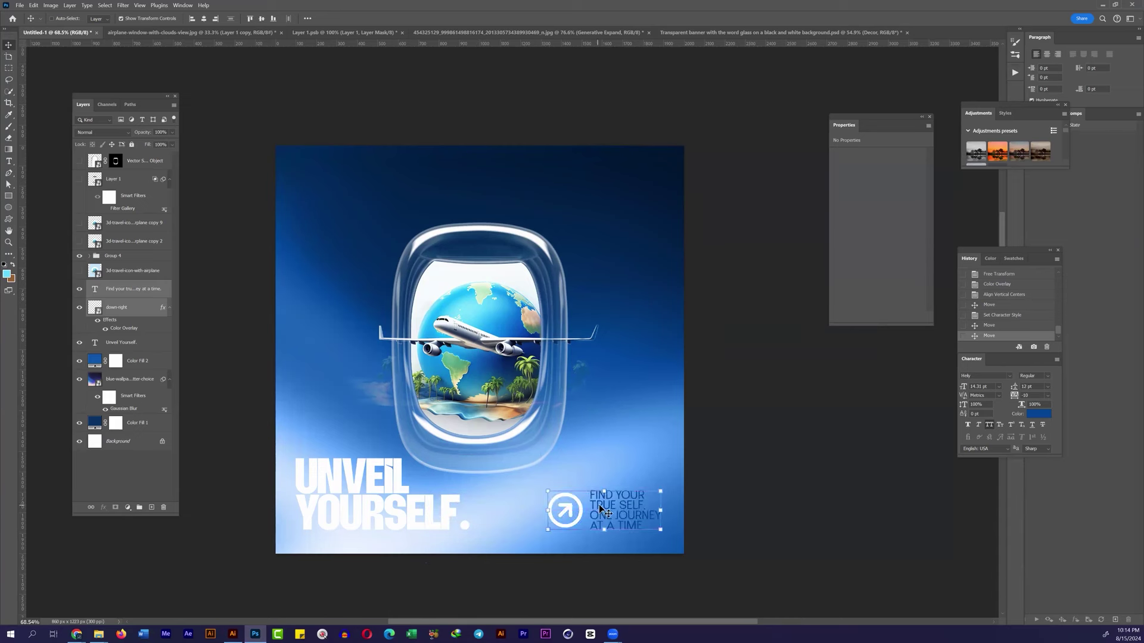
drag(341, 422, 348, 422)
key(ctrl+z)
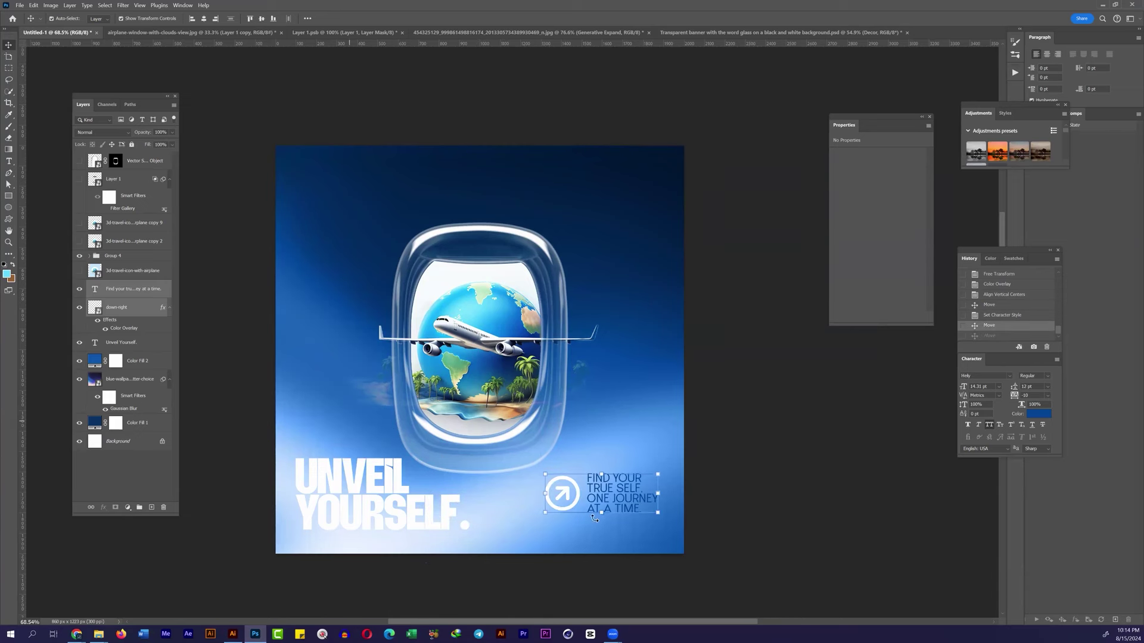
drag(625, 520, 625, 520)
drag(545, 490, 562, 495)
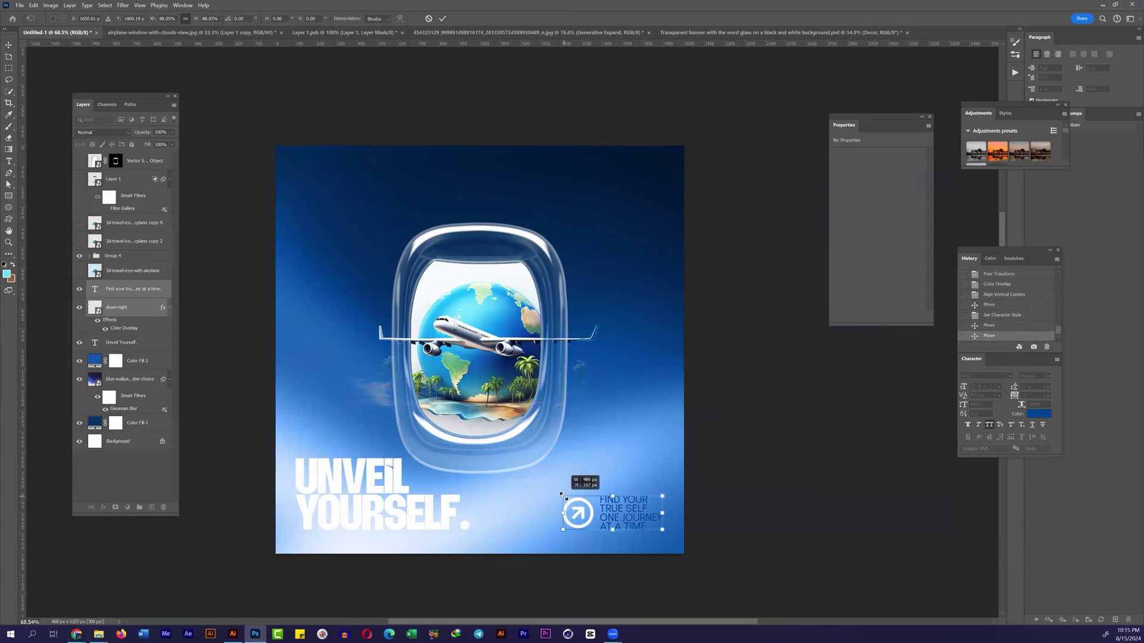
scroll(430, 319, up, 2)
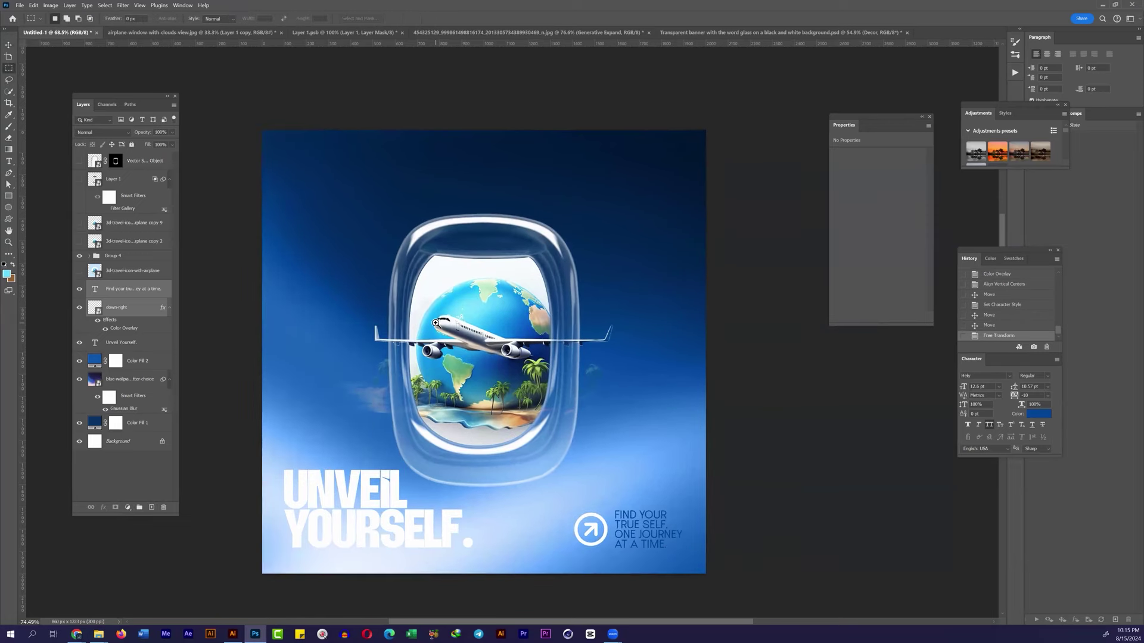
Step: Resize and reposition the window, globe and plane group
key(m)
click(113, 255)
key(ctrl+t)
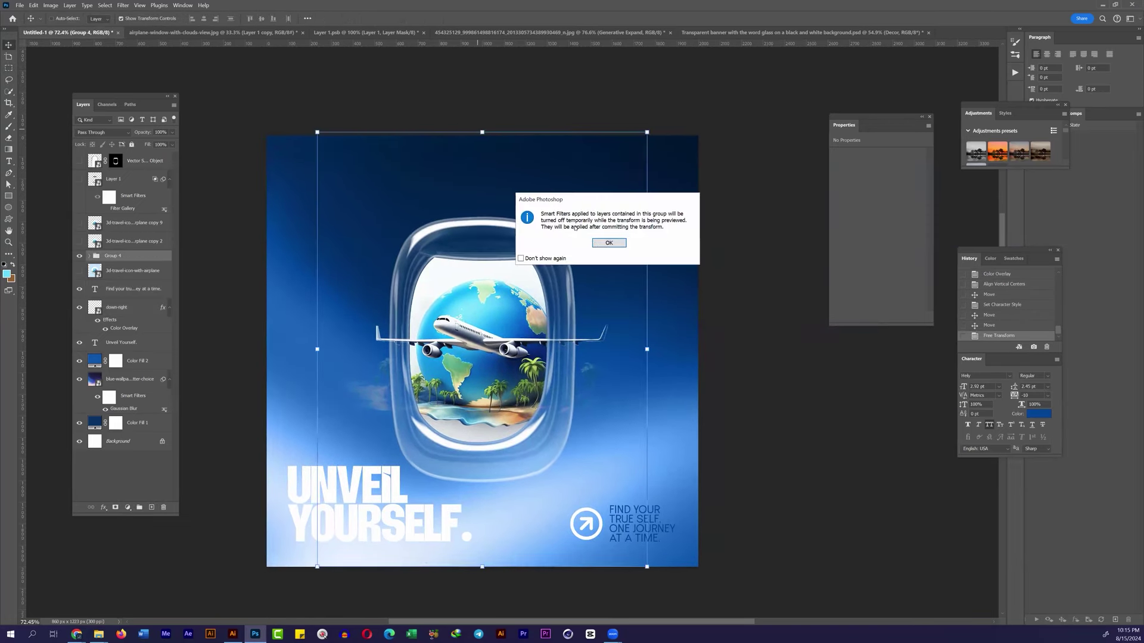
click(596, 243)
drag(502, 348, 509, 338)
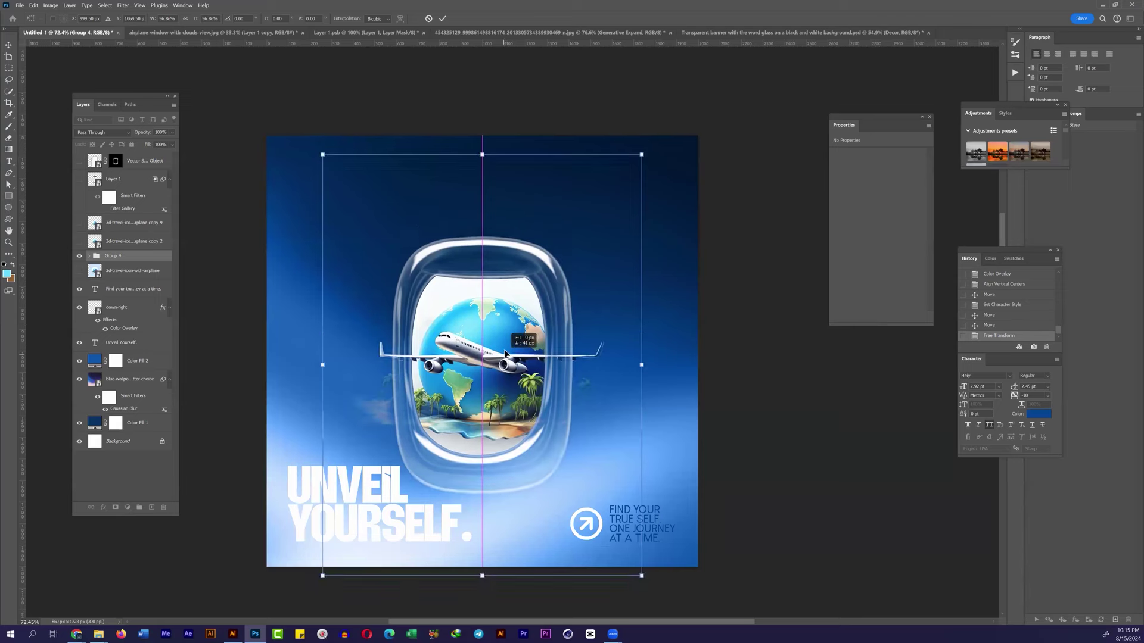
key(Return)
Step: Enlarge the UNVEIL YOURSELF. headline with Free Transform
click(432, 482)
key(ctrl+t)
drag(473, 465, 694, 378)
key(ctrl+z)
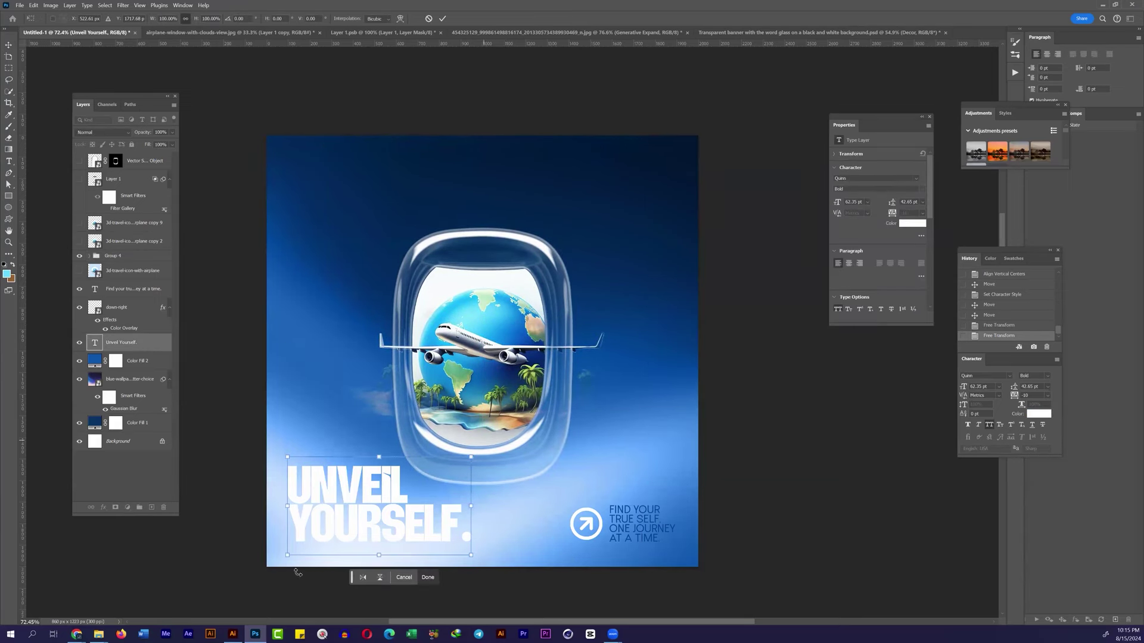
key(Return)
scroll(421, 423, up, 3)
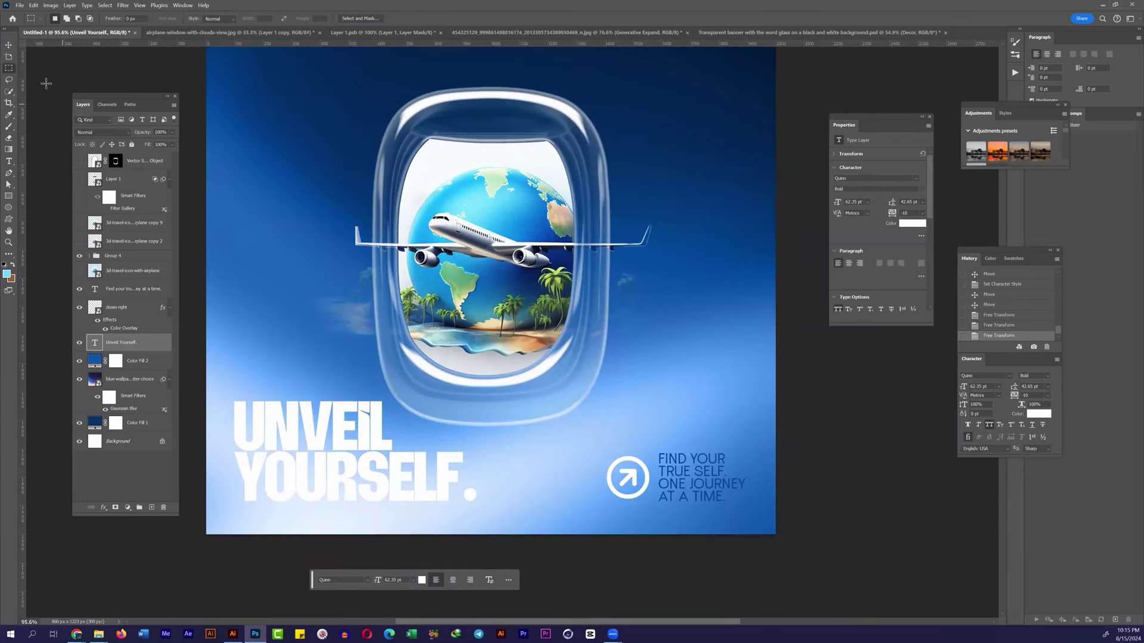
Step: Group the tagline and arrow layers and line the group up with the headline
click(132, 303)
shift+click(131, 289)
key(ctrl+g)
key(v)
mouse_move(673, 471)
mouse_down()
mouse_move(547, 471)
mouse_move(668, 475)
mouse_up()
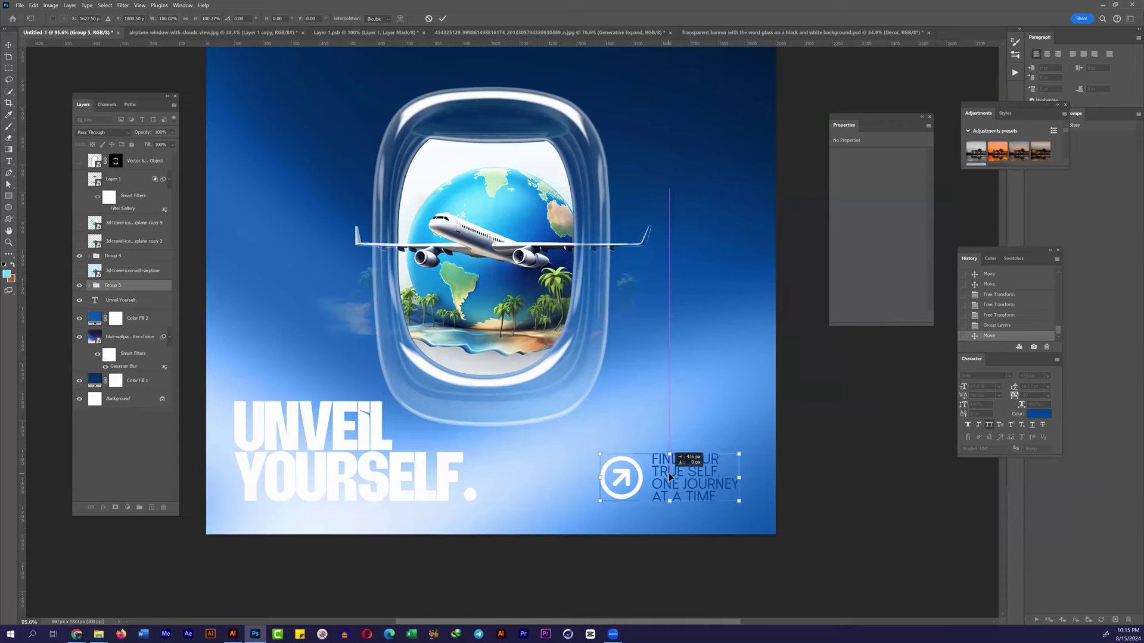
click(16, 71)
scroll(413, 357, down, 2)
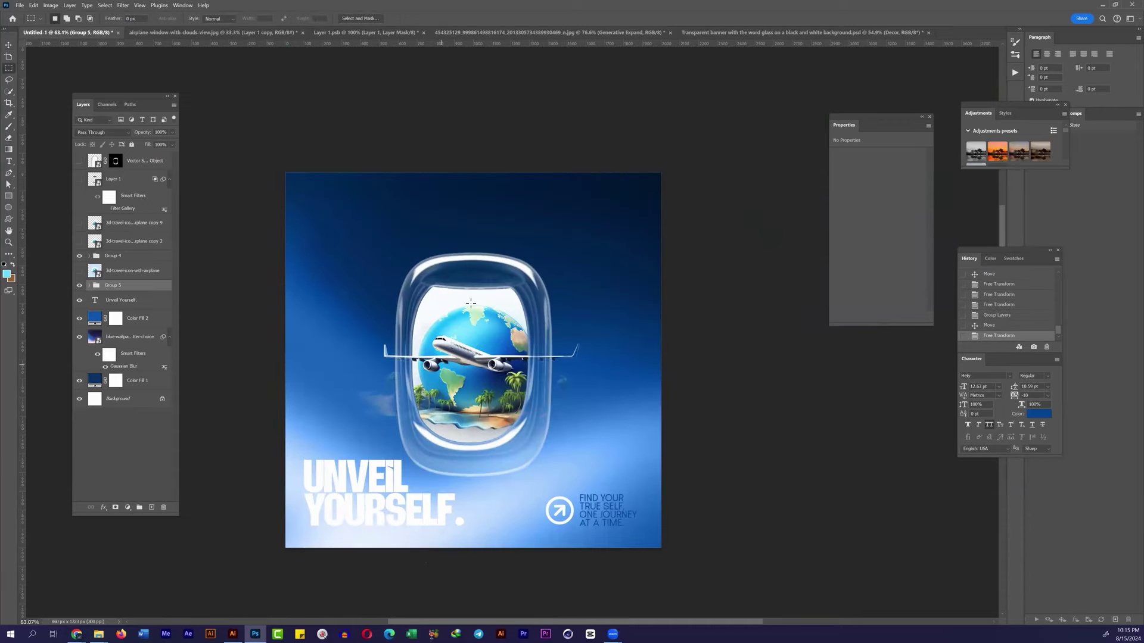
click(145, 596)
Step: Search Google for 'gozayan logo' in a new tab
click(173, 83)
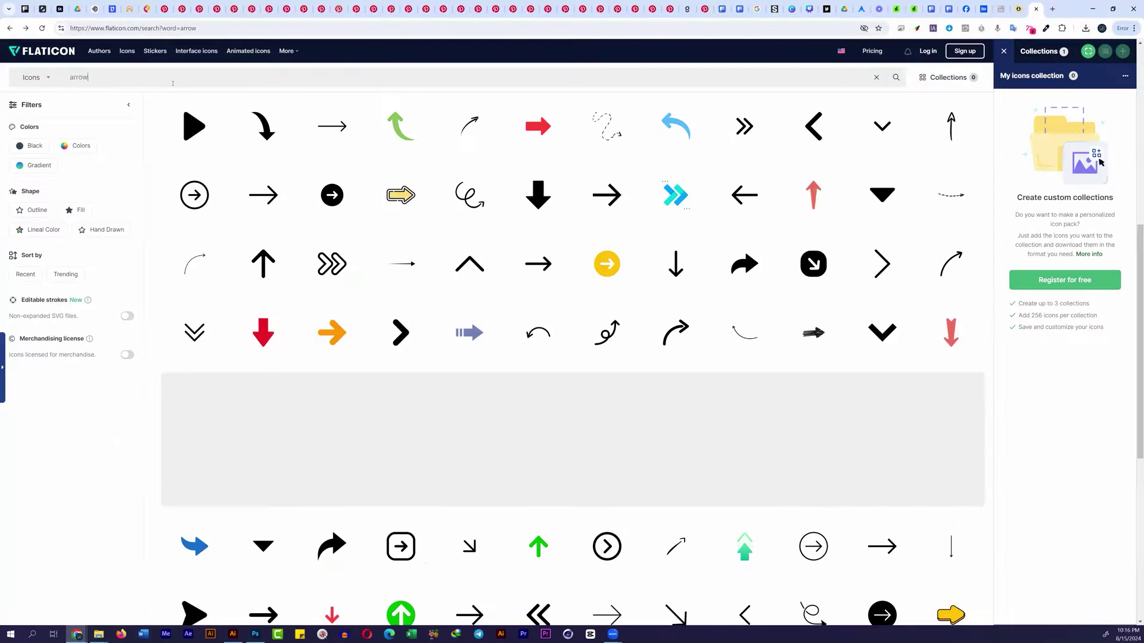
click(1052, 8)
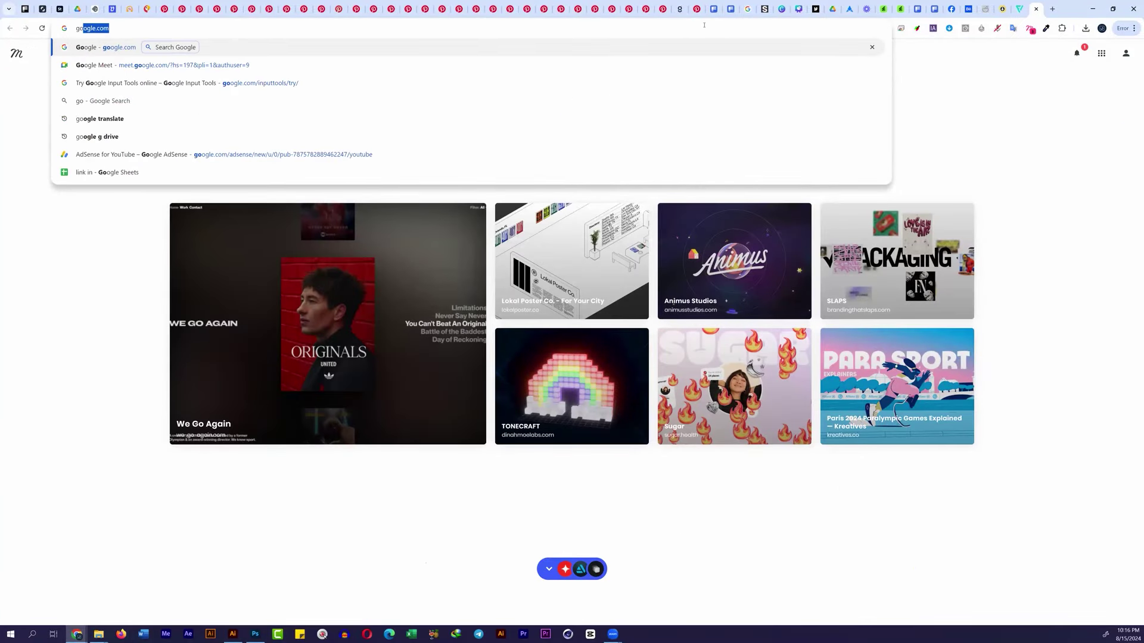
text(gozayan logo)
key(Return)
Step: Search 'travel agency indian' and expand the Yatra and MakeMyTrip agency details
triple_click(137, 60)
text(travel agency )
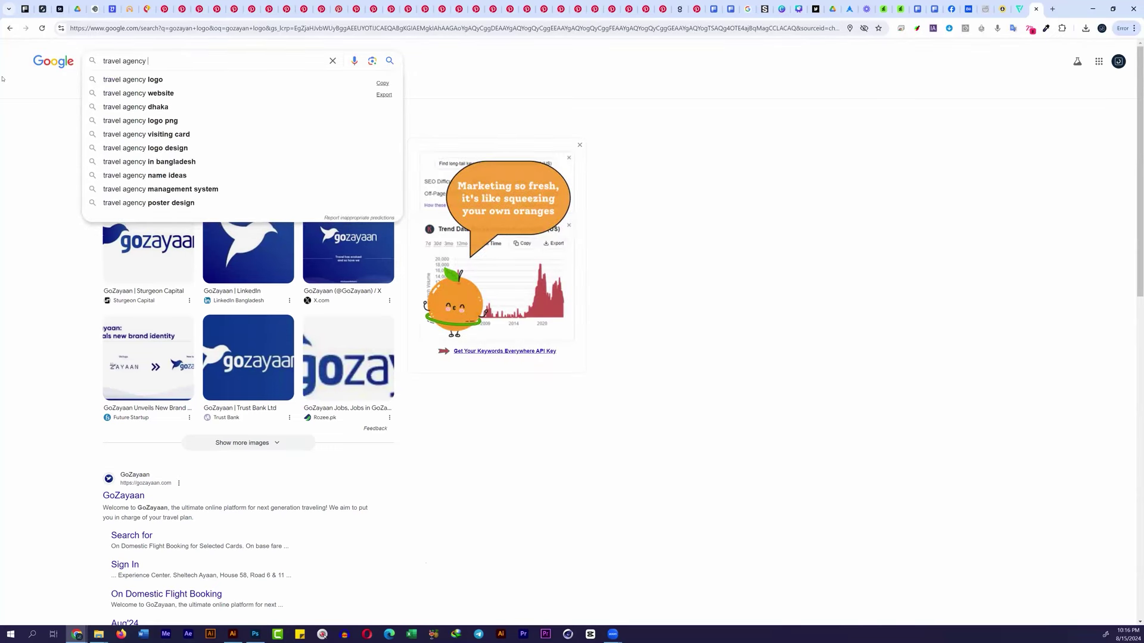
text(indian)
key(Return)
click(134, 86)
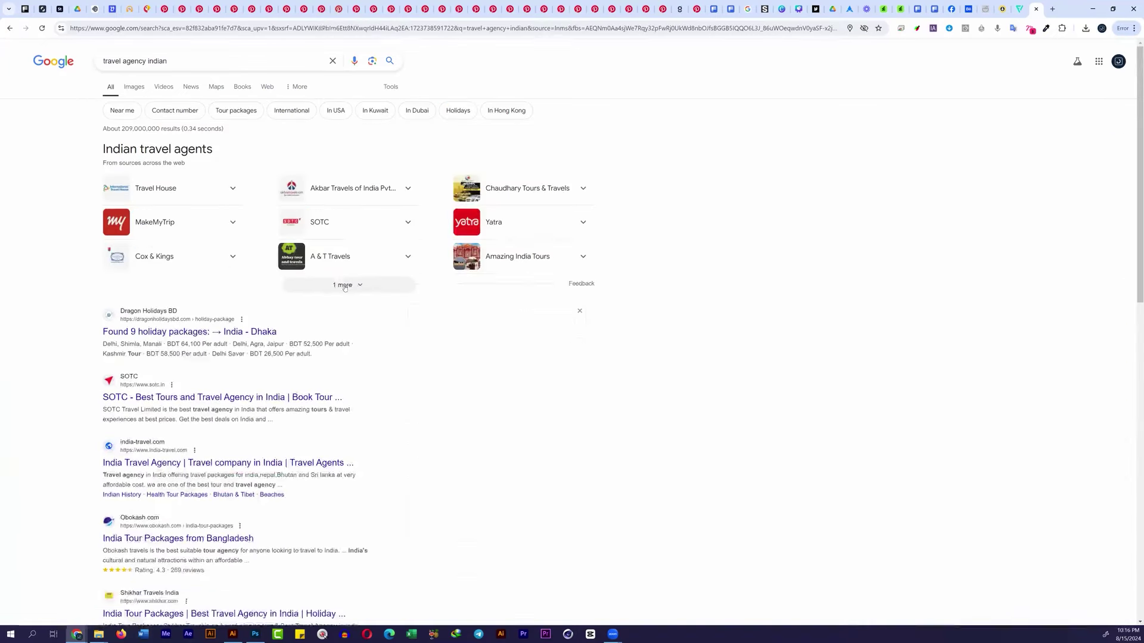
click(321, 281)
click(497, 229)
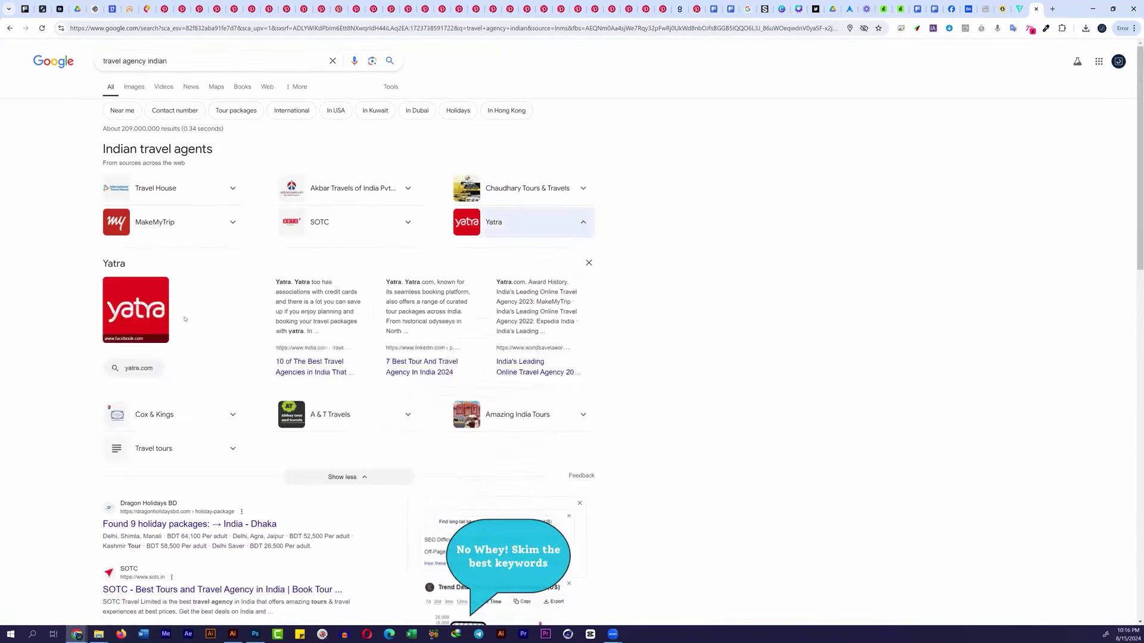
click(216, 230)
Step: Preview the MakeMyTrip logo and open its source page
click(126, 308)
click(727, 232)
click(1021, 7)
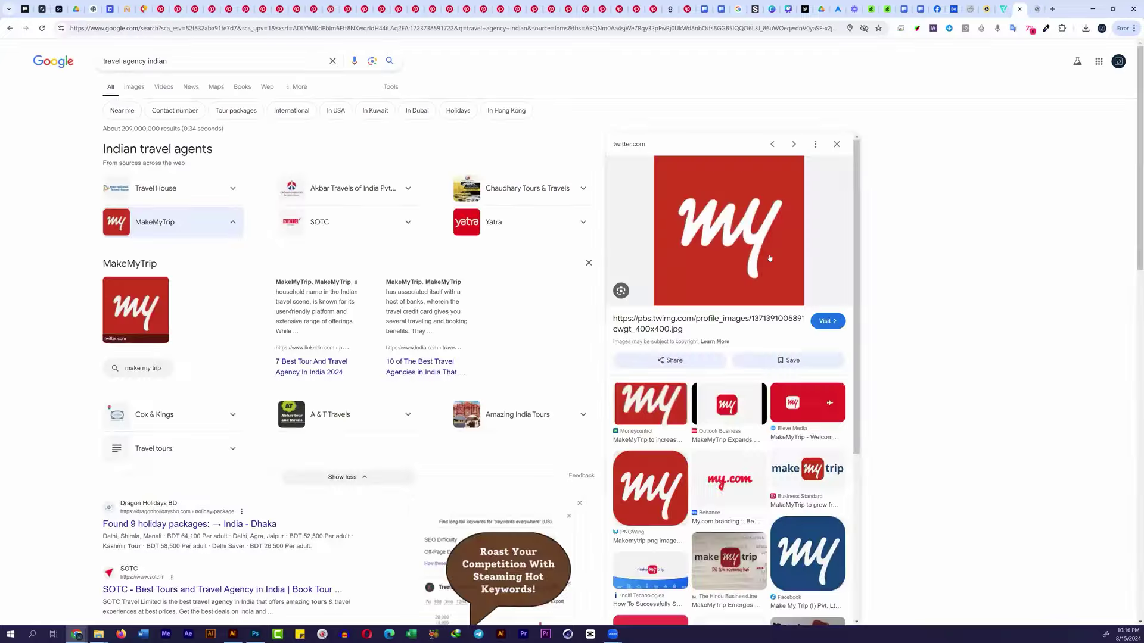
click(147, 90)
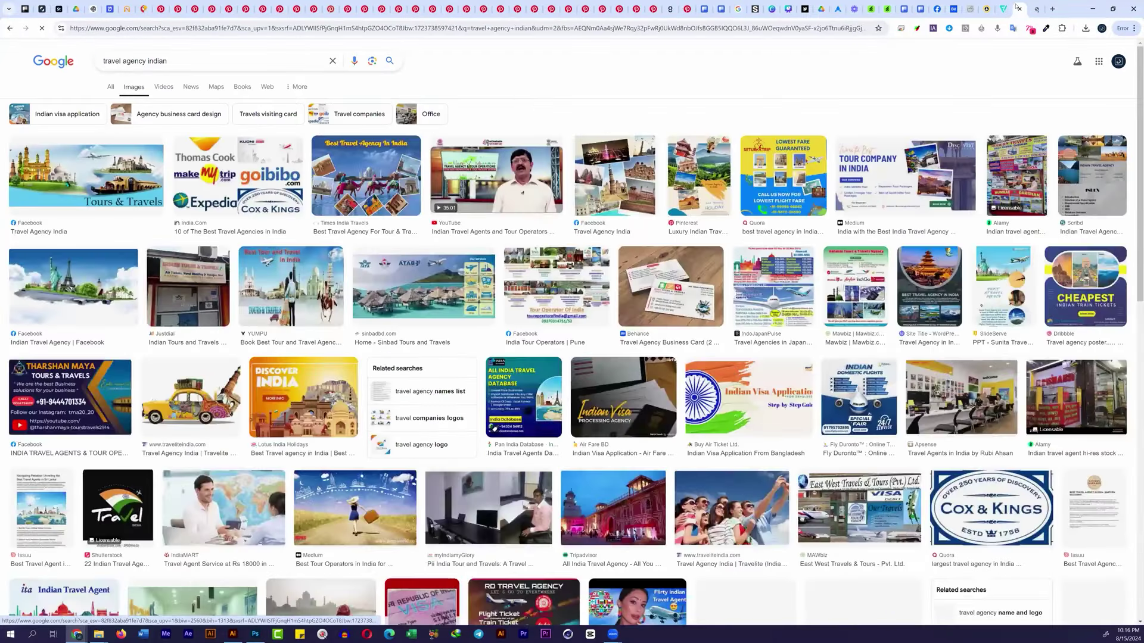
key(alt+Left)
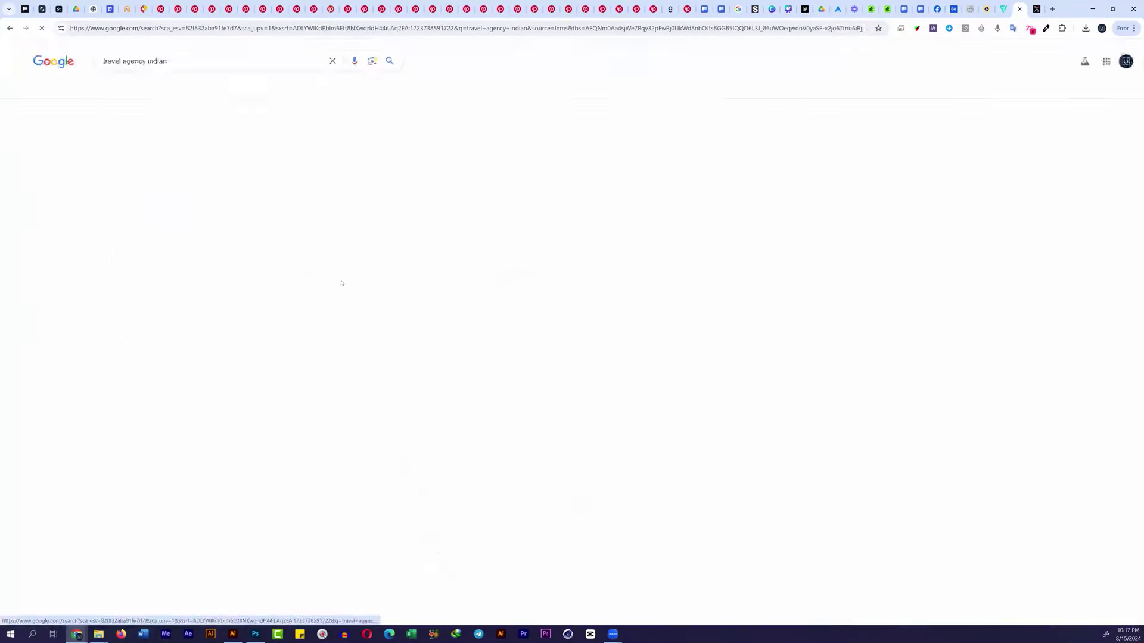
Step: Browse travel agency logo images, then search for 'expedia logo'
click(381, 324)
click(134, 86)
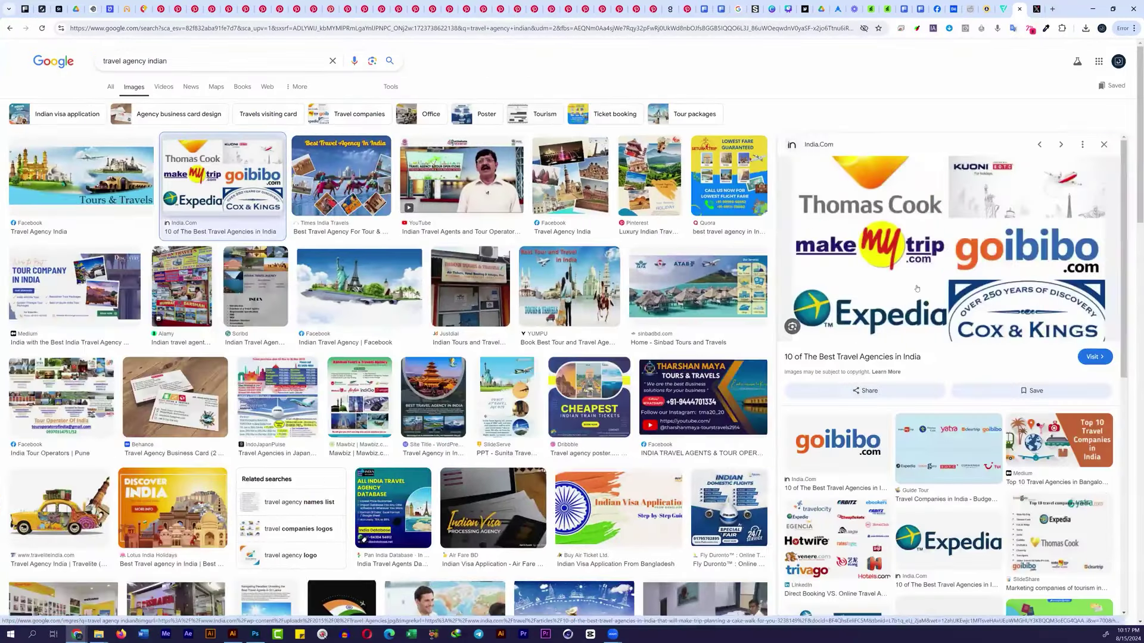
scroll(915, 290, down, 3)
click(915, 290)
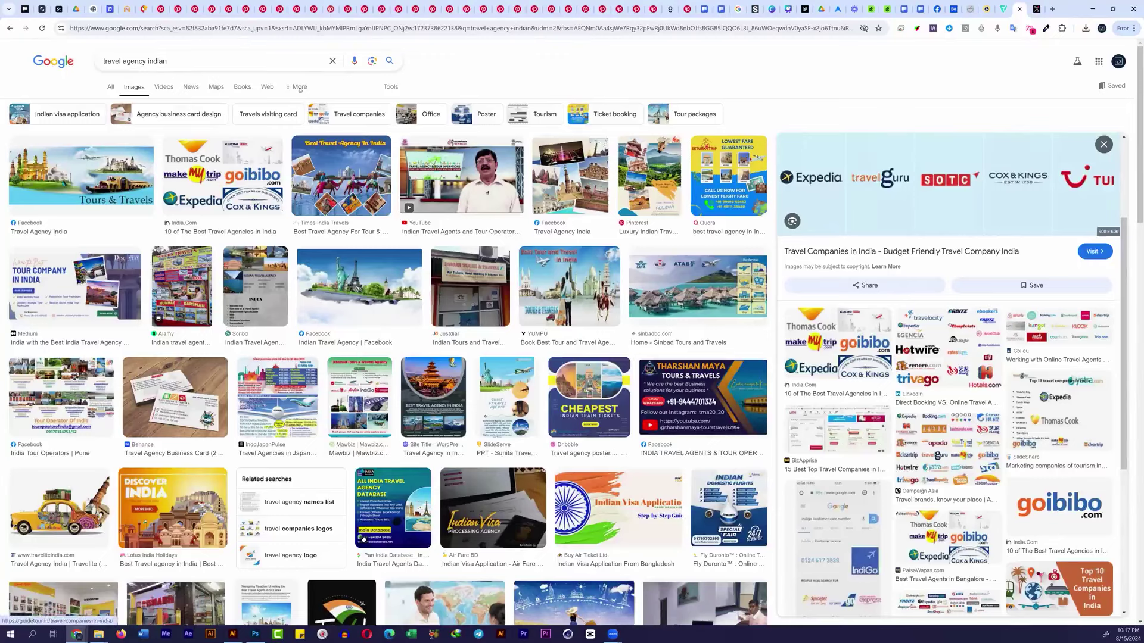
text(/)
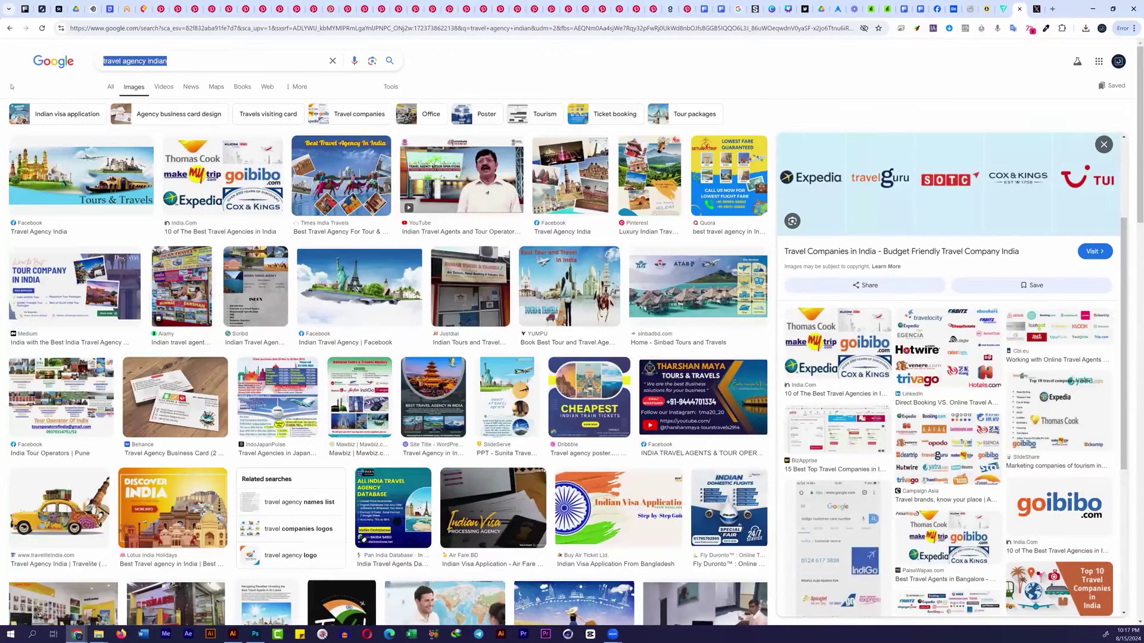
text(ex pe)
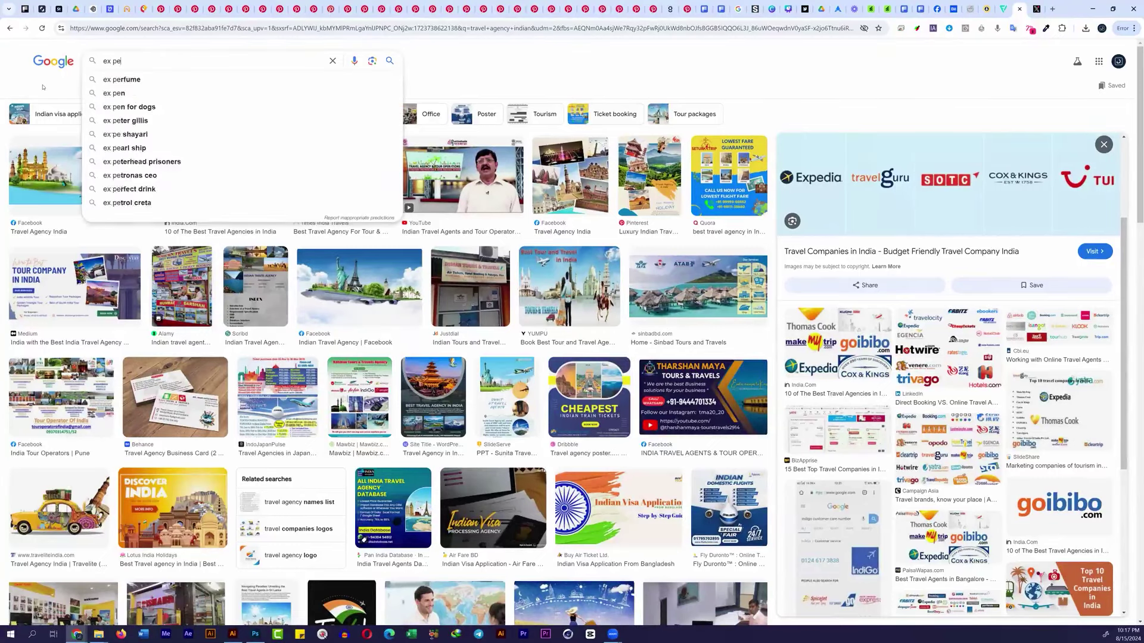
text(dia)
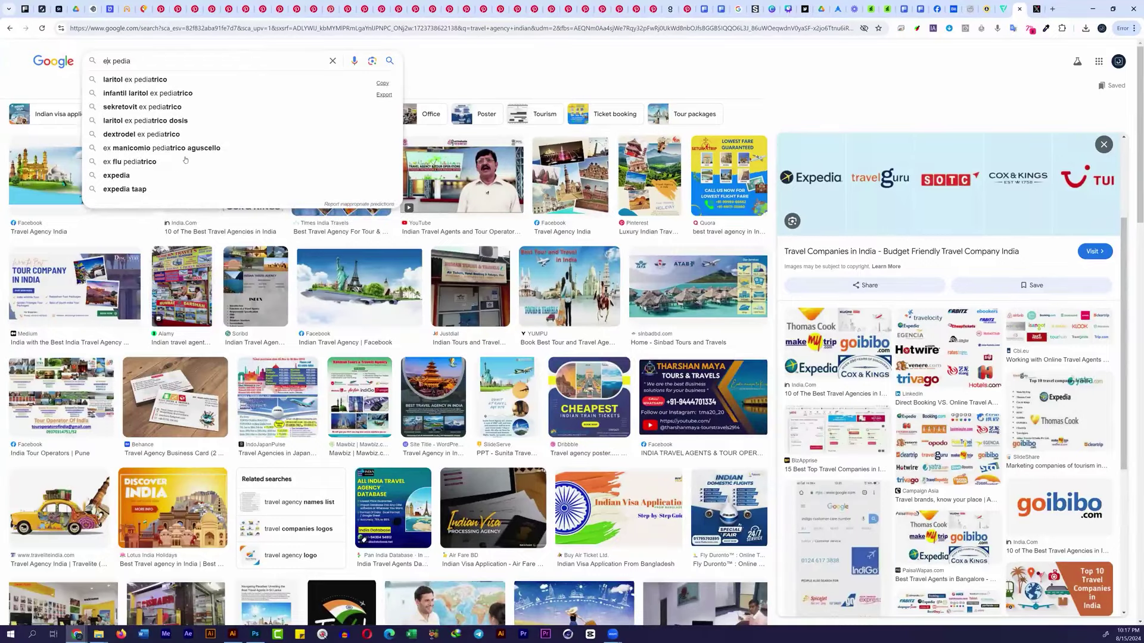
text(expedia logo)
key(Return)
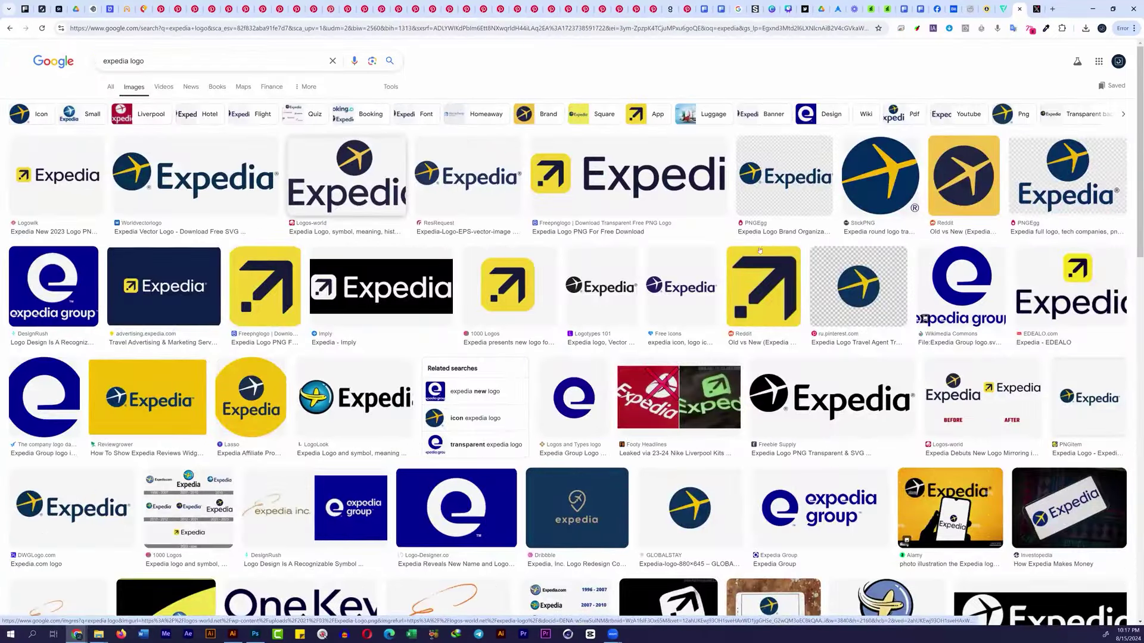
Step: Preview Expedia logo images from PNGEgg, Logotypes 101 and Worldvectorlogo
click(760, 251)
click(374, 286)
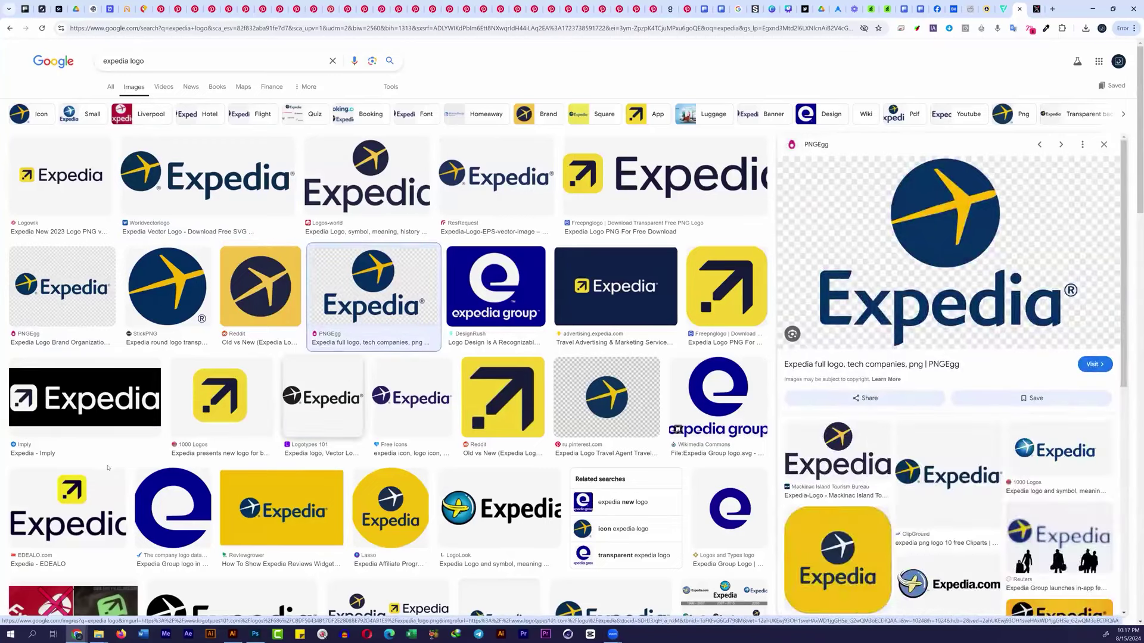
click(322, 397)
scroll(948, 357, down, 4)
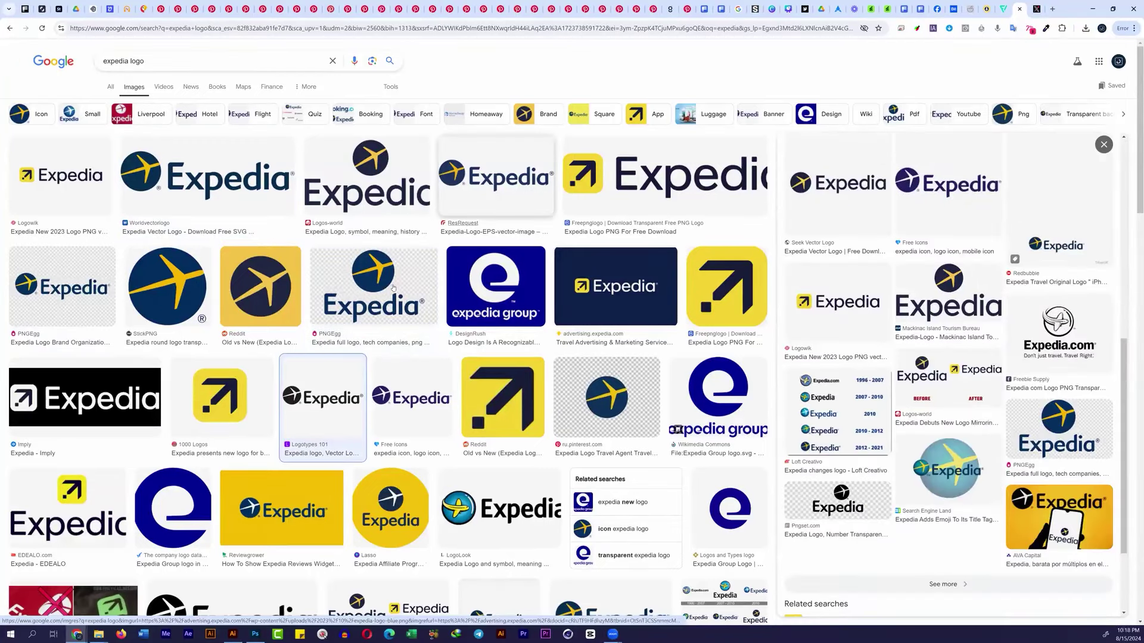
click(207, 179)
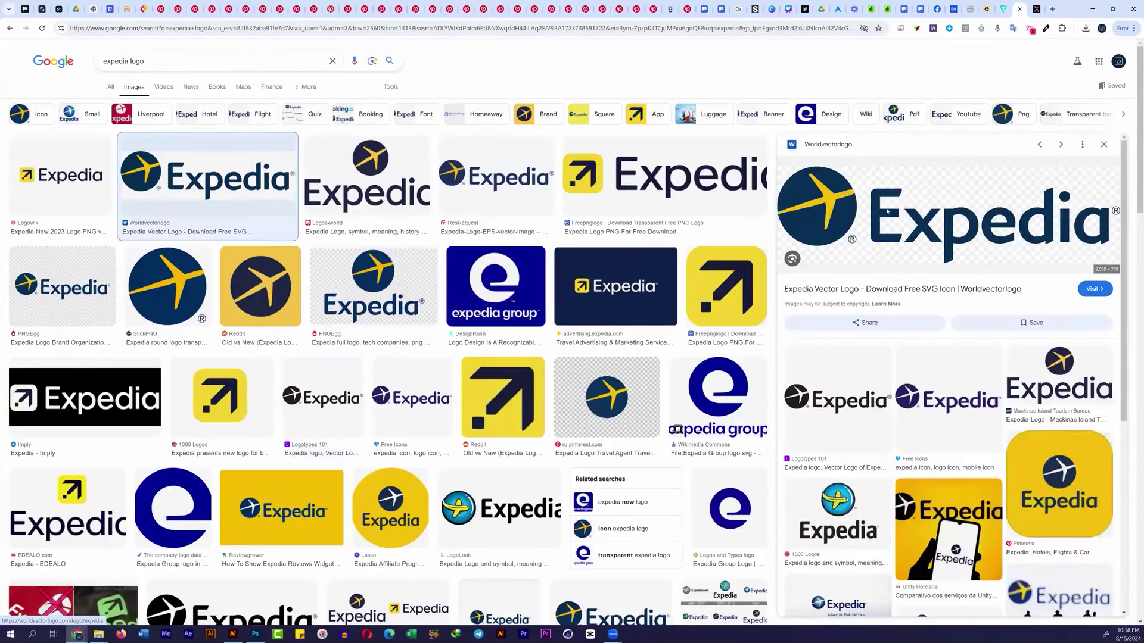
Step: Download expedia.svg from Worldvectorlogo and return to the Google Images results
click(887, 210)
click(567, 359)
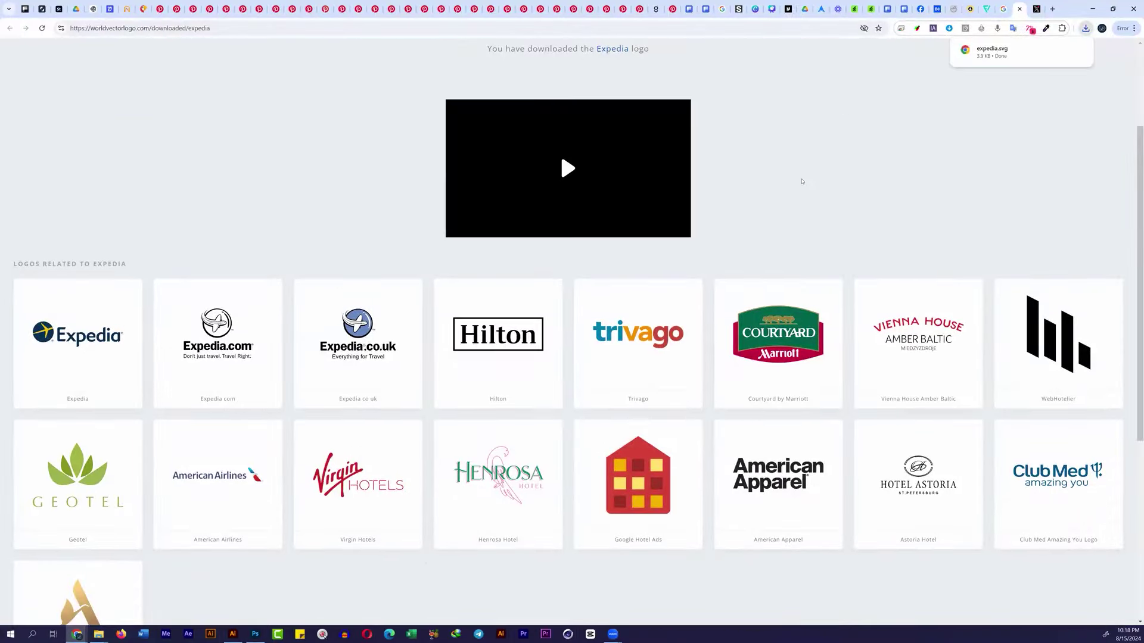
click(1000, 9)
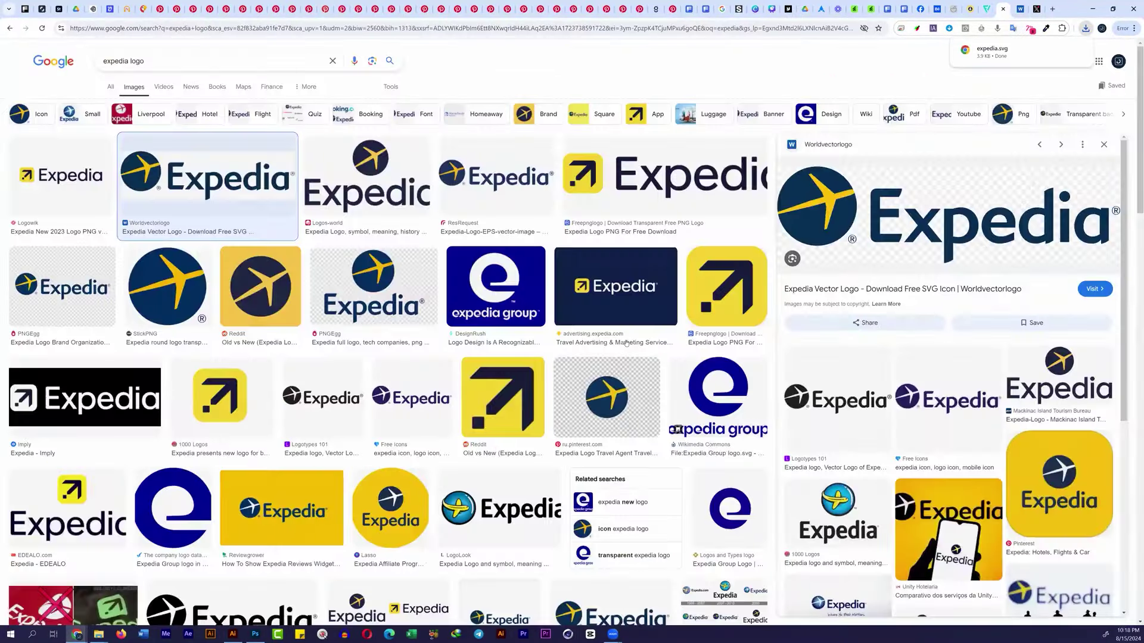
scroll(947, 298, down, 5)
scroll(387, 346, down, 10)
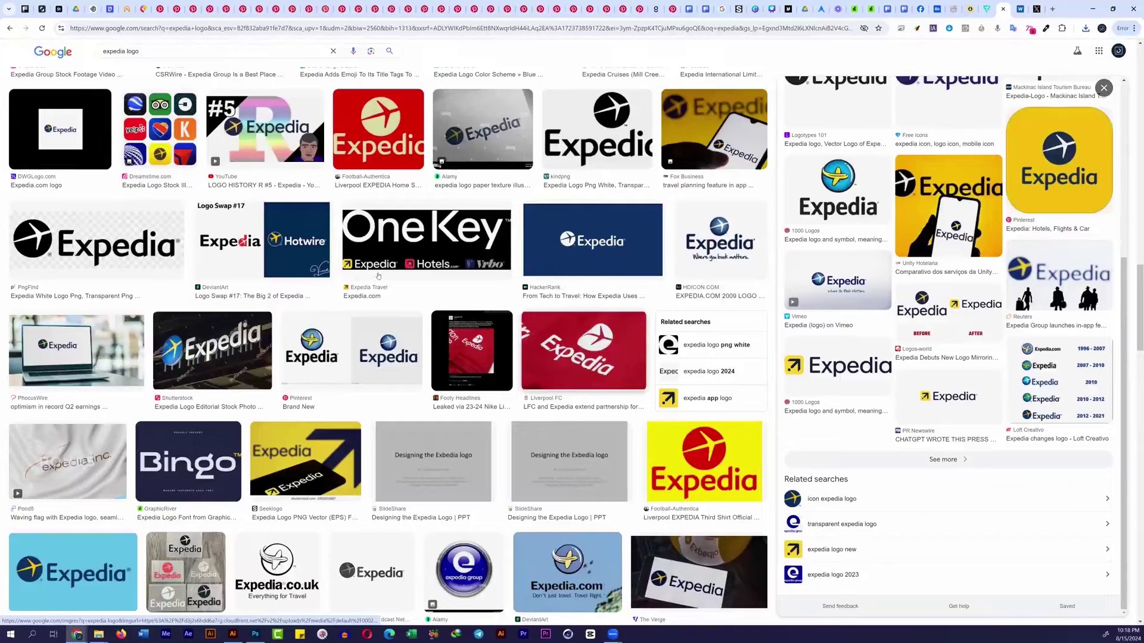
scroll(126, 307, up, 10)
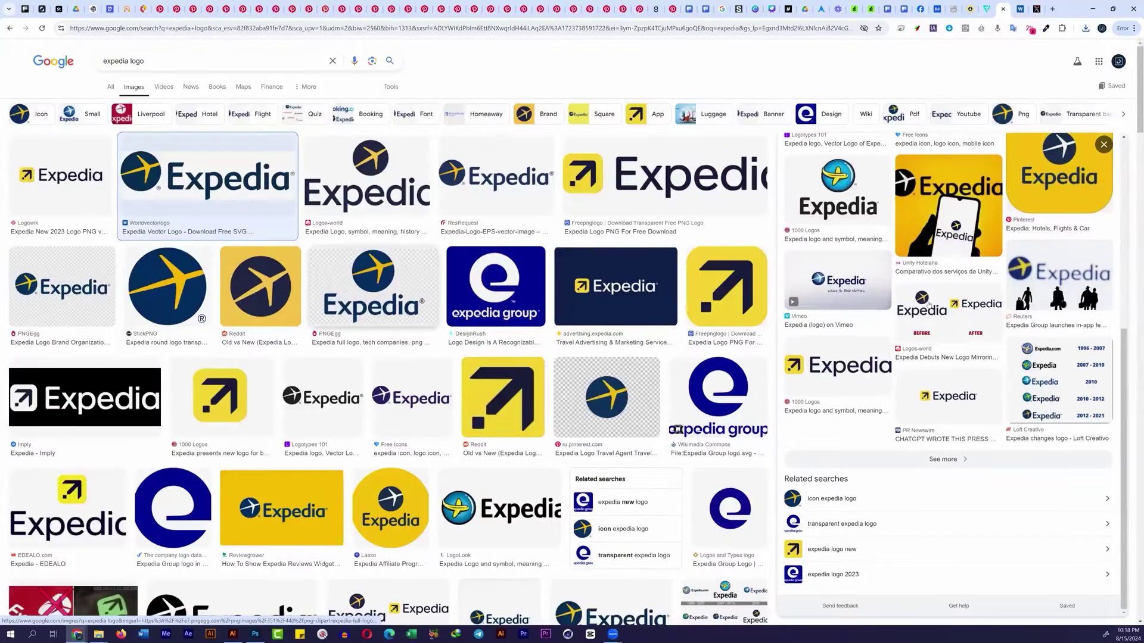
click(374, 286)
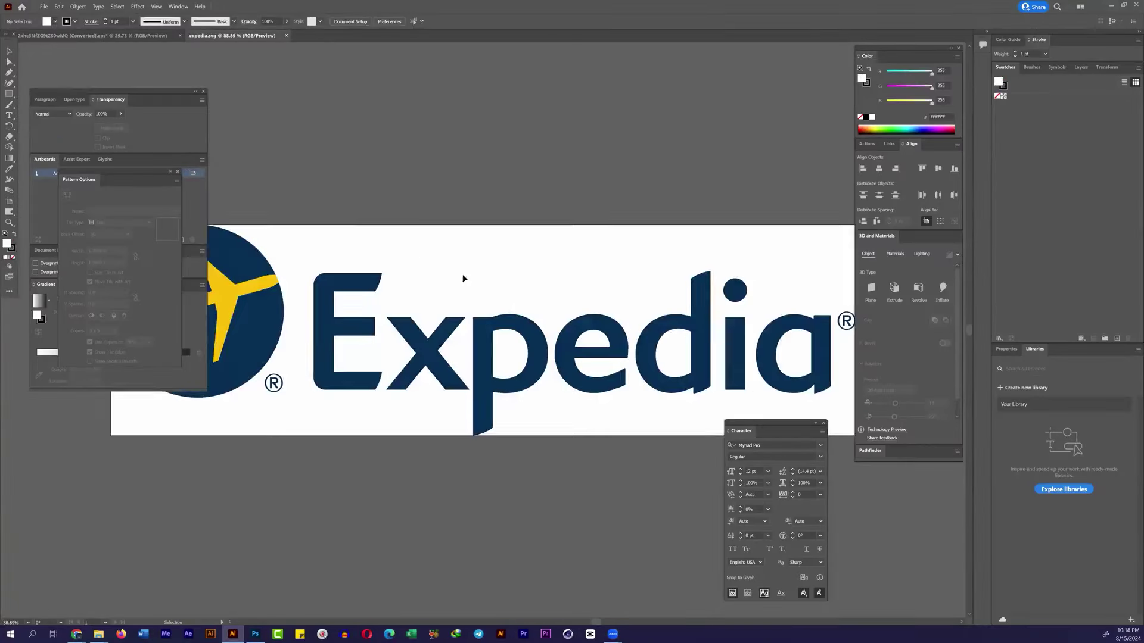
Step: Zoom in on the Expedia logo in Illustrator and select its navy shapes
click(508, 423)
scroll(508, 423, up, 3)
scroll(327, 424, up, 2)
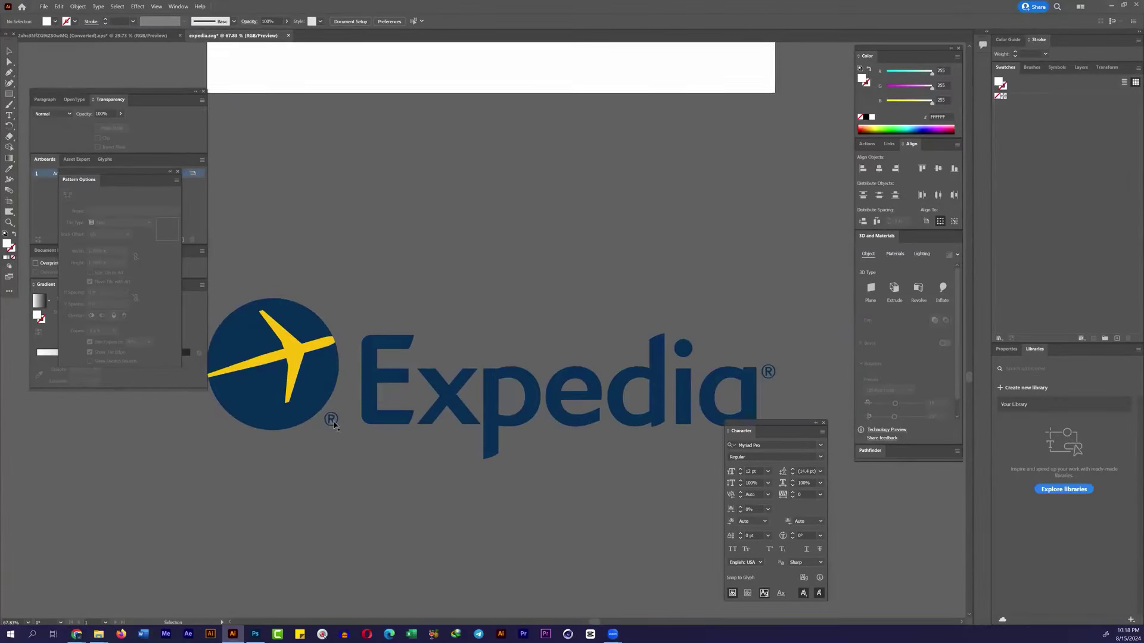
scroll(372, 377, down, 1)
click(372, 377)
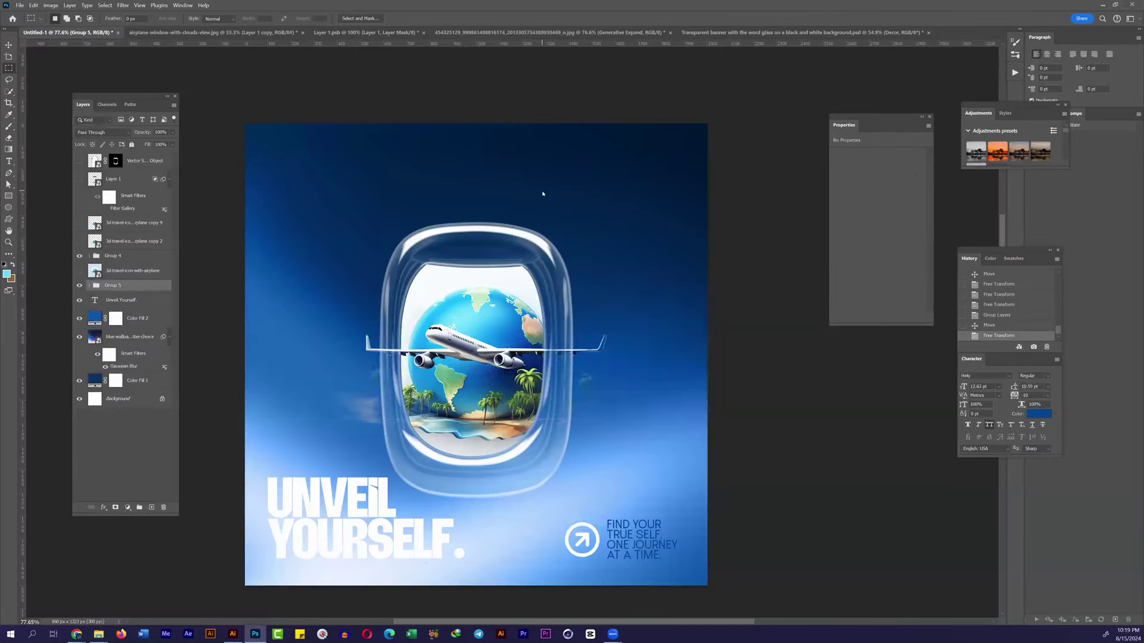
Step: Paste the white Expedia logo and scale it into the top-right corner
key(ctrl+v)
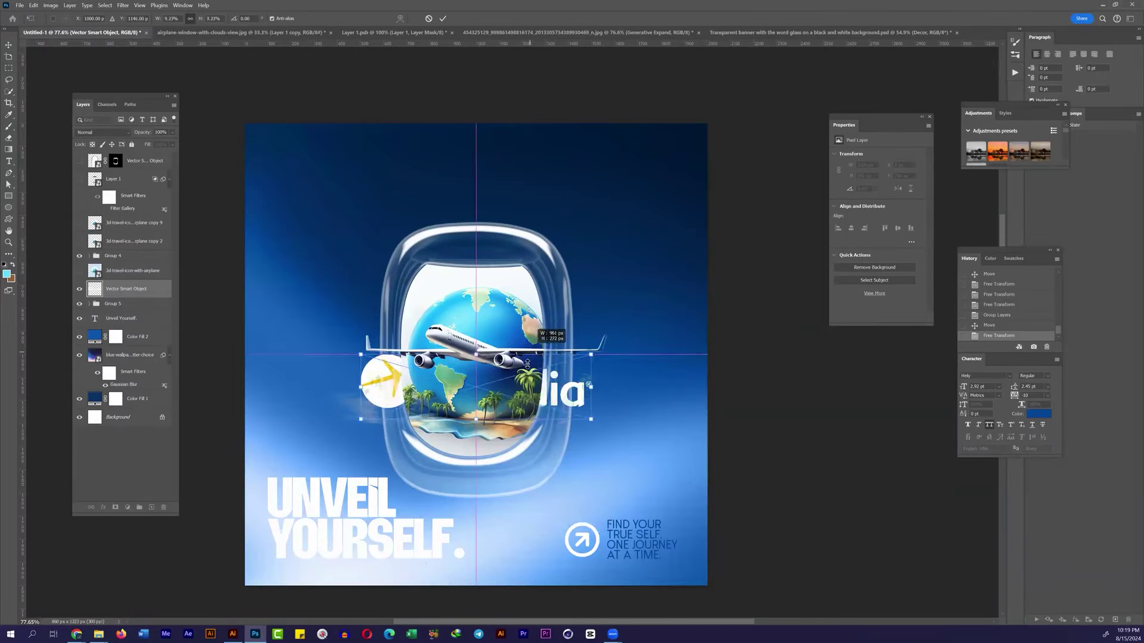
drag(512, 369, 654, 168)
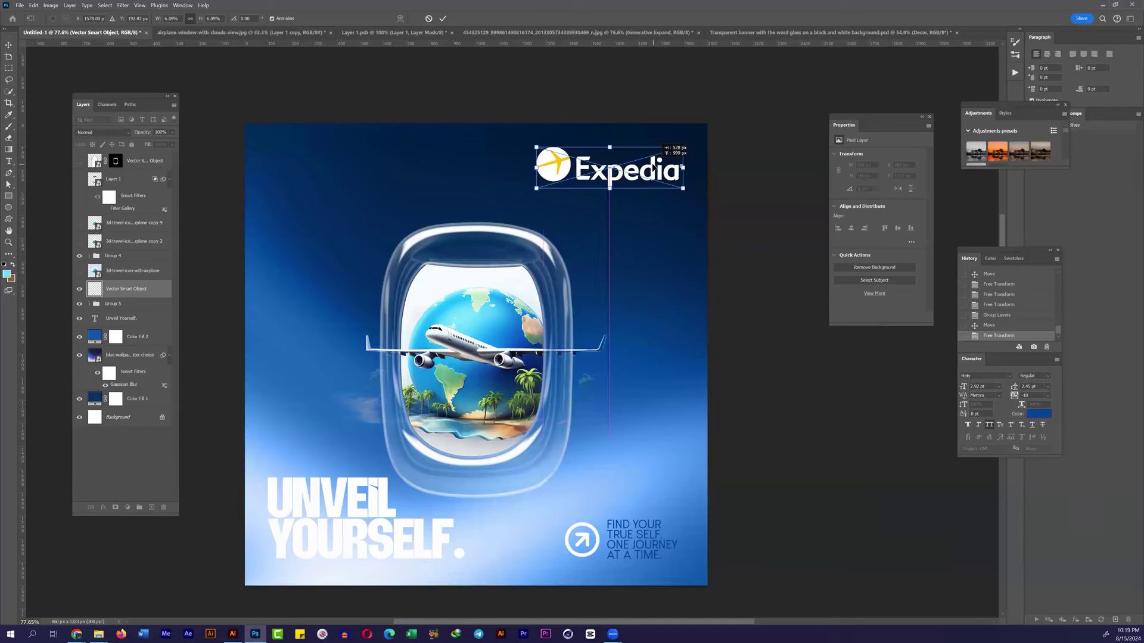
key(Return)
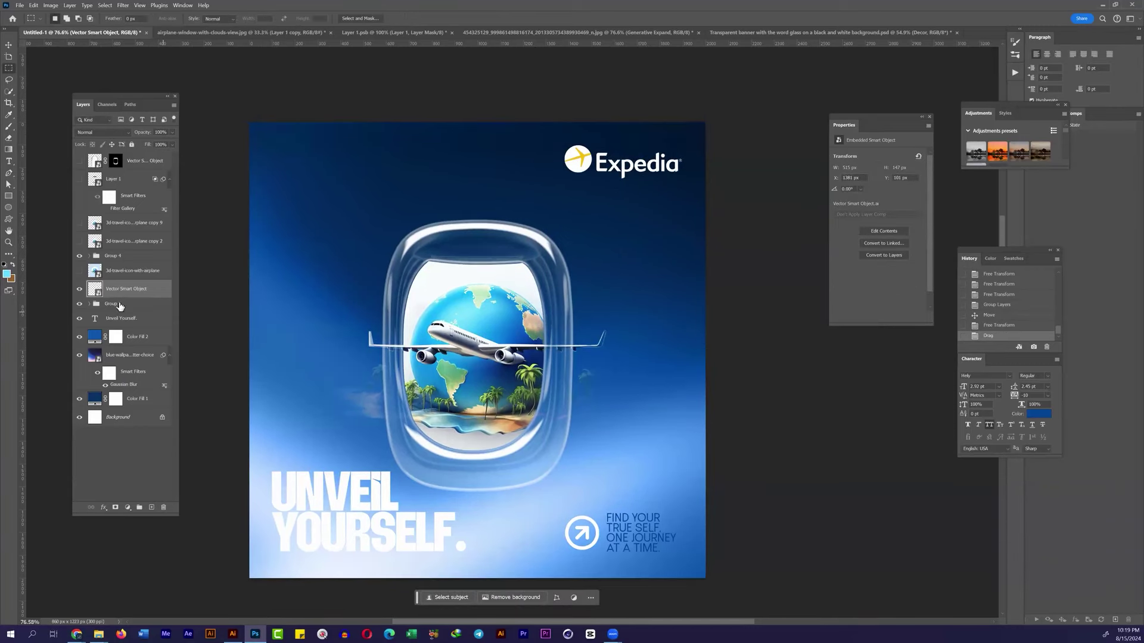
Step: Move the window artwork up 80 px and nudge the UNVEIL YOURSELF. headline
click(116, 261)
drag(447, 335, 447, 311)
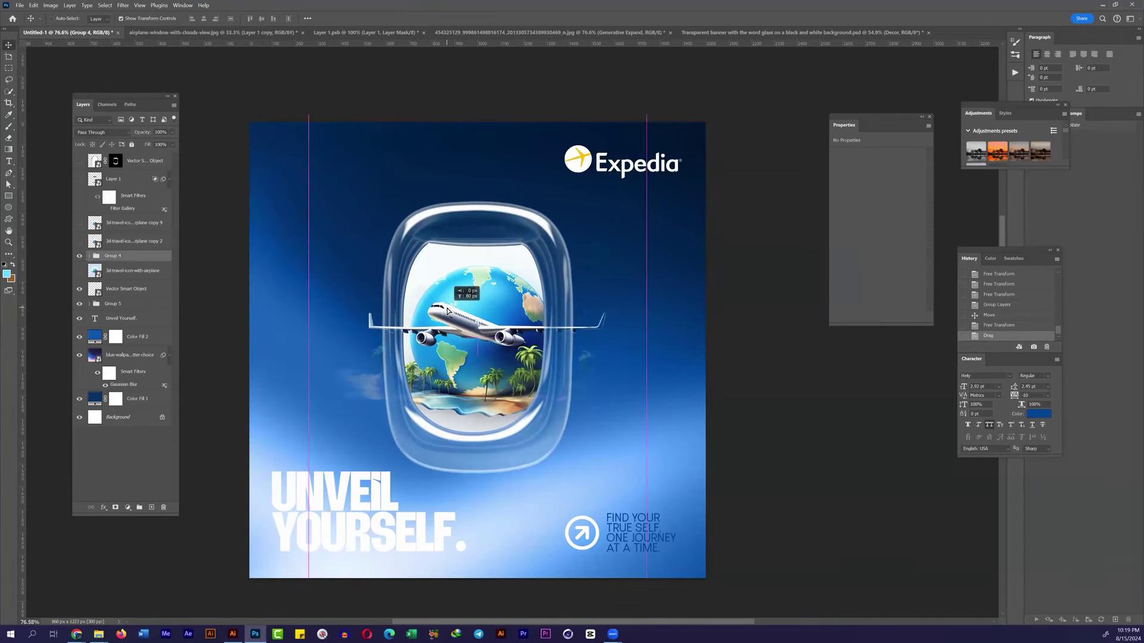
scroll(366, 506, down, 5)
scroll(204, 286, up, 8)
drag(302, 422, 327, 426)
scroll(382, 334, down, 5)
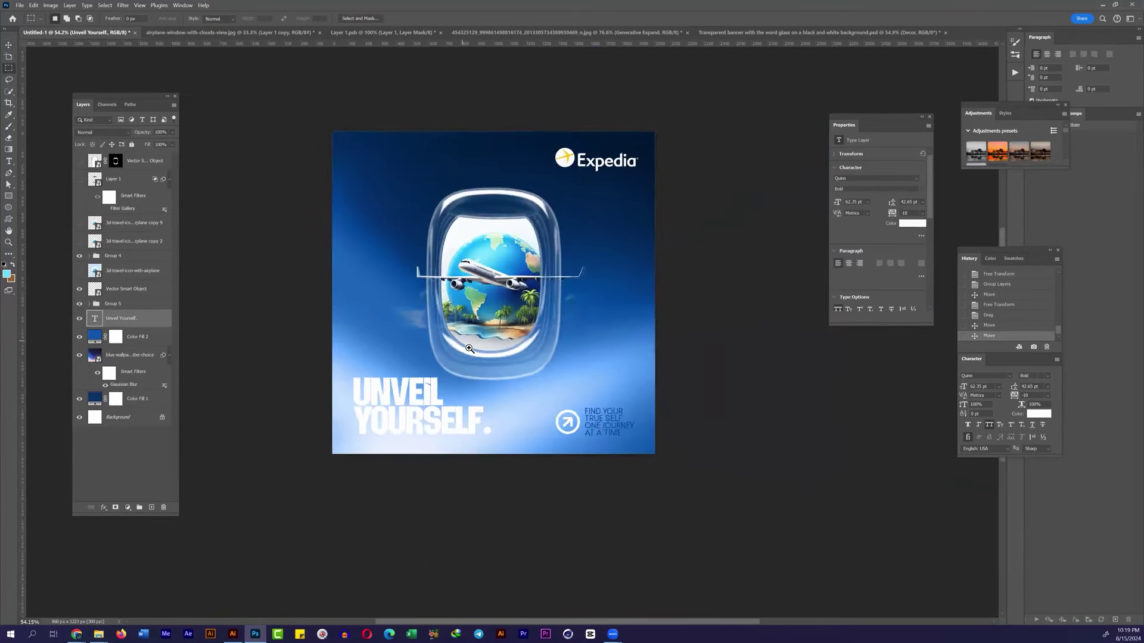
scroll(382, 334, up, 3)
Step: Add a Color Lookup adjustment layer set to 3Strip.look
click(131, 160)
click(113, 256)
click(127, 507)
click(149, 454)
click(895, 154)
click(889, 198)
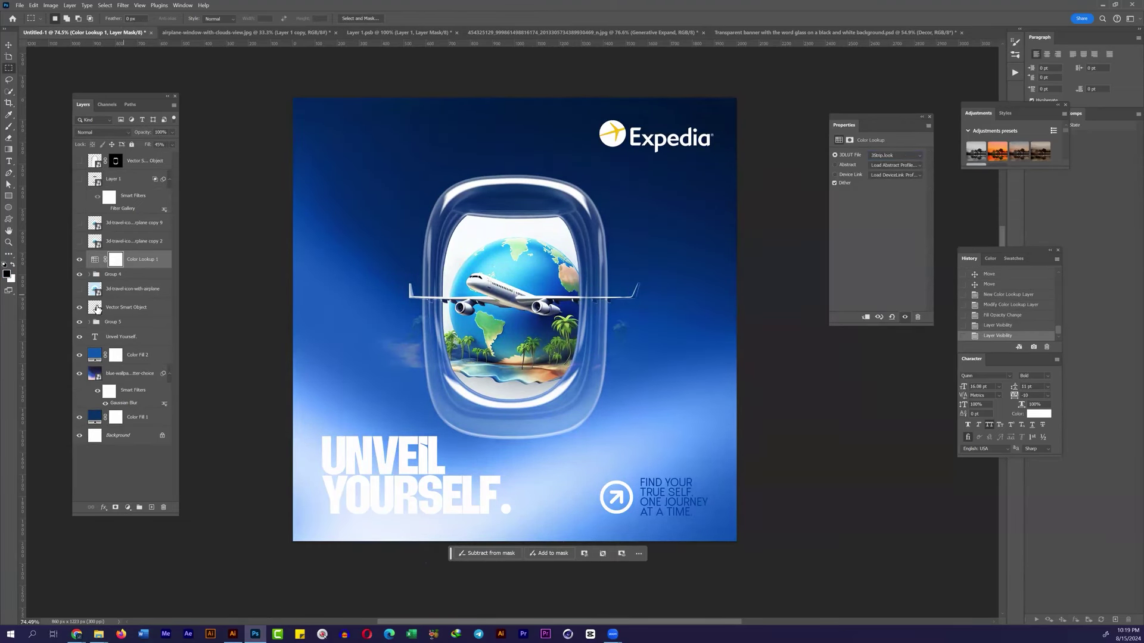
Step: Select Group 3 and the brightness layer inside Group 4
click(90, 323)
click(89, 323)
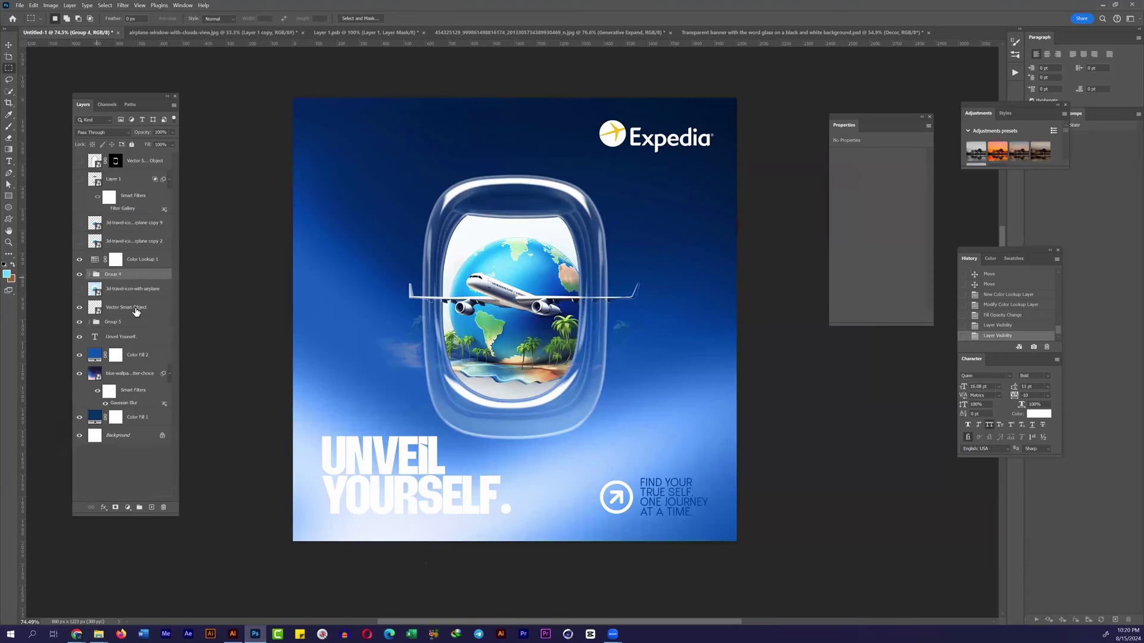
click(90, 274)
click(153, 307)
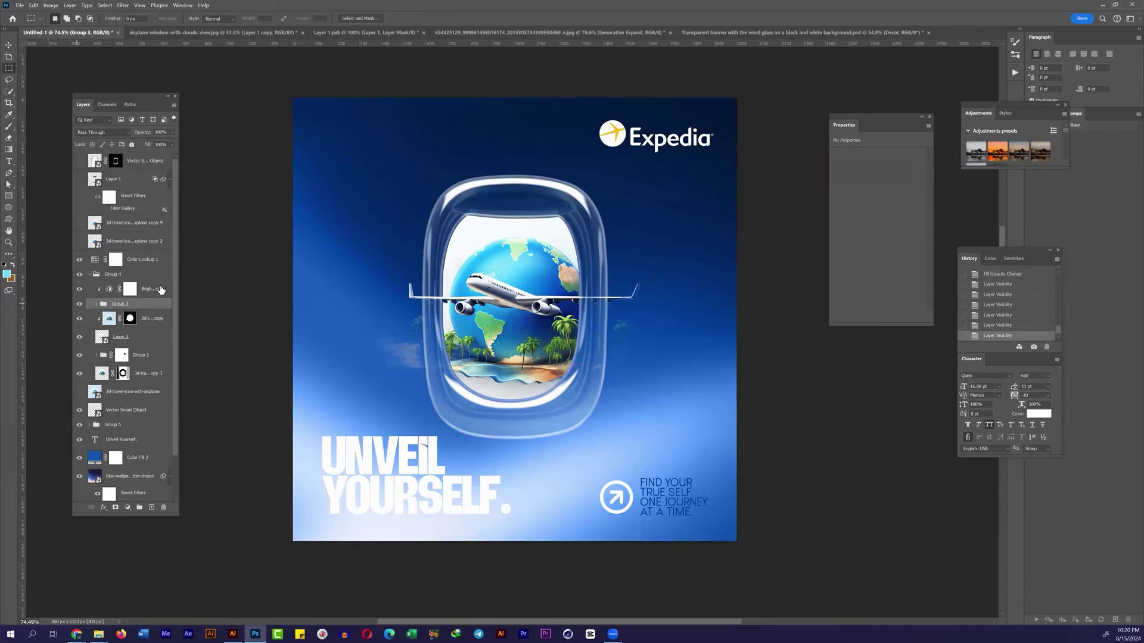
shift+click(161, 289)
Step: Group and duplicate the window layers, make the copy a smart object, motion-blur it and lower its fill
key(ctrl+g)
key(ctrl+j)
right_click(110, 297)
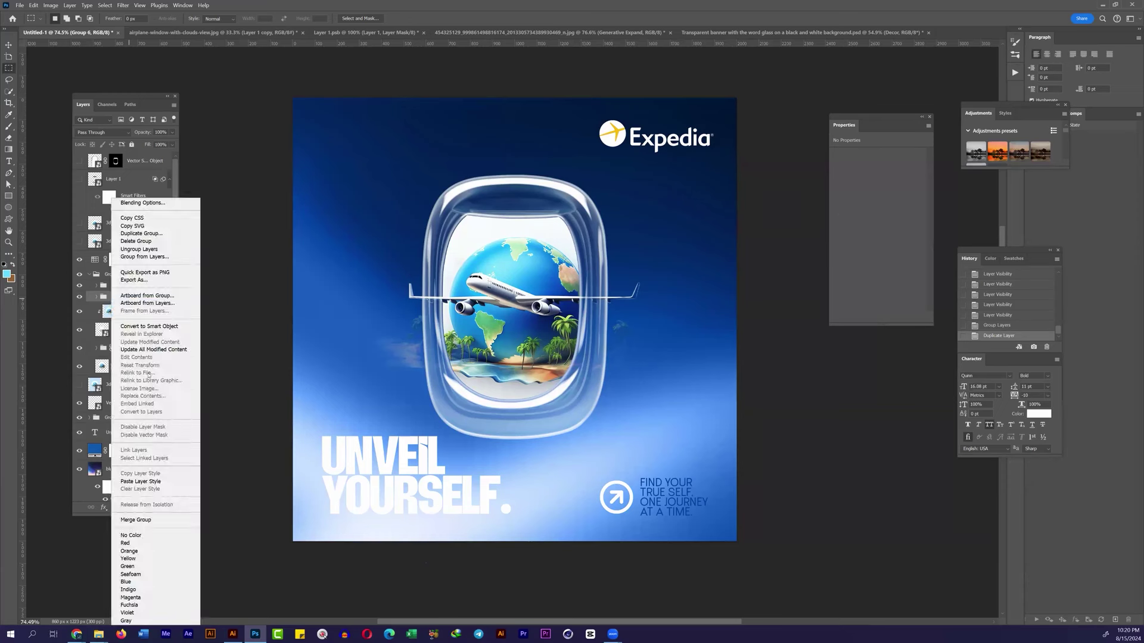
click(149, 326)
click(123, 4)
click(250, 178)
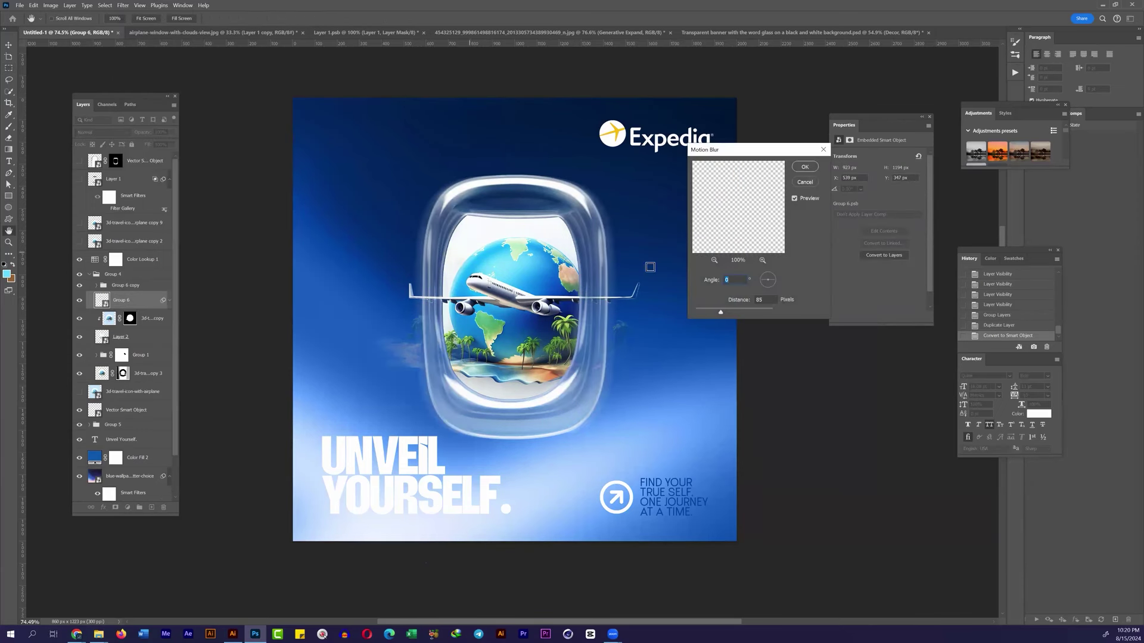
key(Return)
drag(159, 156, 159, 156)
scroll(534, 168, up, 2)
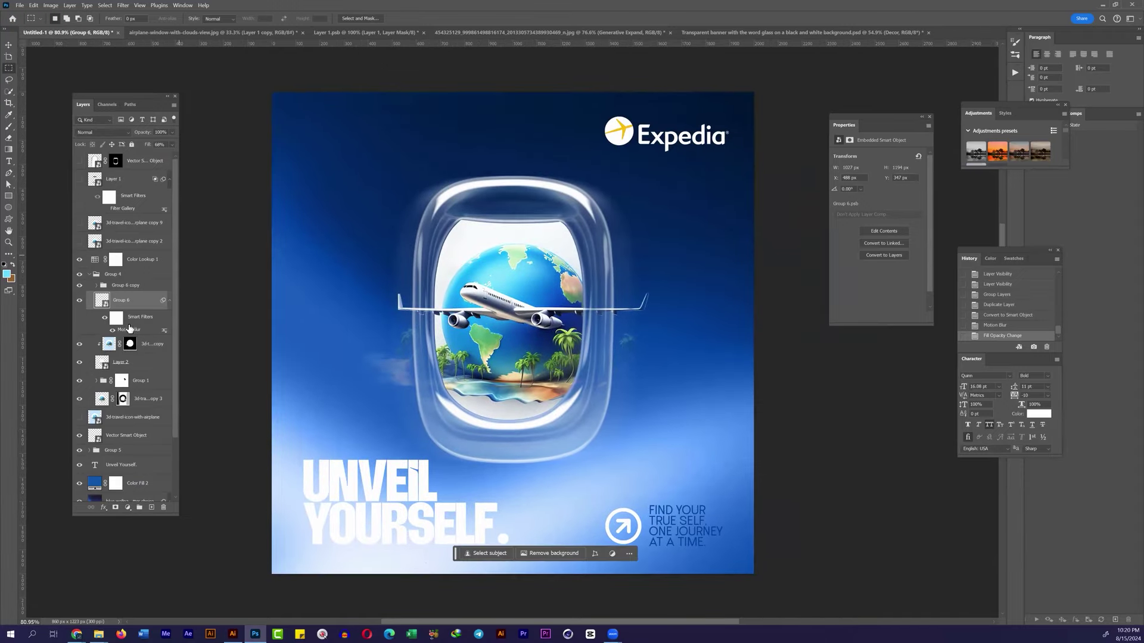
scroll(743, 215, down, 1)
Step: Add a 0.8-pixel Gaussian Blur to the blurred copy and toggle it to compare
click(123, 5)
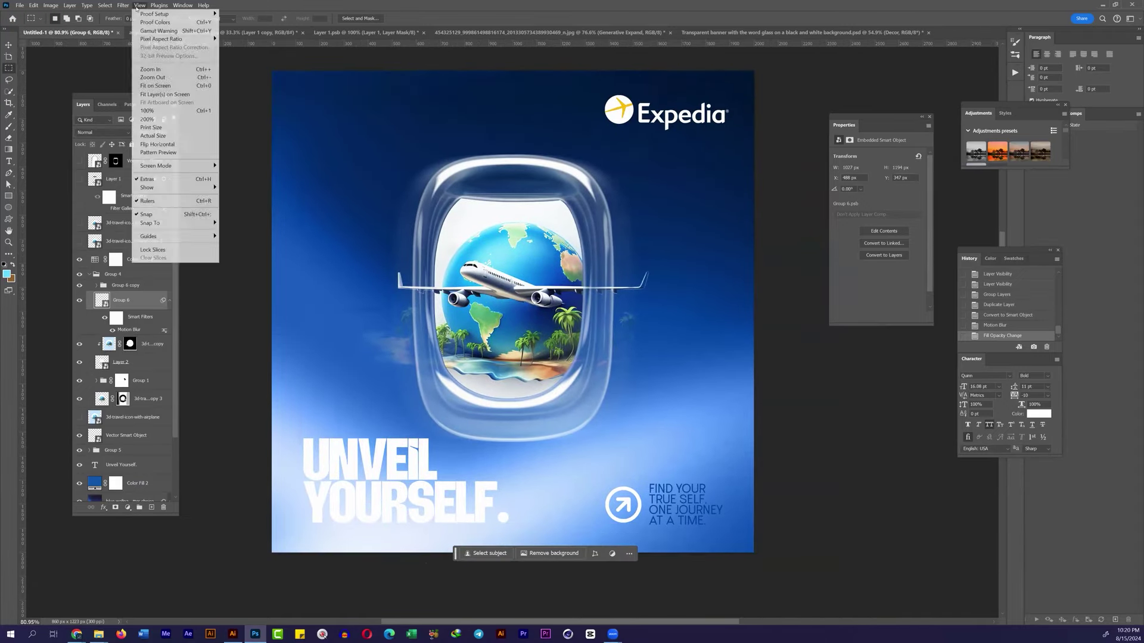
click(250, 166)
click(575, 396)
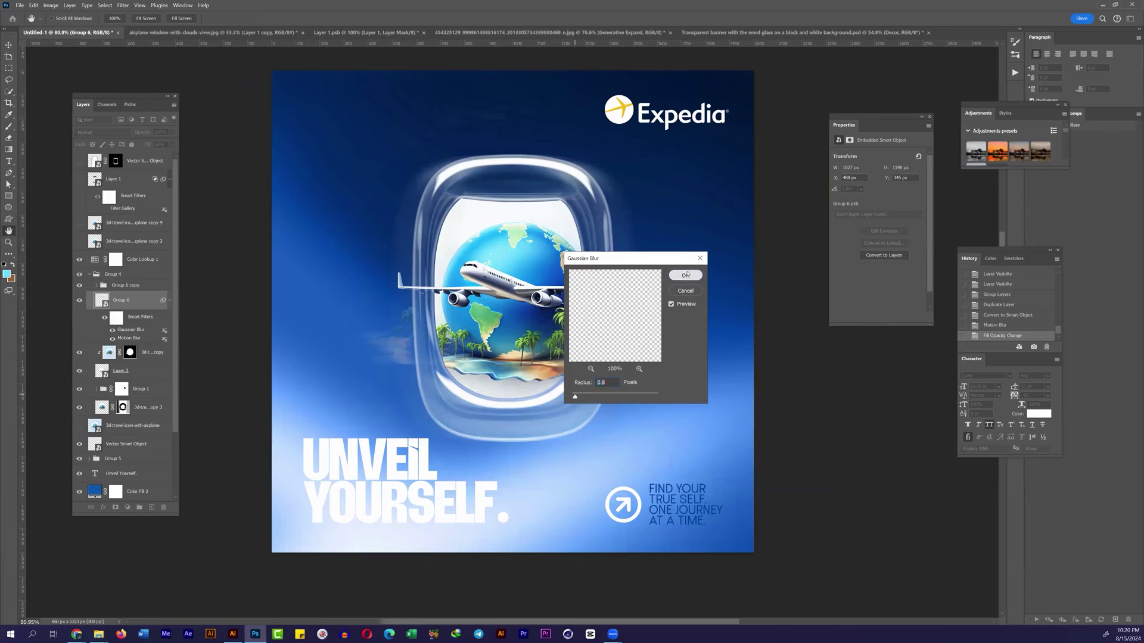
click(687, 275)
click(79, 301)
click(79, 301)
Step: Enlarge the window artwork group to about 105% and raise it, then return to the Expedia logo results
click(92, 275)
key(v)
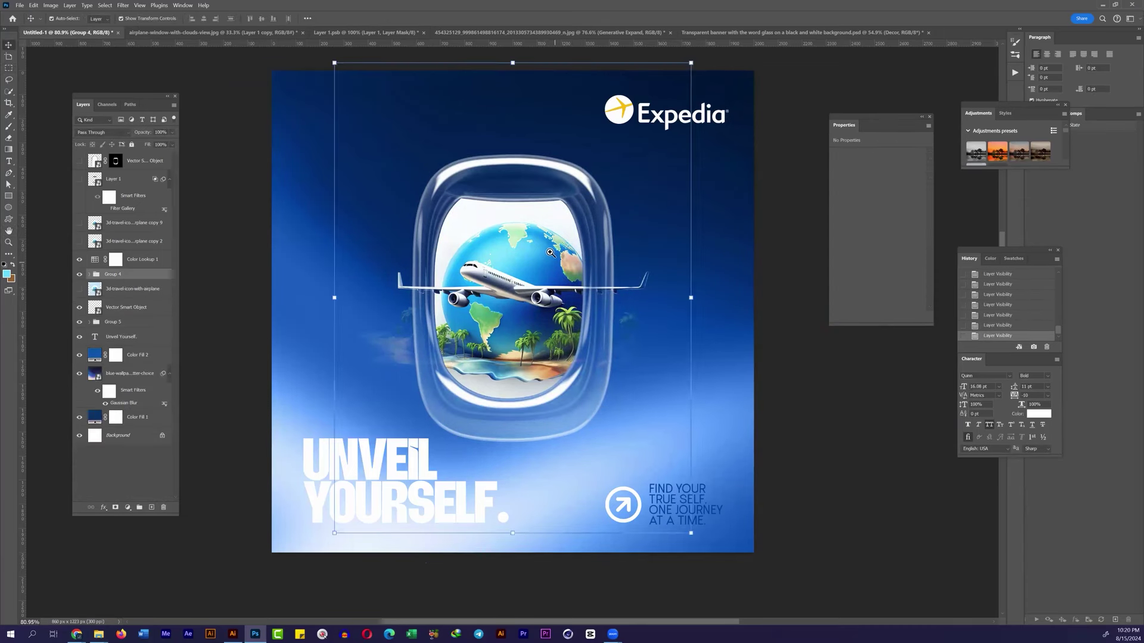
alt+scroll(556, 261, down, 2)
mouse_move(518, 482)
mouse_down()
mouse_move(518, 466)
mouse_move(529, 496)
mouse_up()
click(603, 304)
drag(517, 357, 517, 344)
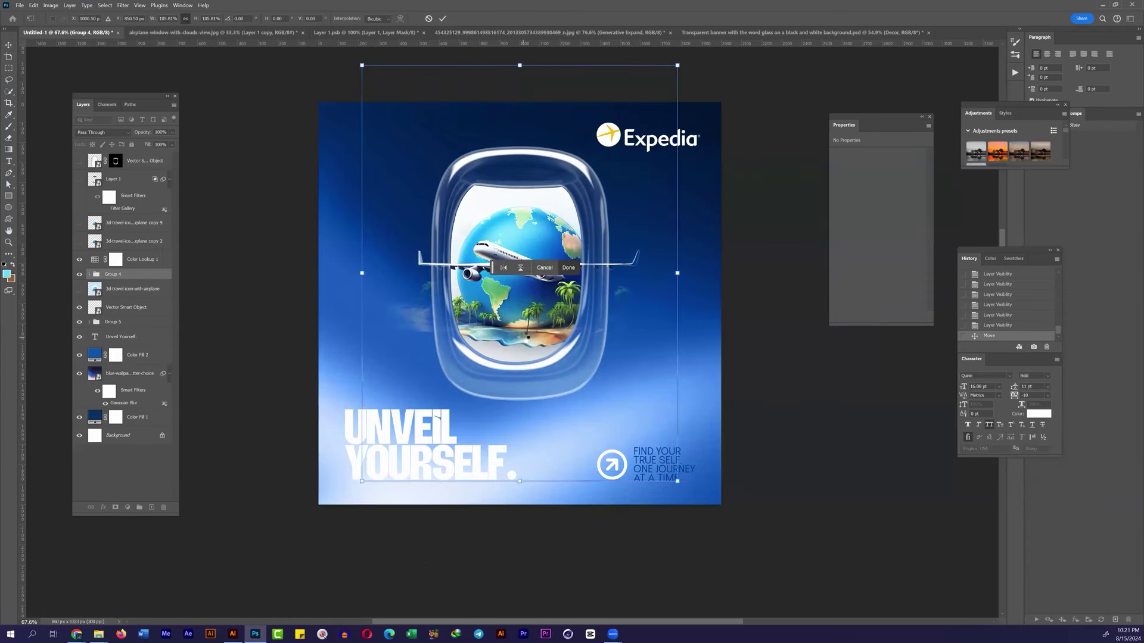
mouse_move(77, 634)
click(152, 595)
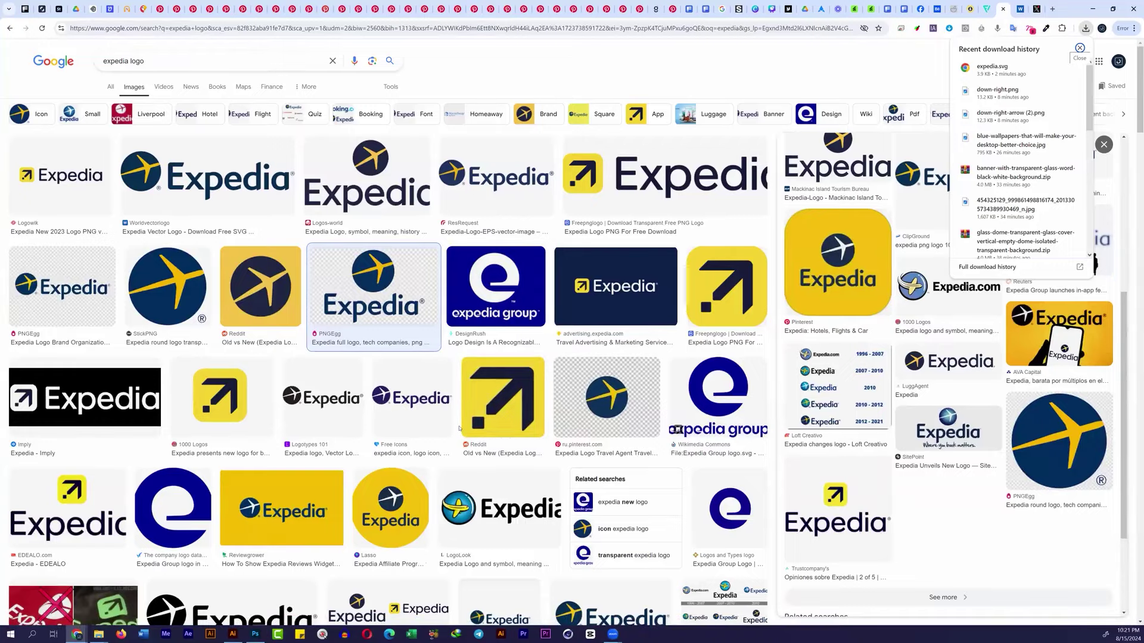
Step: Save the 'Expedia logo final' image from the Google image results as a PNG
scroll(459, 427, down, 5)
scroll(704, 84, up, 2)
scroll(704, 83, up, 2)
scroll(715, 119, down, 2)
scroll(745, 148, down, 5)
scroll(775, 173, down, 1)
click(437, 431)
right_click(897, 150)
click(917, 262)
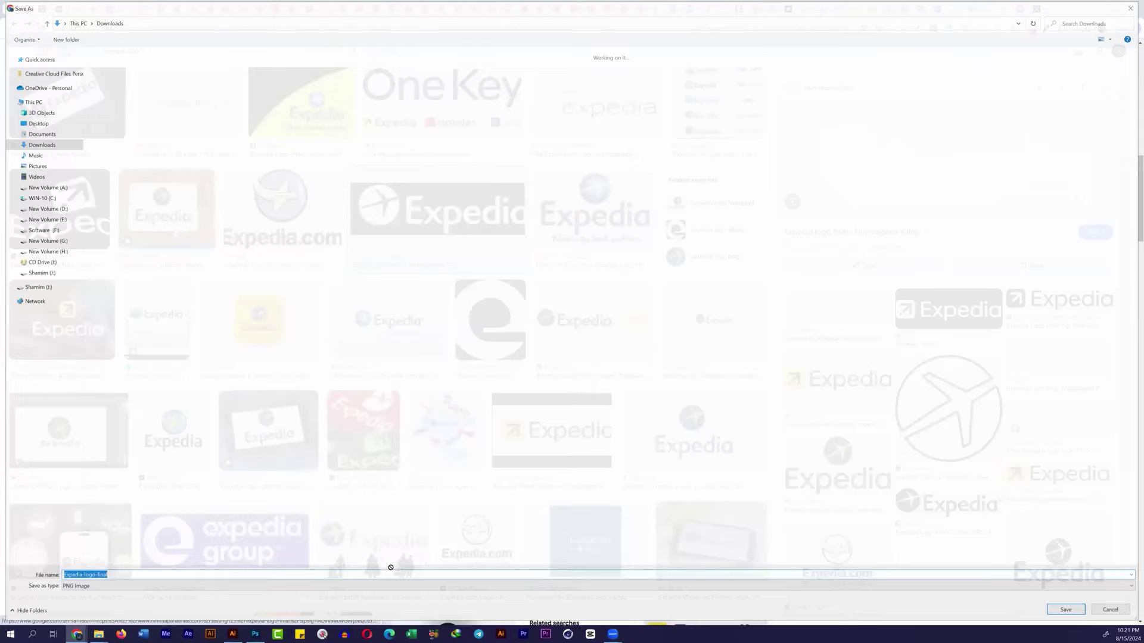
key(Return)
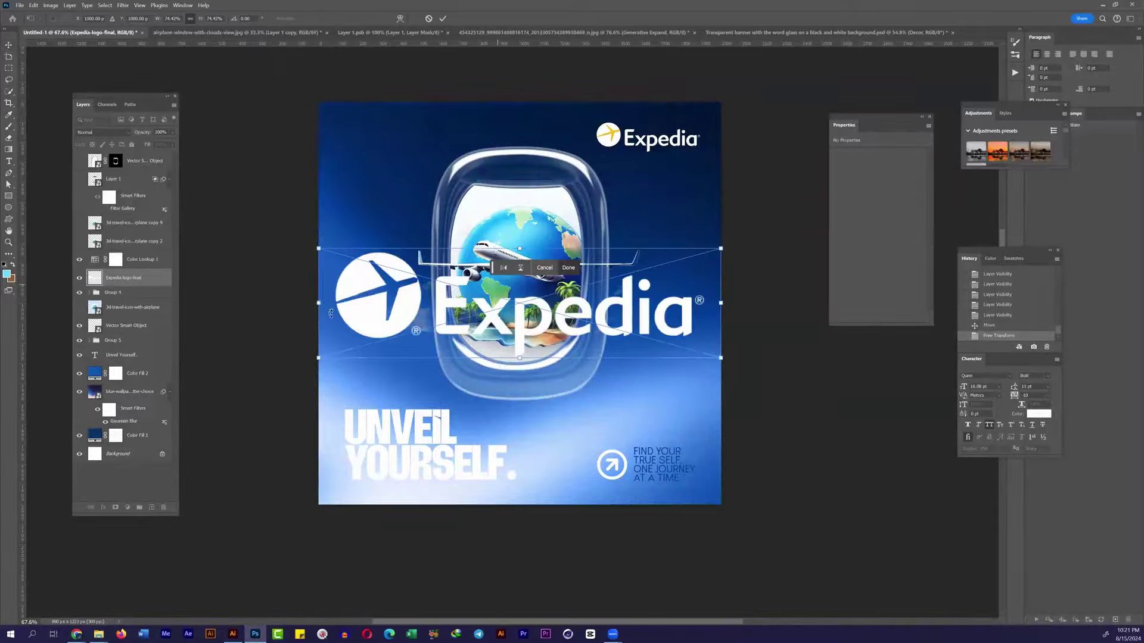
Step: Scale the placed Expedia PNG logo down and fit it into the poster's top-right corner
drag(334, 256, 596, 288)
drag(679, 180, 678, 143)
scroll(678, 143, up, 5)
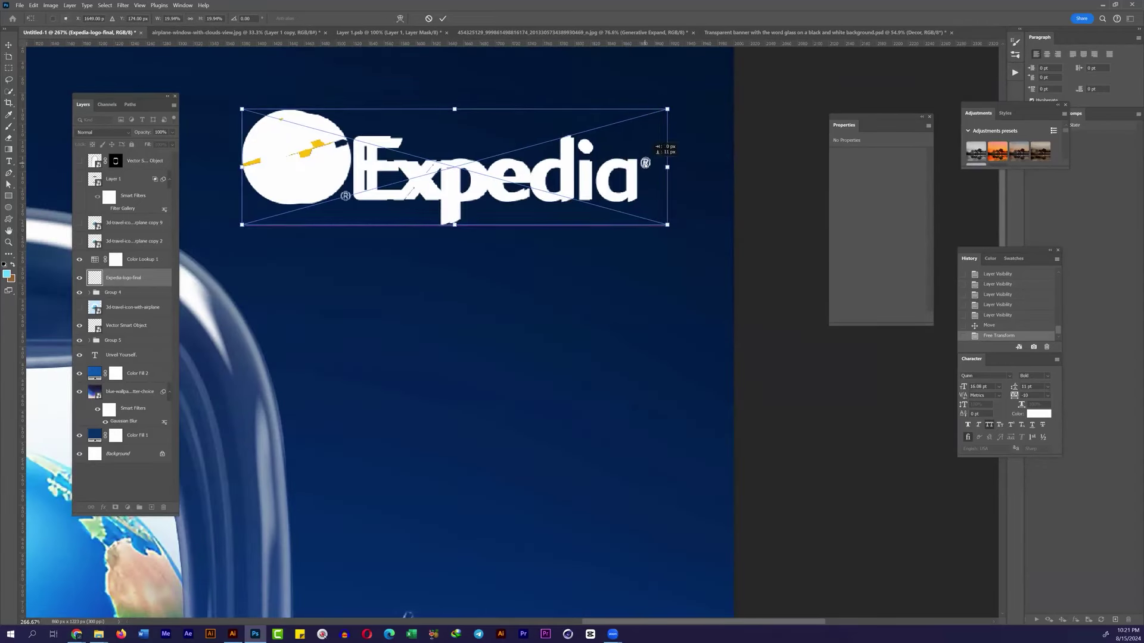
drag(582, 162, 566, 158)
drag(653, 167, 672, 168)
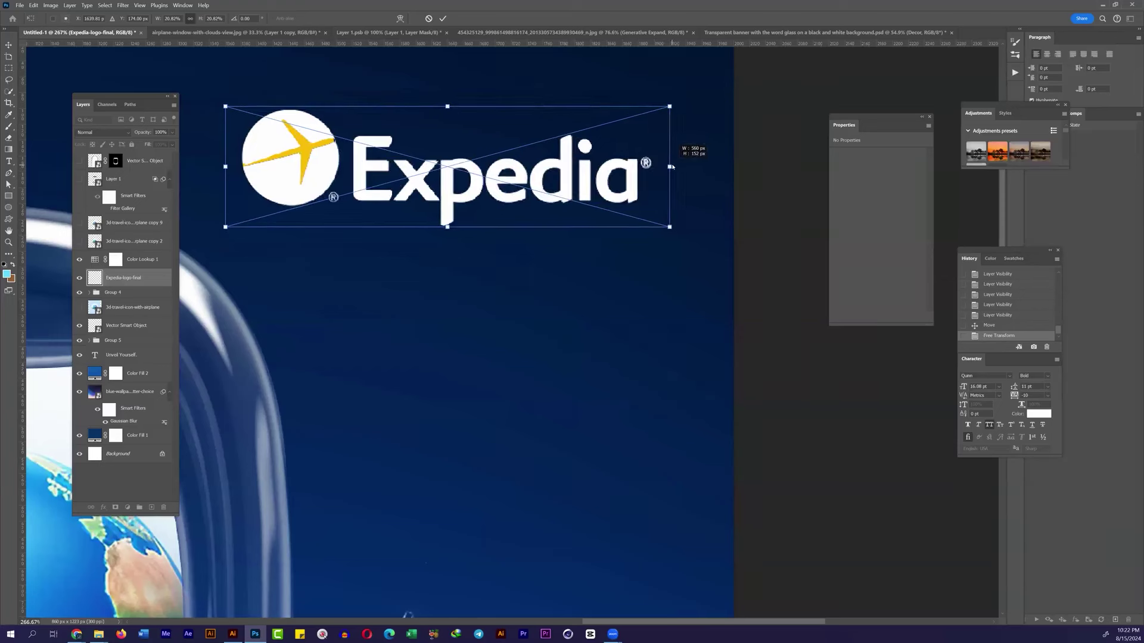
key(Return)
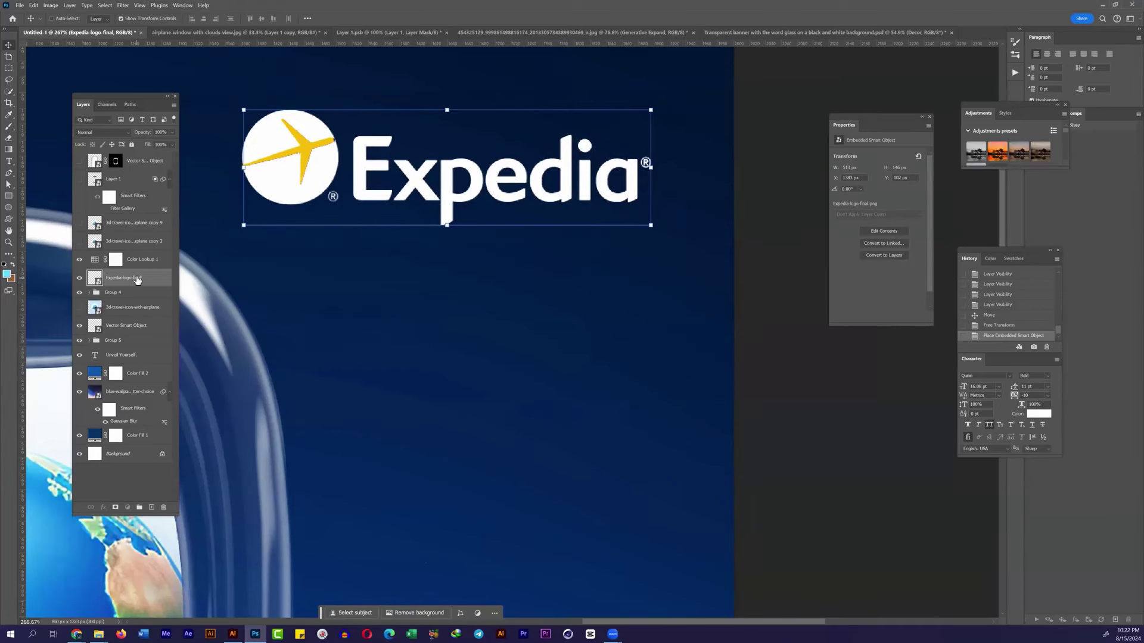
Step: Bring the new logo layer to the front and hide the old vector Expedia logo
drag(123, 328, 122, 259)
ctrl+click(141, 284)
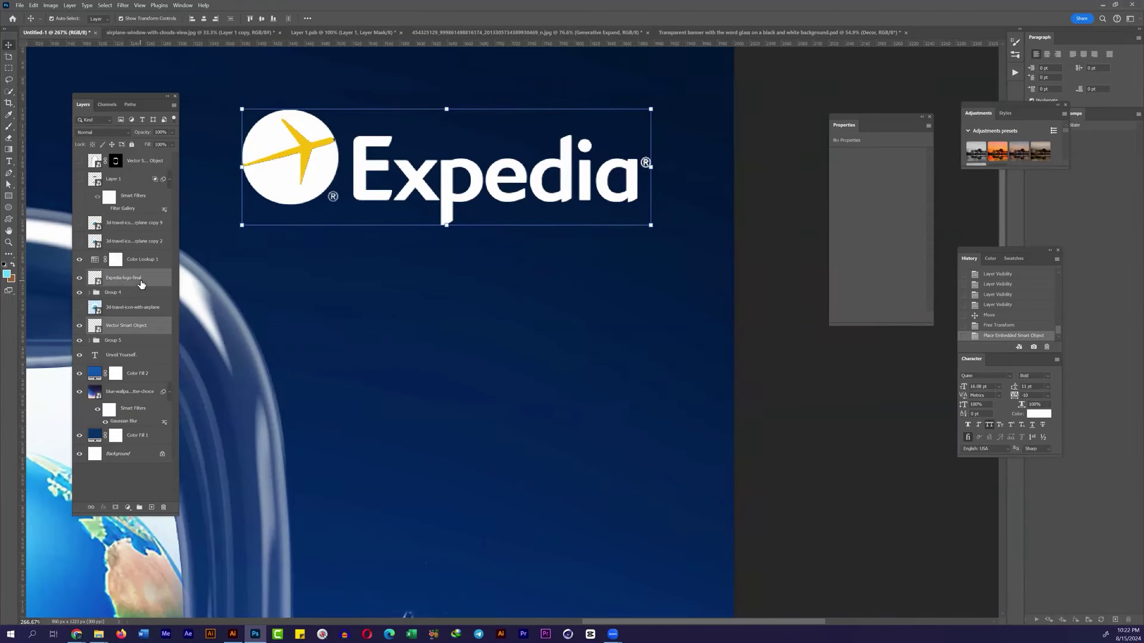
key(ctrl+shift+bracketright)
key(ctrl+shift+bracketright)
click(79, 179)
key(m)
Step: Stamp all visible layers into a new merged layer with Ctrl+Alt+Shift+E
scroll(563, 286, down, 5)
drag(563, 286, 629, 198)
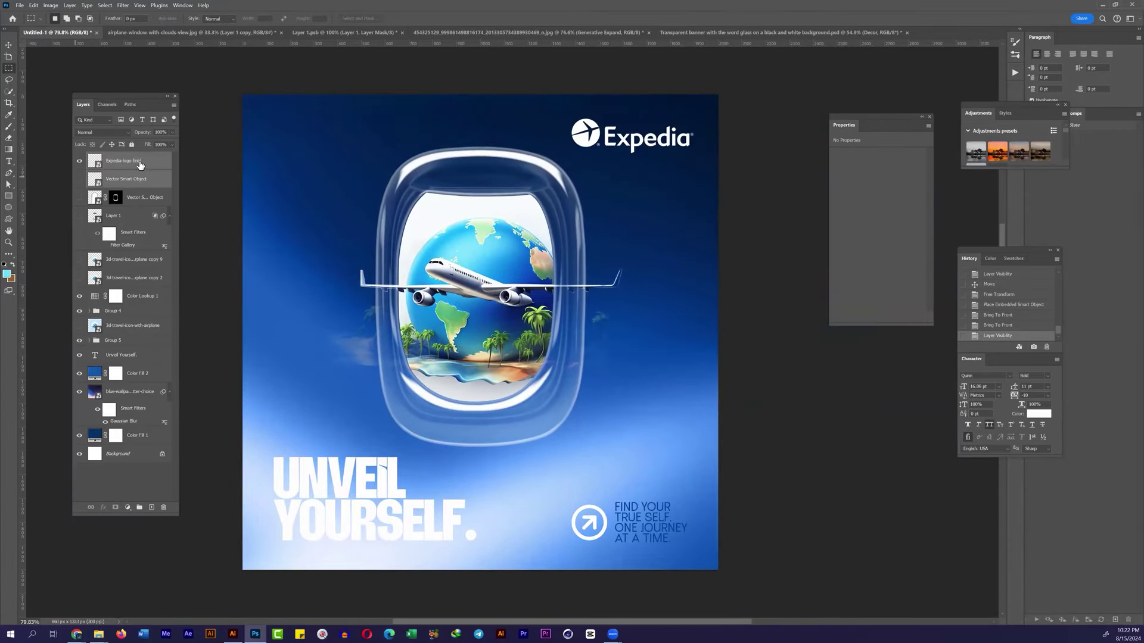
key(ctrl+shift+alt+e)
right_click(140, 162)
Step: Make the merged layer a smart object and apply Camera Raw: Exposure +0.25, Contrast +6, Vibrance +6, Clarity +13
click(179, 347)
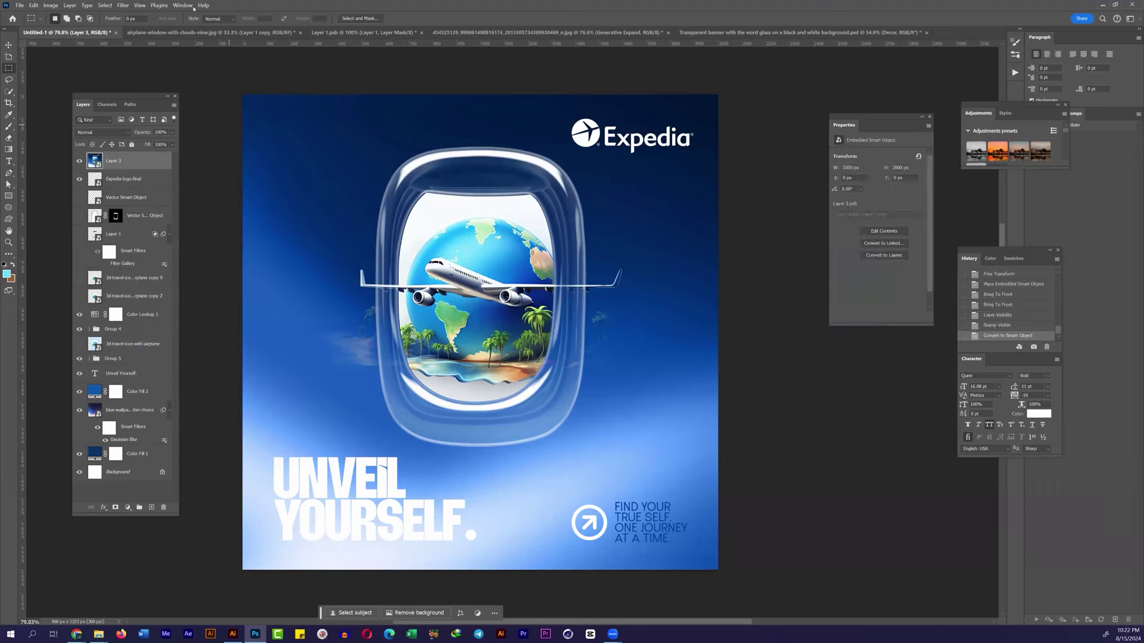
key(ctrl+shift+a)
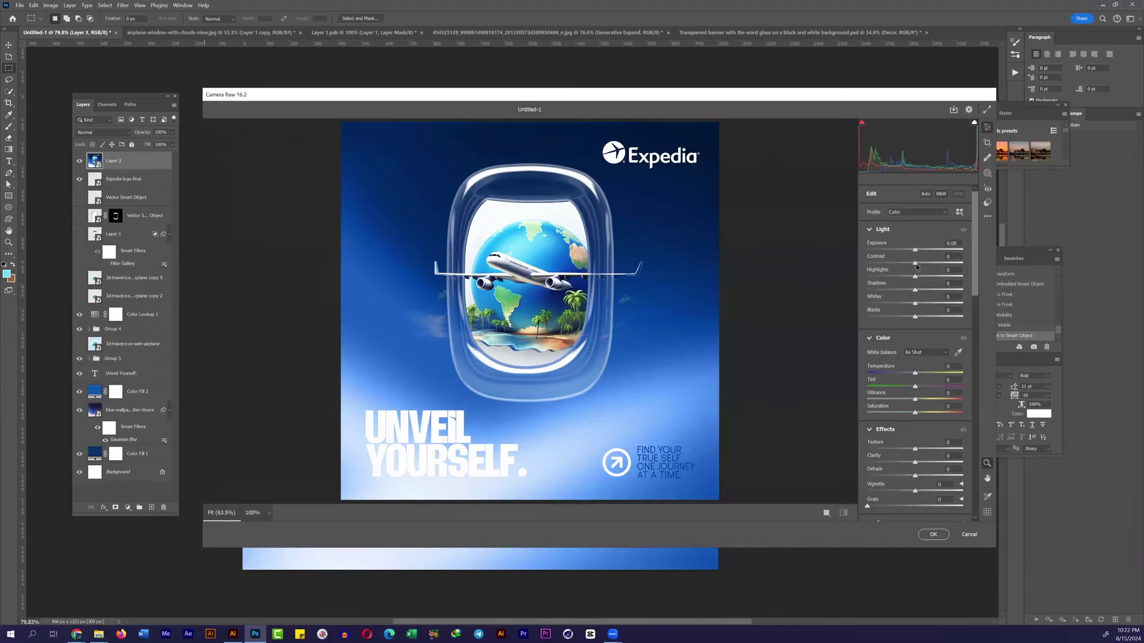
drag(916, 251, 918, 252)
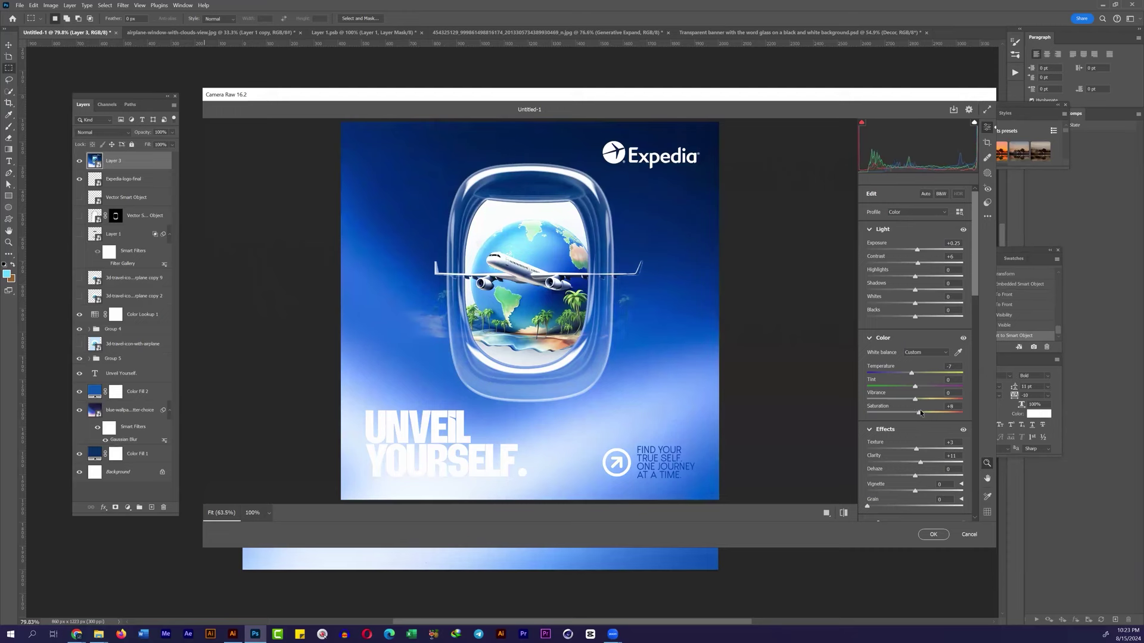
drag(916, 401, 917, 401)
click(933, 534)
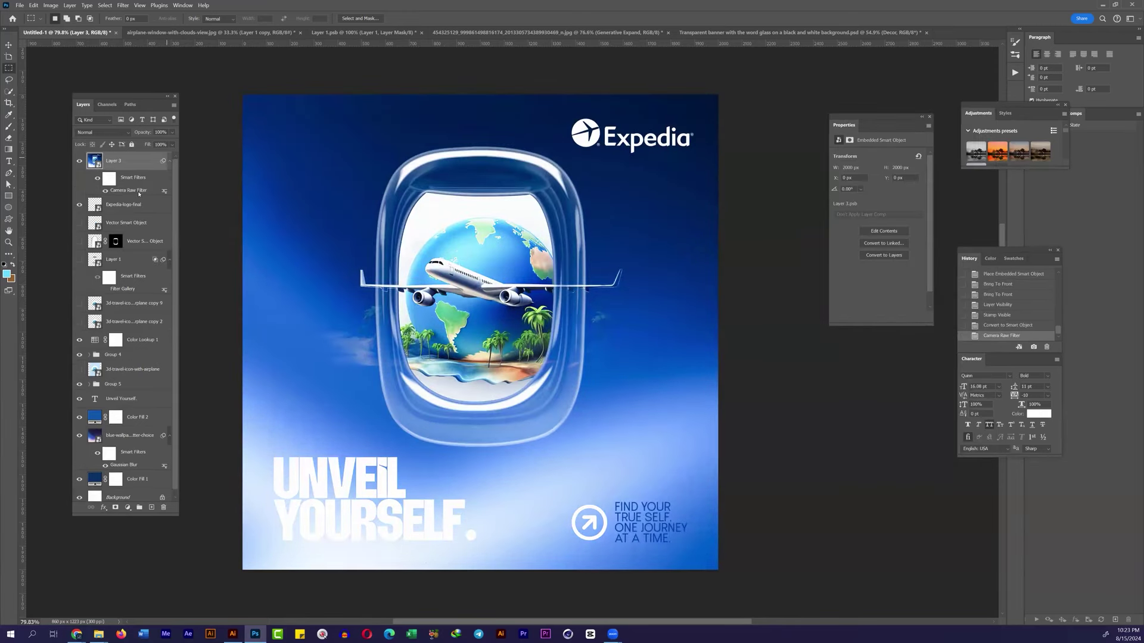
Step: Reopen the Camera Raw filter and adjust the Highlights
double_click(138, 191)
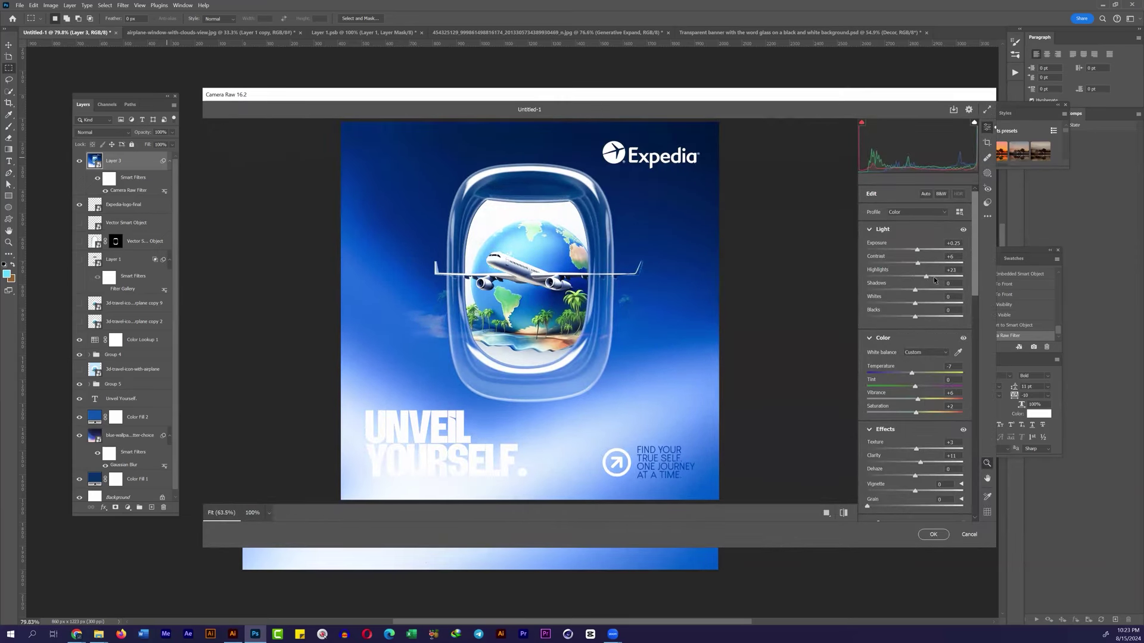
drag(915, 281, 916, 284)
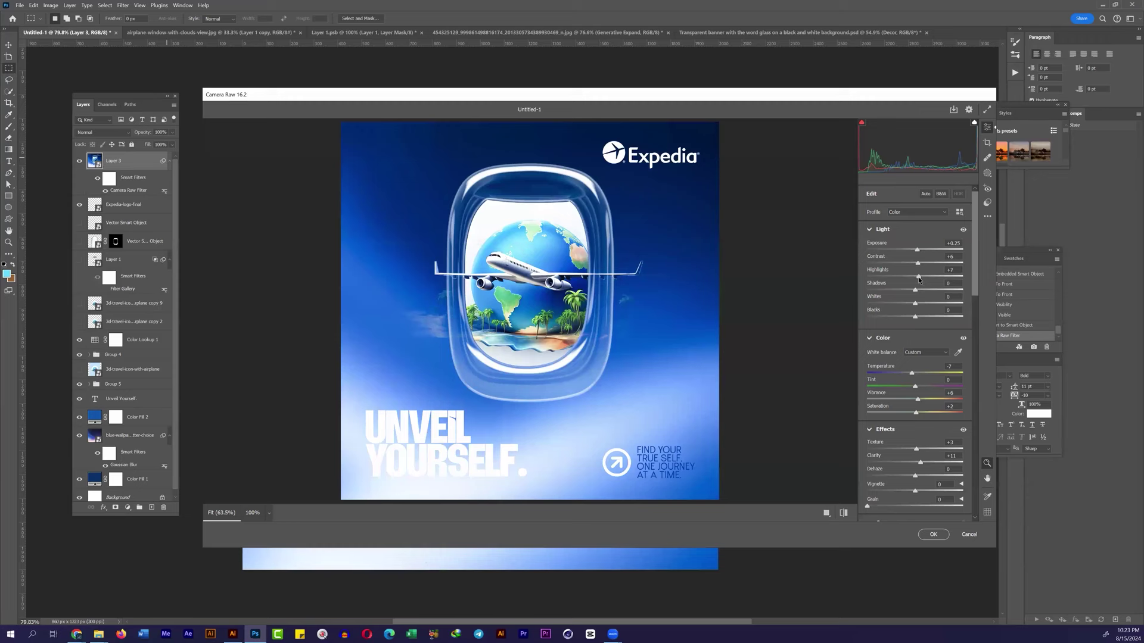
click(933, 534)
click(122, 5)
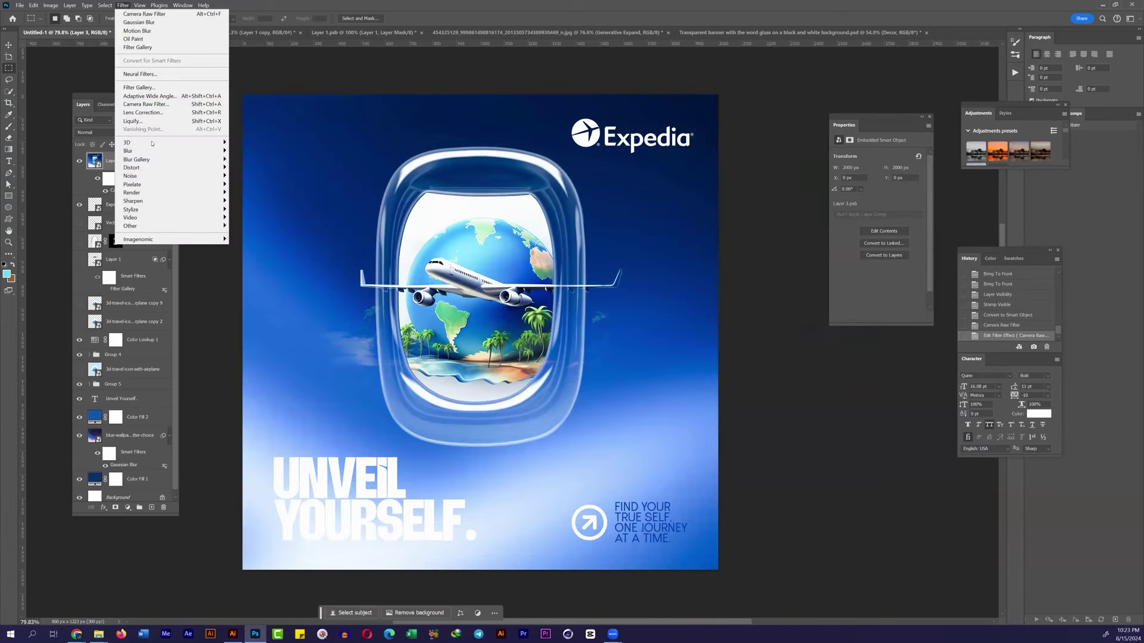
Step: Apply Unsharp Mask at Amount 94 to the merged layer and toggle it to compare
mouse_move(134, 201)
click(251, 236)
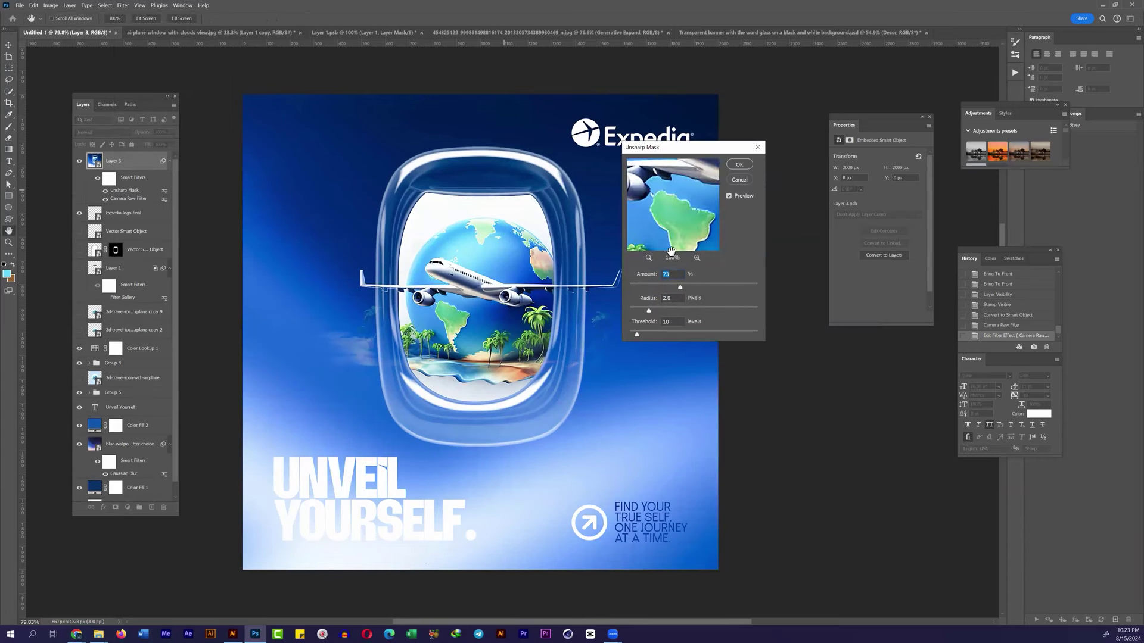
drag(680, 288, 695, 288)
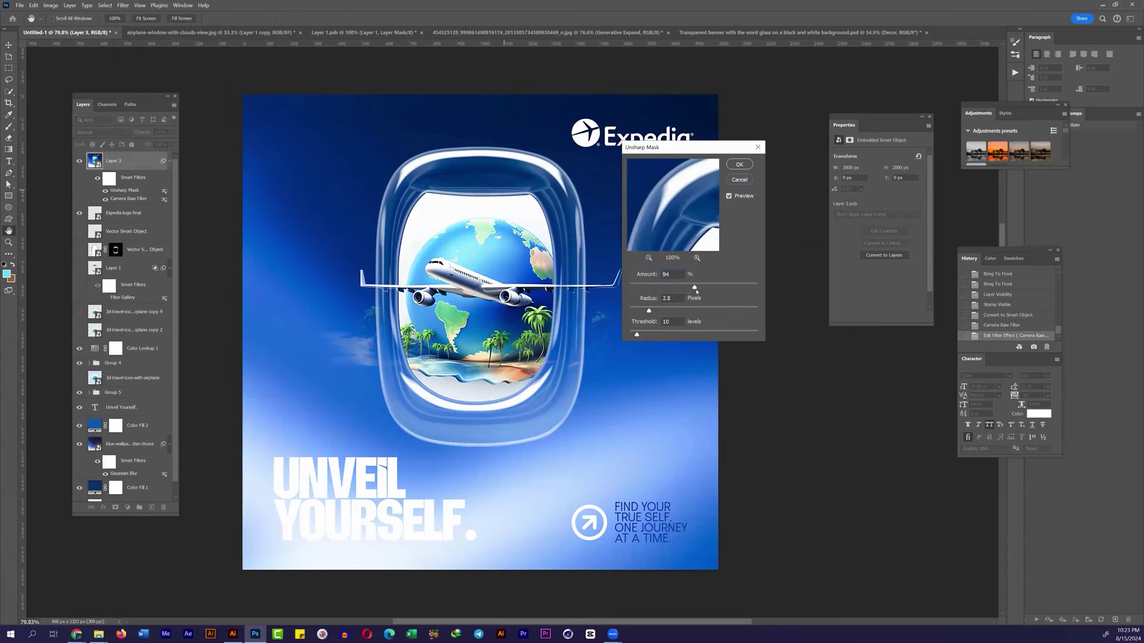
click(738, 165)
click(105, 191)
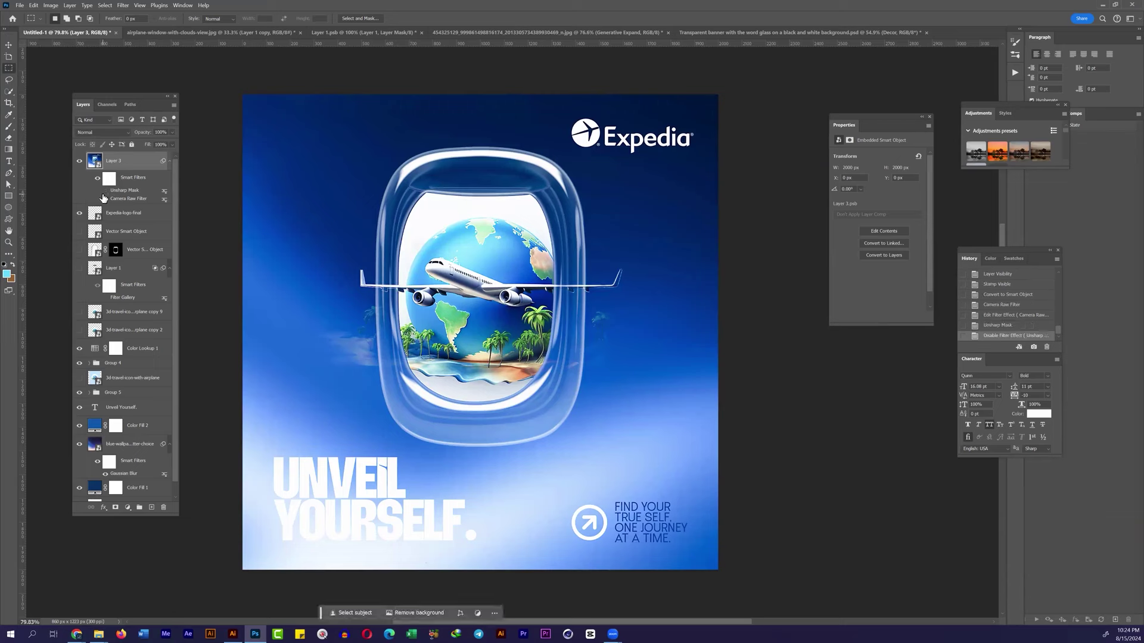
click(105, 192)
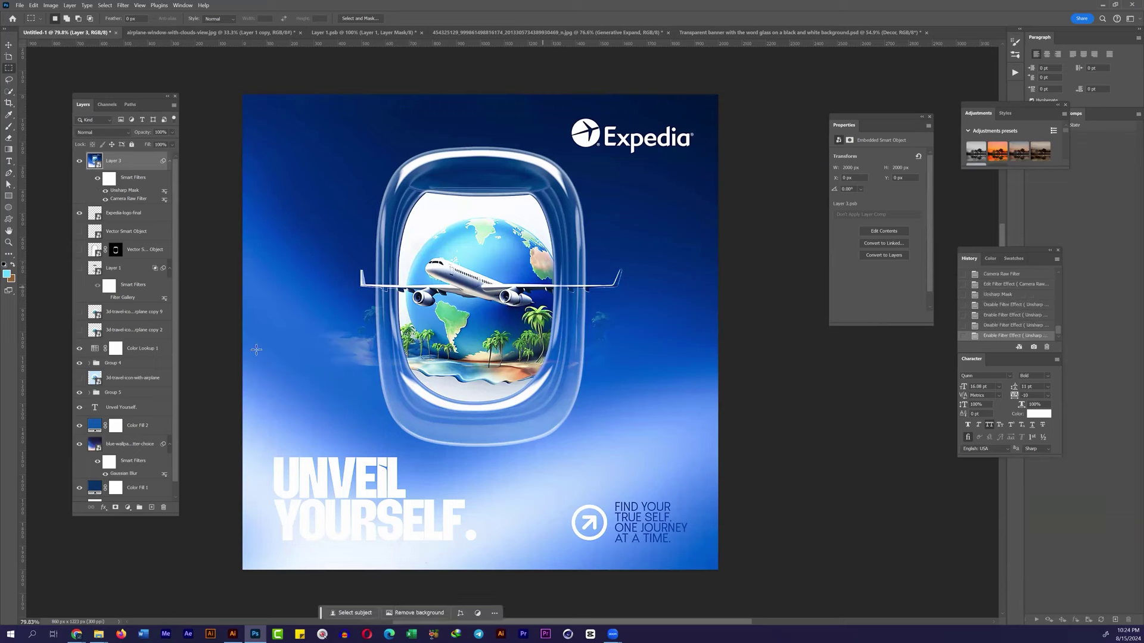
Step: Add Gaussian noise at Amount 2 for a light grain
click(123, 6)
mouse_move(130, 175)
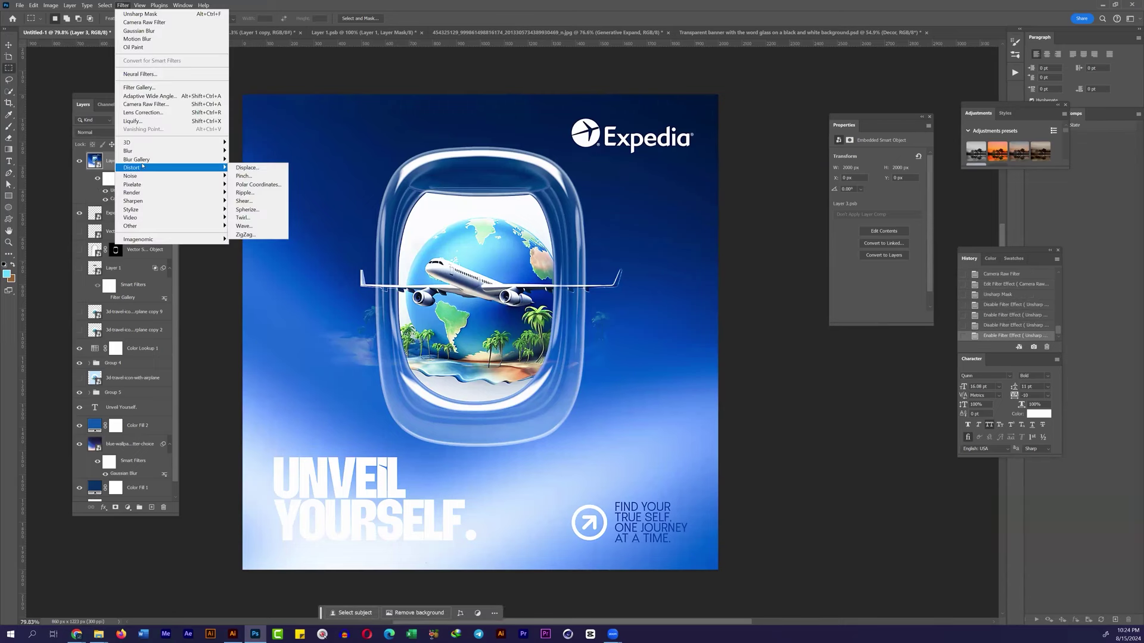
click(249, 176)
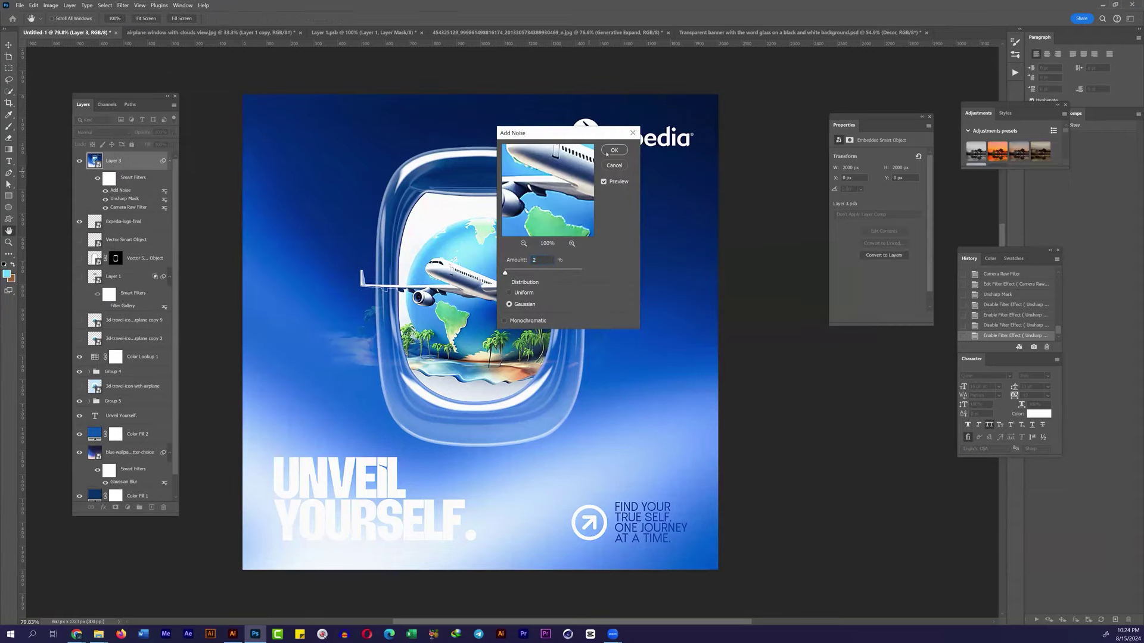
key(Return)
scroll(614, 392, up, 3)
scroll(584, 390, down, 3)
scroll(536, 384, up, 5)
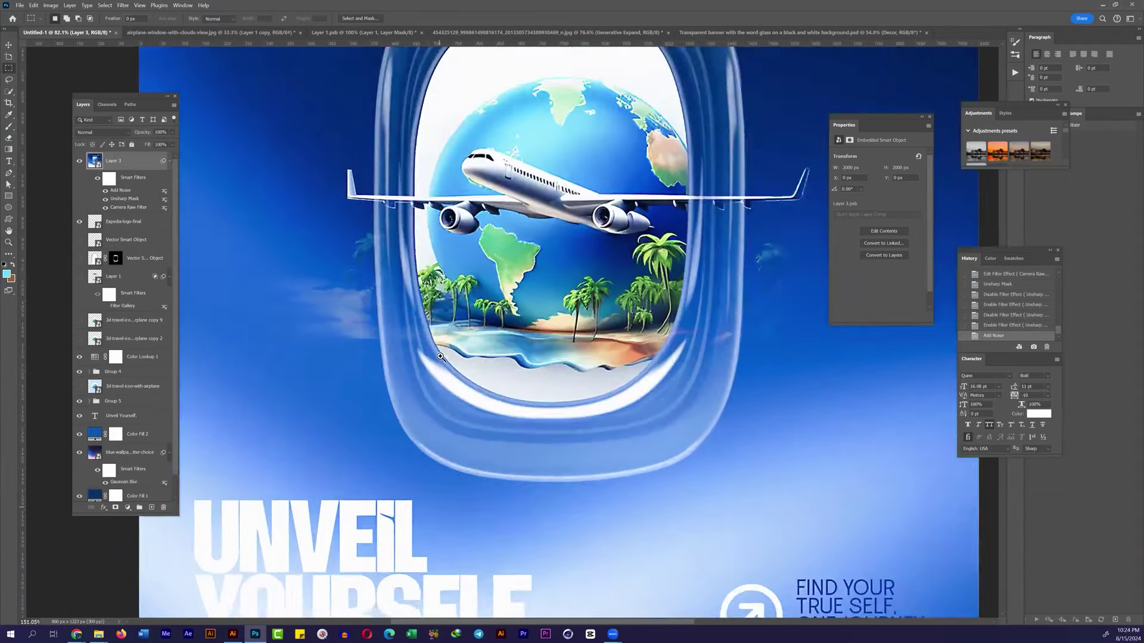
scroll(518, 383, up, 2)
scroll(517, 383, down, 5)
scroll(596, 238, up, 2)
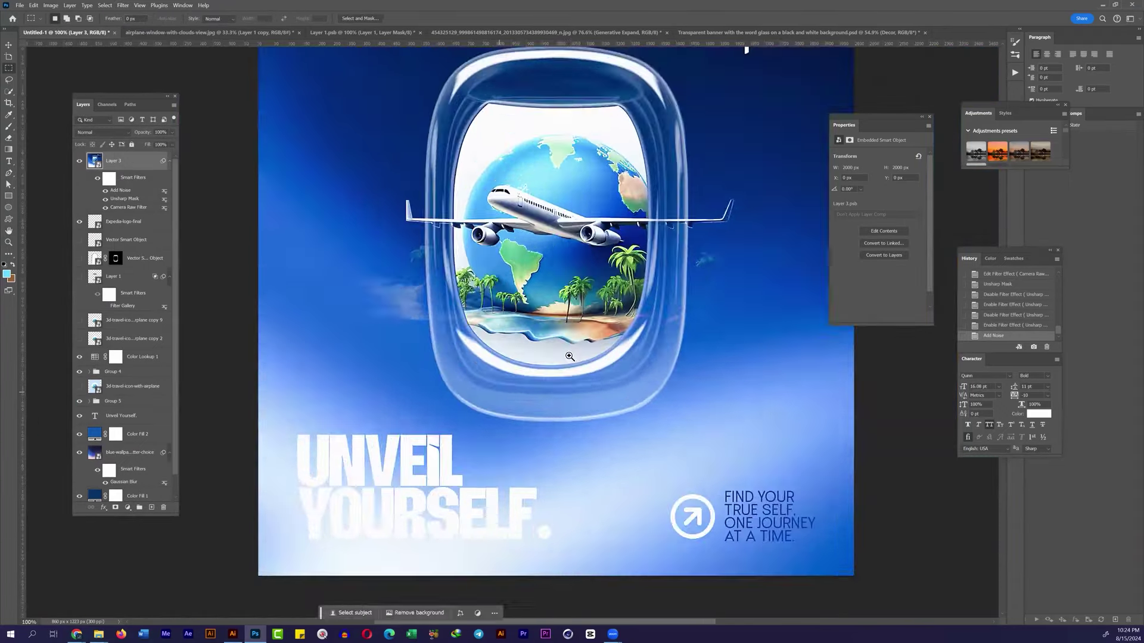
scroll(603, 195, down, 1)
click(107, 104)
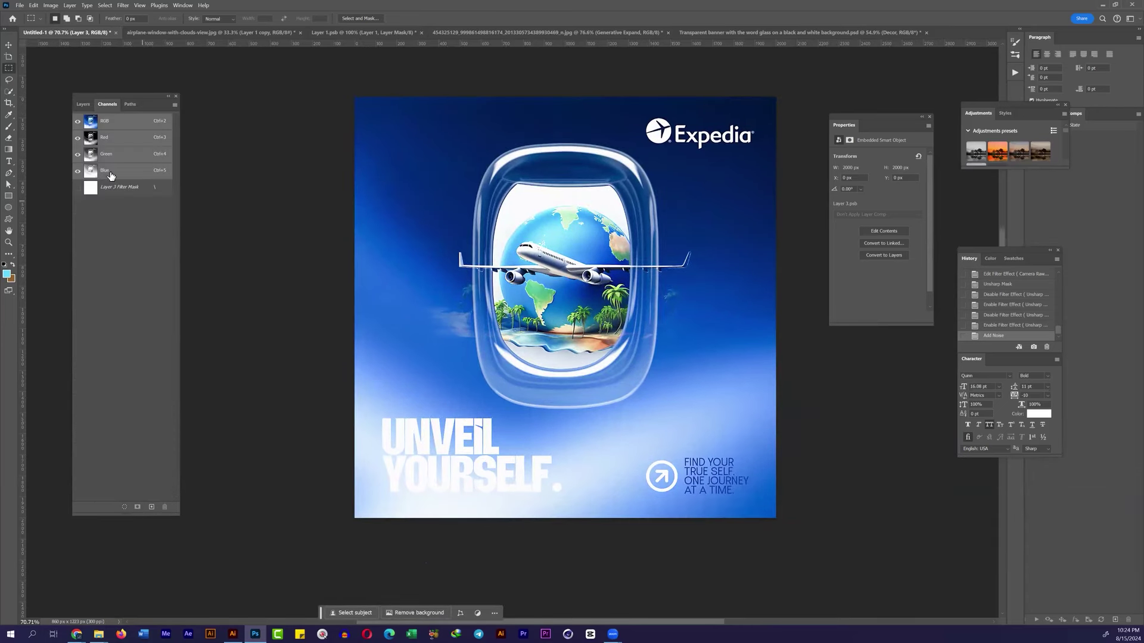
Step: Delete the leftover filter mask channel and duplicate the Green channel as the mask source
click(119, 186)
click(164, 507)
key(Return)
click(122, 137)
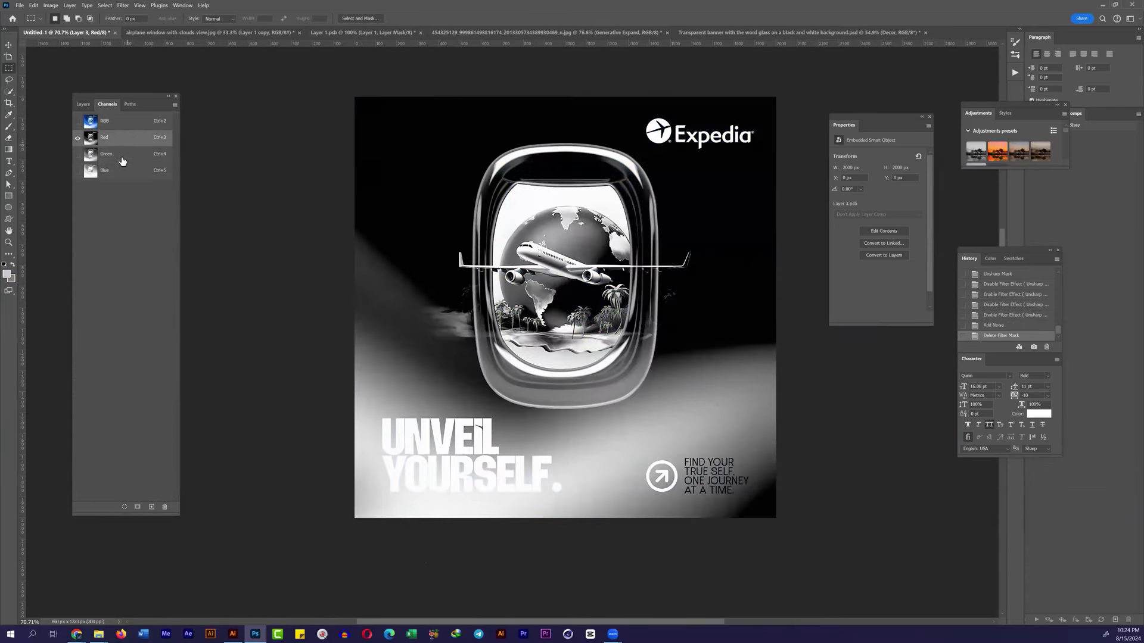
click(119, 154)
click(119, 170)
mouse_move(119, 154)
mouse_down()
mouse_move(122, 377)
mouse_move(152, 507)
mouse_up()
Step: Boost the Green copy's contrast in Levels (0.24 midtone), load it as a selection, then delete it
key(ctrl+l)
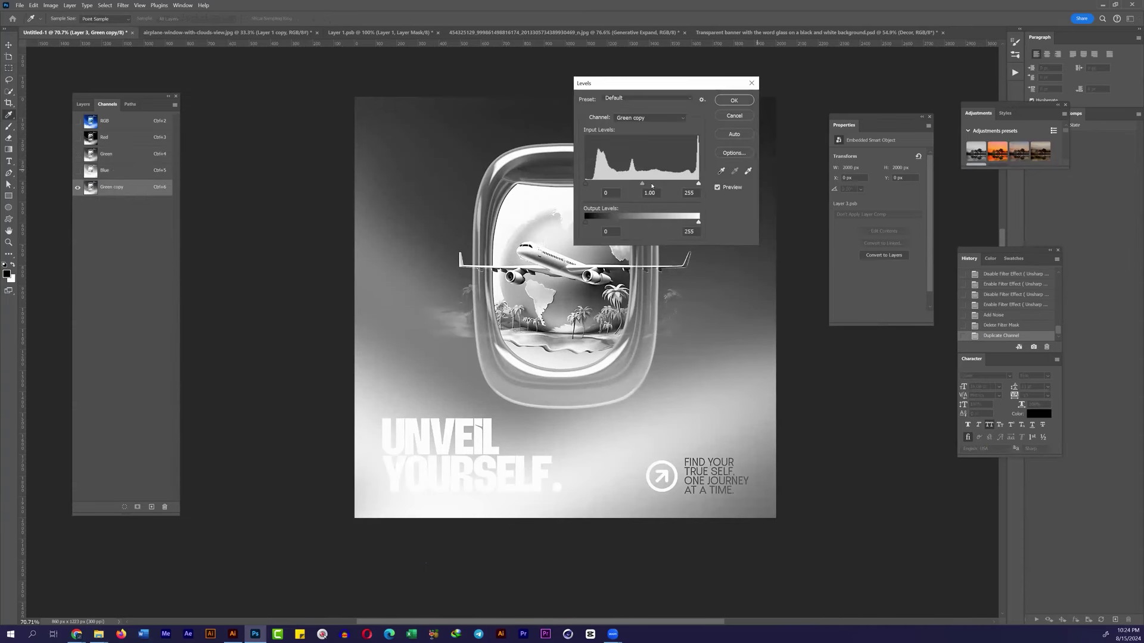
text(0.24)
drag(586, 183, 670, 184)
click(734, 100)
ctrl+click(91, 187)
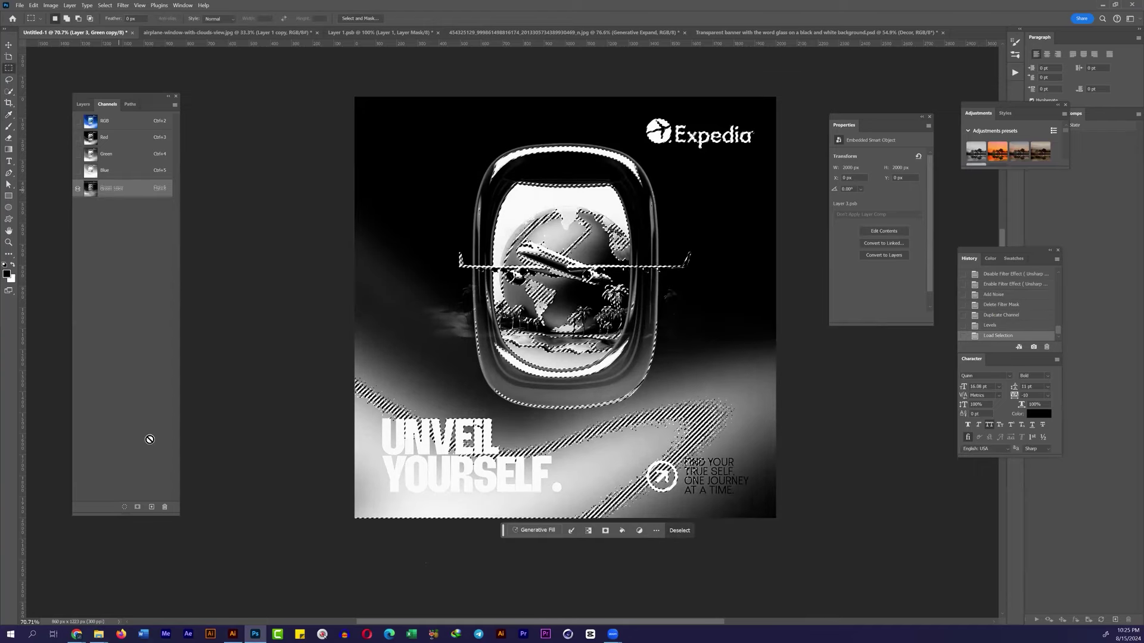
click(164, 507)
Step: Add a Curves adjustment layer through the selection, lifting the midtones and comparing before/after
click(83, 103)
click(127, 507)
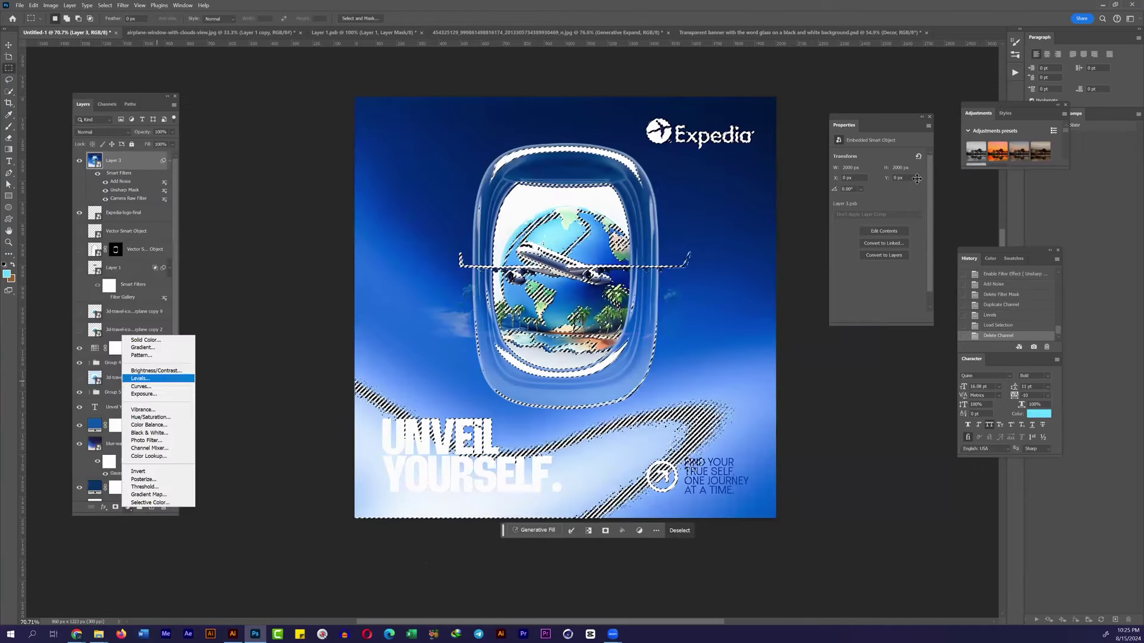
click(143, 381)
drag(919, 169, 921, 169)
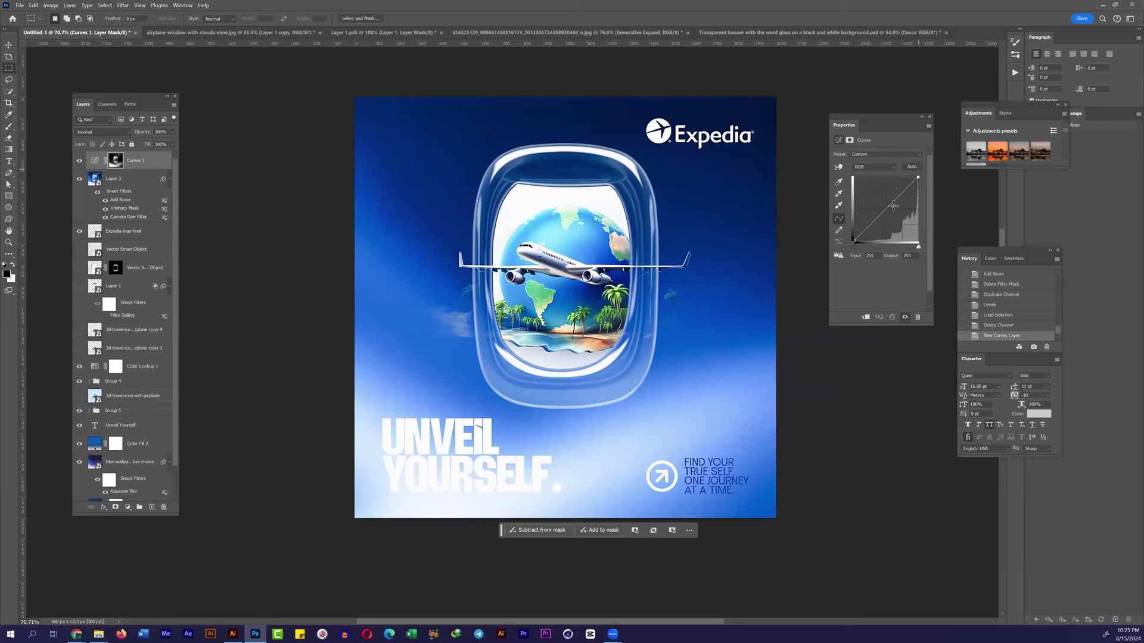
drag(884, 212, 884, 207)
click(79, 161)
click(79, 160)
click(79, 161)
click(79, 160)
drag(873, 224, 875, 219)
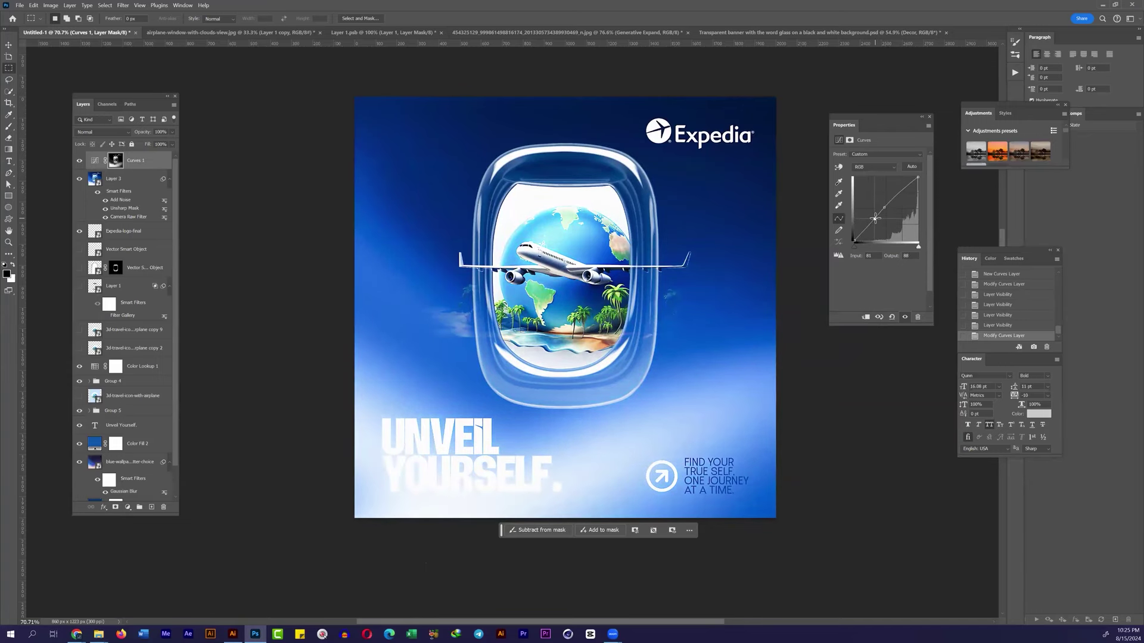
click(80, 160)
click(79, 161)
click(79, 161)
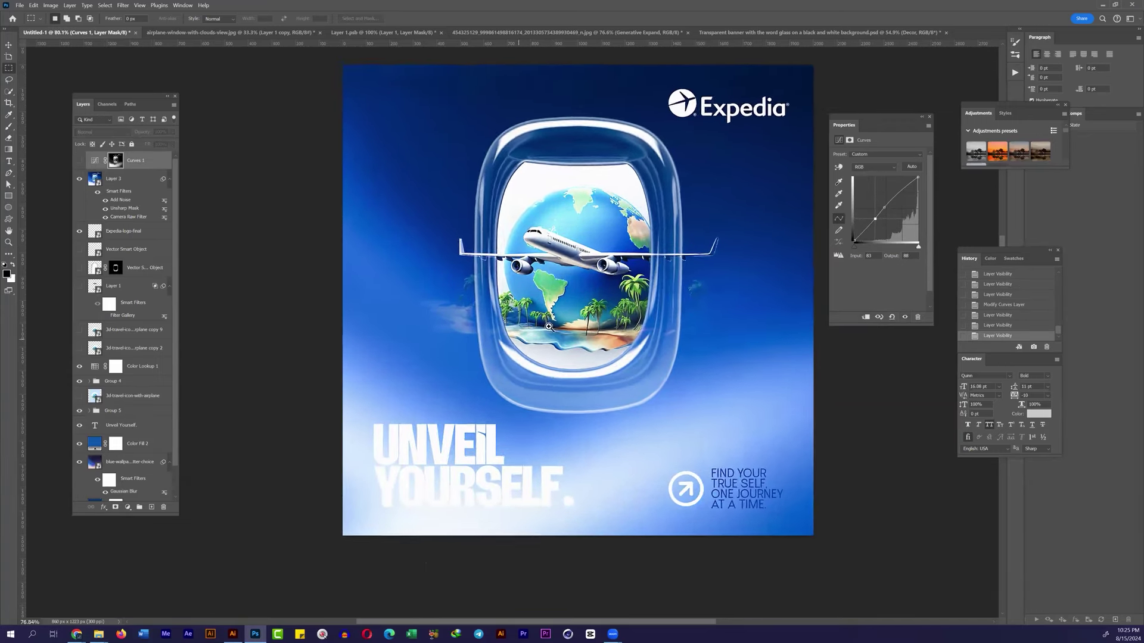
Step: Begin saving a copy of the poster with Ctrl+Alt+S
scroll(492, 342, up, 2)
scroll(491, 342, down, 1)
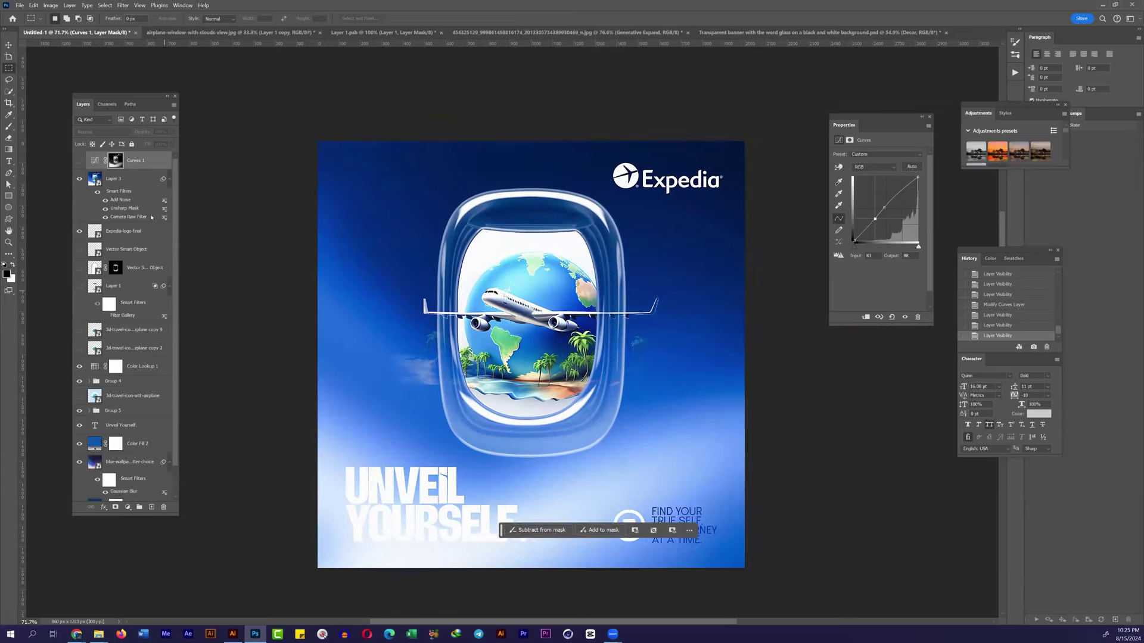
key(ctrl+alt+s)
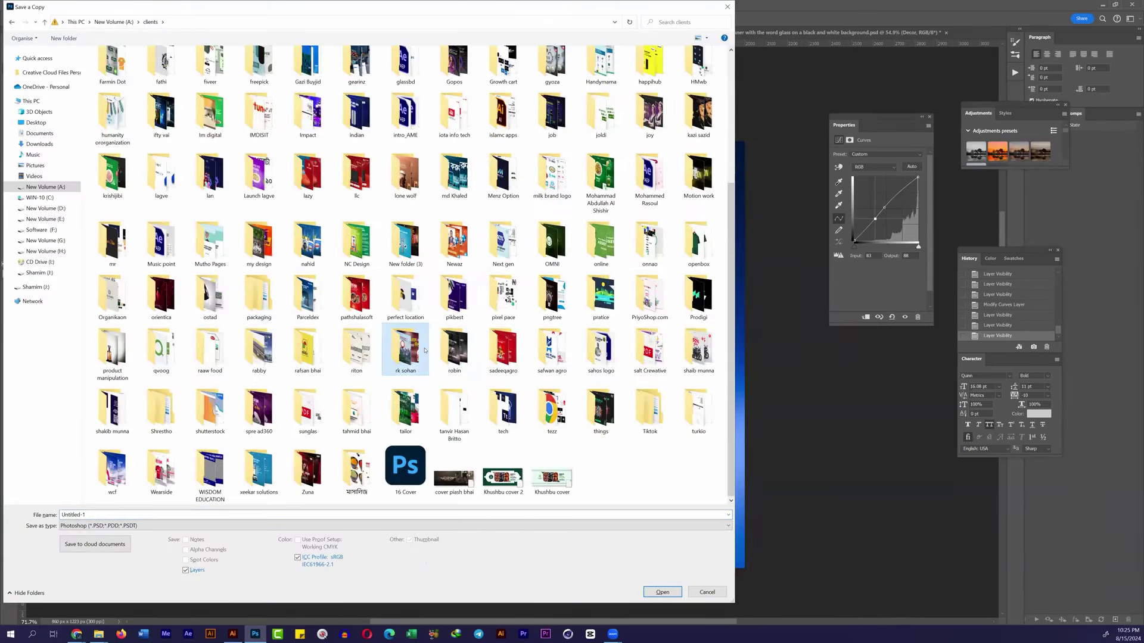
Step: Save the copy under a new file name in clients > ostad > banner batch 1
double_click(210, 295)
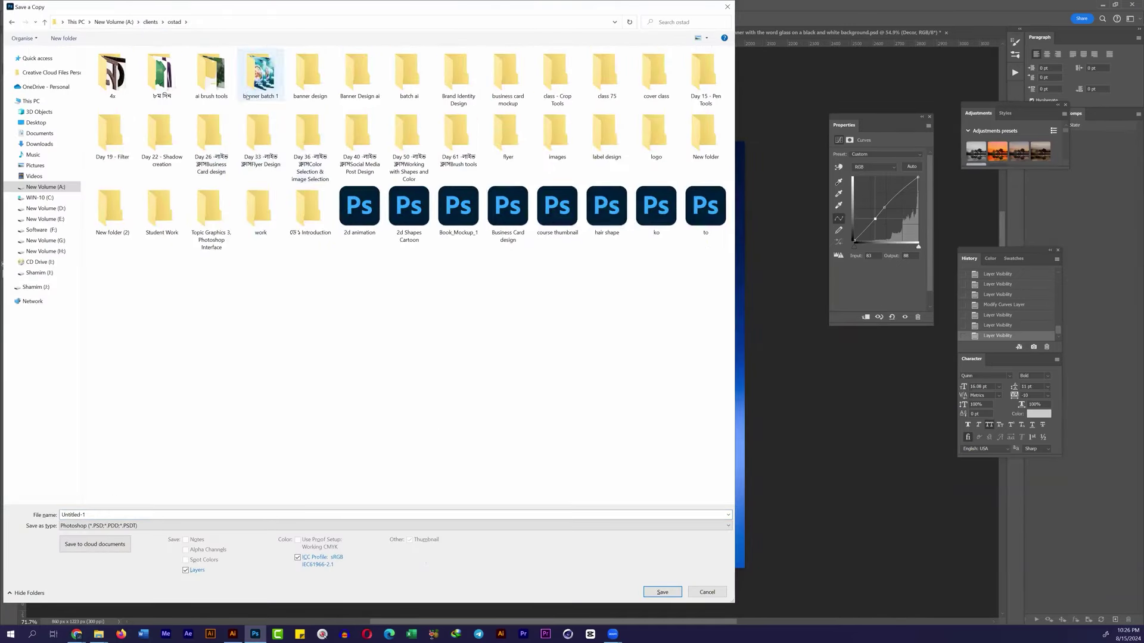
double_click(247, 97)
double_click(129, 515)
text(travel conetnt)
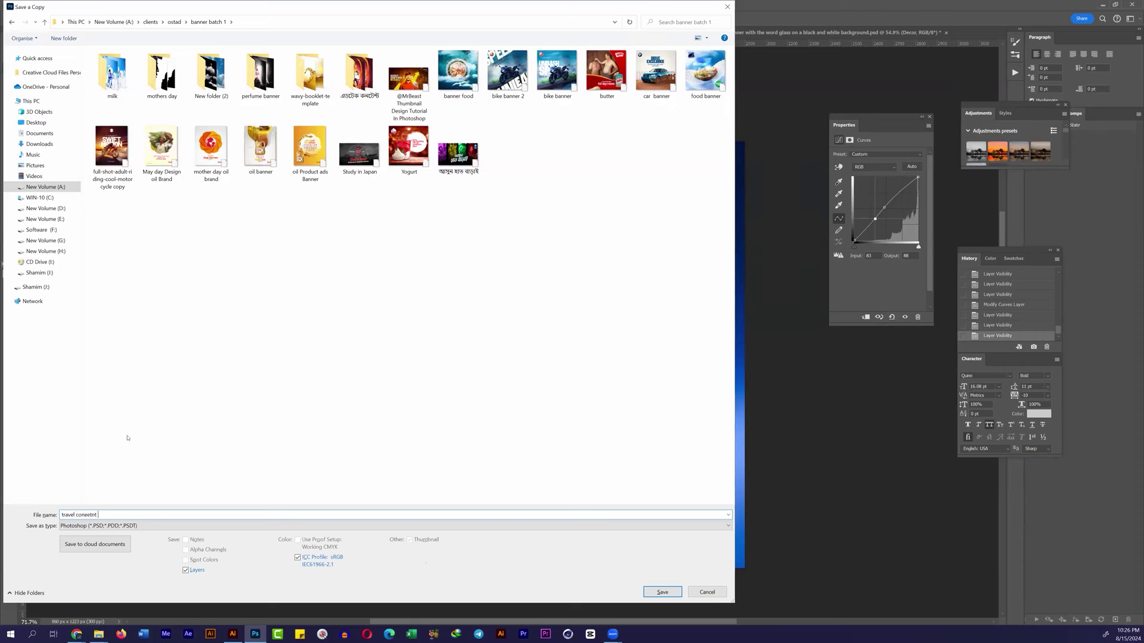
click(90, 515)
click(663, 592)
Step: Delete the Curves mask, duplicate the Green channel and darken its shadows in Levels (black input 54)
click(107, 105)
drag(165, 507, 165, 507)
click(553, 254)
drag(106, 153, 150, 506)
key(ctrl+l)
drag(589, 183, 610, 202)
click(76, 634)
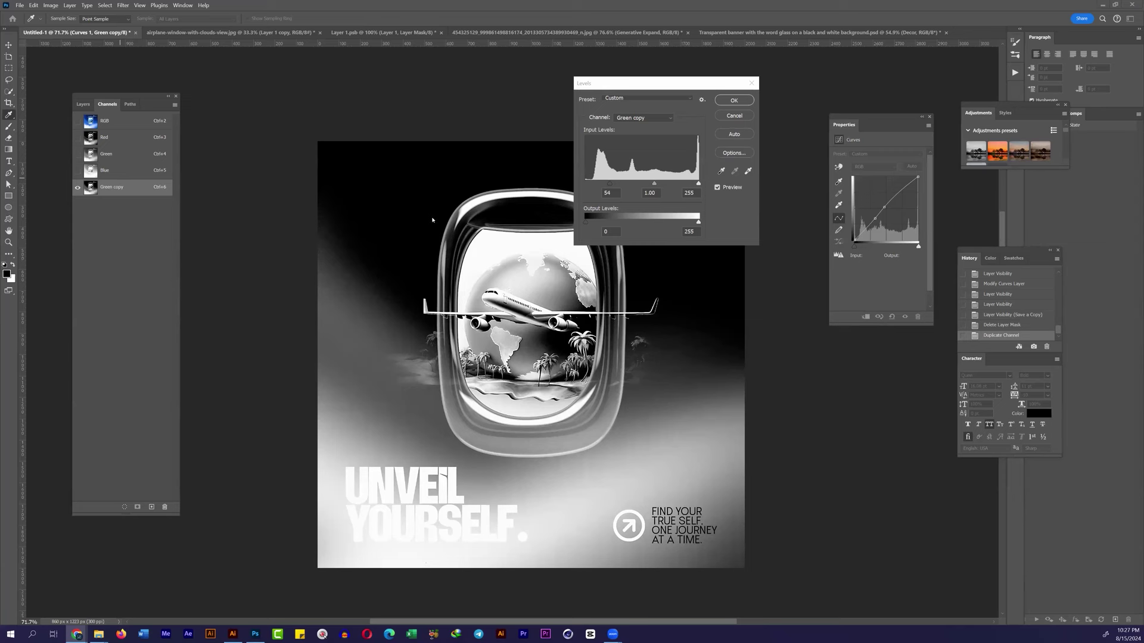
Step: Push the Green copy channel much darker with the Levels black input slider
mouse_move(609, 183)
mouse_down()
mouse_move(646, 183)
mouse_move(623, 183)
mouse_move(636, 183)
mouse_up()
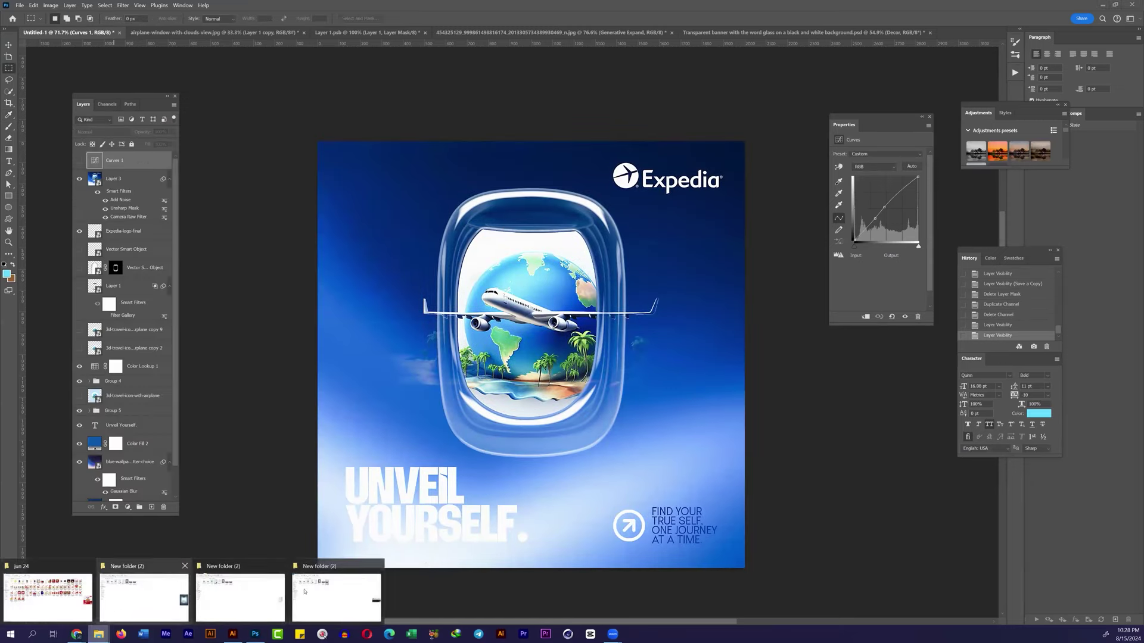
Step: Check the contents of the banner batch 1 folder in the file browser, then return to the poster
click(334, 590)
right_click(98, 634)
click(76, 396)
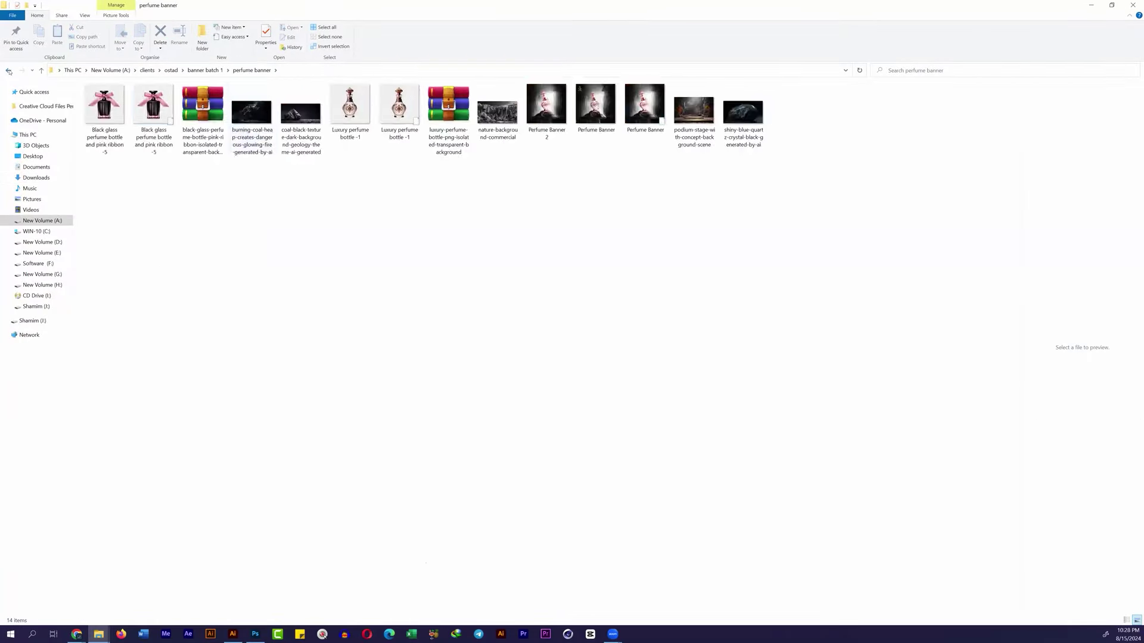
click(301, 259)
click(255, 634)
Step: Save the poster as PNG 'travel conetent' in clients > ostad > banner batch 1
click(19, 5)
click(152, 159)
click(144, 26)
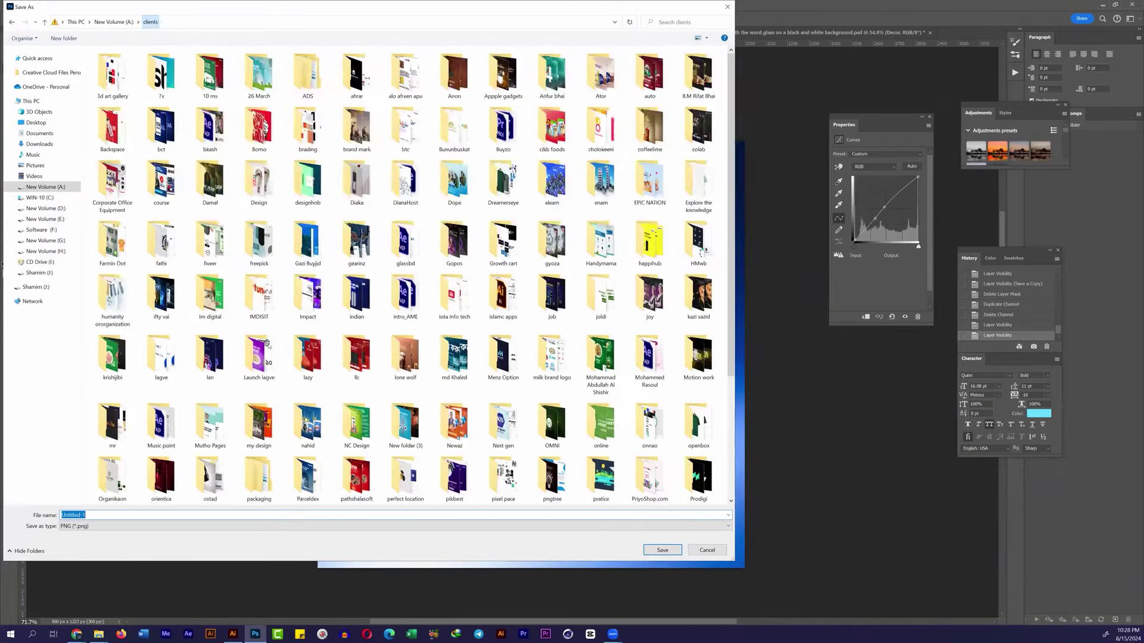
double_click(209, 351)
double_click(275, 71)
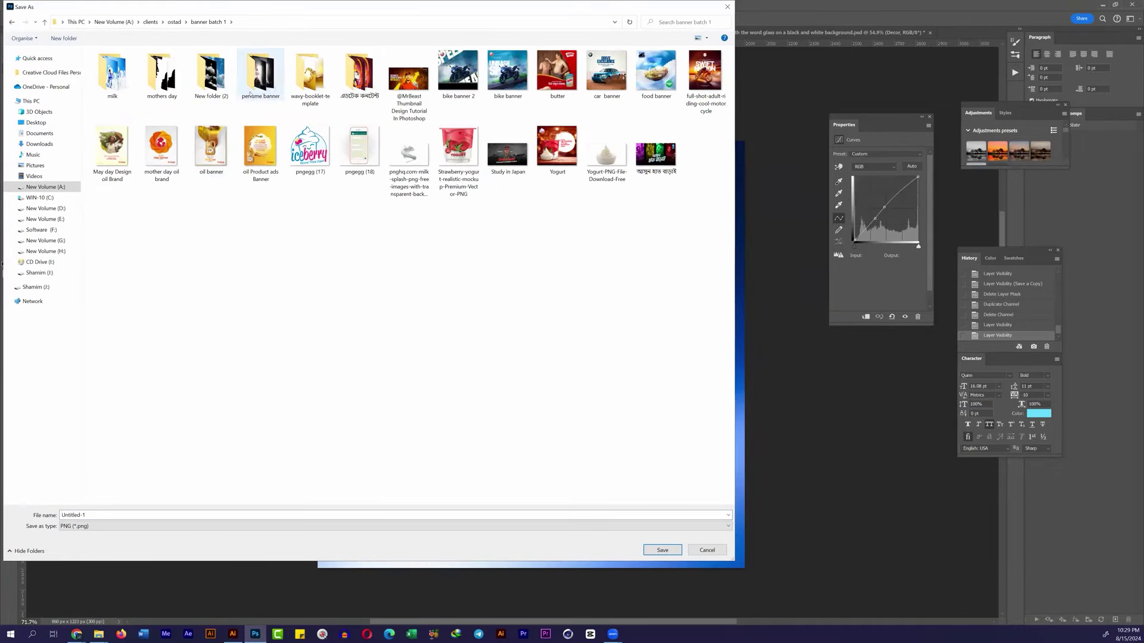
text(tr)
key(Return)
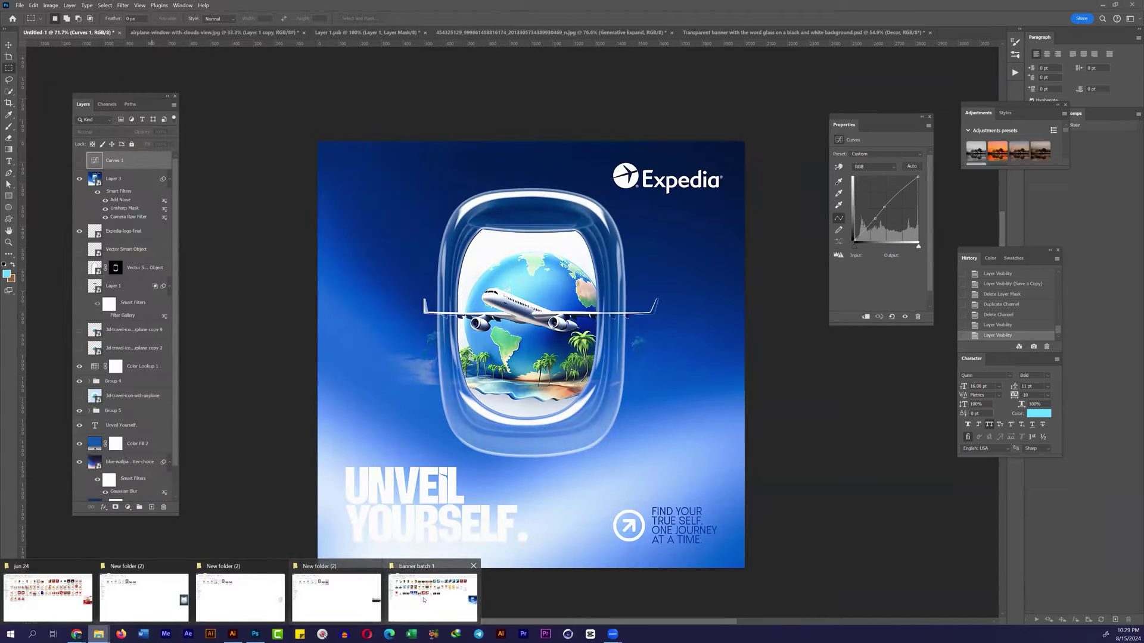
Step: Open the exported PNG in the image viewer to check it, then close it and go back to Photoshop
click(432, 596)
double_click(641, 193)
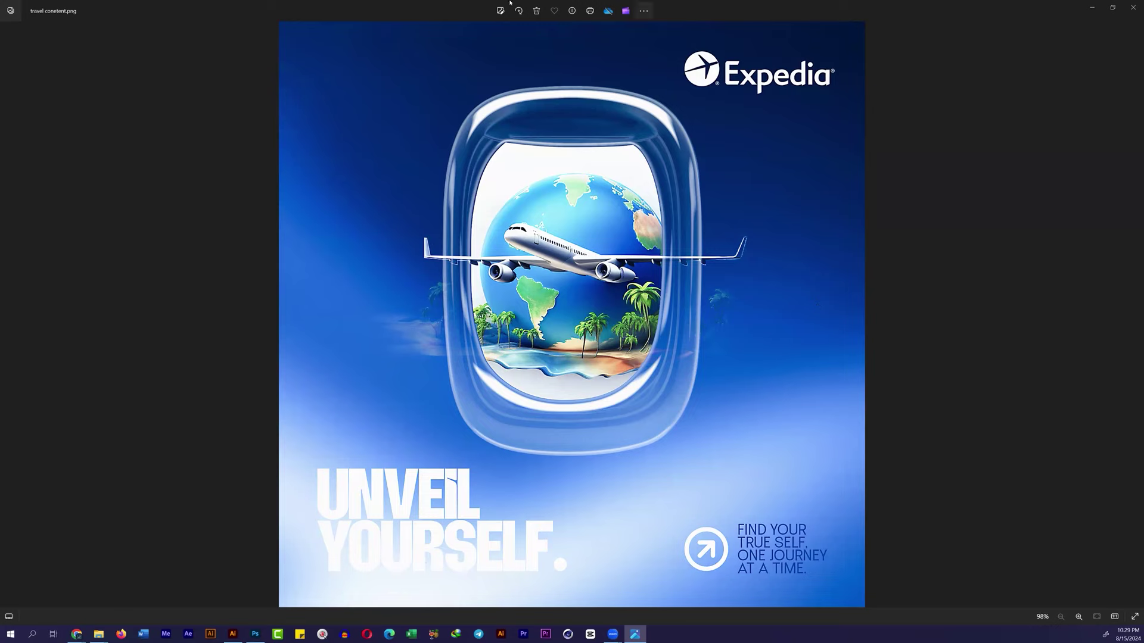
key(alt+F4)
key(alt+Tab)
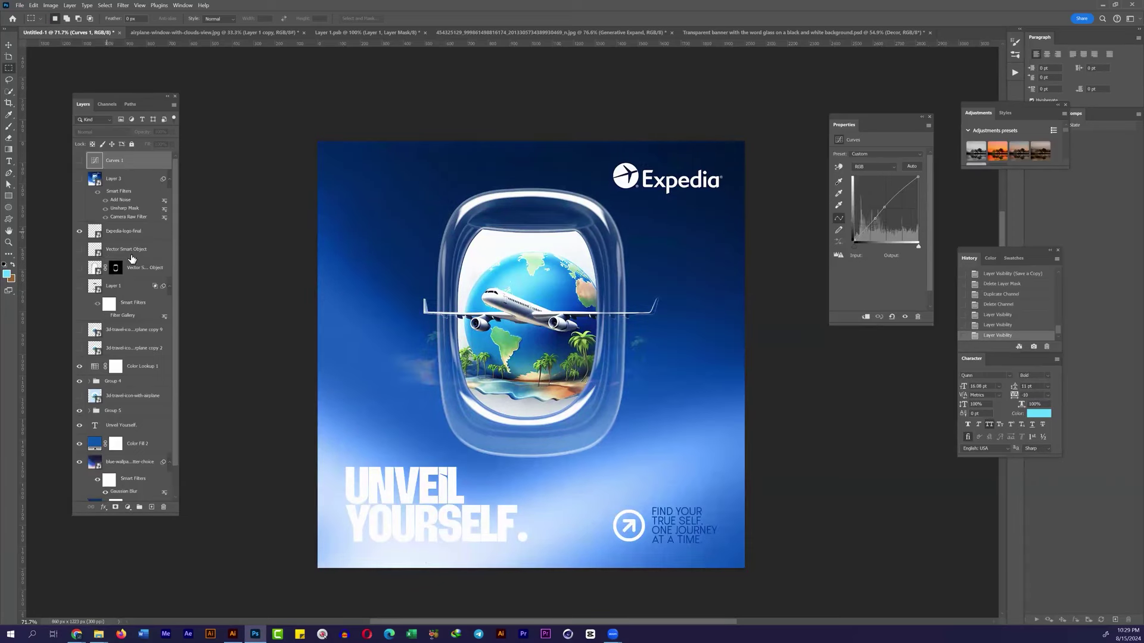
Step: Move the window and globe group lower on the poster
click(113, 381)
click(80, 381)
key(v)
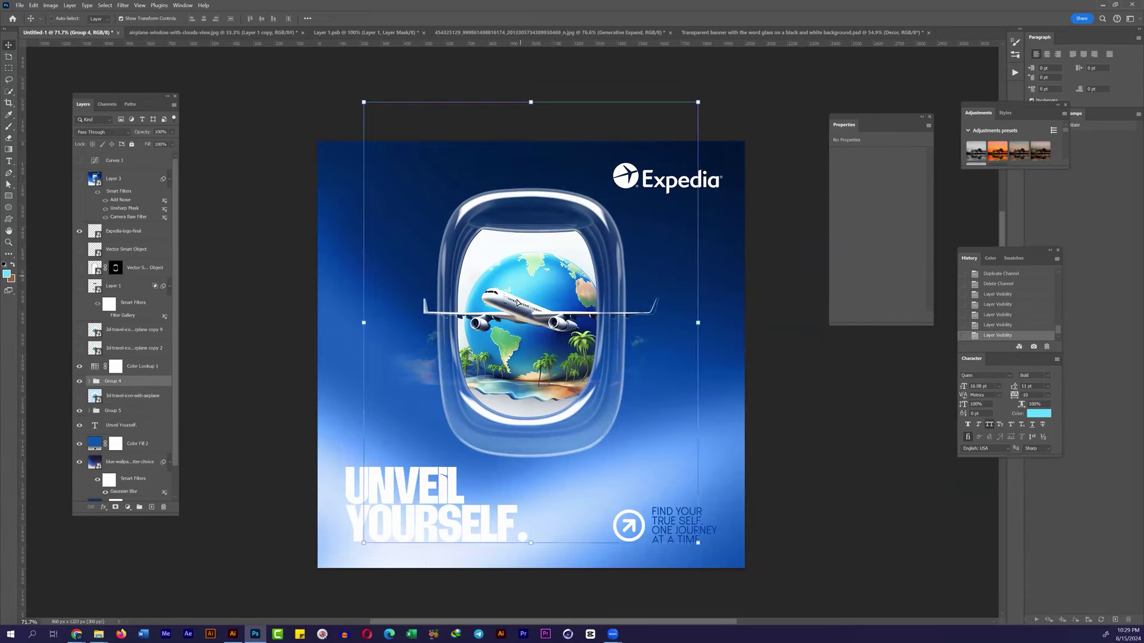
drag(290, 337, 290, 397)
Step: Move the UNVEIL YOURSELF. headline to the top and scale it to span beneath the Expedia logo
click(121, 424)
drag(429, 505, 426, 240)
key(ctrl+t)
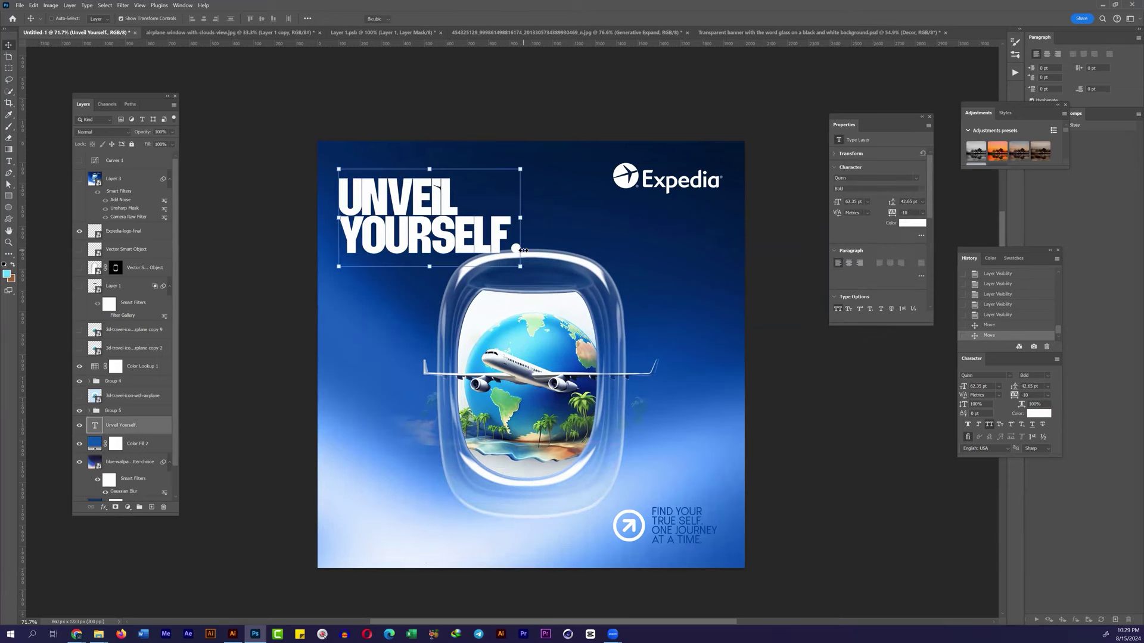
drag(523, 242, 603, 256)
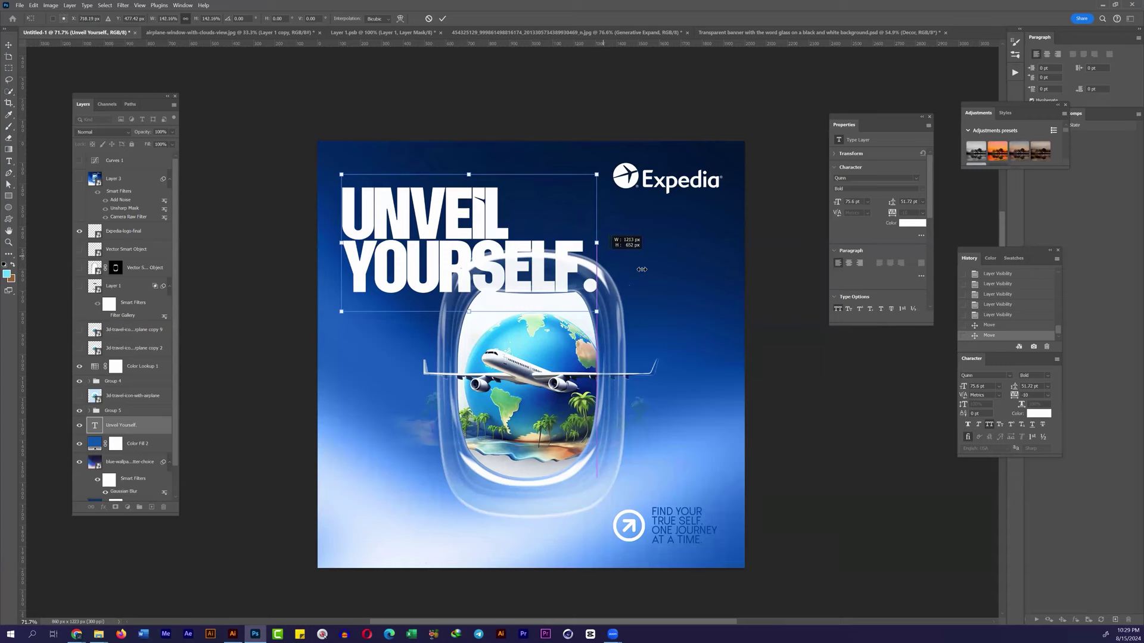
drag(641, 269, 638, 260)
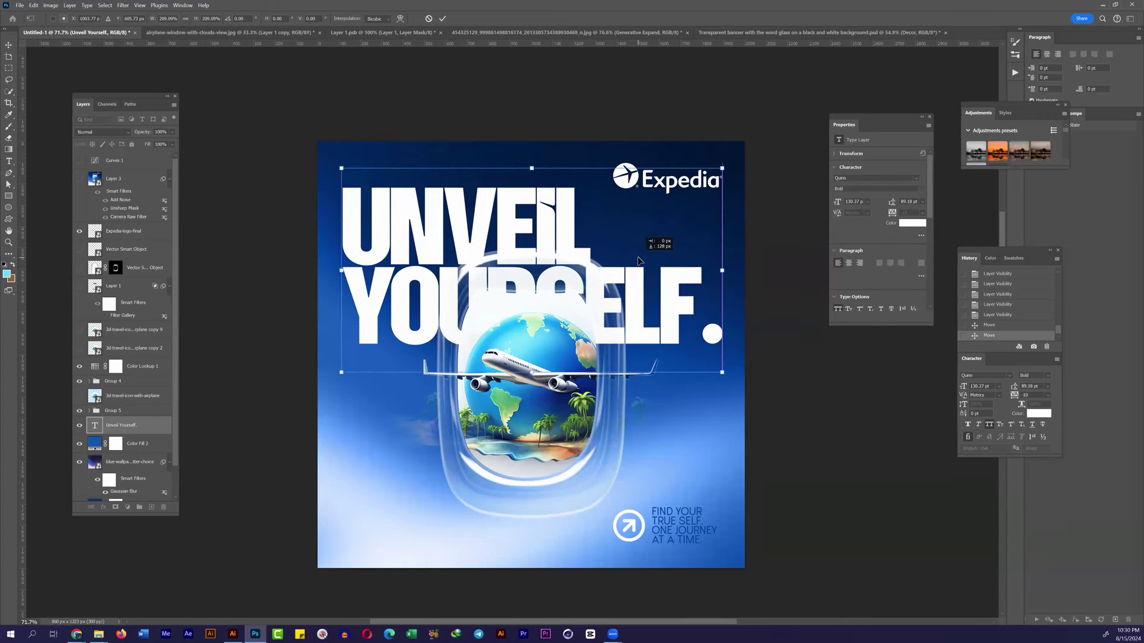
key(Return)
Step: Raise the window group with Normal blending, and set the headline to Overlay
drag(500, 392, 500, 375)
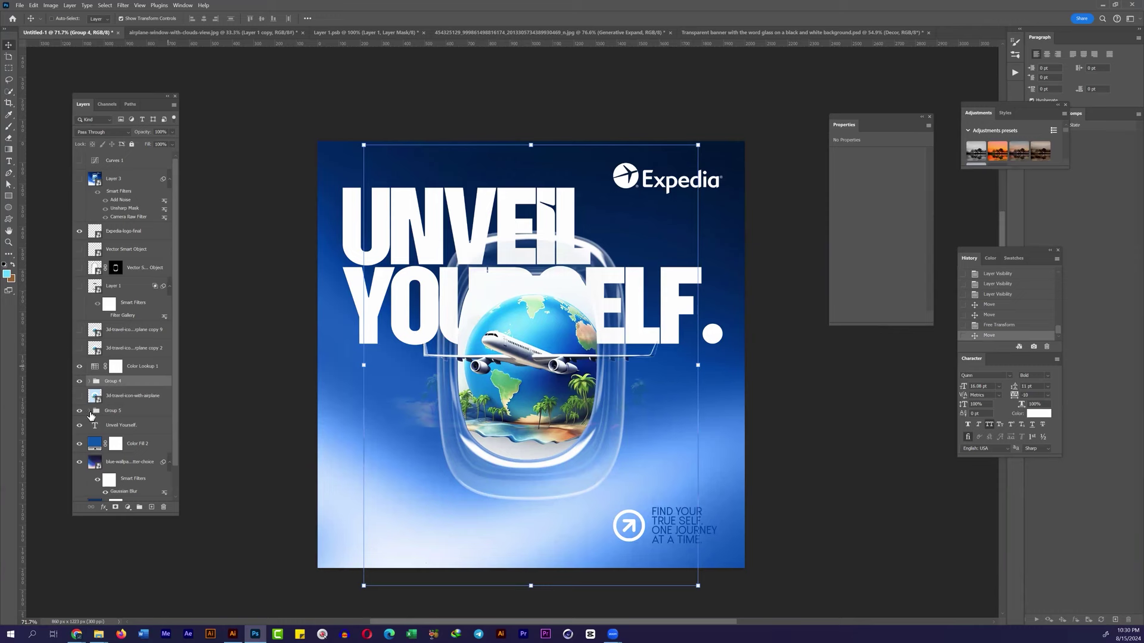
click(102, 132)
click(98, 142)
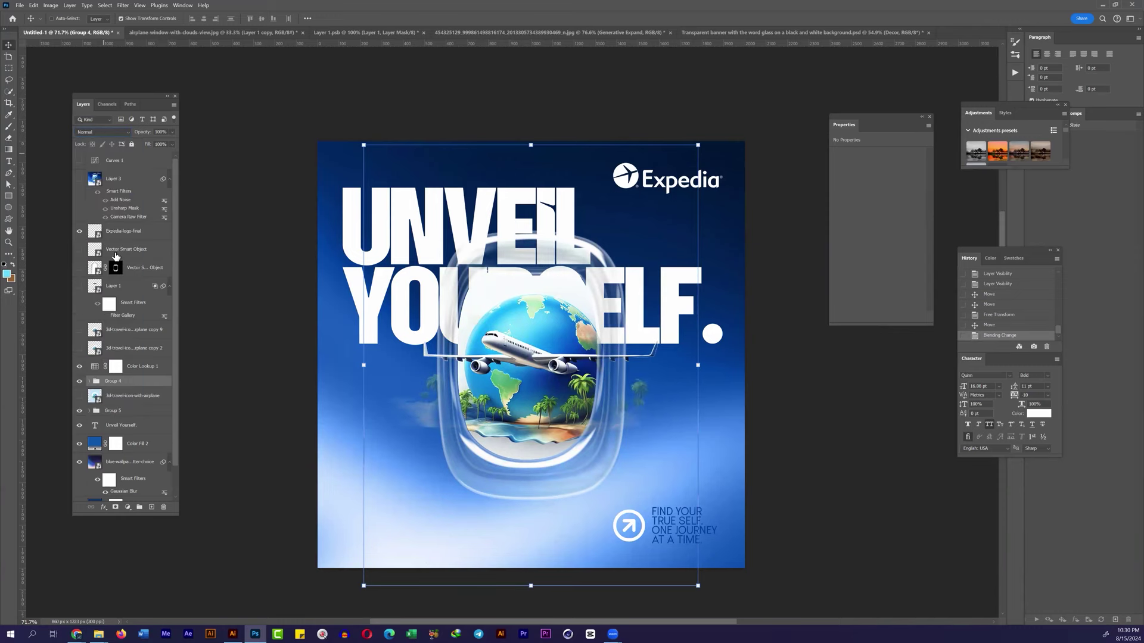
click(117, 423)
click(102, 131)
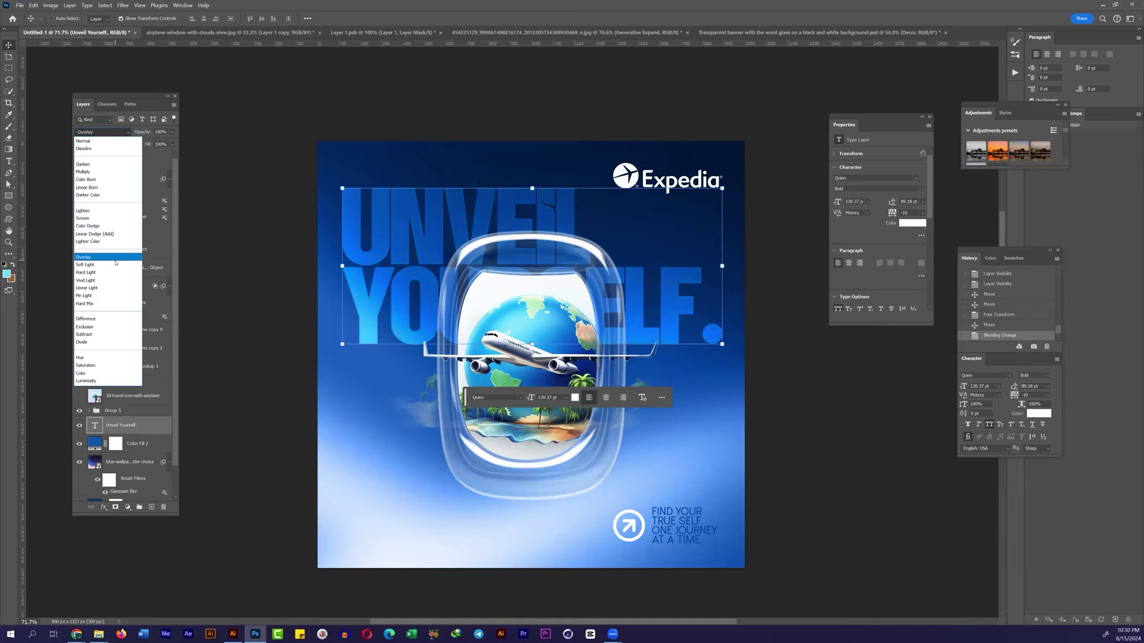
click(83, 256)
Step: Duplicate the headline as a Normal white copy with a gradient mask fading it downward
key(m)
scroll(530, 249, down, 2)
scroll(530, 249, up, 1)
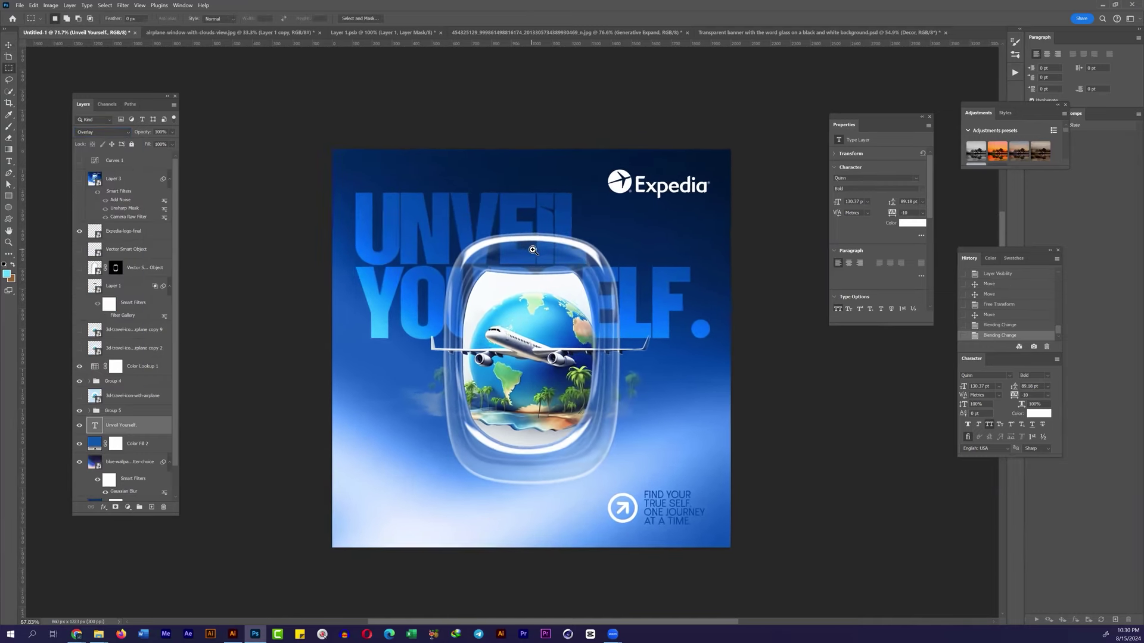
key(ctrl+j)
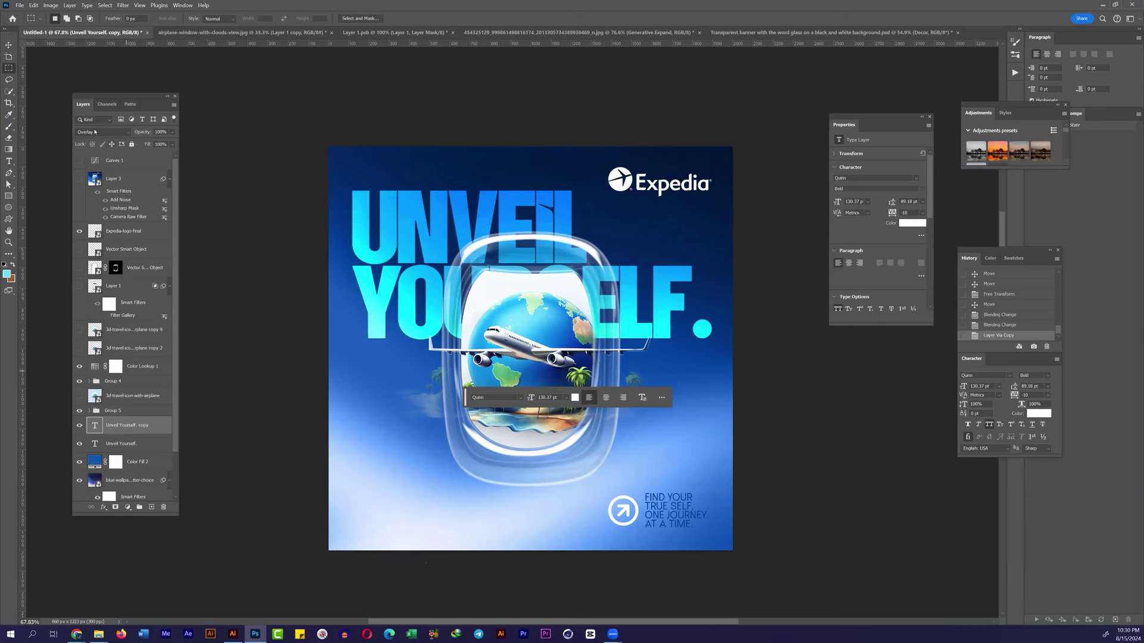
click(94, 132)
key(g)
key(d)
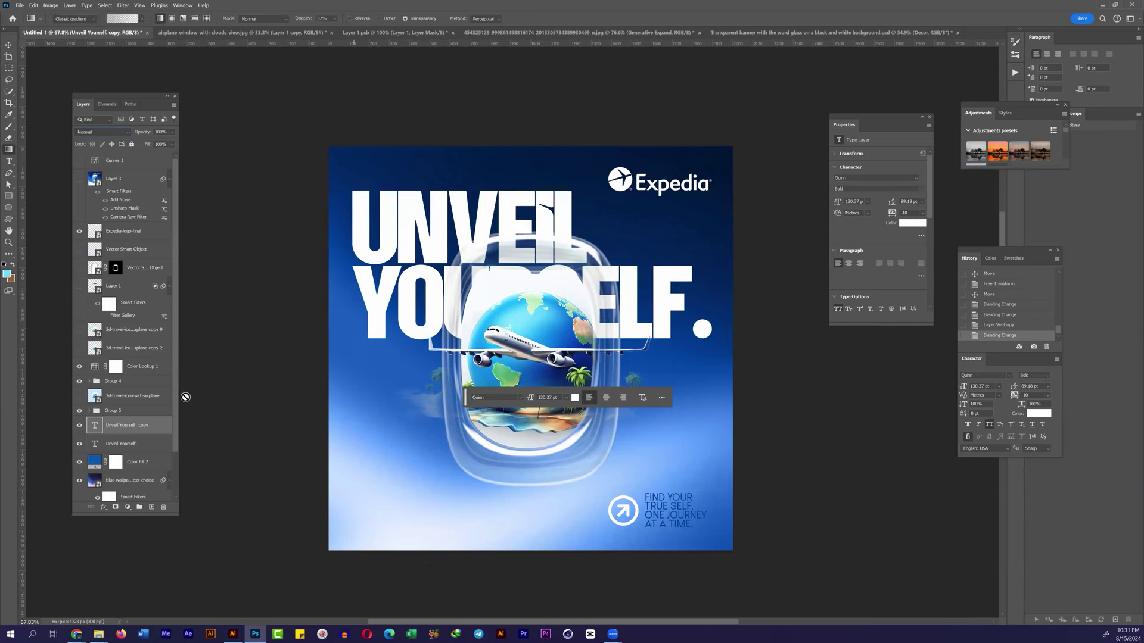
click(115, 507)
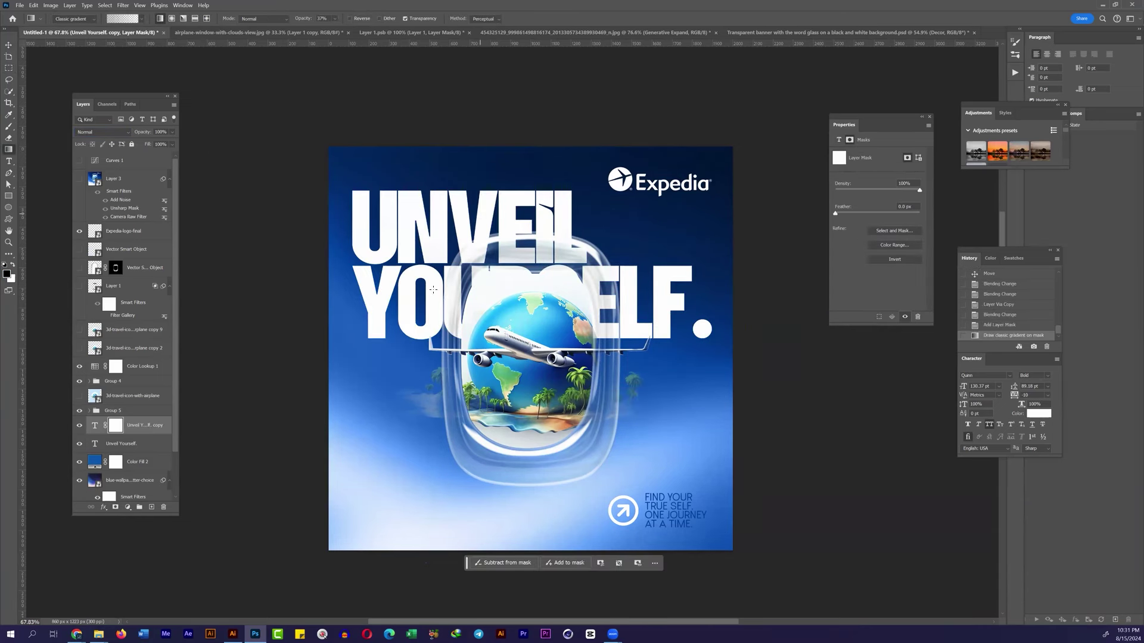
drag(433, 290, 579, 121)
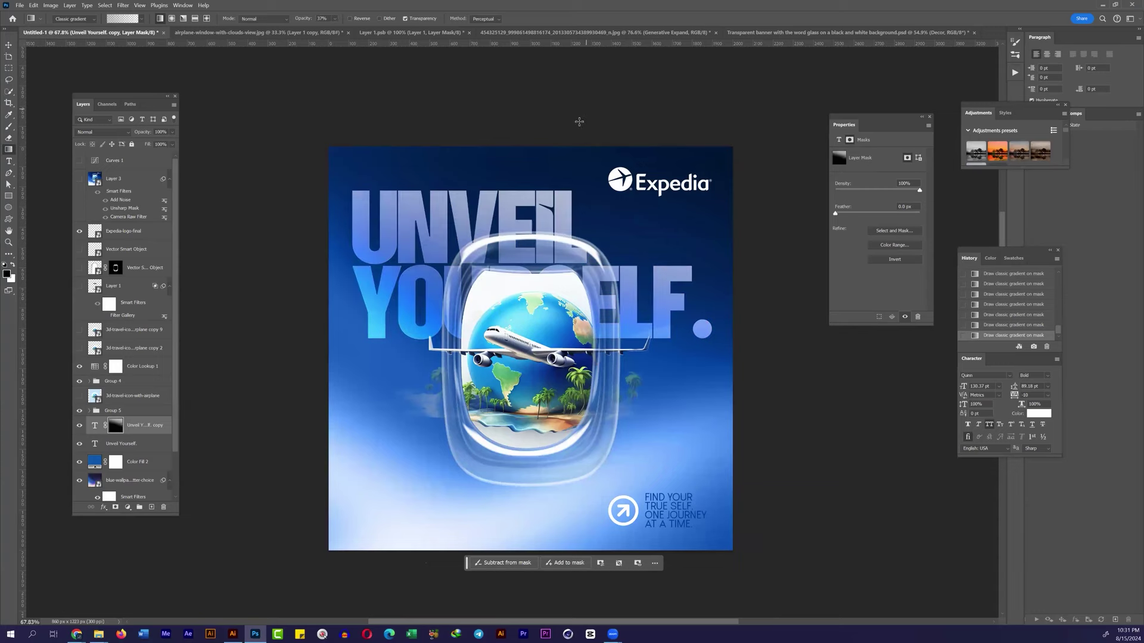
Step: Redraw the headline copy's mask fade with a lighter gradient preset
scroll(499, 219, down, 1)
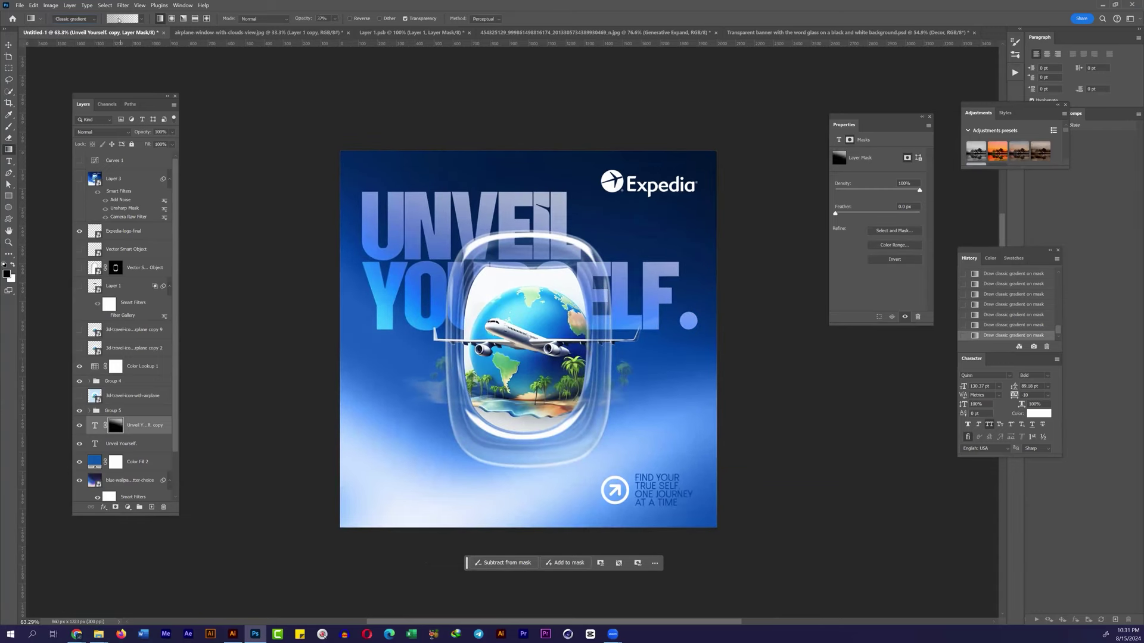
click(122, 18)
click(513, 262)
key(Return)
drag(562, 150, 557, 154)
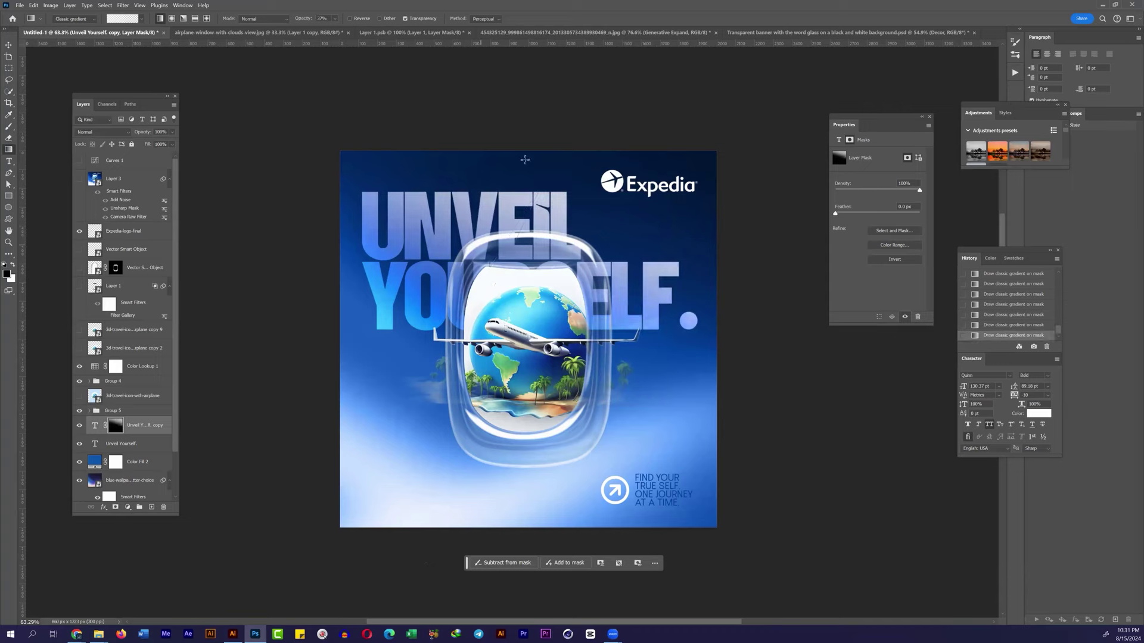
Step: Nudge the plane window group up two steps
scroll(538, 161, down, 1)
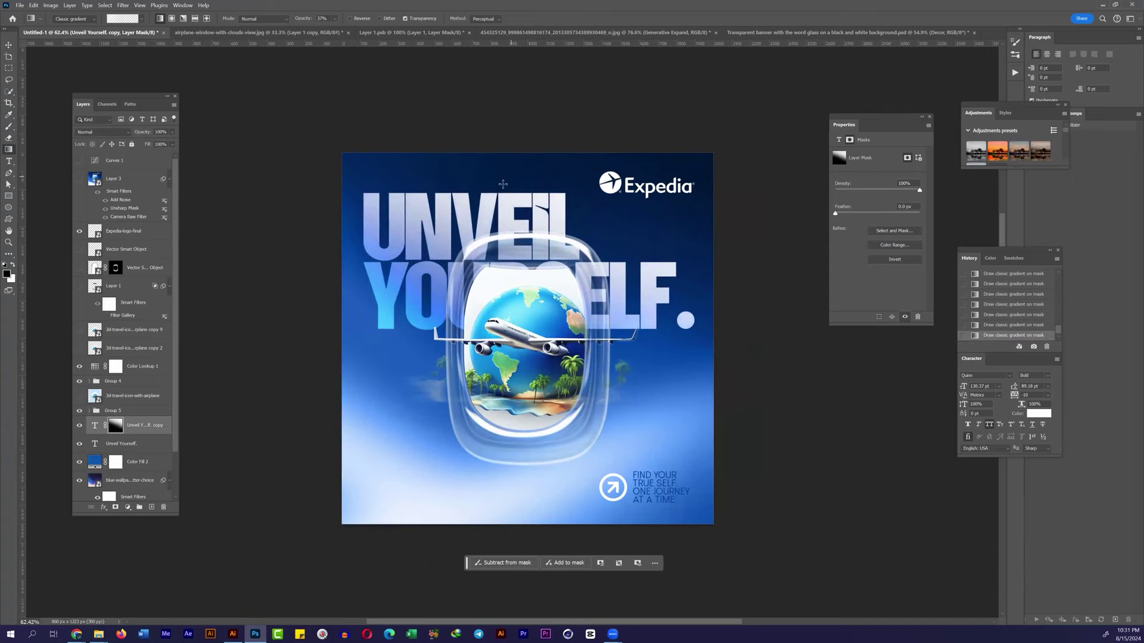
scroll(389, 251, down, 2)
scroll(388, 251, up, 1)
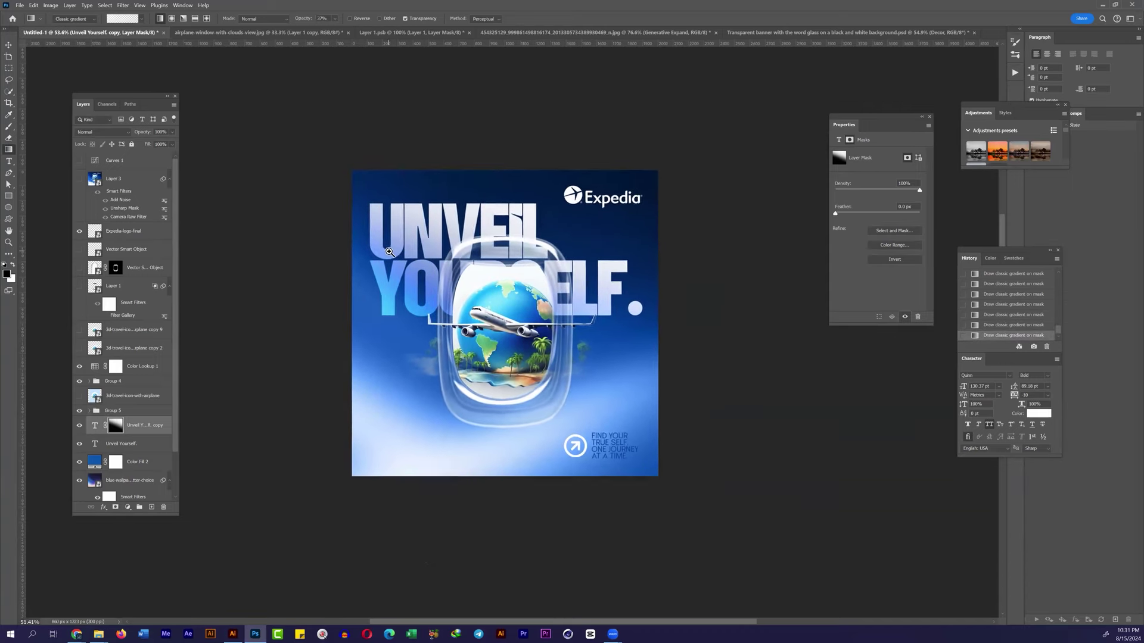
click(107, 381)
key(v)
key(Up)
key(Up)
key(Up)
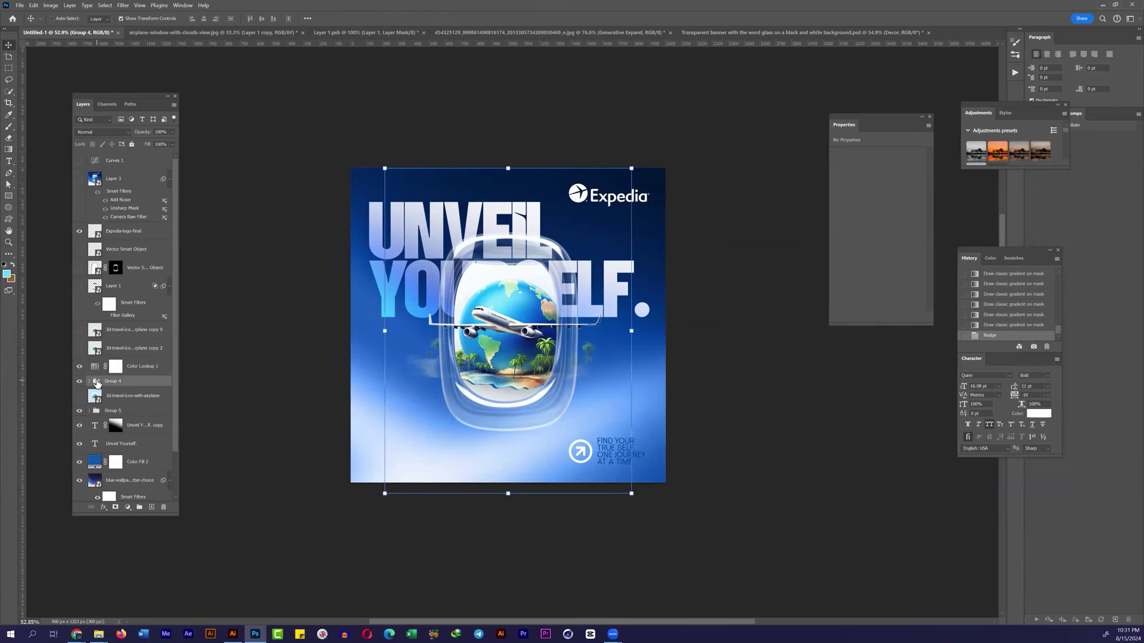
key(Up)
key(Up)
key(m)
scroll(473, 385, up, 2)
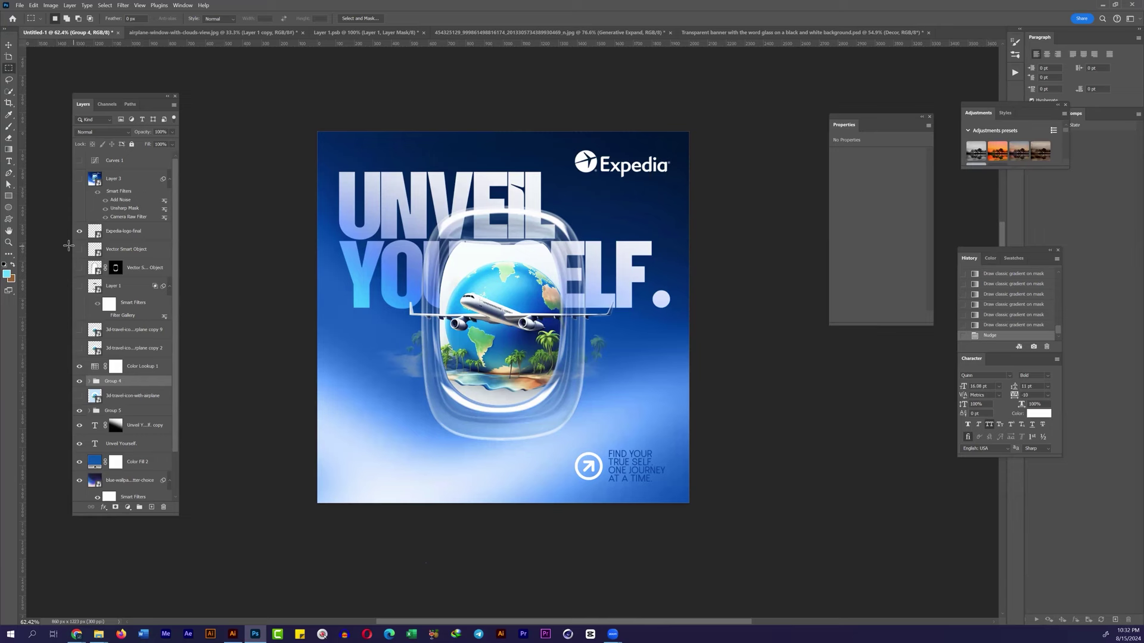
Step: Duplicate the UNVEIL YOURSELF. headline and place the copy below the Color Lookup layer
click(151, 445)
key(ctrl+j)
drag(132, 443, 132, 378)
right_click(132, 384)
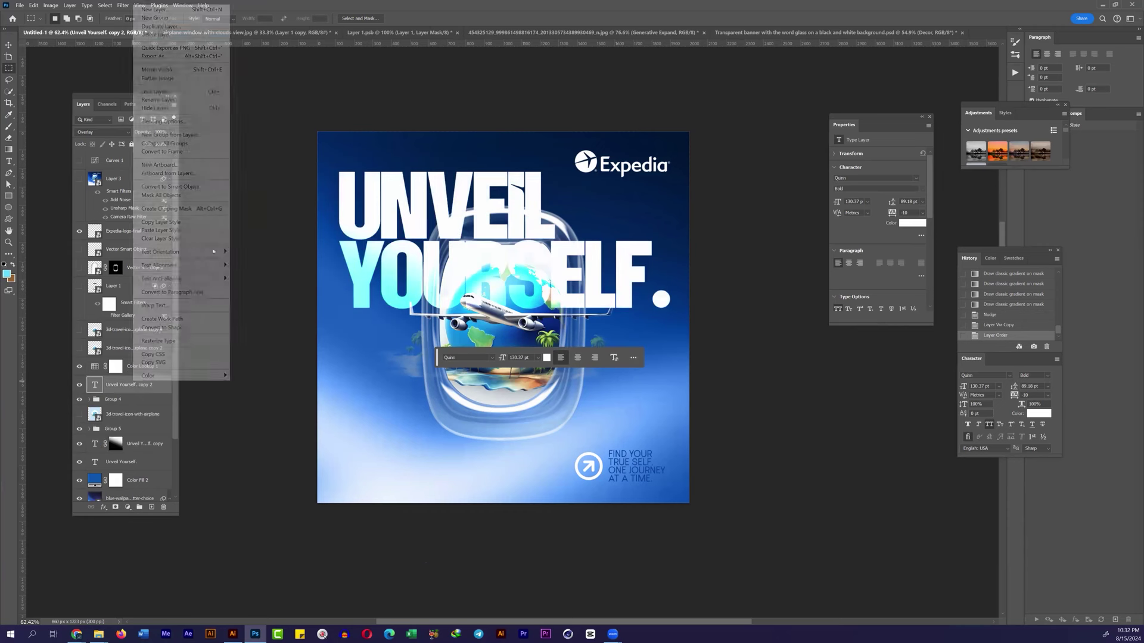
key(Escape)
Step: Give the copy a blue Stroke sampled from the poster, with Inner Shadow turned off
key(F2)
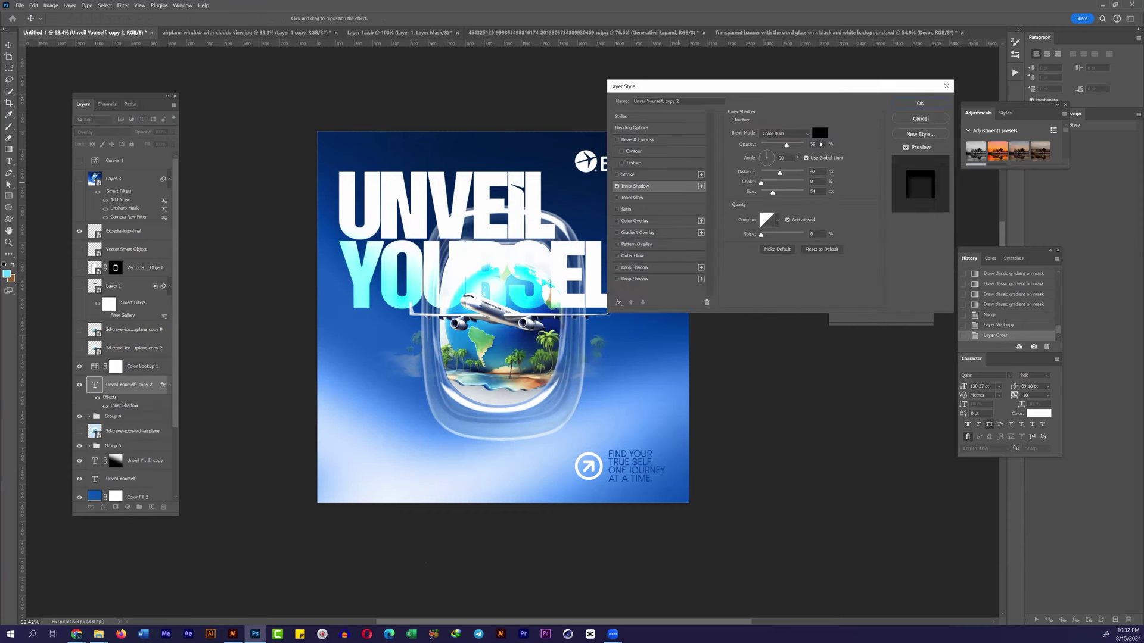
click(617, 175)
click(617, 186)
click(634, 175)
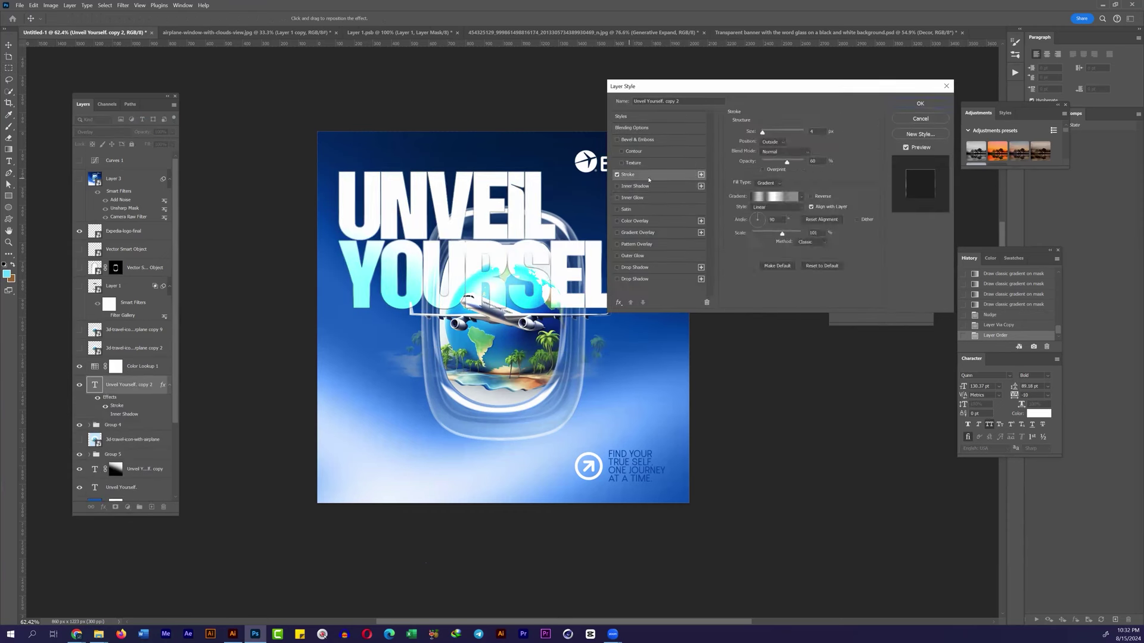
click(750, 196)
click(649, 384)
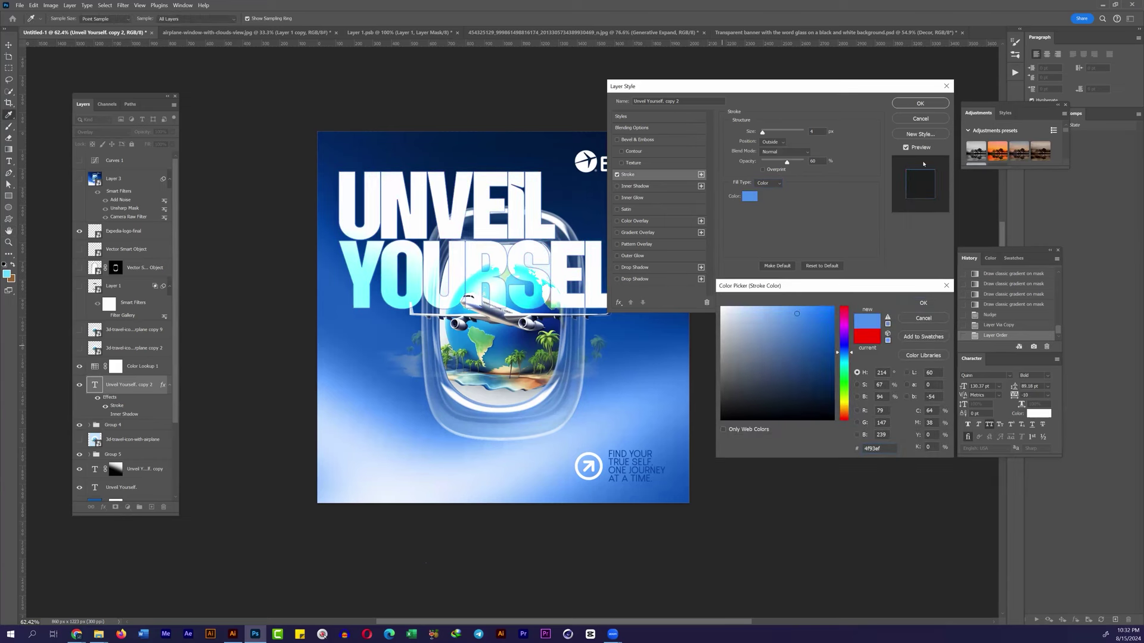
key(Return)
key(Return)
Step: Set the outlined copy's fill to 0% and hide it
key(m)
key(shift+0)
key(shift+0)
click(79, 385)
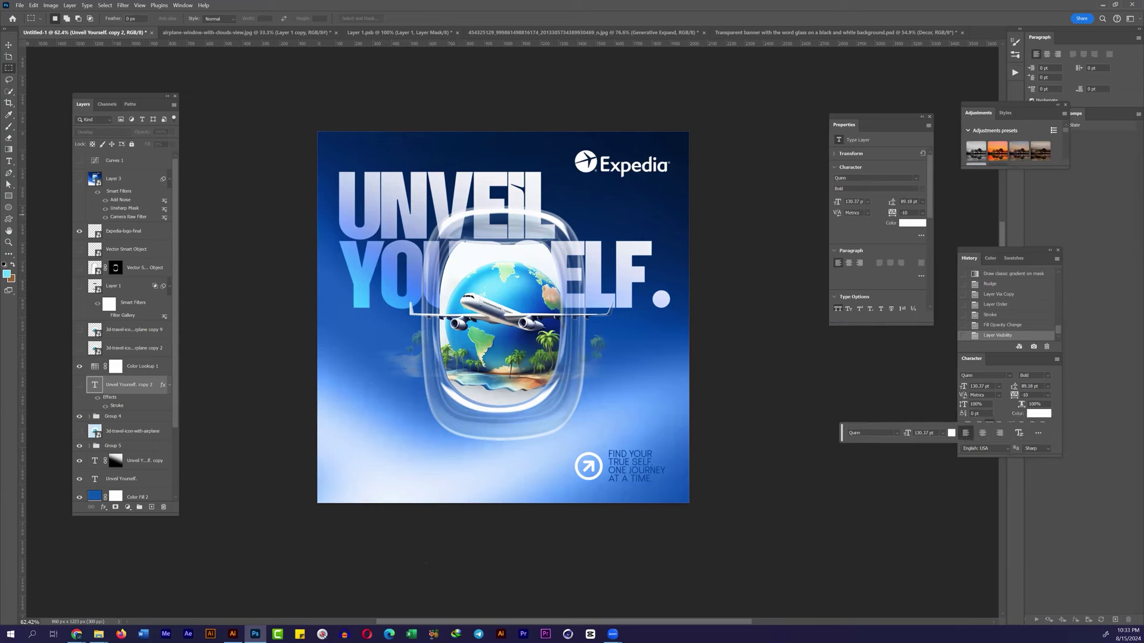
click(77, 634)
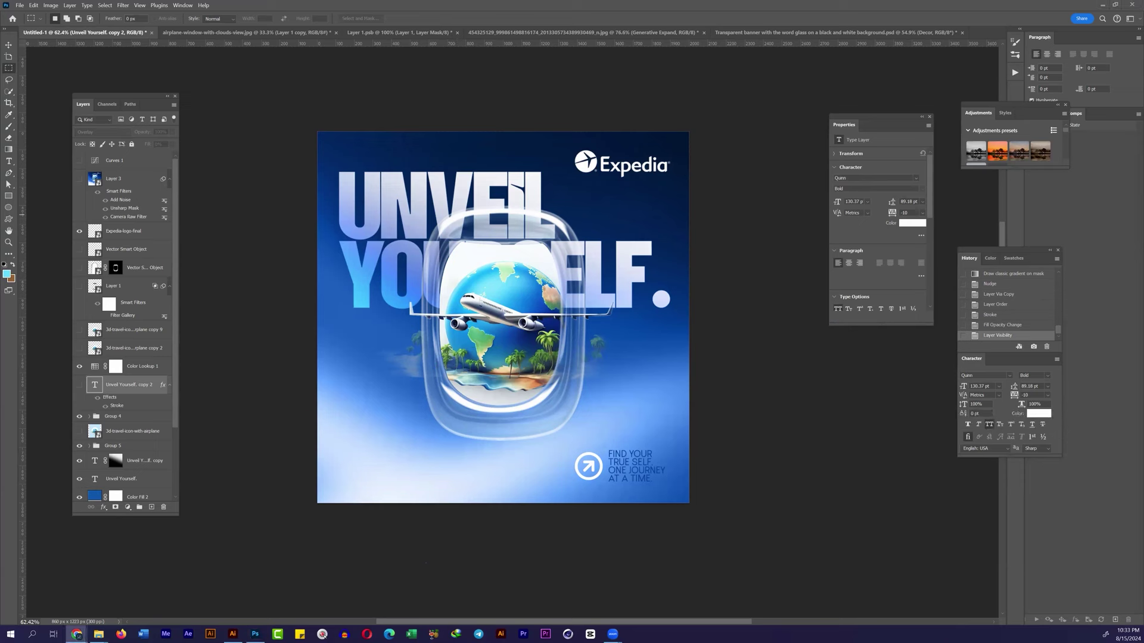
Step: Turn a headline copy into a small 'TRAVEL, LIVE, REPEAT.' tagline at the poster's bottom-left
click(255, 634)
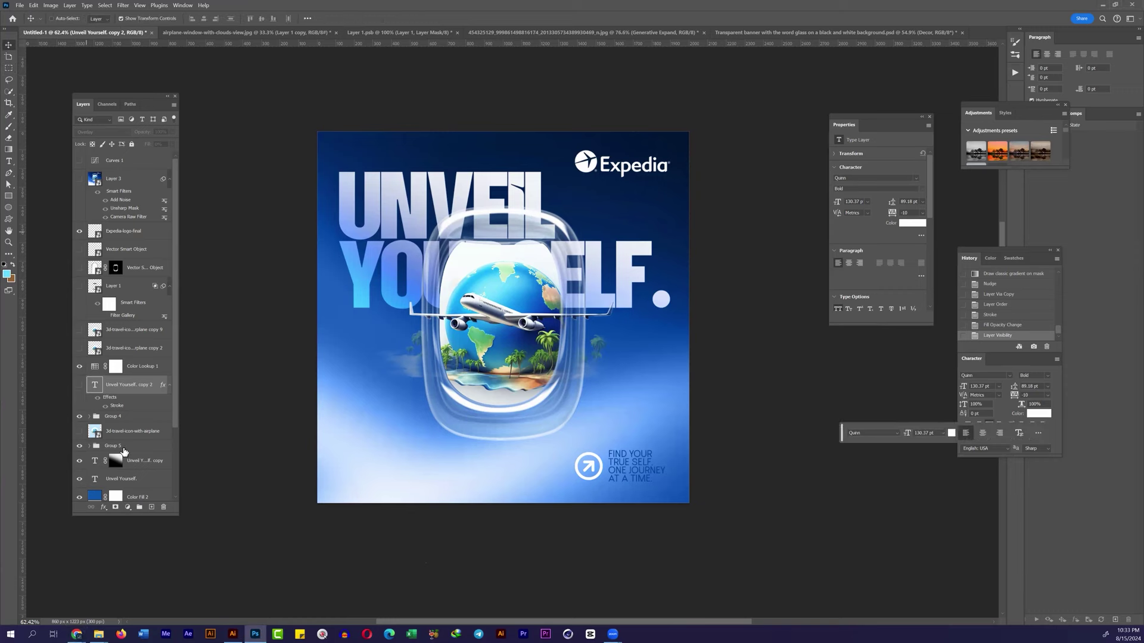
drag(446, 248, 446, 475)
click(101, 132)
double_click(446, 475)
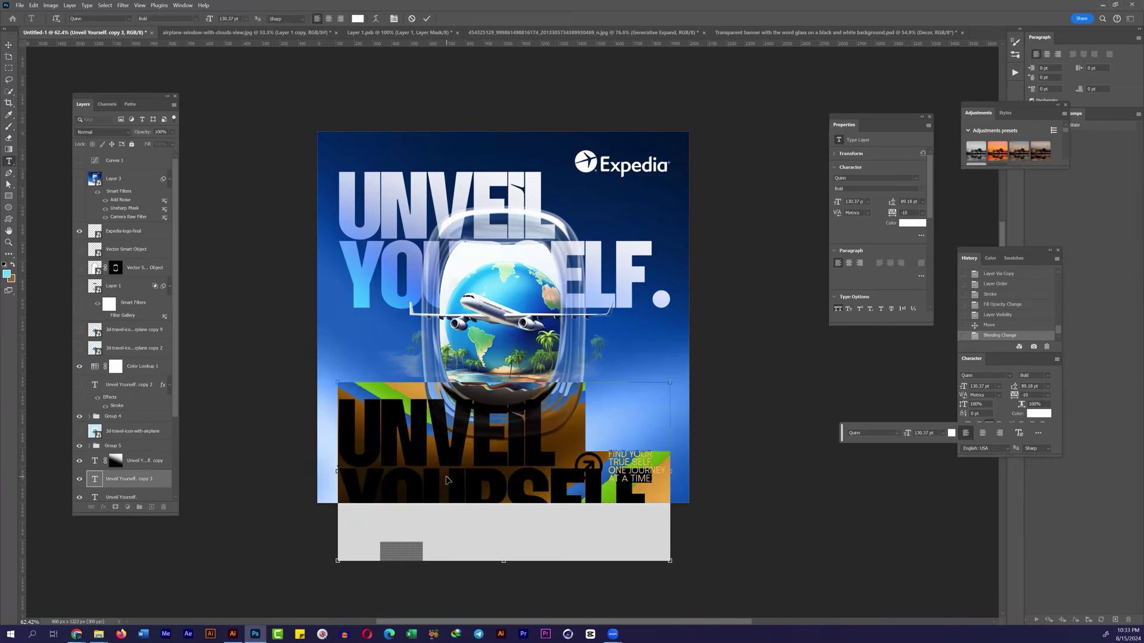
key(ctrl+v)
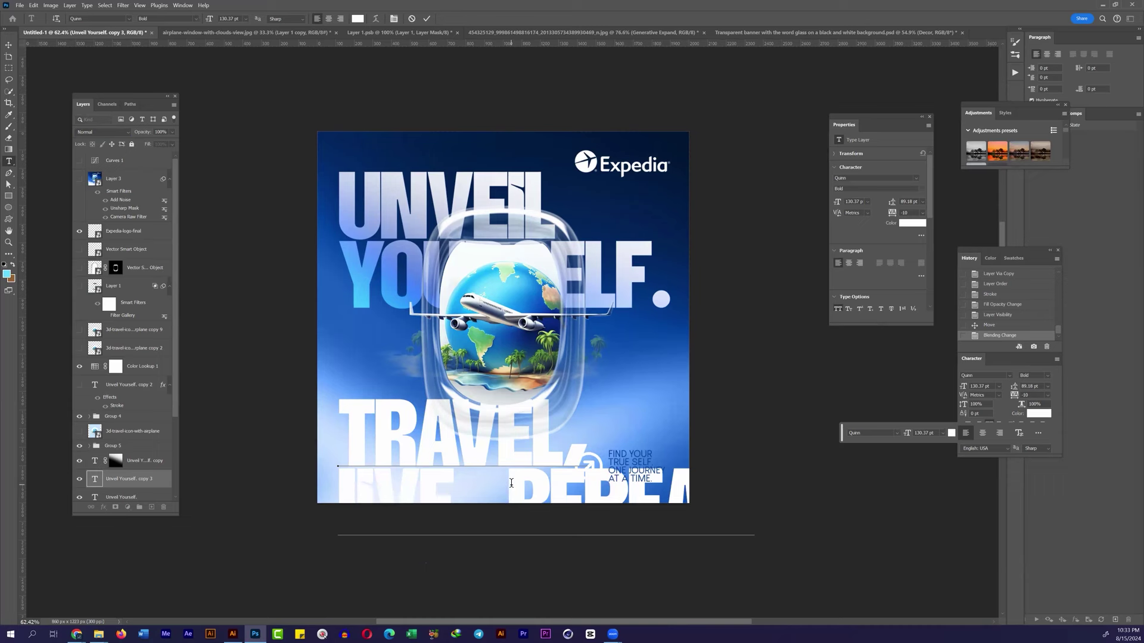
key(ctrl+a)
drag(587, 613, 441, 590)
mouse_move(387, 560)
mouse_down()
mouse_move(401, 436)
mouse_move(630, 448)
mouse_move(334, 430)
mouse_up()
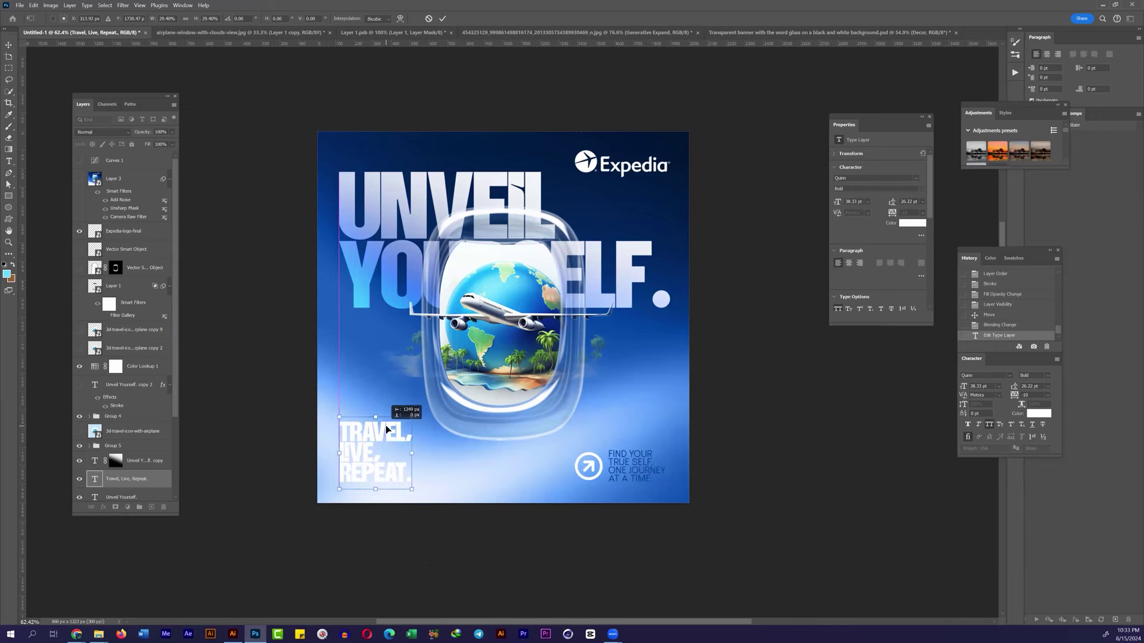
key(Return)
Step: Hide the white fading headline copy and set the UNVEIL YOURSELF. headline's fill to 77%
scroll(126, 357, down, 2)
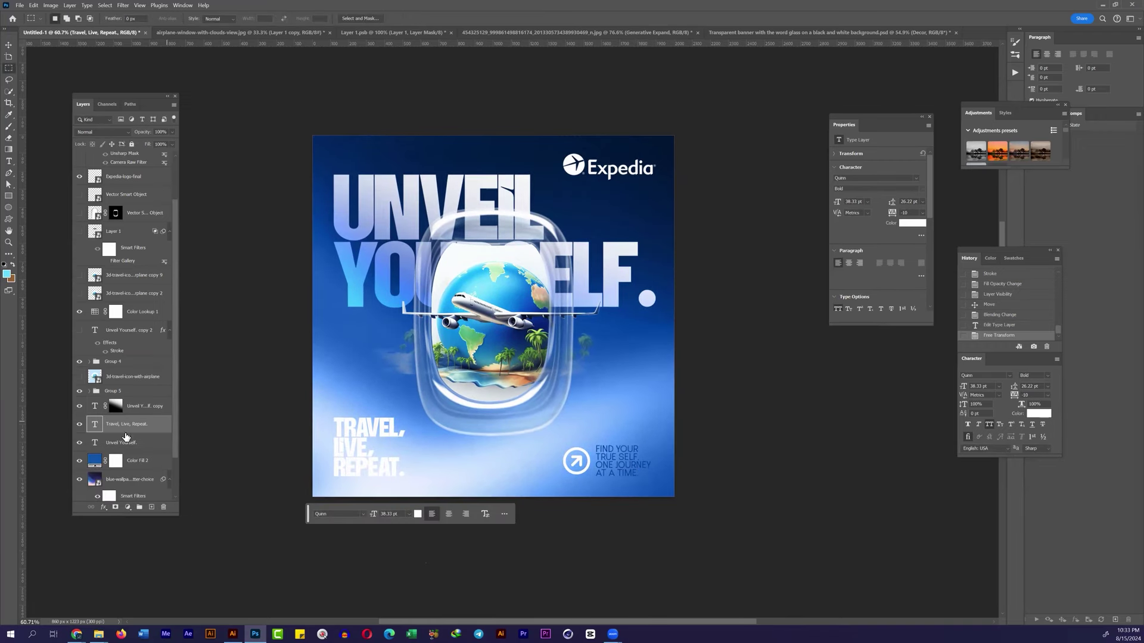
click(80, 405)
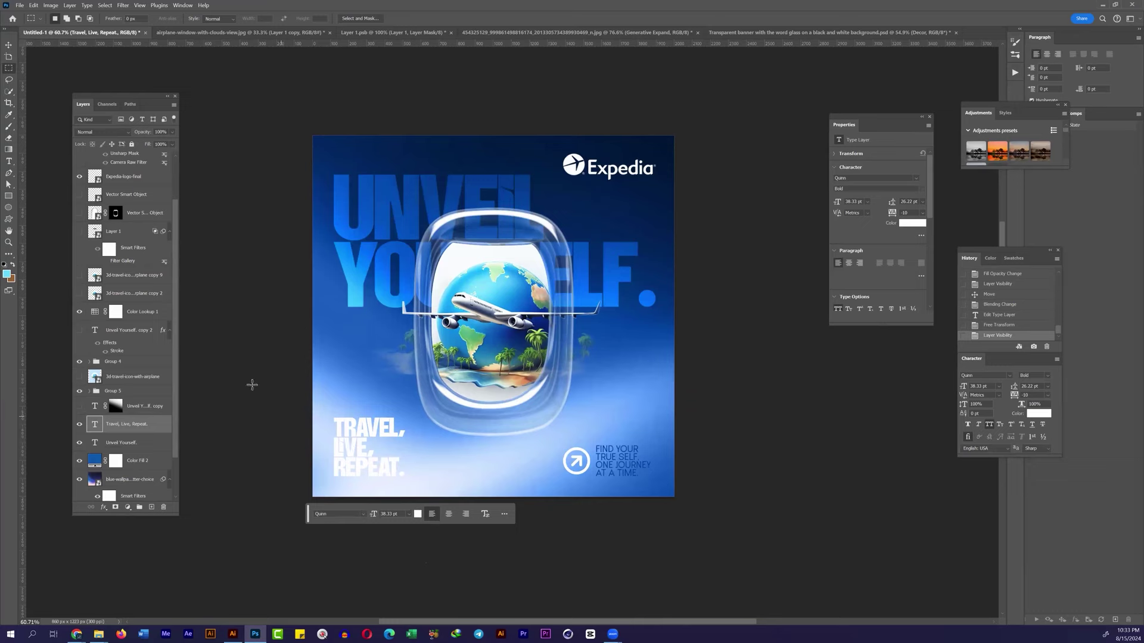
mouse_move(384, 471)
mouse_down()
mouse_move(417, 440)
mouse_move(381, 441)
mouse_up()
click(126, 443)
click(79, 442)
click(79, 442)
key(shift+7)
key(shift+7)
mouse_move(500, 316)
mouse_down()
mouse_move(510, 337)
mouse_move(380, 427)
mouse_up()
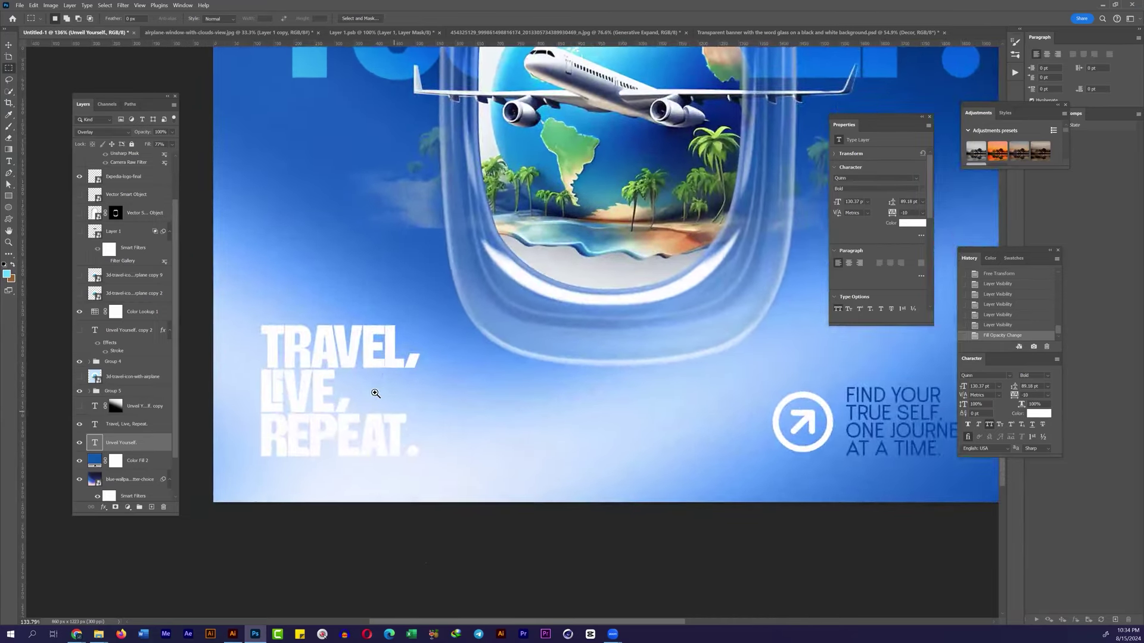
Step: Save a layered copy of the poster, replacing the existing file
key(alt+ctrl+s)
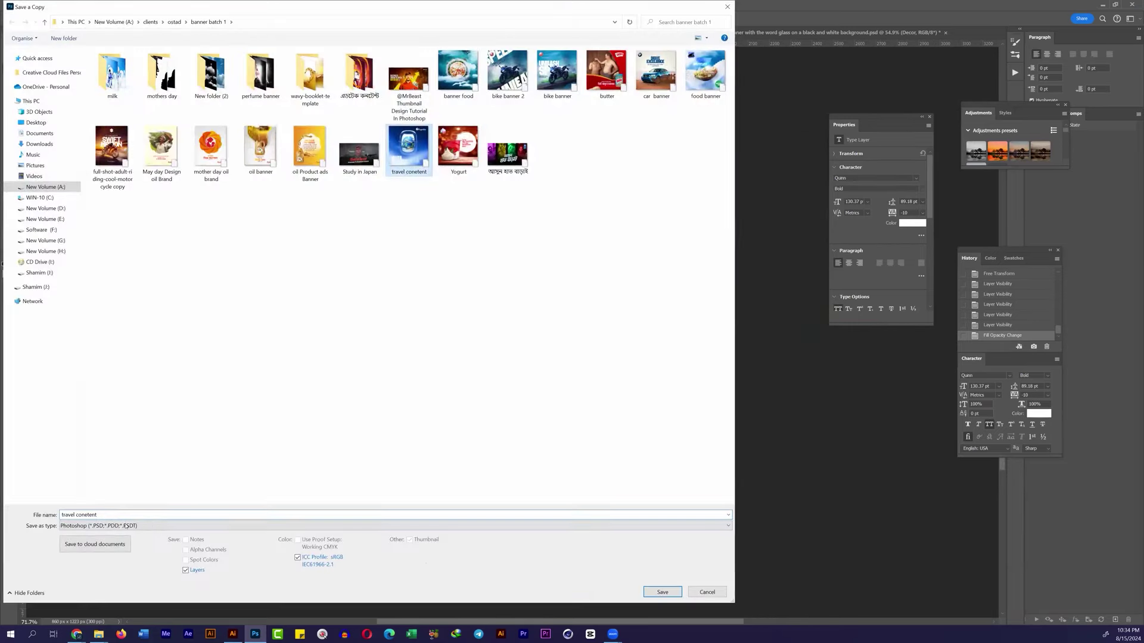
key(Return)
key(Escape)
key(Escape)
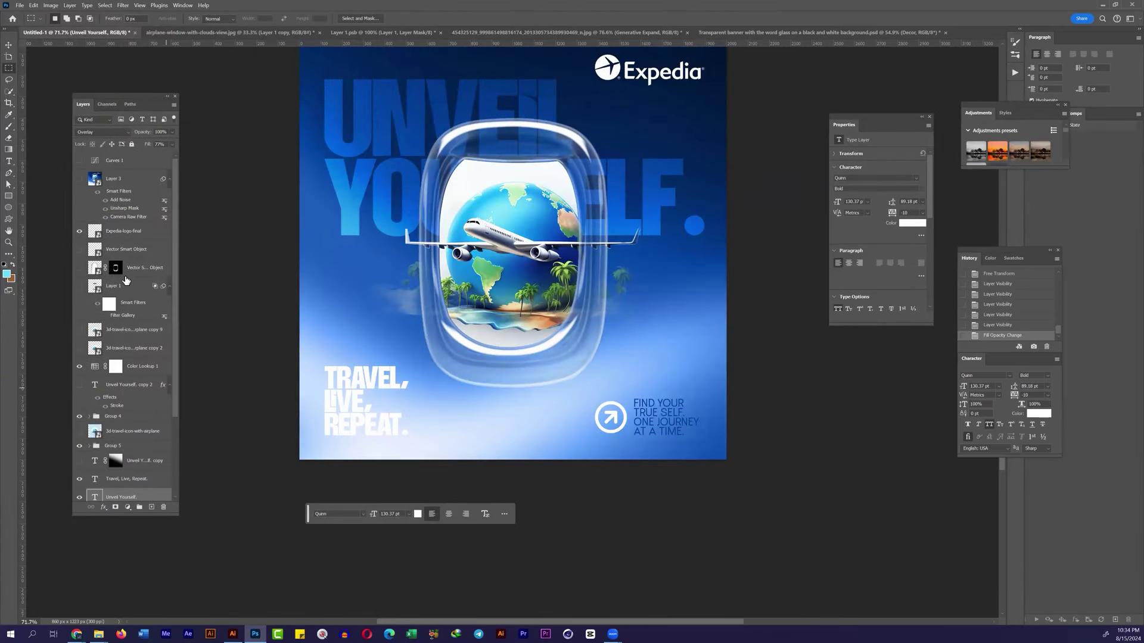
Step: Stamp all visible layers into a smart object and move Layer 3's Smart Filters onto it
key(ctrl+shift+alt+e)
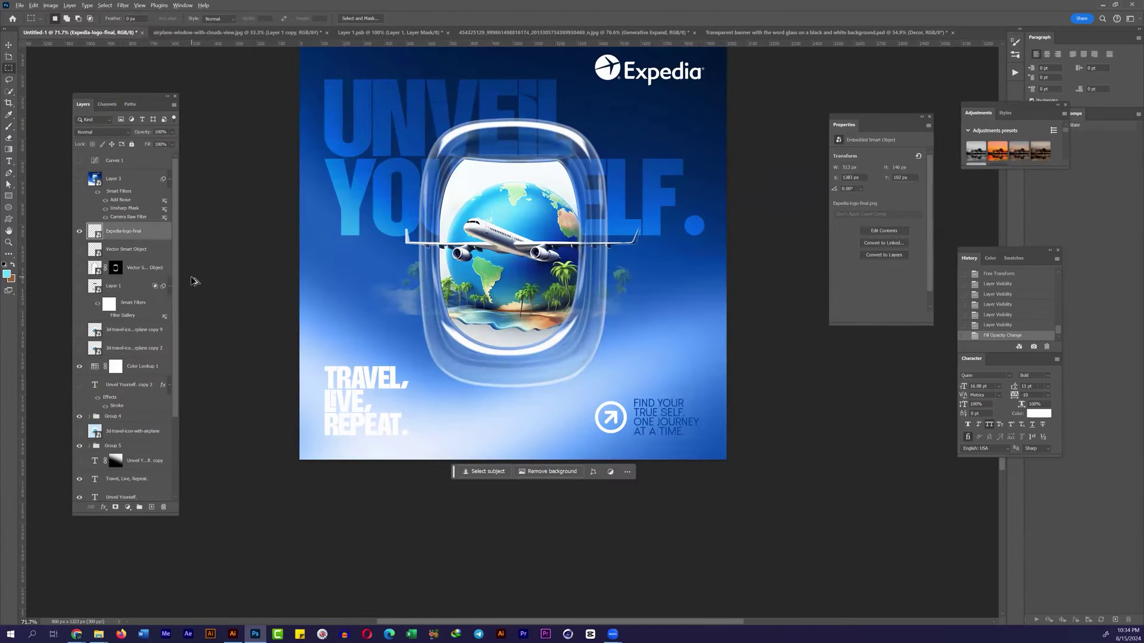
right_click(139, 230)
click(195, 410)
drag(162, 179, 153, 232)
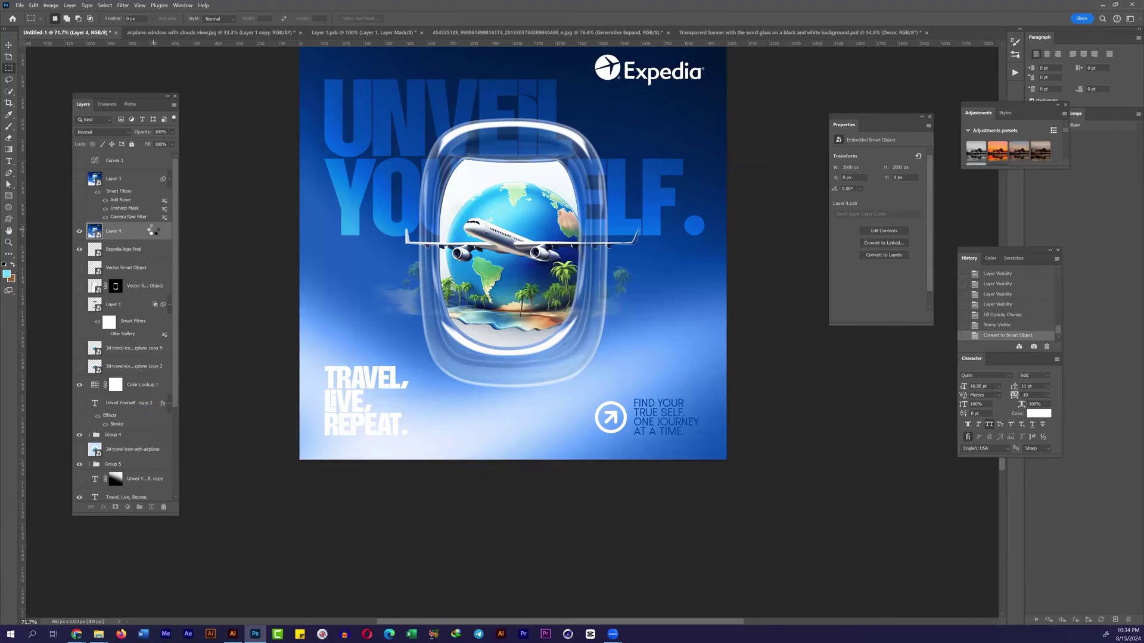
click(169, 197)
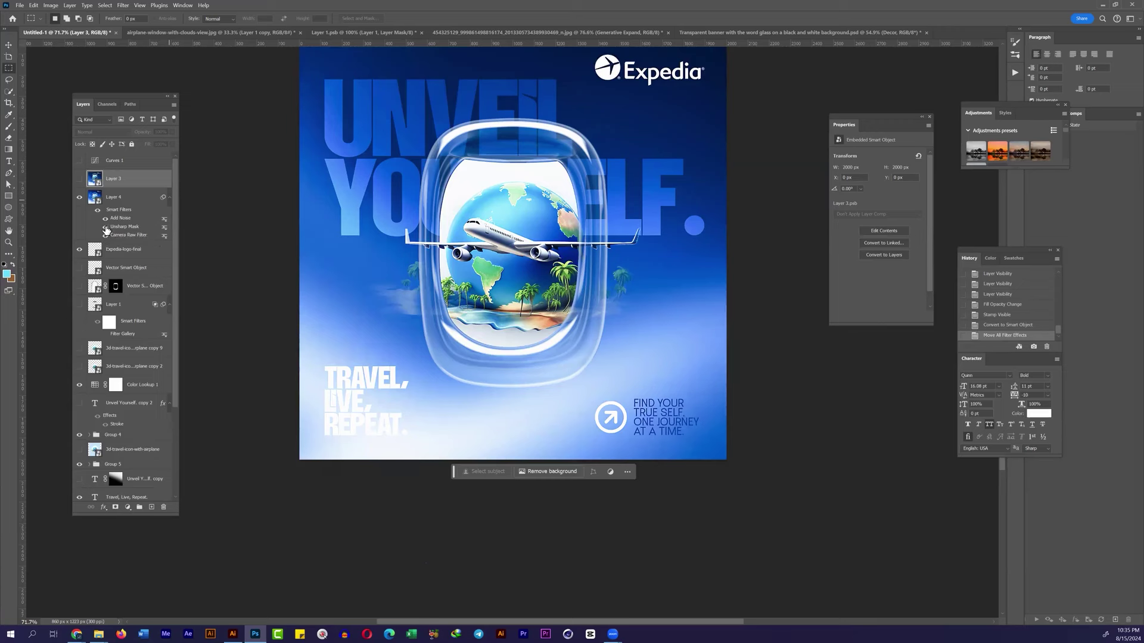
key(alt+Tab)
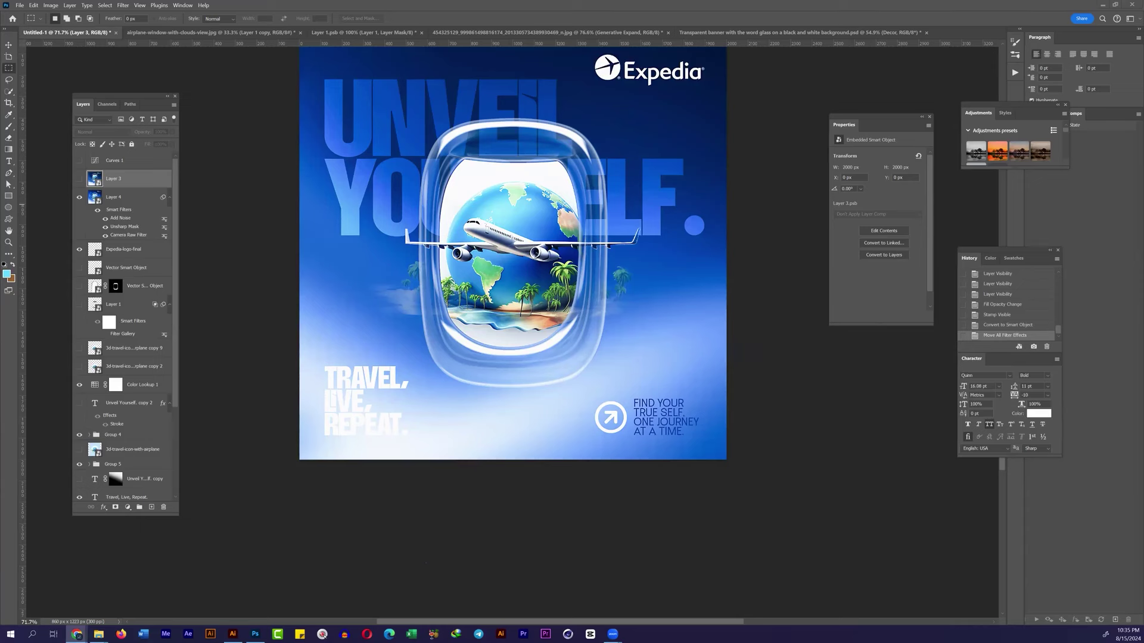
key(alt+Tab)
Step: Toggle the Unsharp Mask filter off and on to compare the sharpening
click(105, 227)
click(106, 227)
click(105, 227)
scroll(425, 125, down, 2)
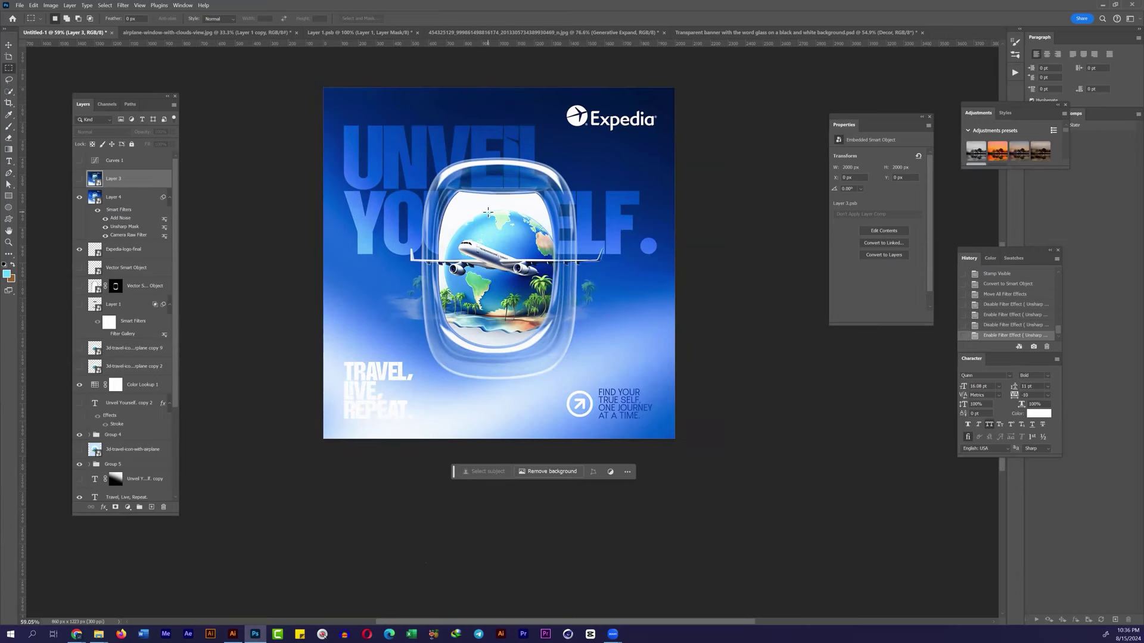
Step: Save the poster as a PNG named 'travel conetent 2'
click(20, 5)
click(42, 153)
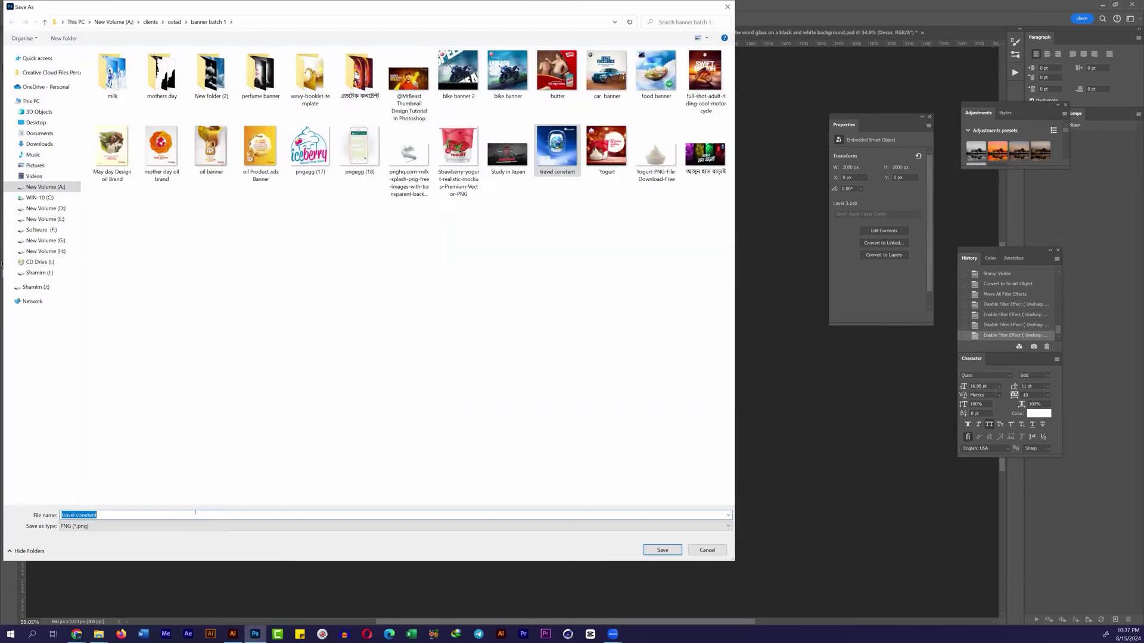
click(196, 512)
mouse_move(99, 634)
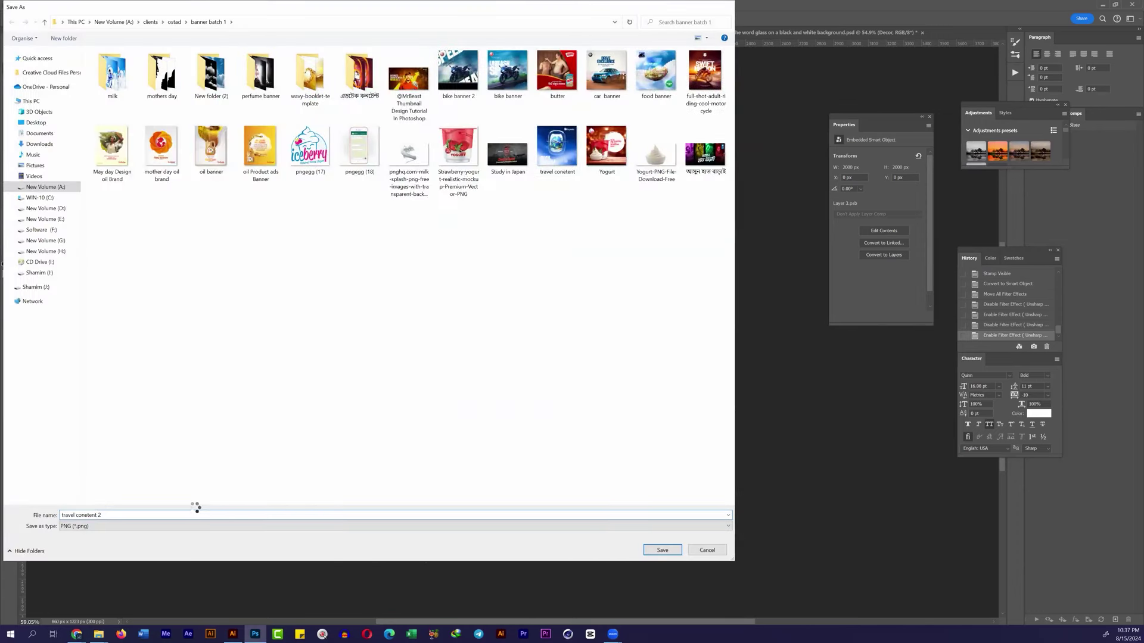
key(Return)
click(457, 598)
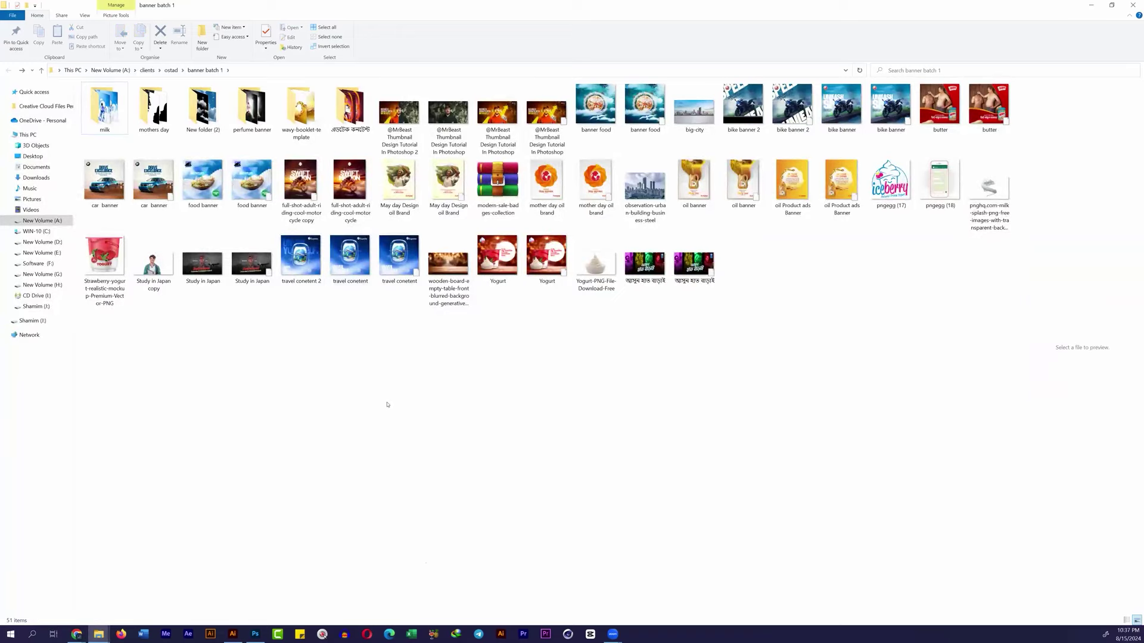
Step: Save the layered copy again, replacing the earlier PSD, and open the output folder
click(255, 634)
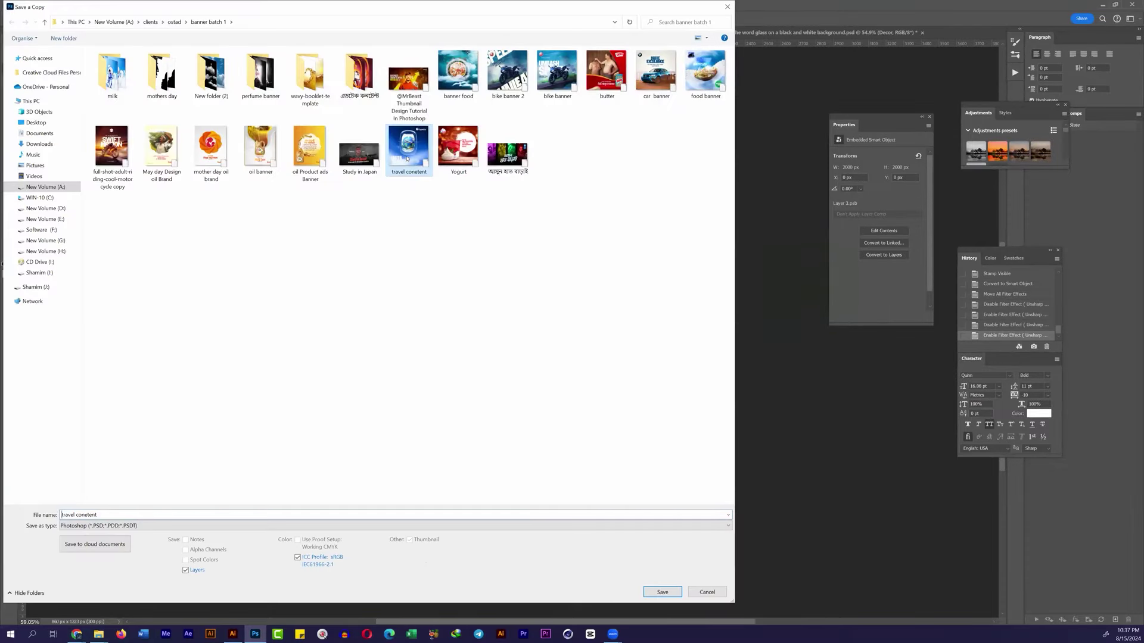
click(186, 515)
key(Return)
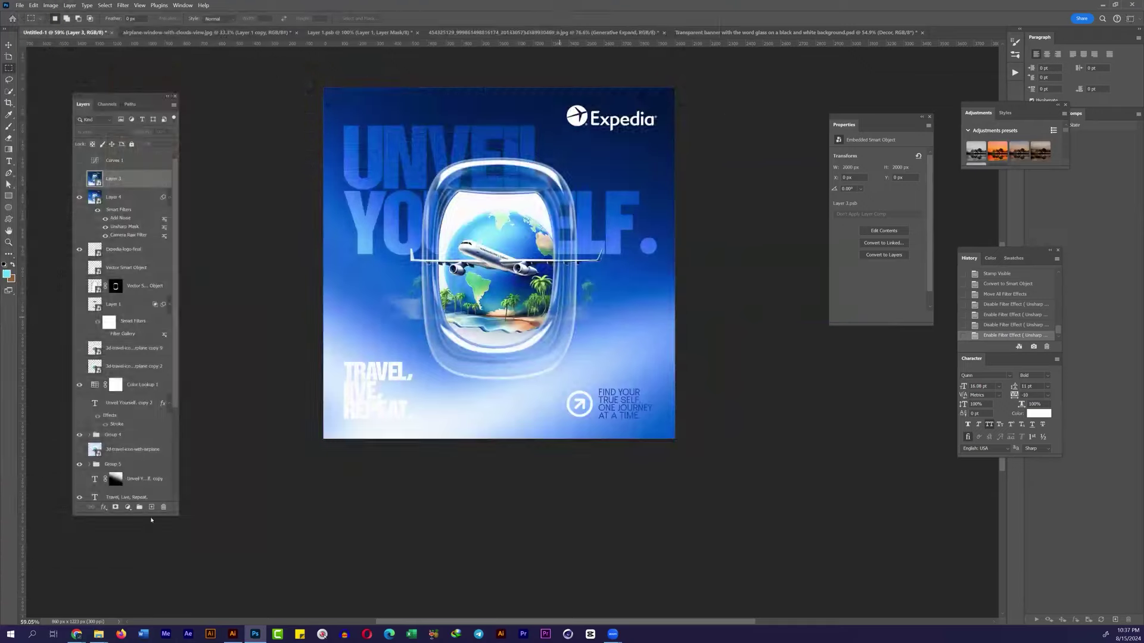
click(397, 581)
double_click(308, 286)
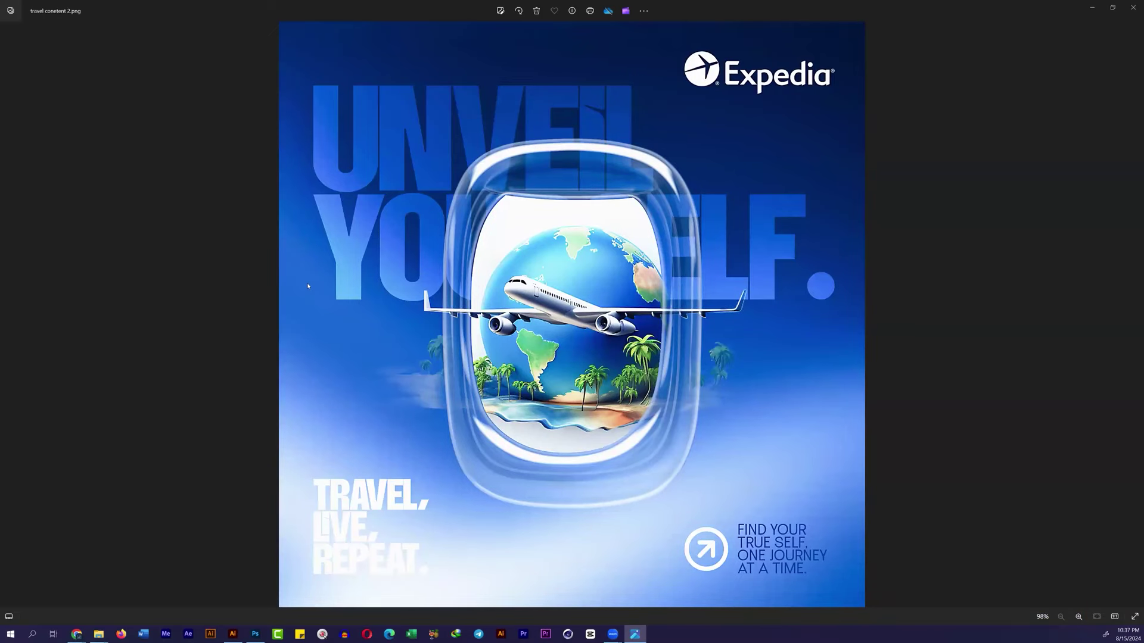
key(Right)
click(1133, 7)
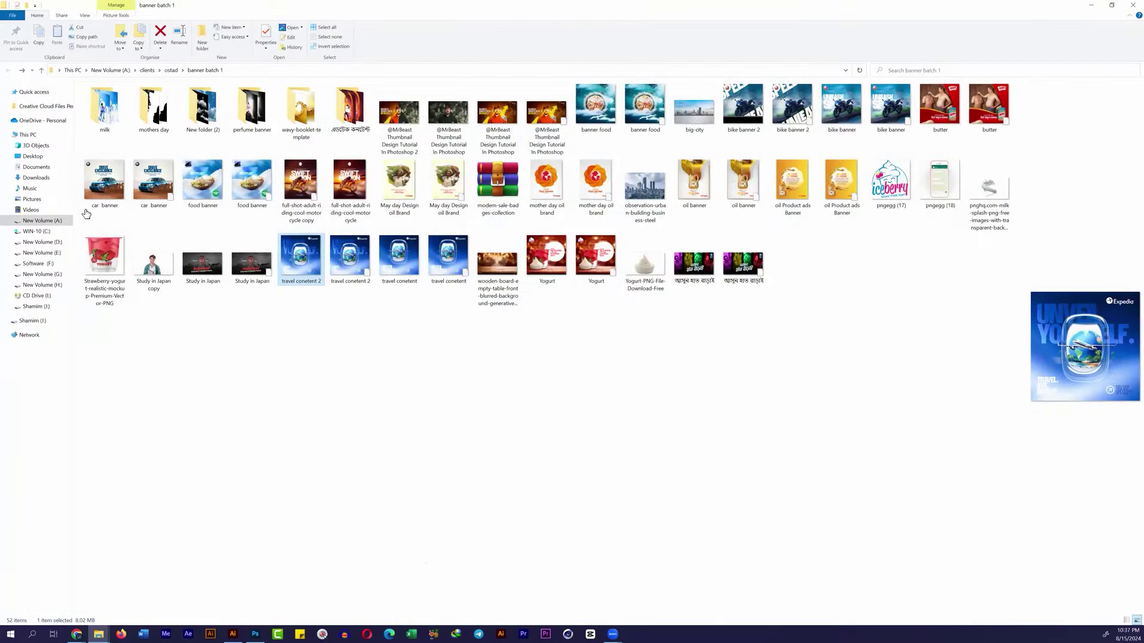
key(alt+Tab)
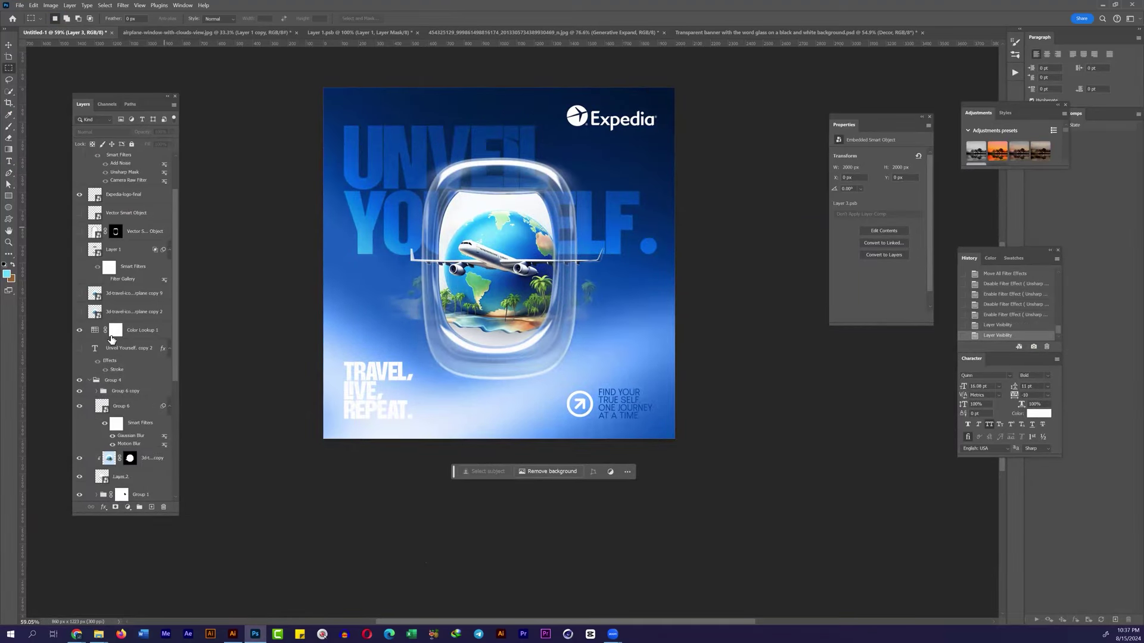
Step: Stamp the visible poster into smart object Layer 5 and move Layer 4's filters onto it
click(137, 250)
key(ctrl+shift+alt+e)
right_click(143, 250)
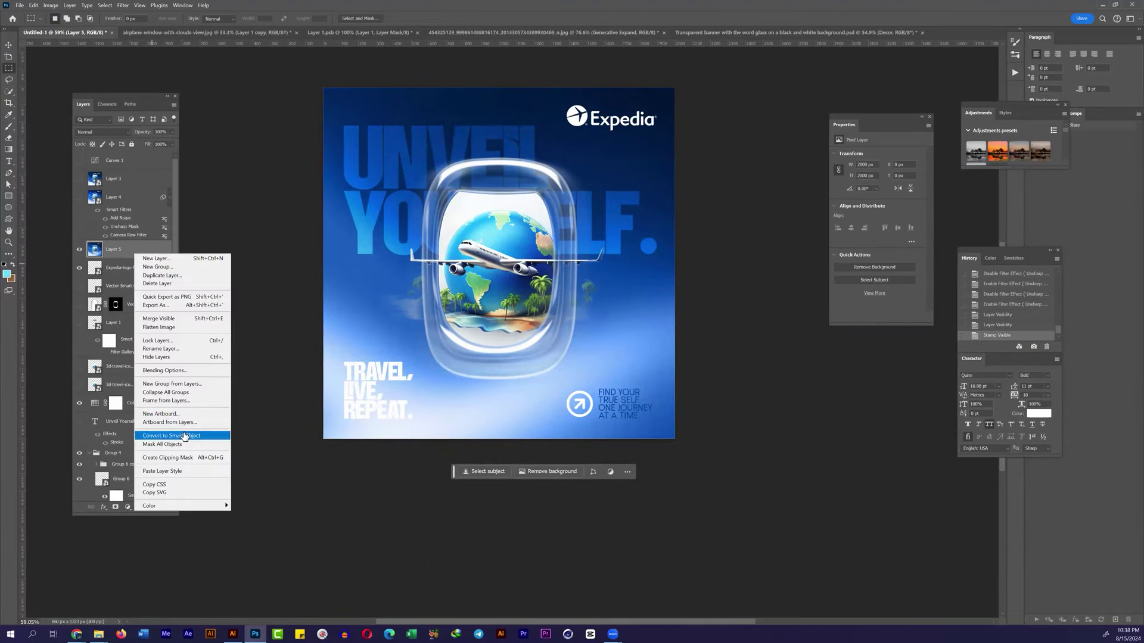
click(178, 432)
drag(140, 250, 140, 250)
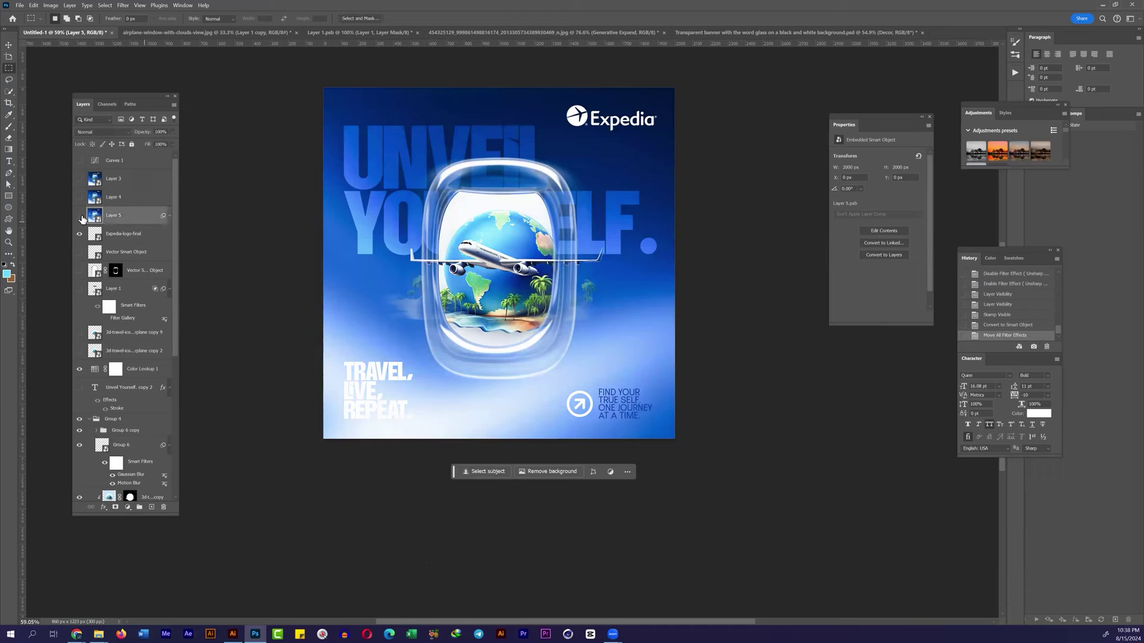
Step: Hide the older merged layer and lower Layer 5's fill to 79%, comparing the result
click(80, 216)
click(81, 215)
drag(173, 146, 164, 154)
double_click(80, 217)
mouse_move(79, 216)
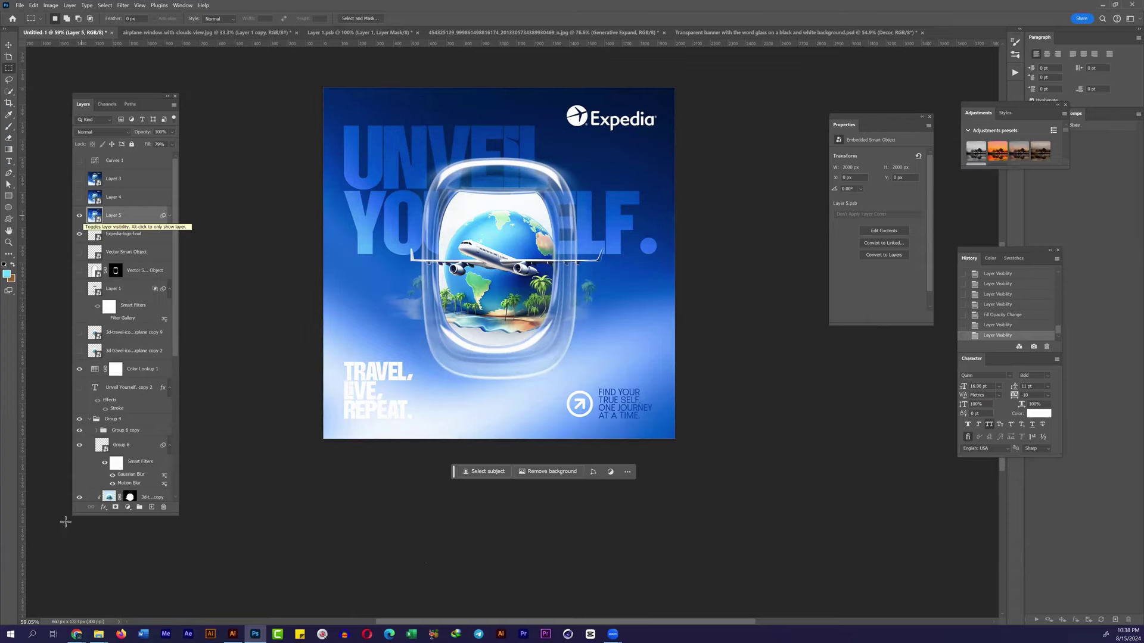
Step: Preview the earlier export, then Quick Export the poster as a PNG
click(325, 587)
double_click(320, 267)
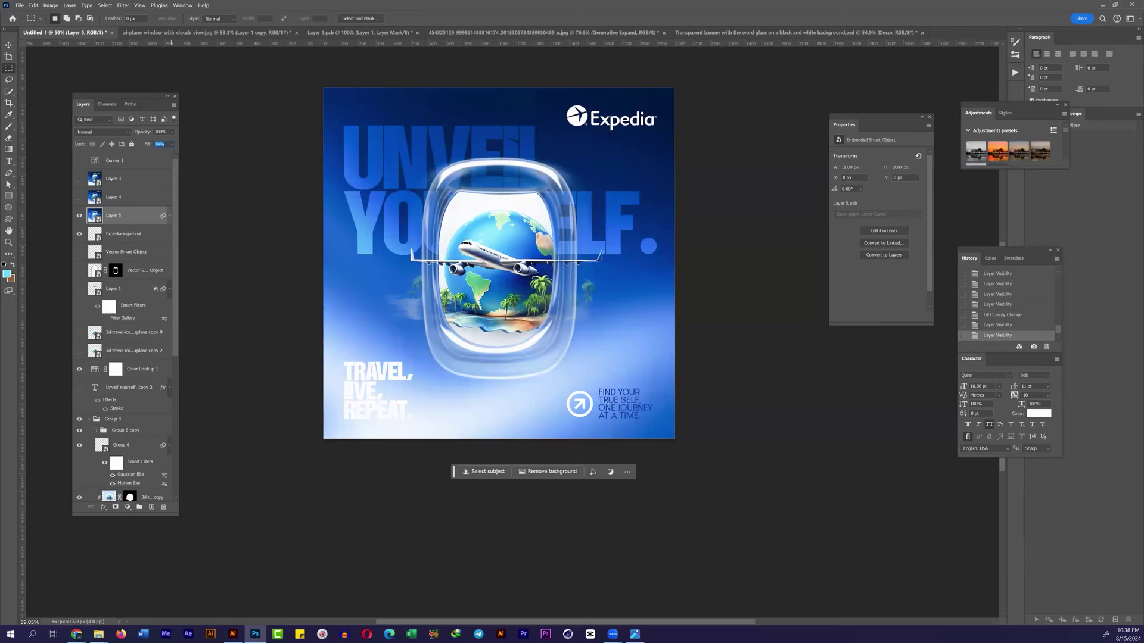
click(123, 234)
key(ctrl+alt+s)
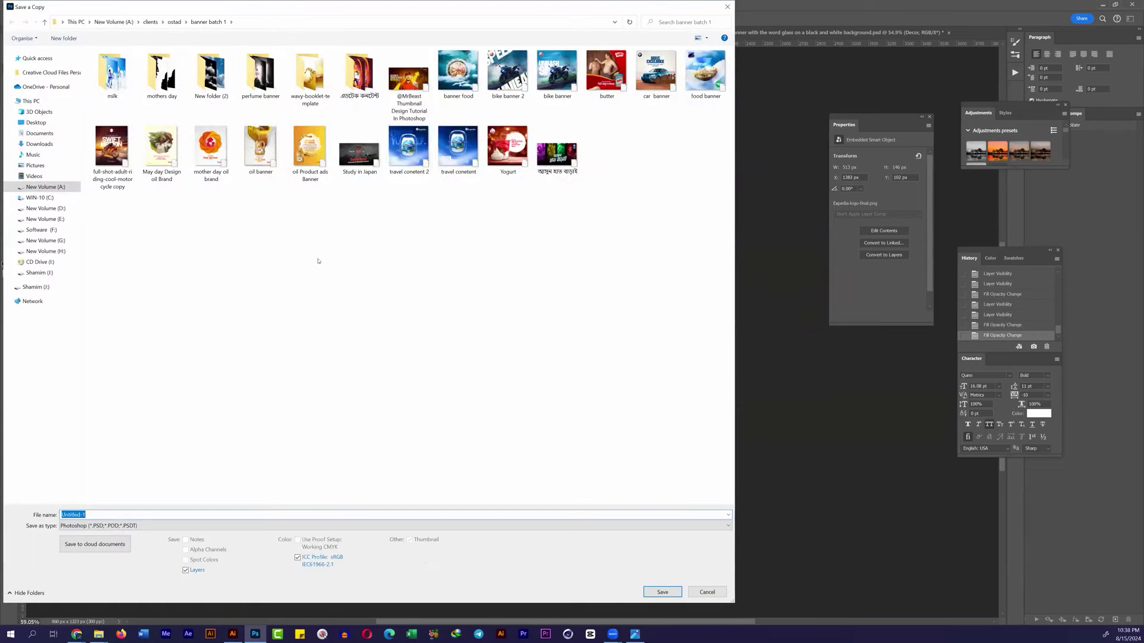
key(Escape)
click(20, 5)
click(156, 157)
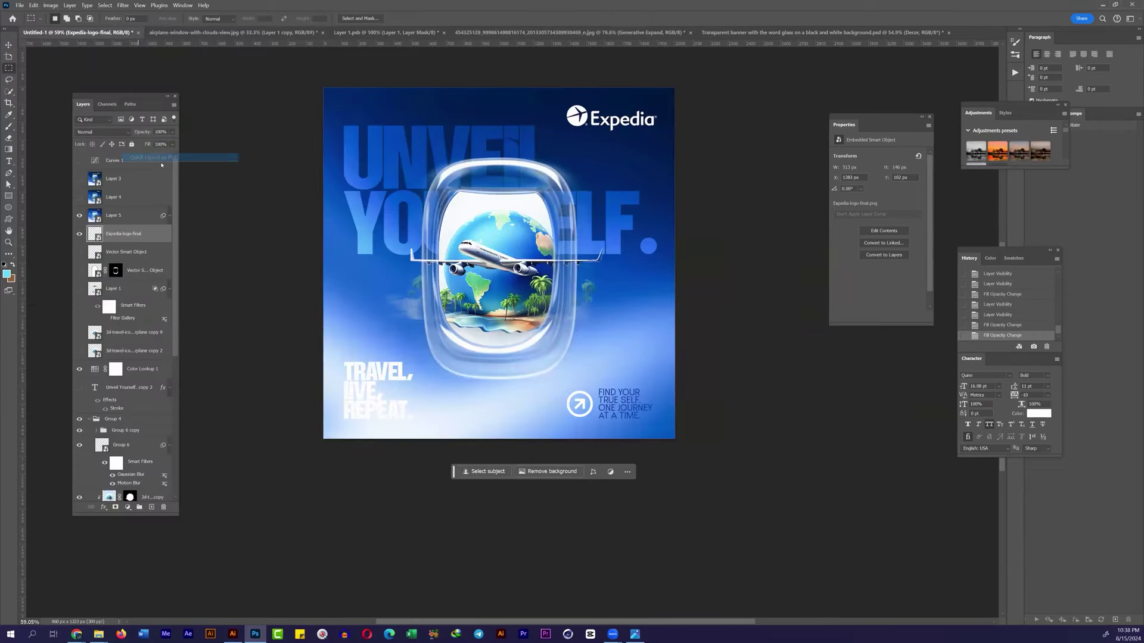
text(travel conetent 2.)
key(Return)
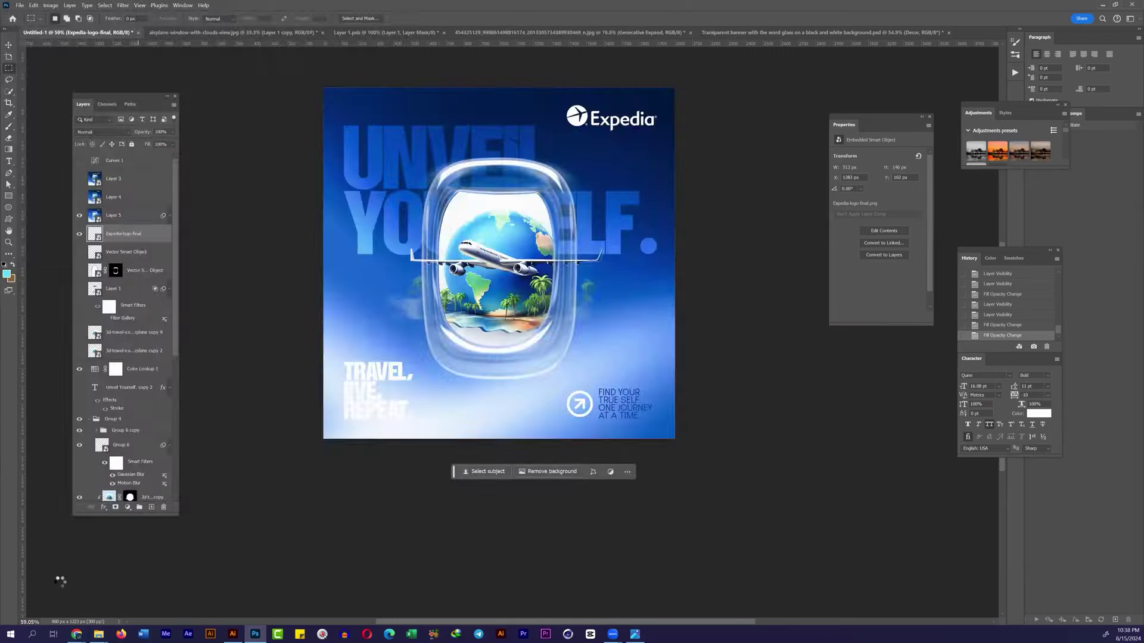
mouse_move(634, 634)
click(429, 596)
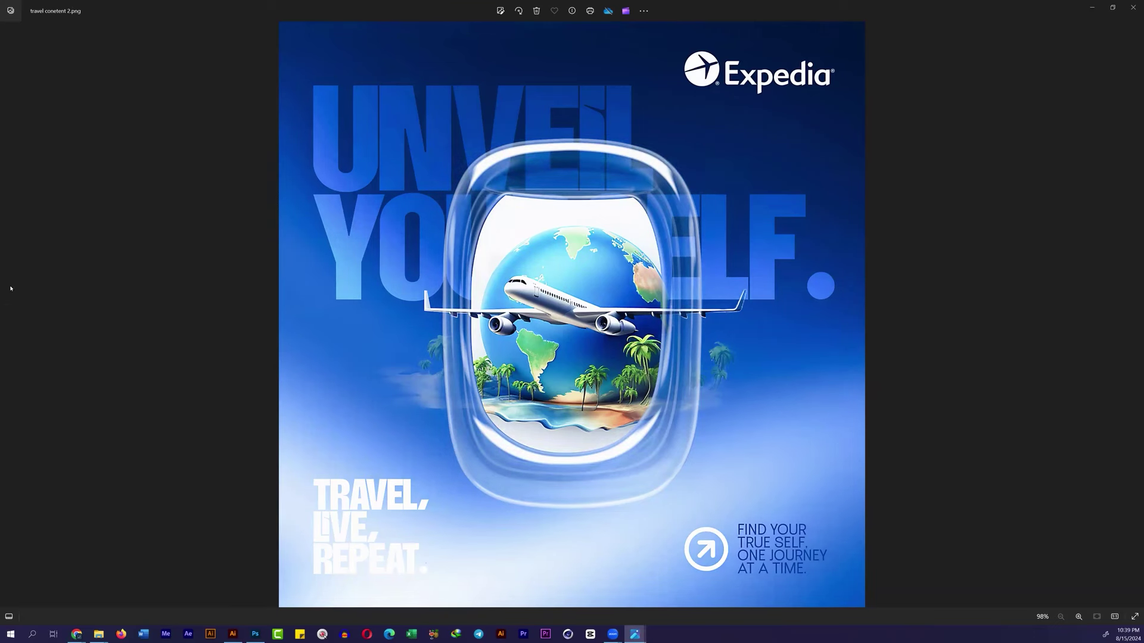
click(1132, 7)
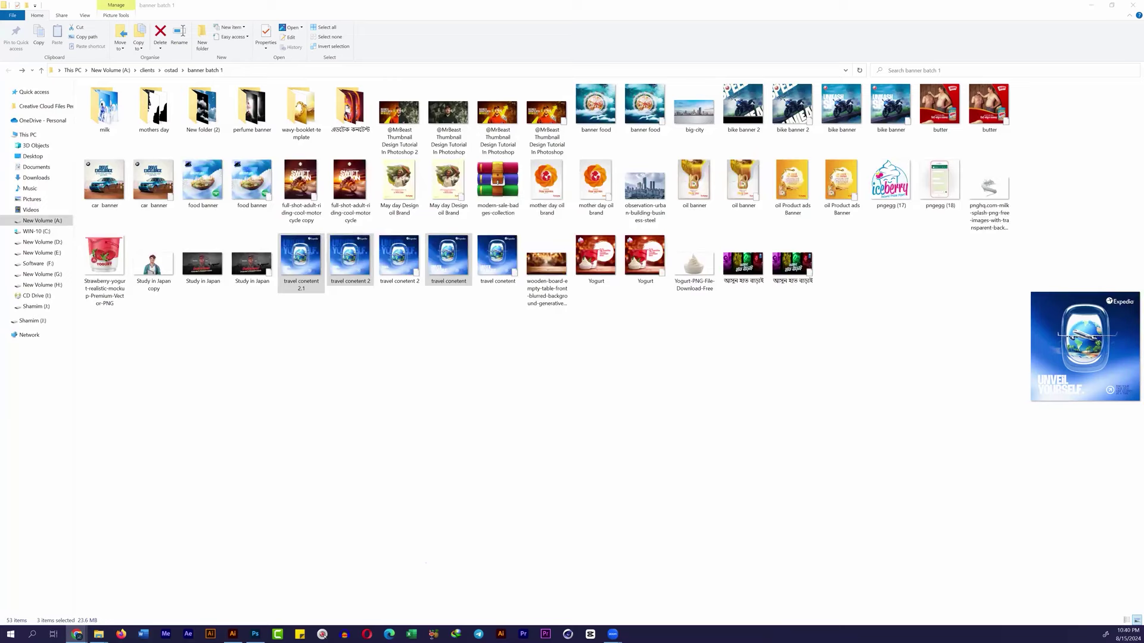
Step: Close the 'Transparent banner… glass' document with Ctrl+W, returning to Untitled-1
click(255, 633)
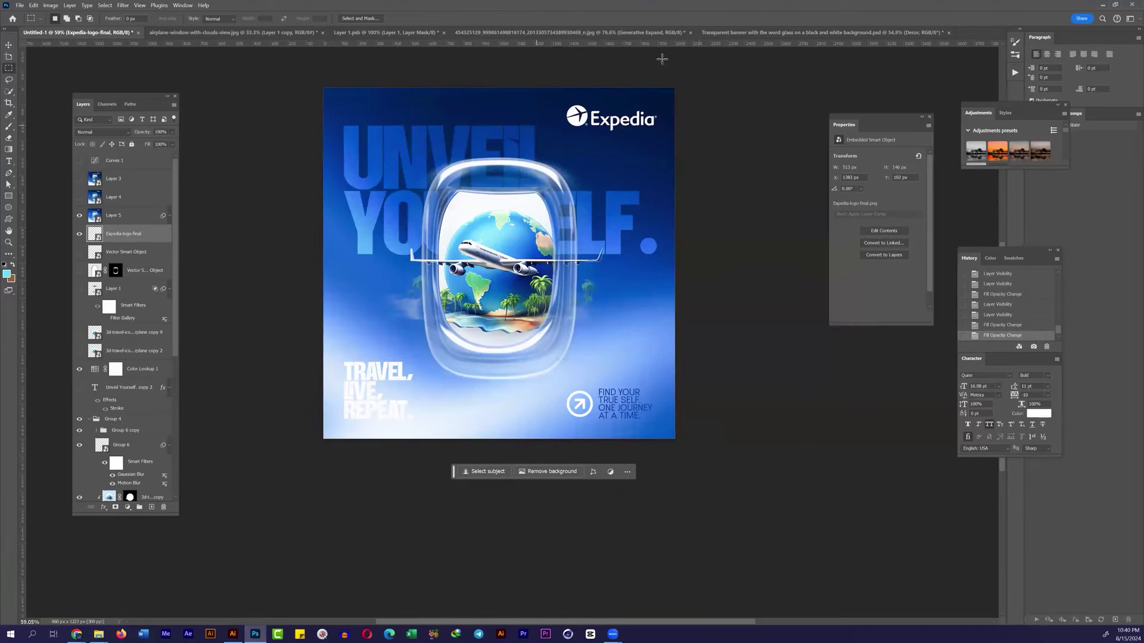
key(ctrl+w)
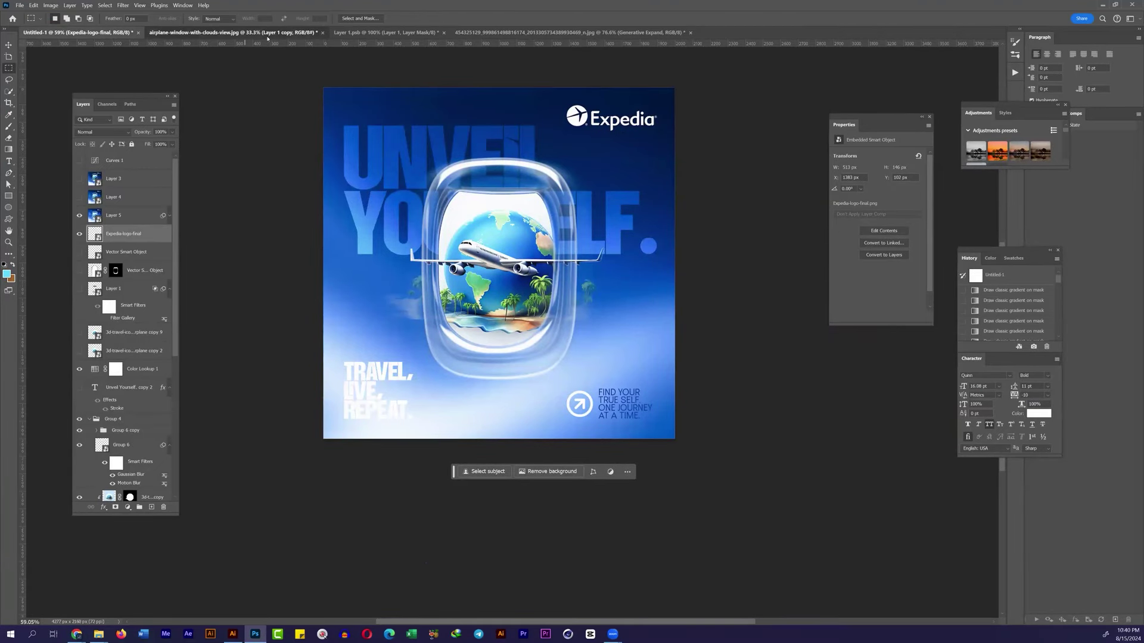
scroll(120, 239, down, 3)
scroll(107, 237, up, 3)
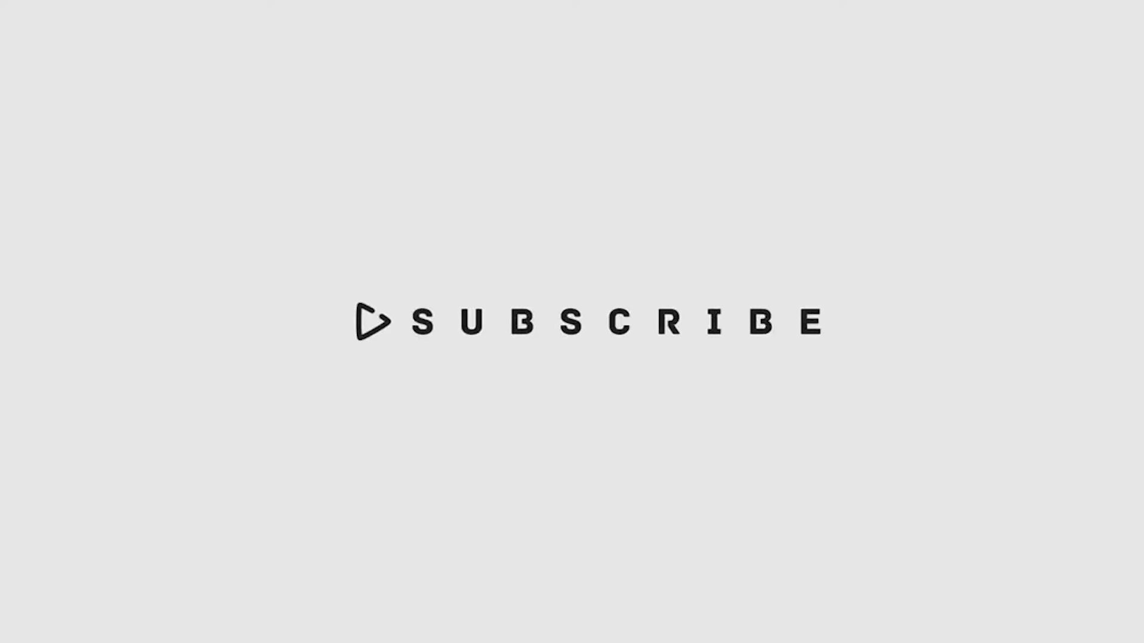